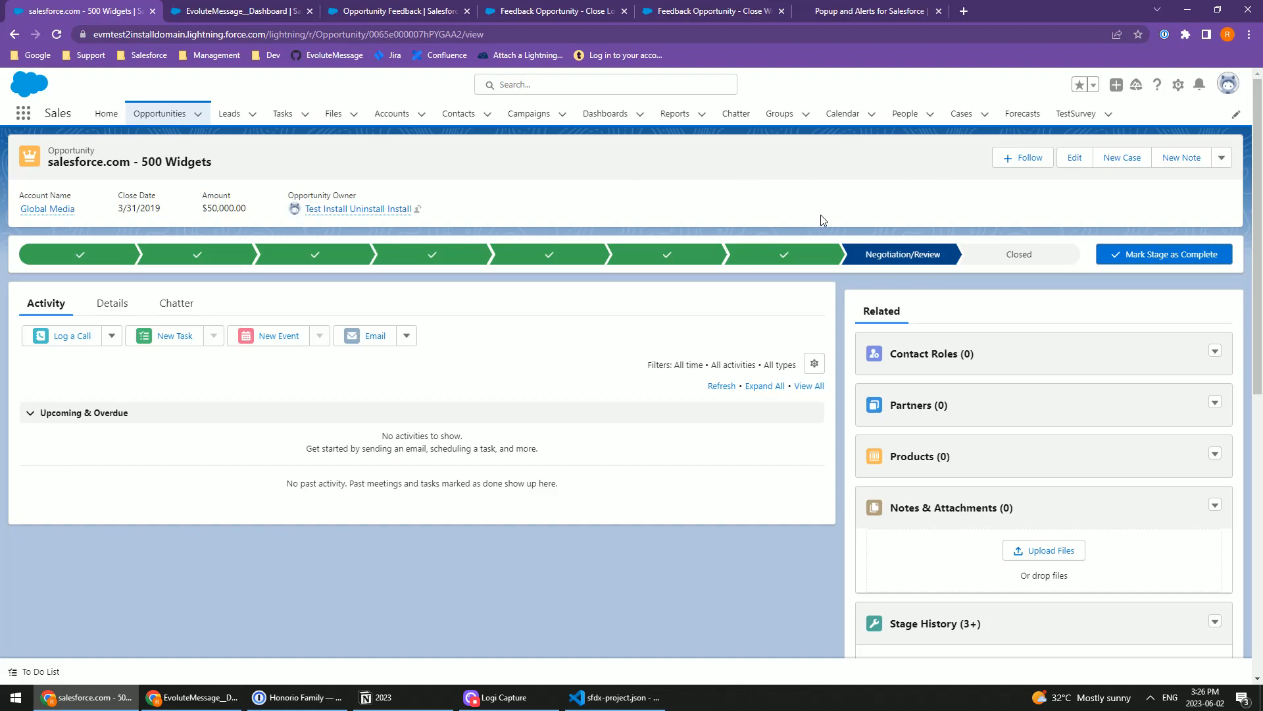
Step: Close the salesforce.com - 500 Widgets opportunity with the stage Closed Won and dismiss the success notification
mouse_move(899, 261)
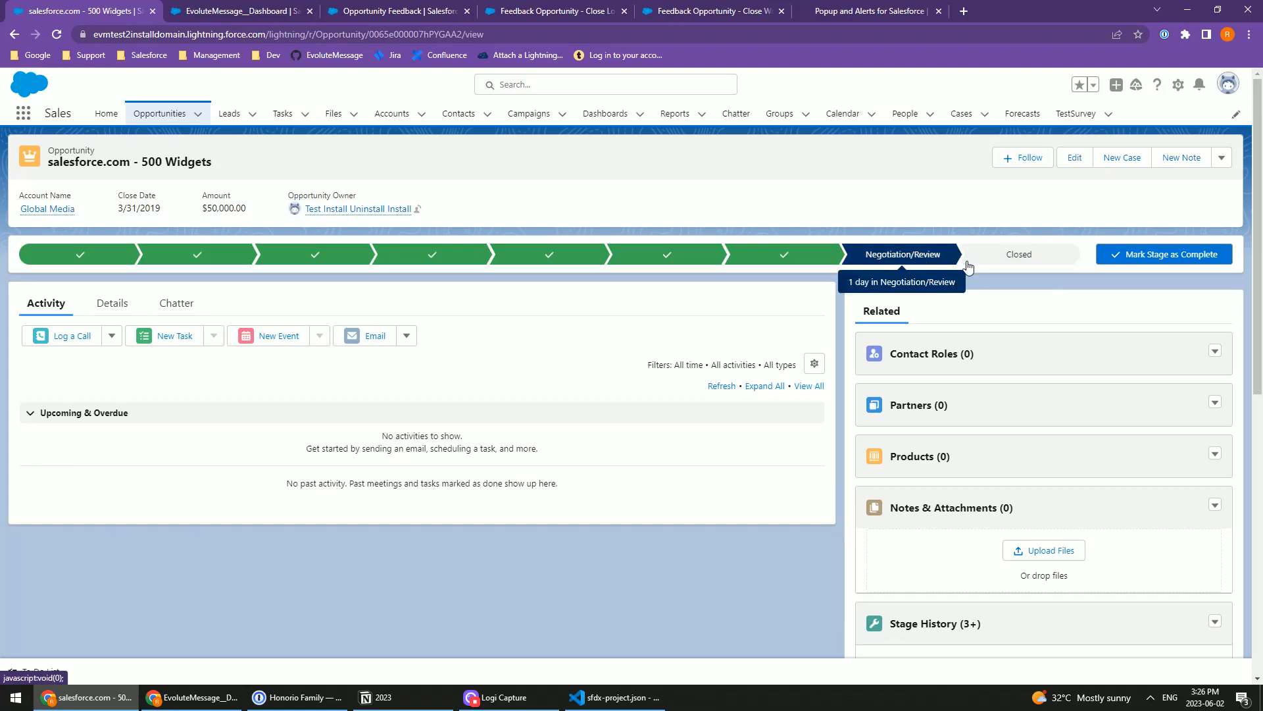
left_click(1004, 259)
left_click(1166, 254)
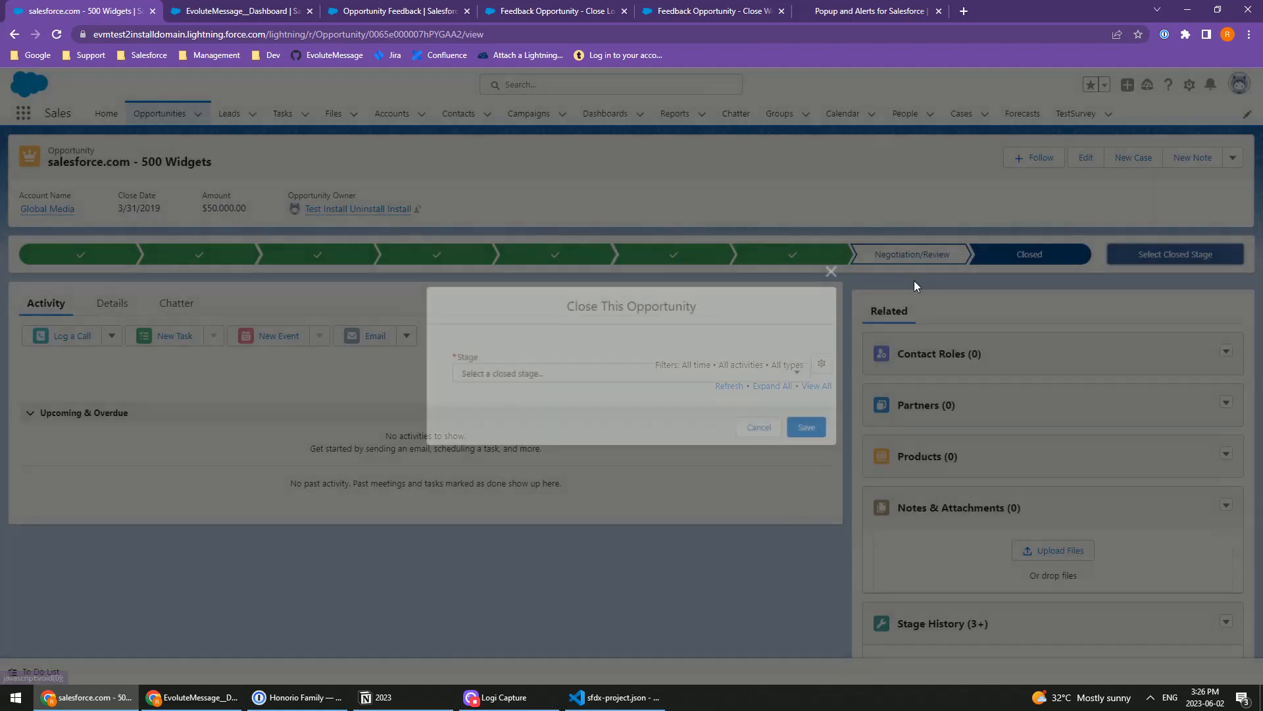
left_click(553, 373)
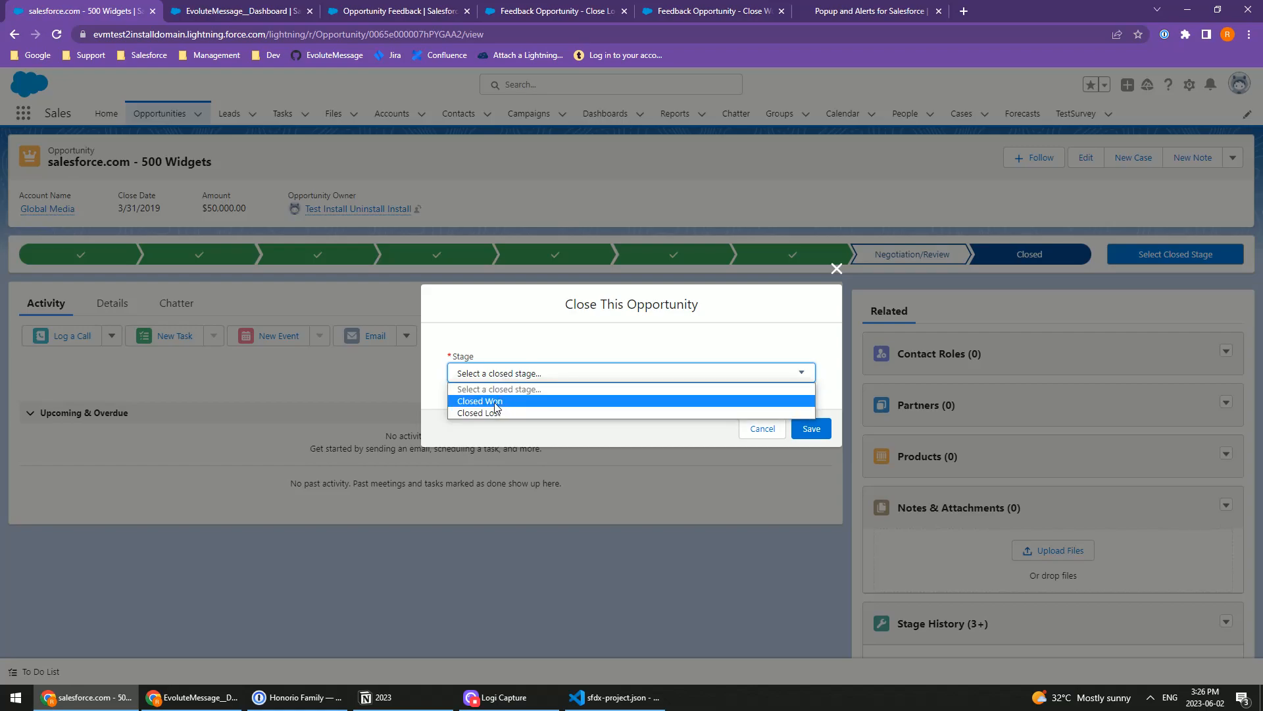
left_click(496, 401)
left_click(810, 428)
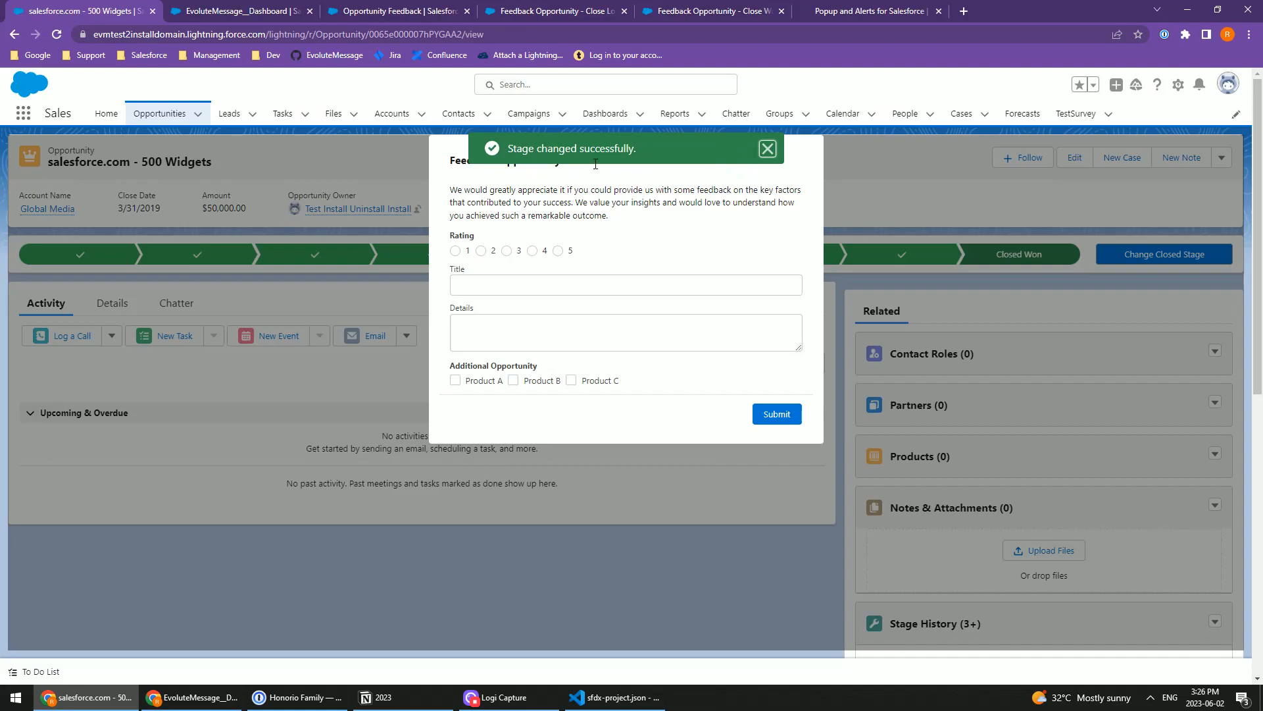
left_click(768, 150)
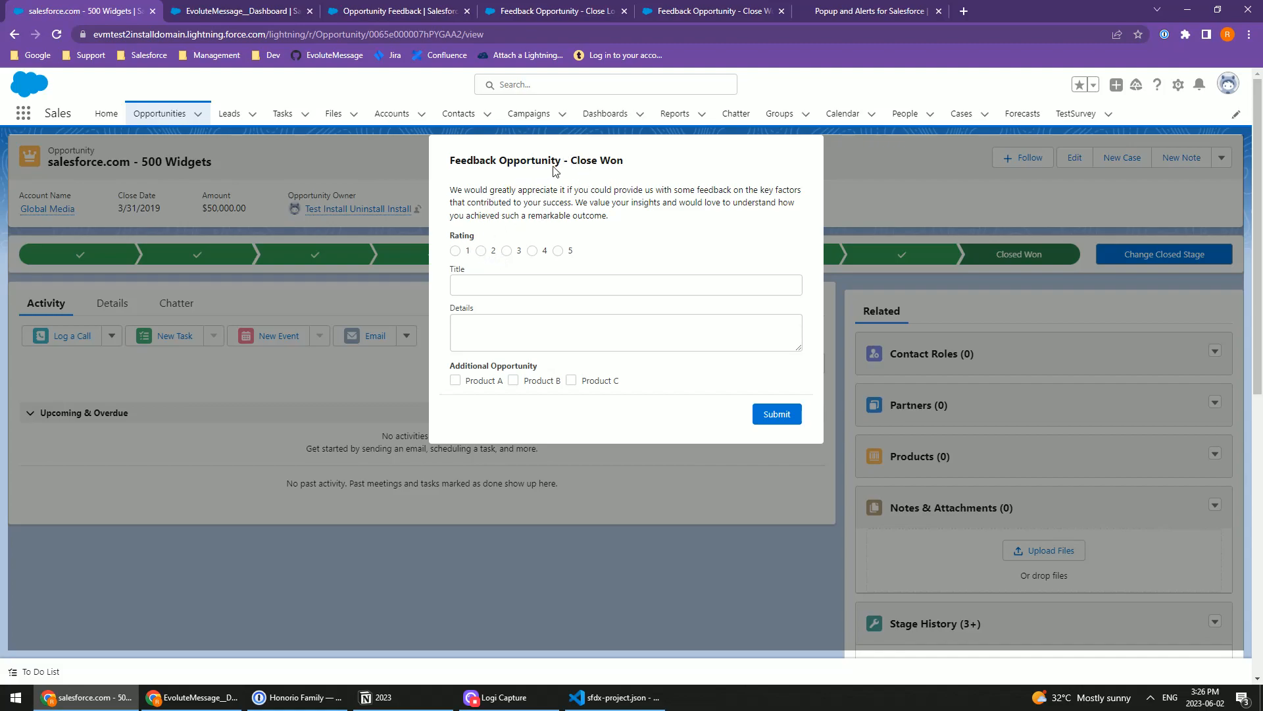
Step: Submit the Close Won feedback form with rating 5, title "Test" and details "Test"
left_click_drag(571, 160, 632, 163)
left_click(506, 203)
left_click_drag(451, 369, 548, 380)
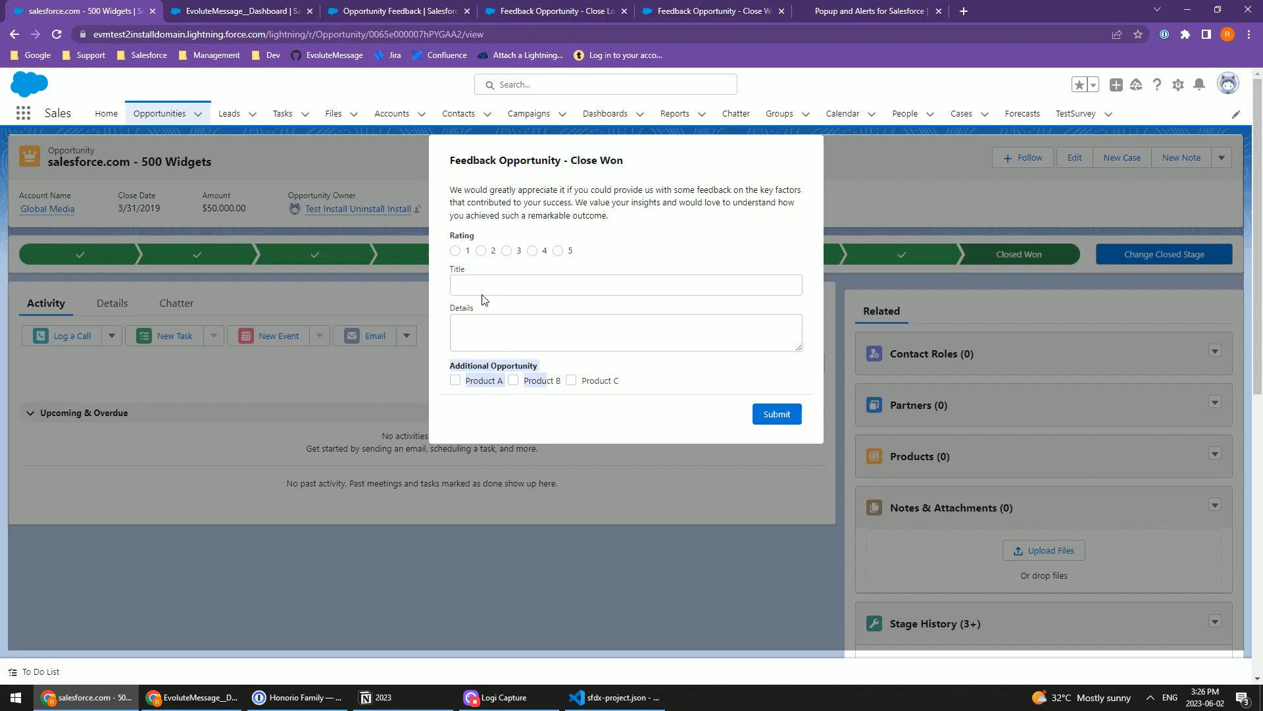
left_click(455, 232)
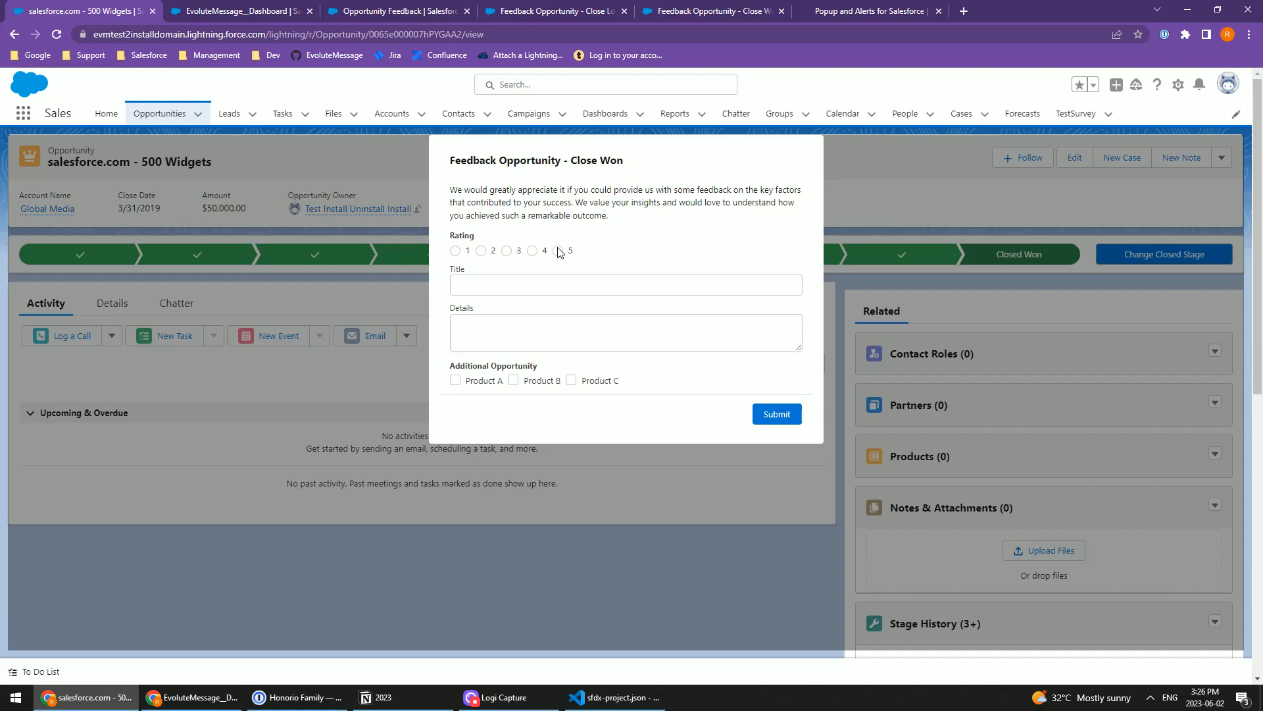
left_click(478, 287)
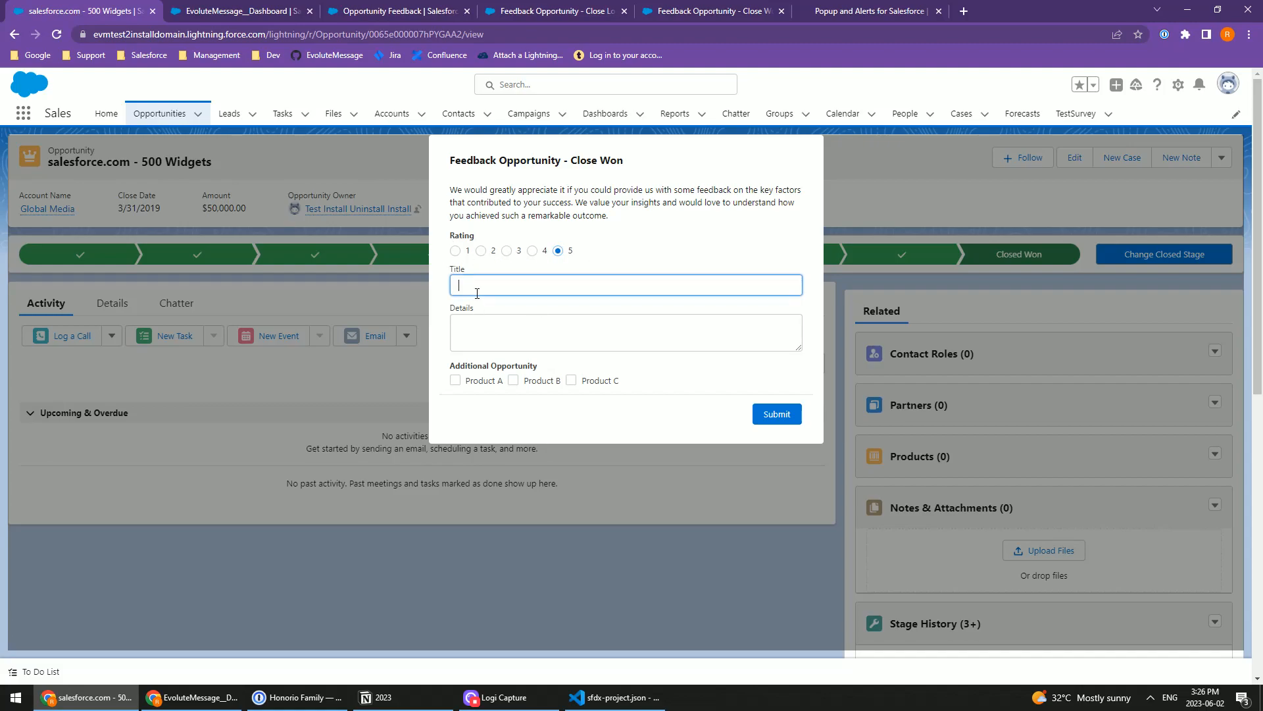
left_click(525, 334)
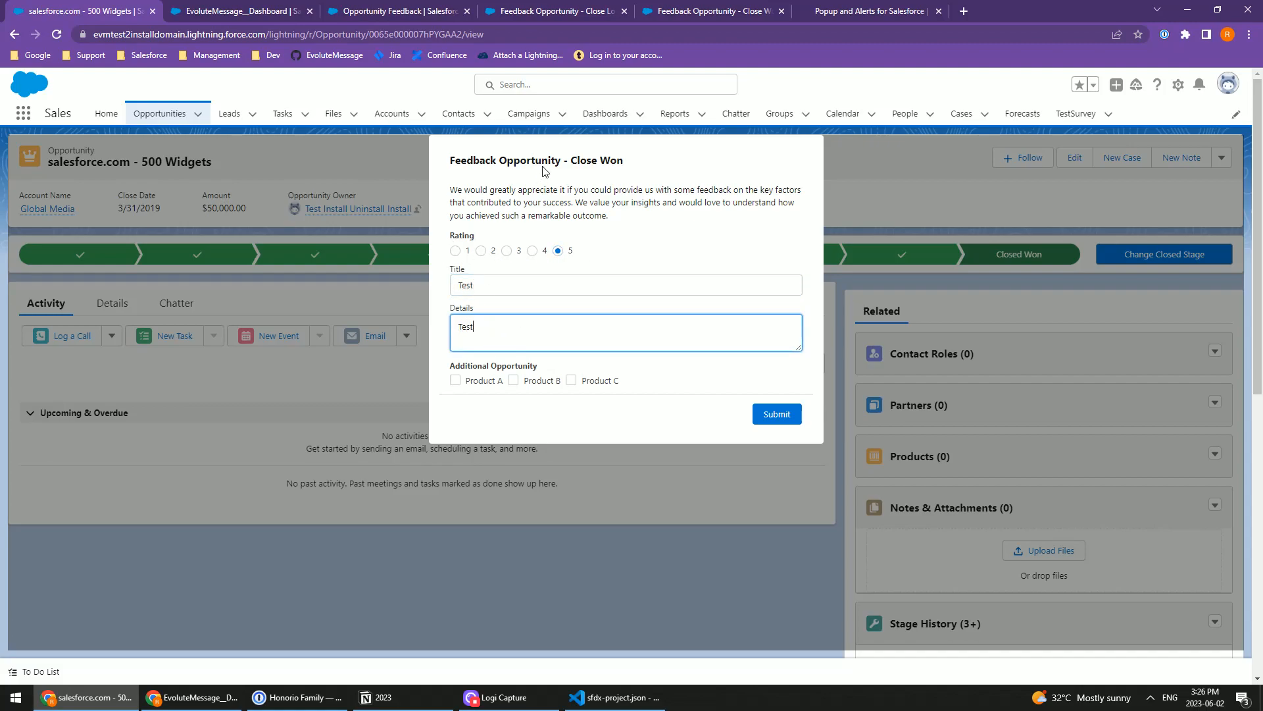
left_click(780, 422)
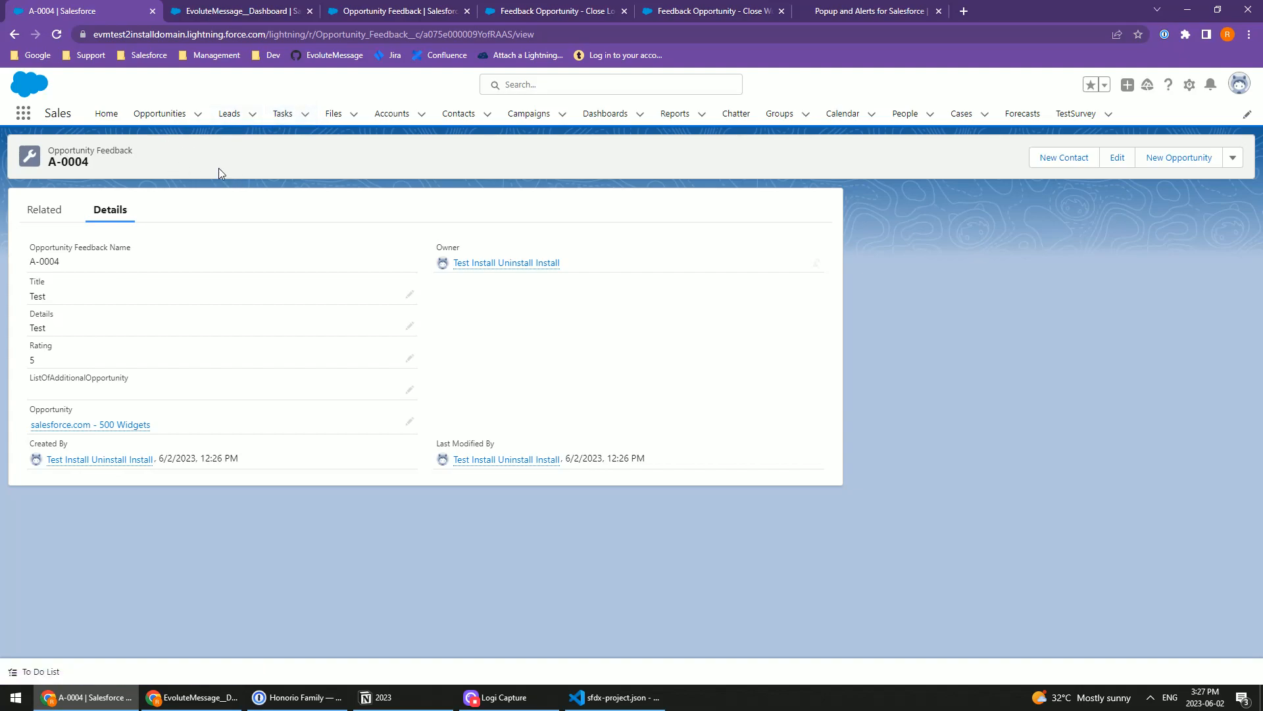
Step: Return to the related opportunity and delete its Opportunity Feedback record A-0004
left_click(99, 424)
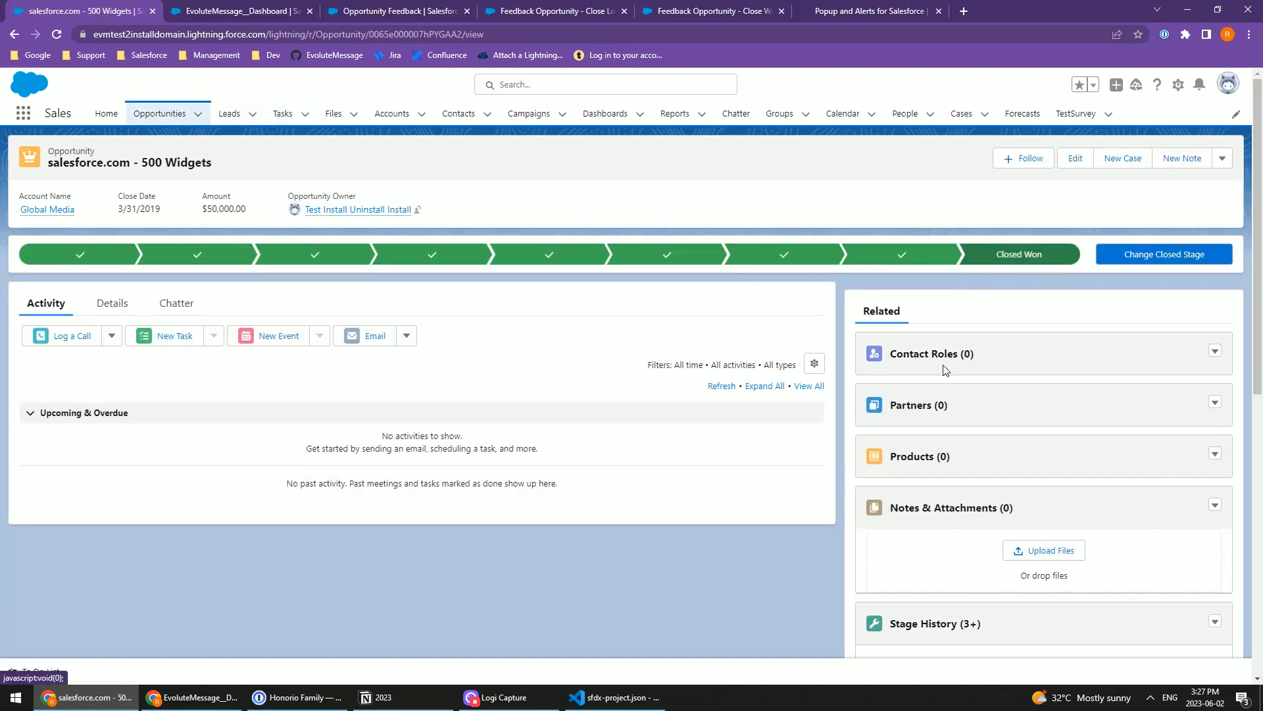
scroll(1000, 441, "down", 6)
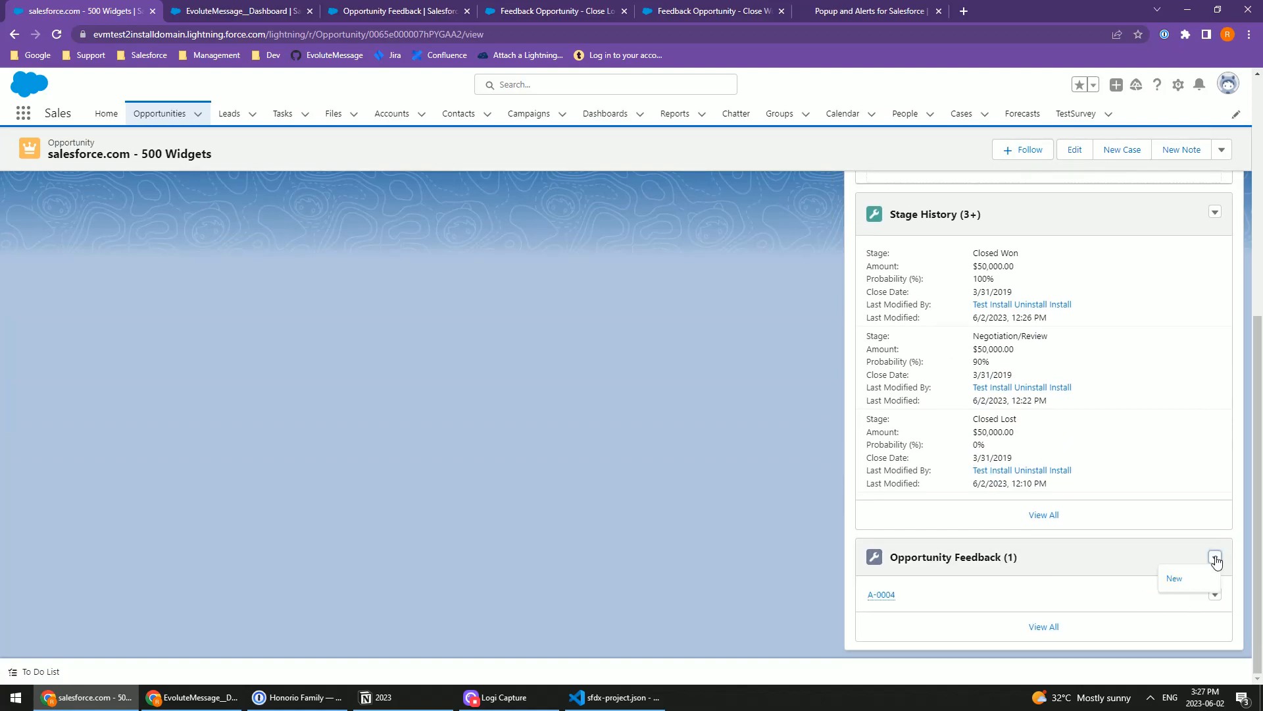
left_click(1215, 595)
left_click(1189, 633)
left_click(816, 408)
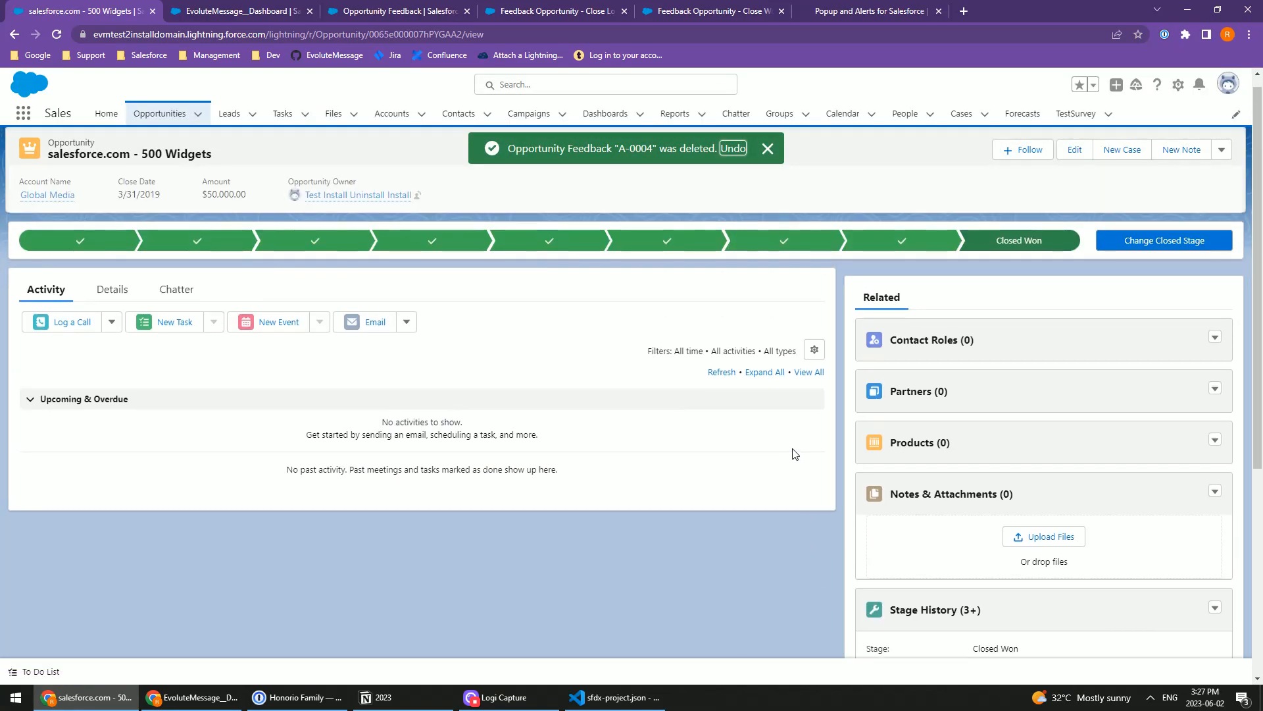
Step: Move the opportunity back to the Negotiation/Review stage and close it as Closed Lost
left_click(901, 261)
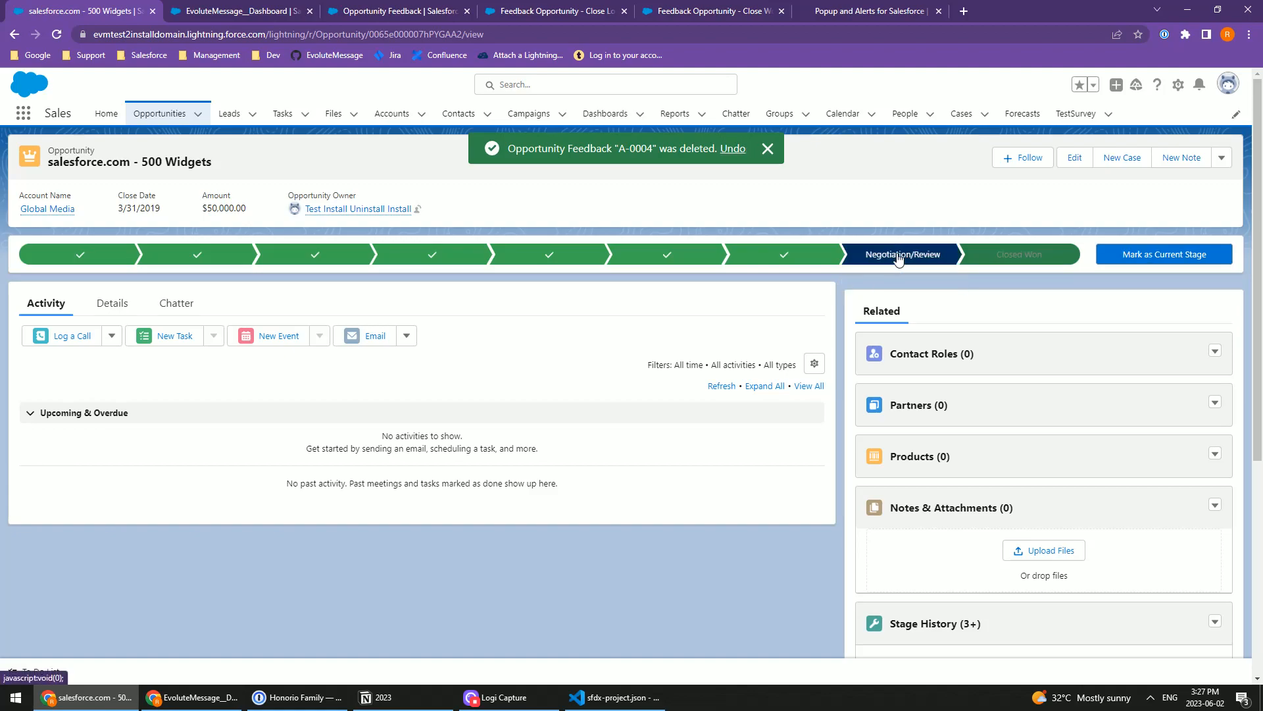
left_click(1145, 261)
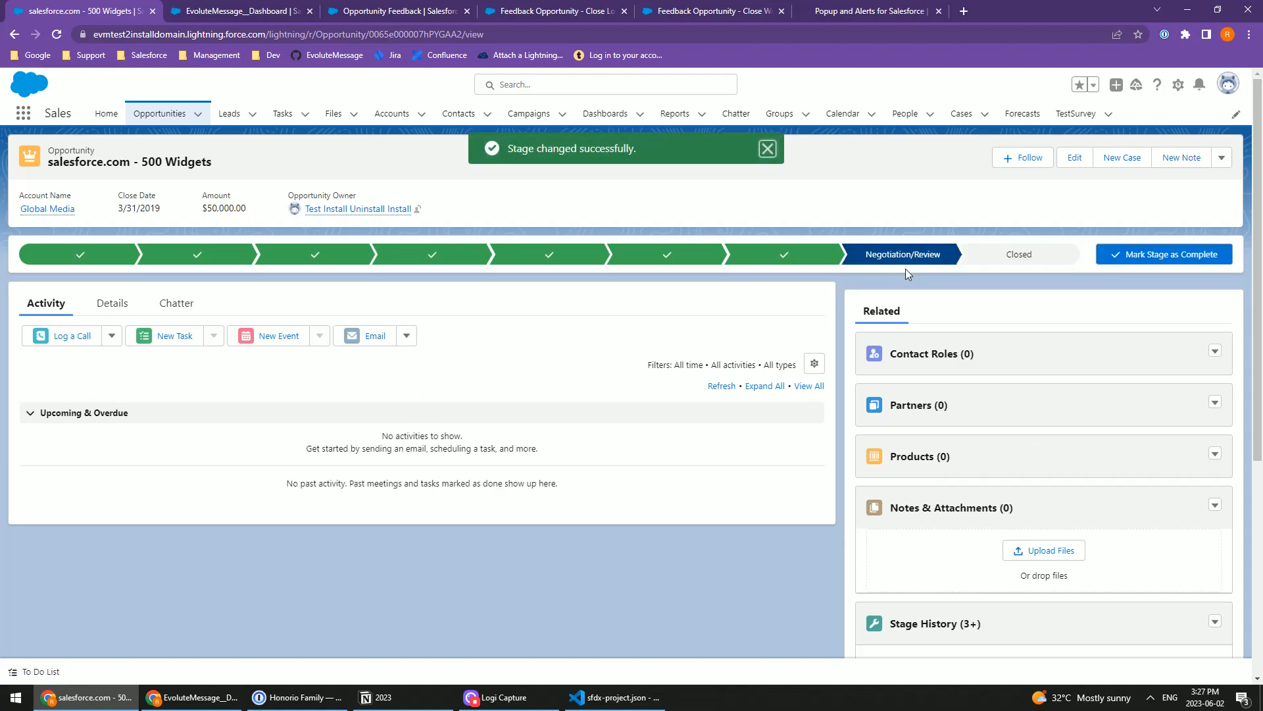
left_click(998, 269)
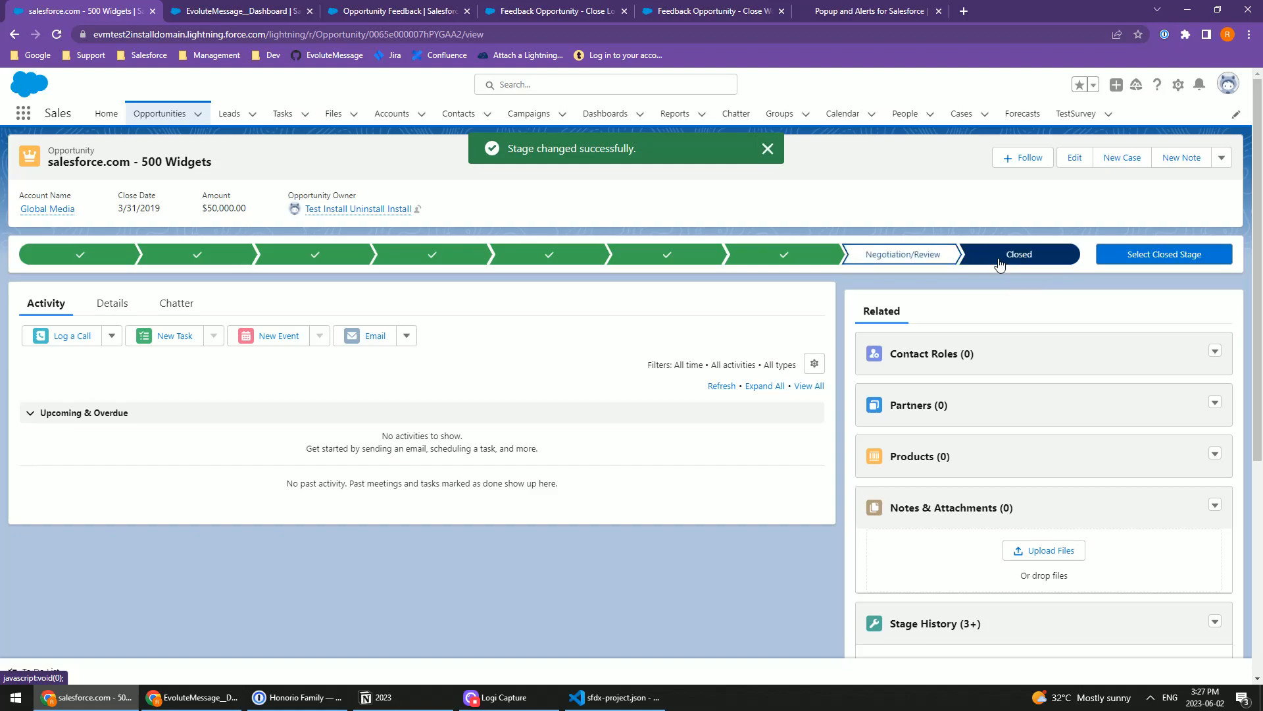
left_click(1140, 258)
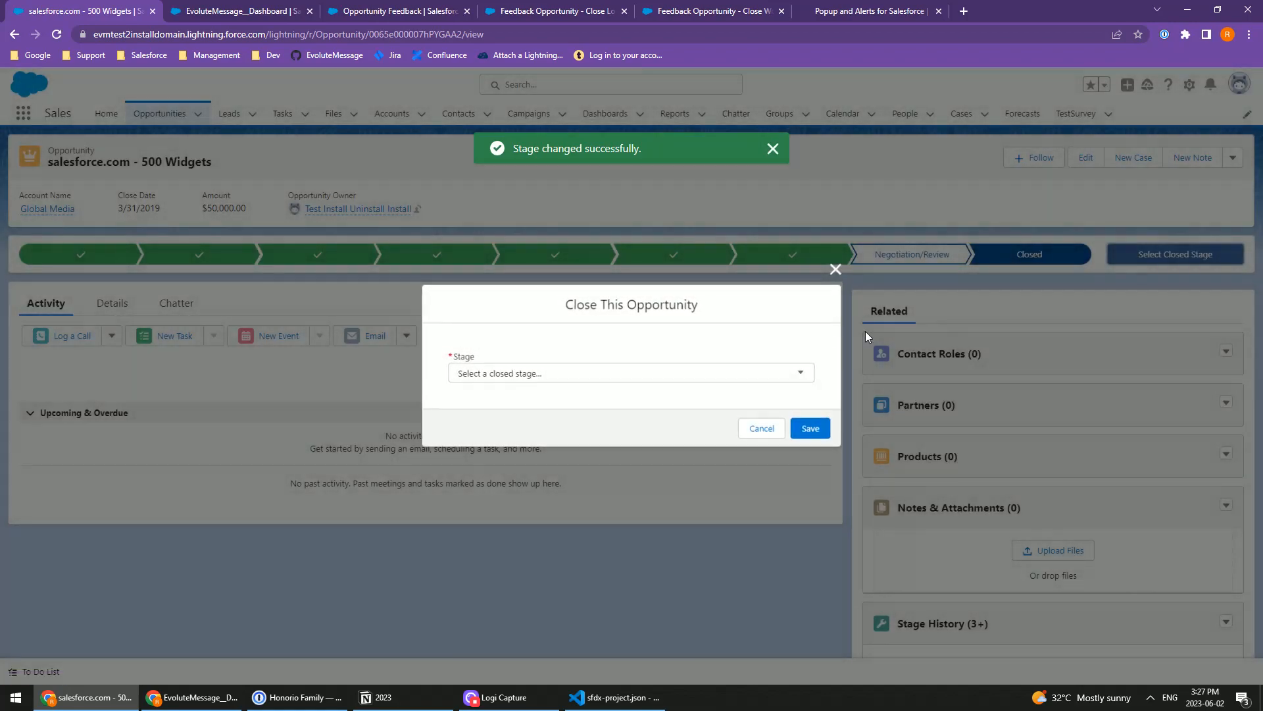
left_click(543, 374)
left_click(495, 415)
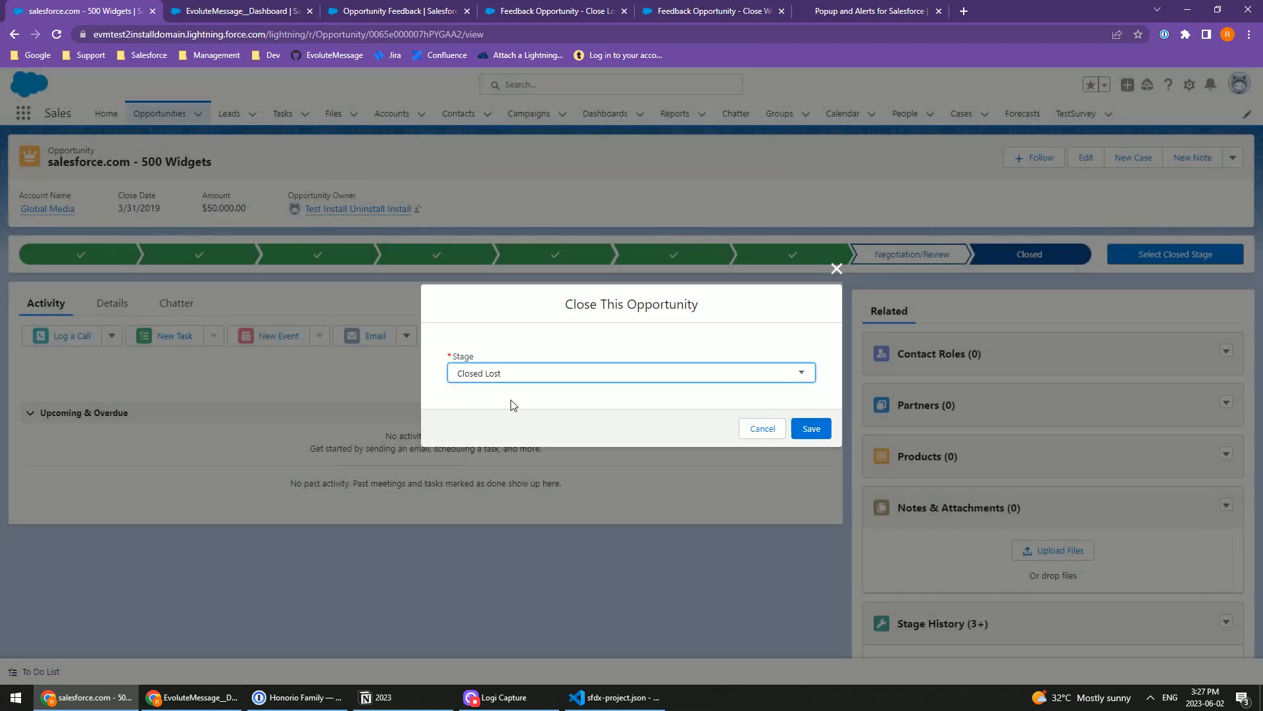
left_click(827, 436)
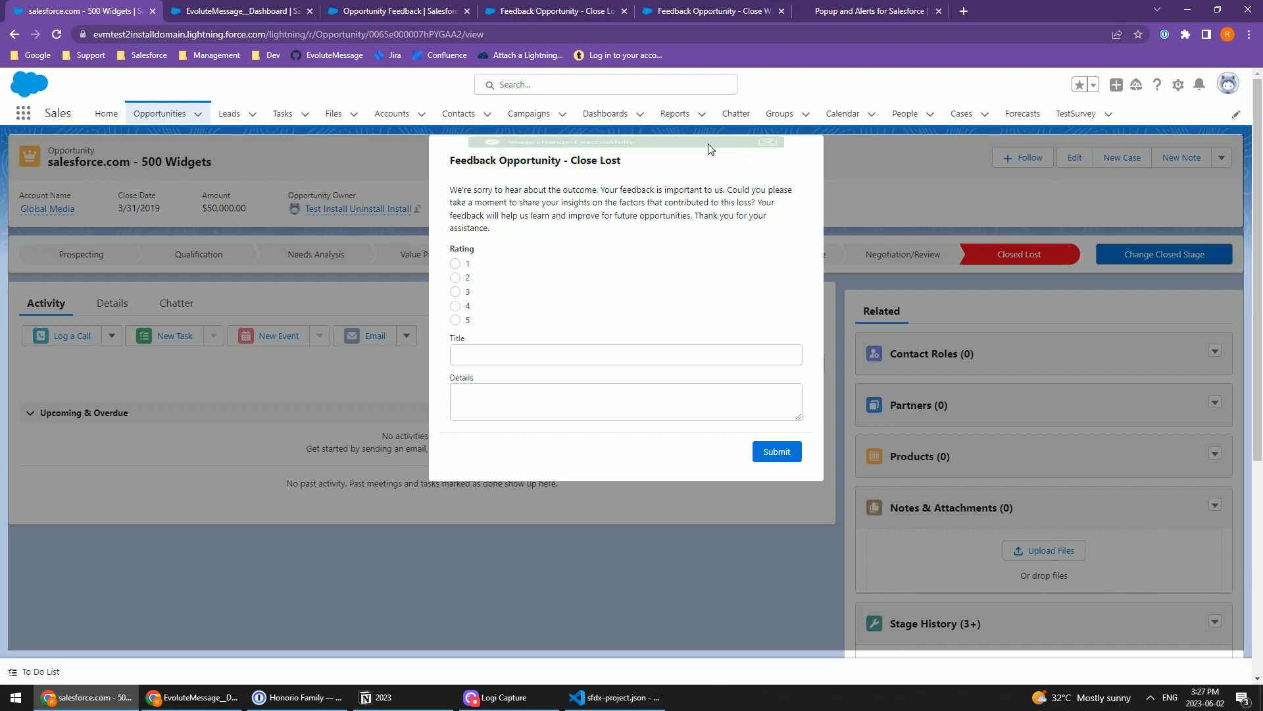
Step: Submit the Close Lost feedback form with rating 3, title "Test" and details "TEst", and return to the related opportunity
left_click_drag(451, 160, 641, 171)
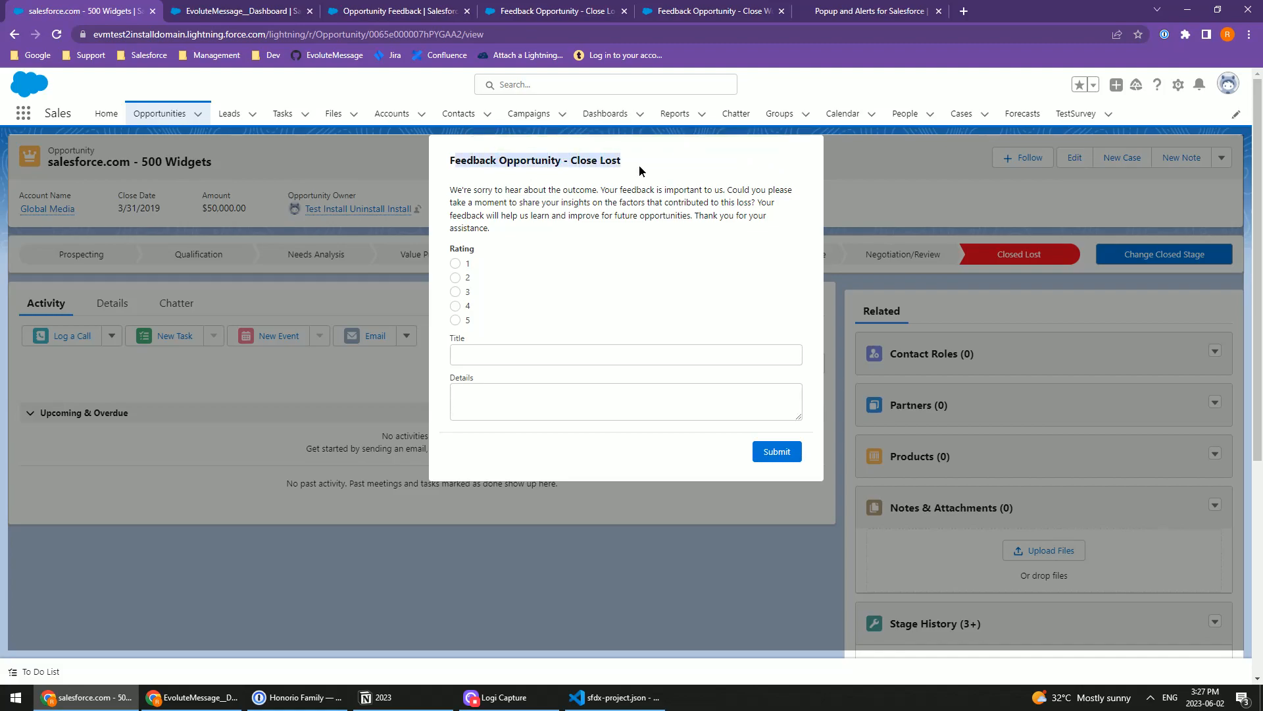
left_click_drag(474, 191, 505, 230)
left_click(528, 263)
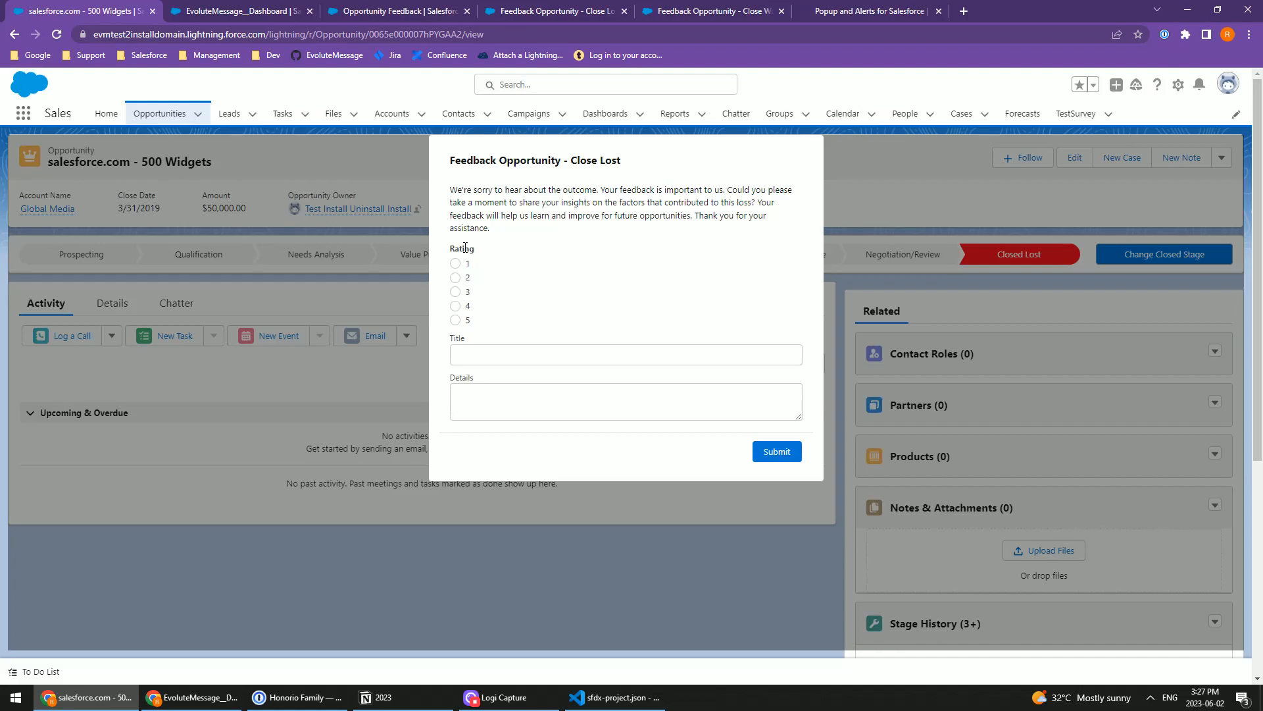
left_click(456, 291)
left_click(502, 356)
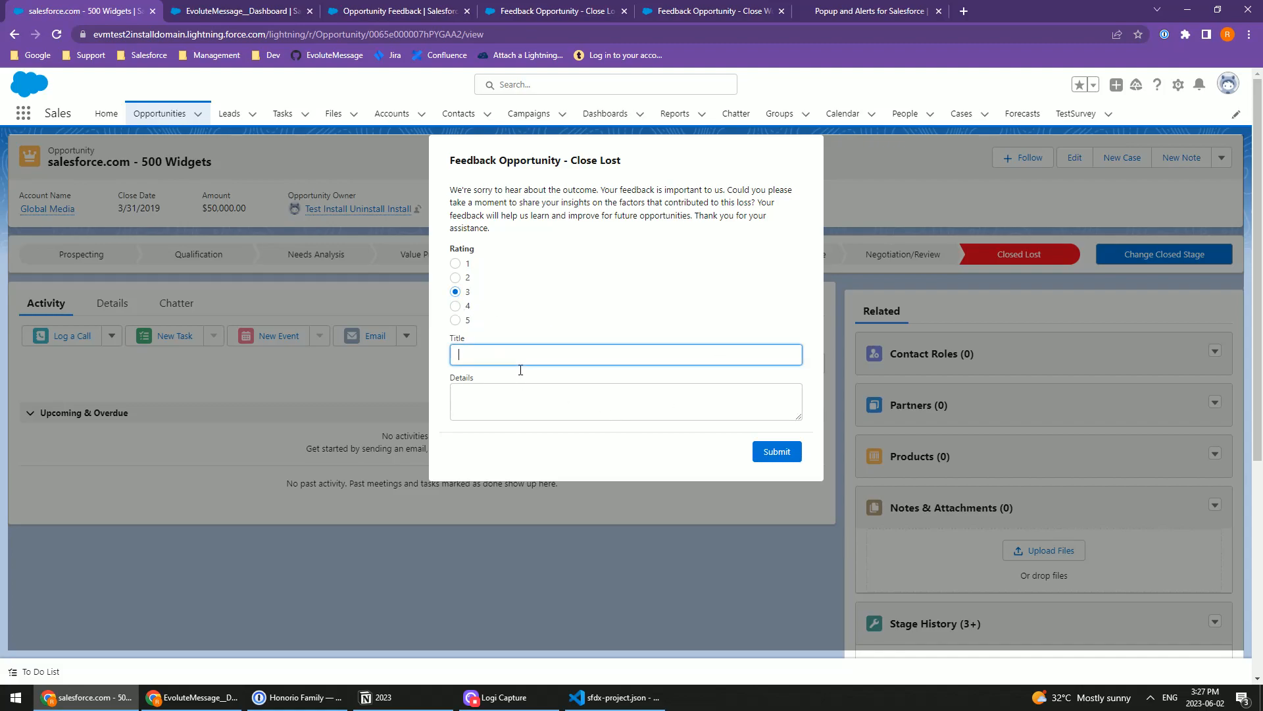
type("Test")
left_click(517, 411)
type("TEst")
left_click(777, 452)
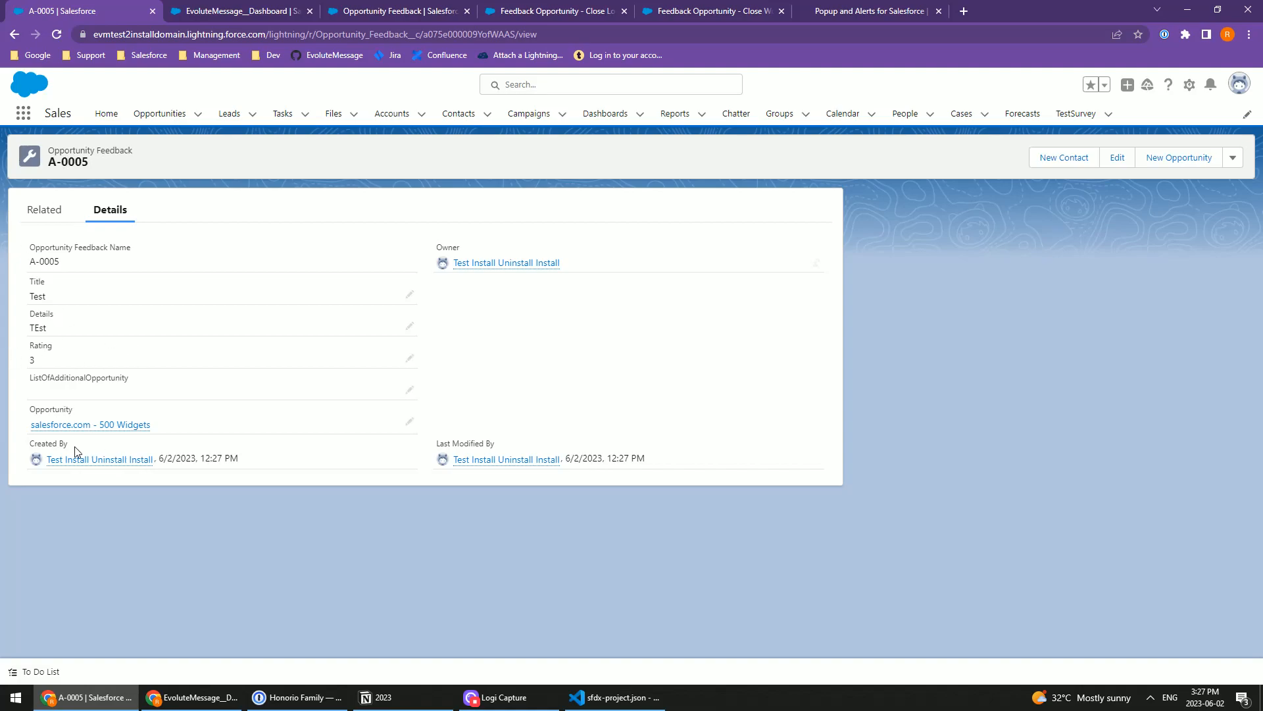
left_click(87, 425)
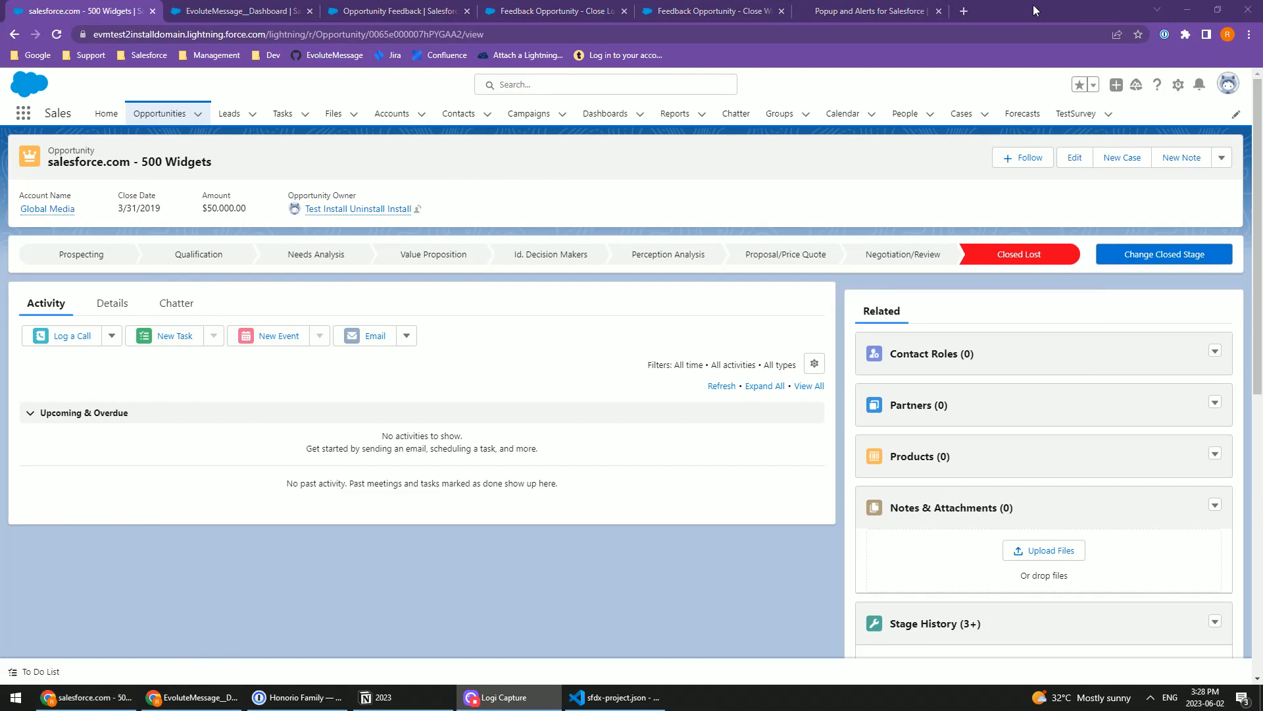
Step: Switch to the EvoluteMessage browser window and examine the Opportunity Feedback object's fields and the existing Feedback Opportunity - Close Won flow
left_click(185, 697)
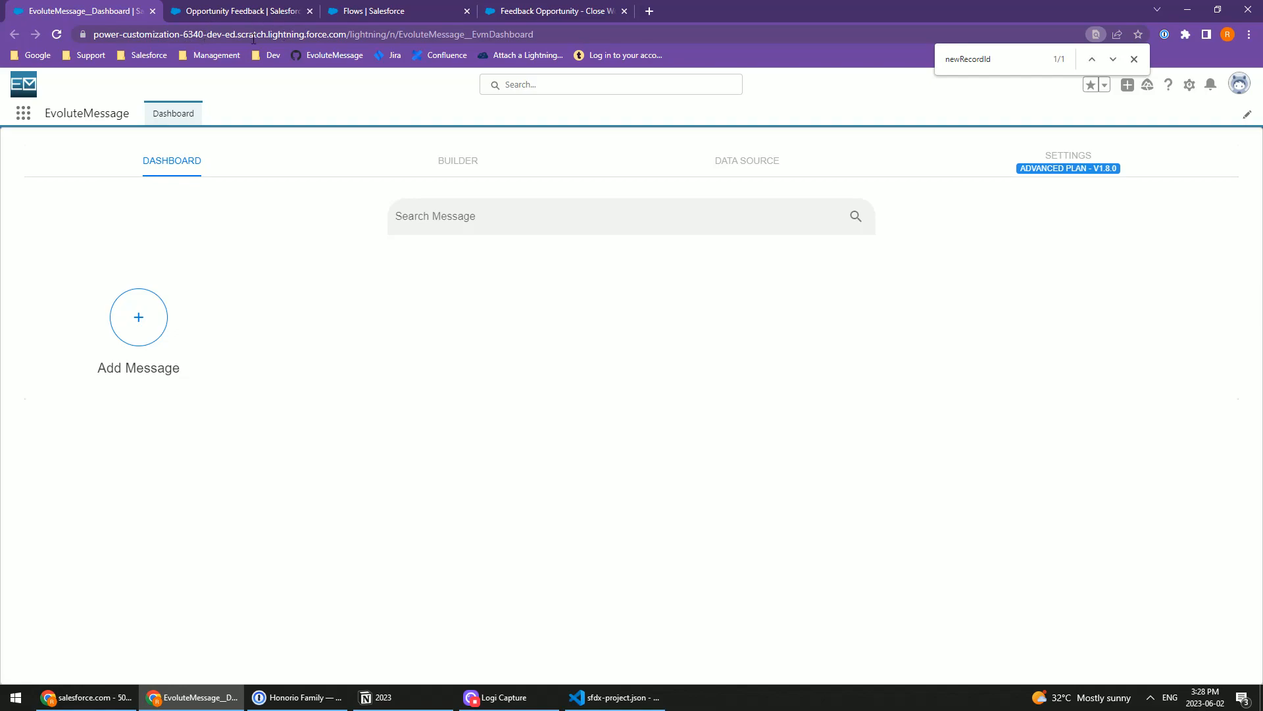
left_click(242, 12)
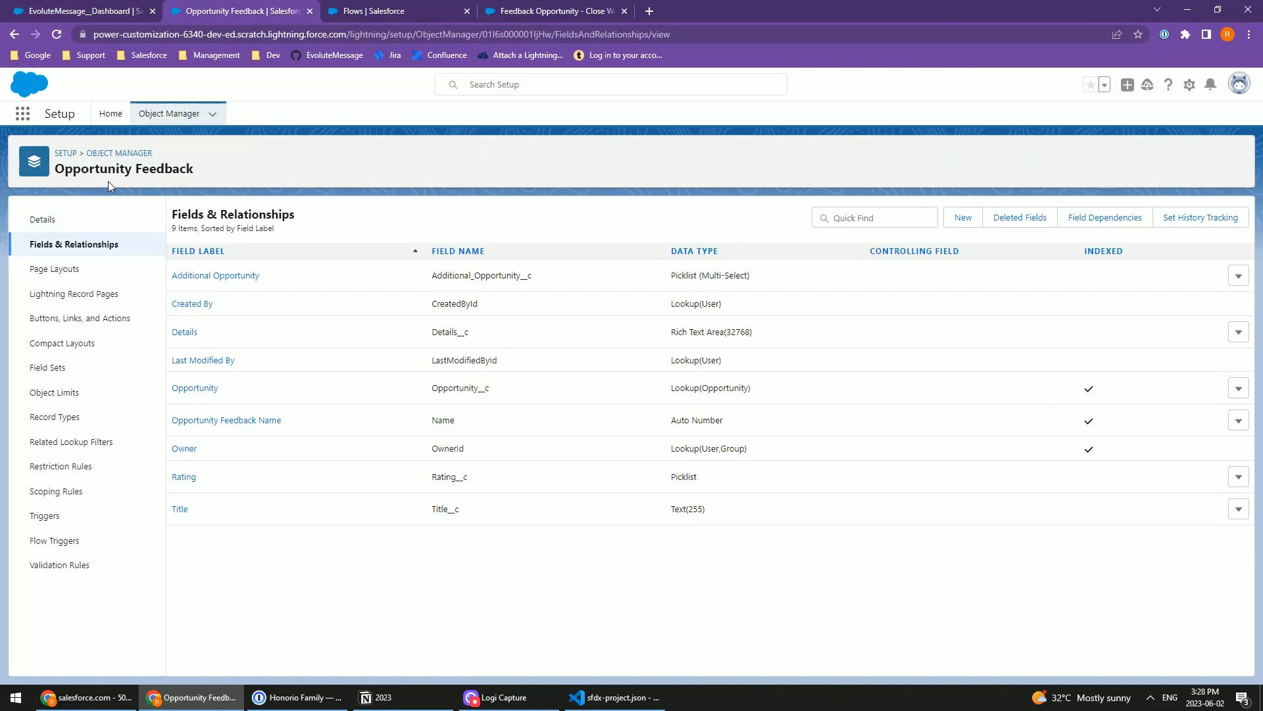
triple_click(171, 170)
left_click(416, 206)
triple_click(152, 170)
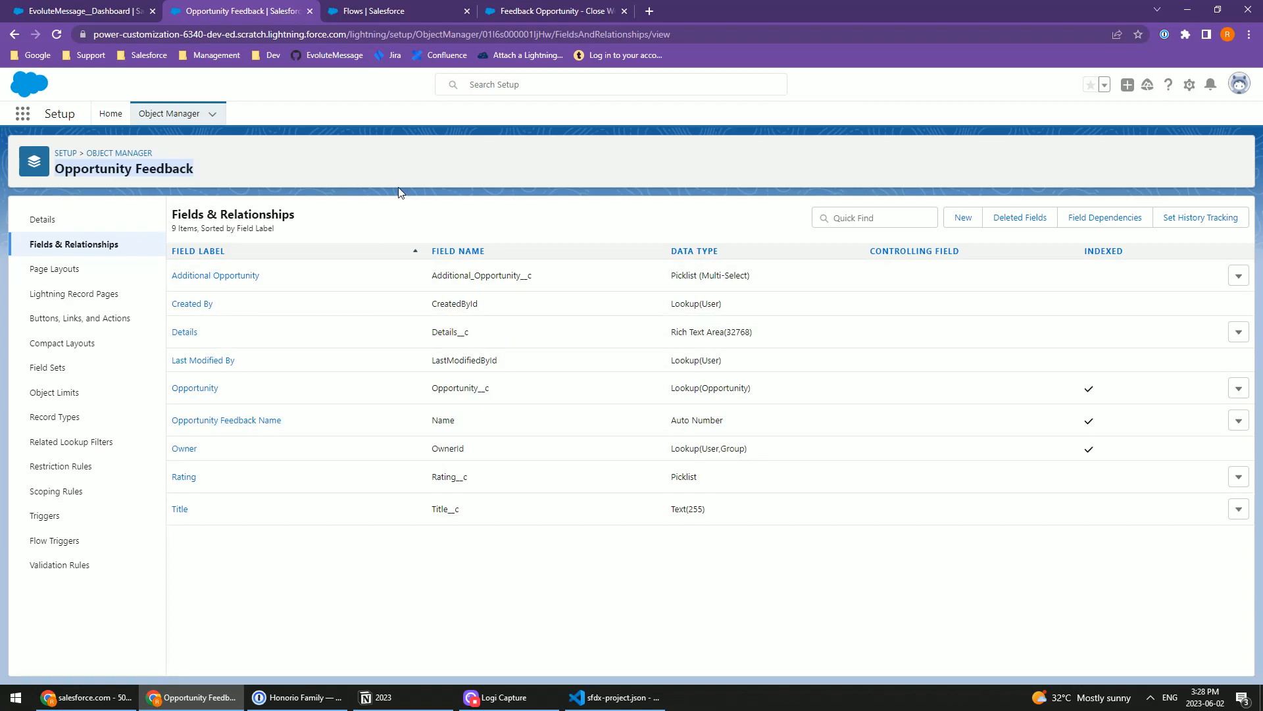
left_click(398, 8)
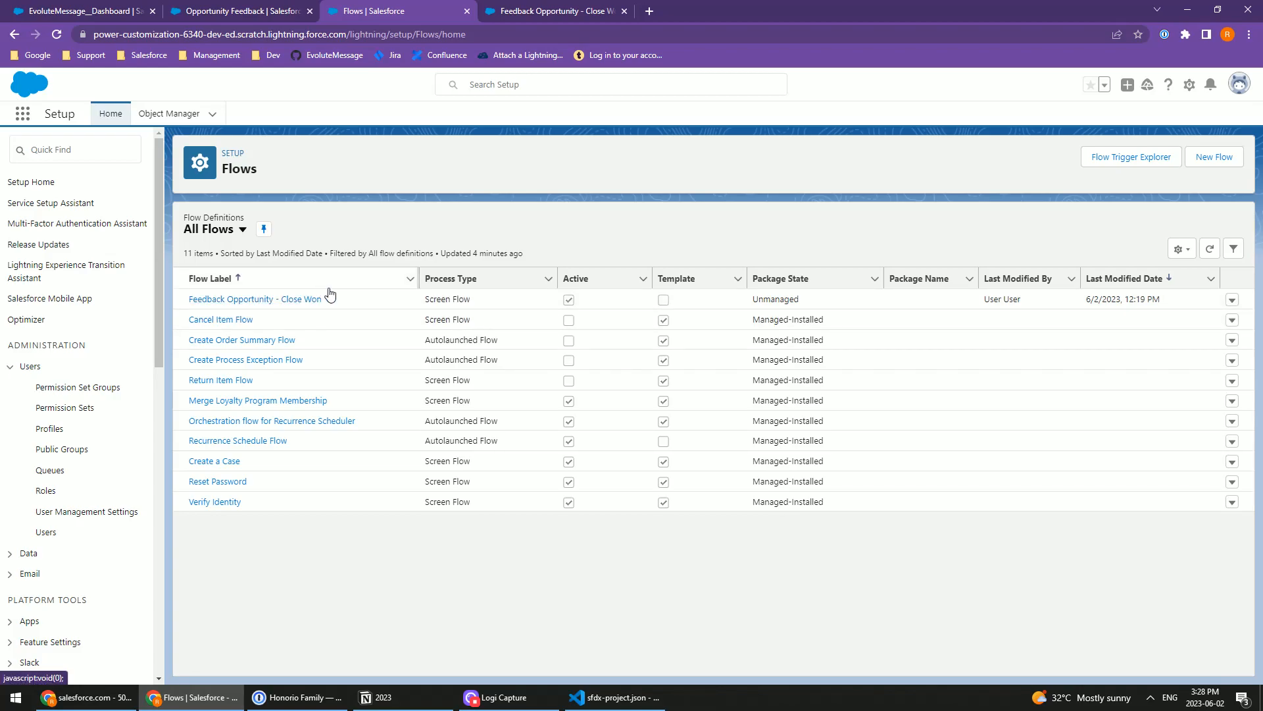
left_click(535, 10)
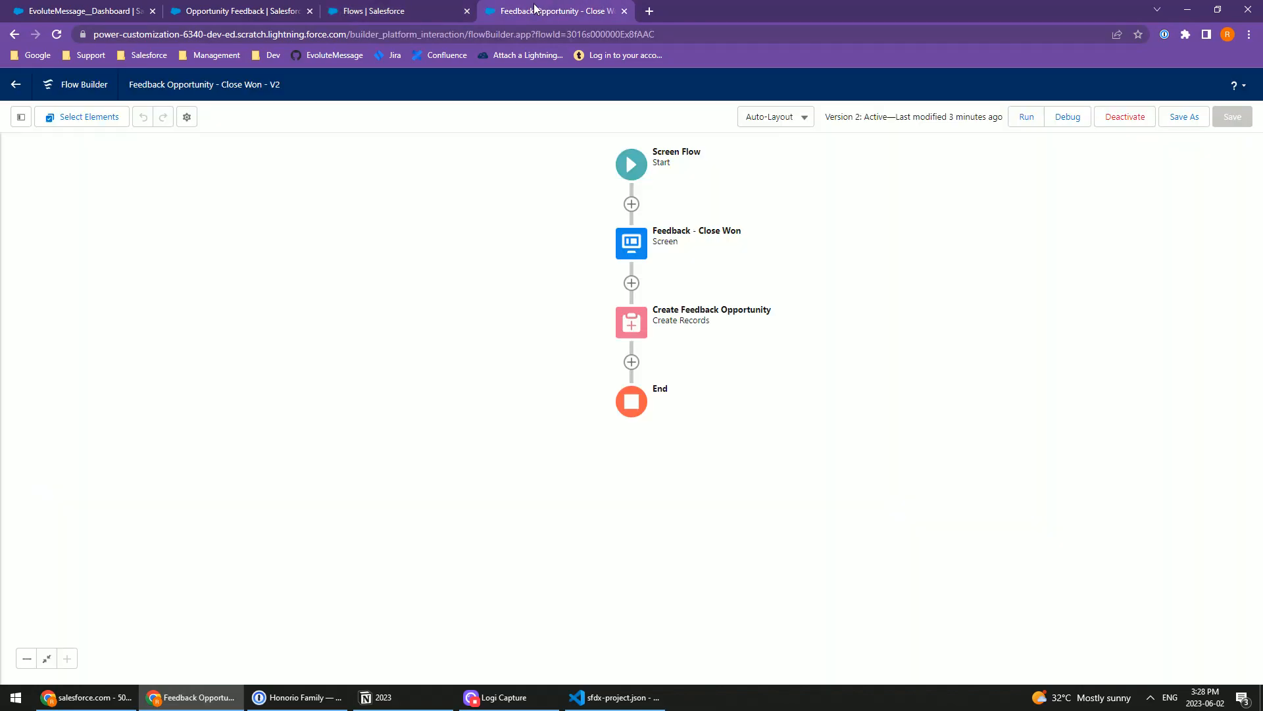
left_click(415, 6)
left_click(543, 6)
Step: Create a new screen flow from the Flows setup page and add a Screen element after its start
left_click(401, 5)
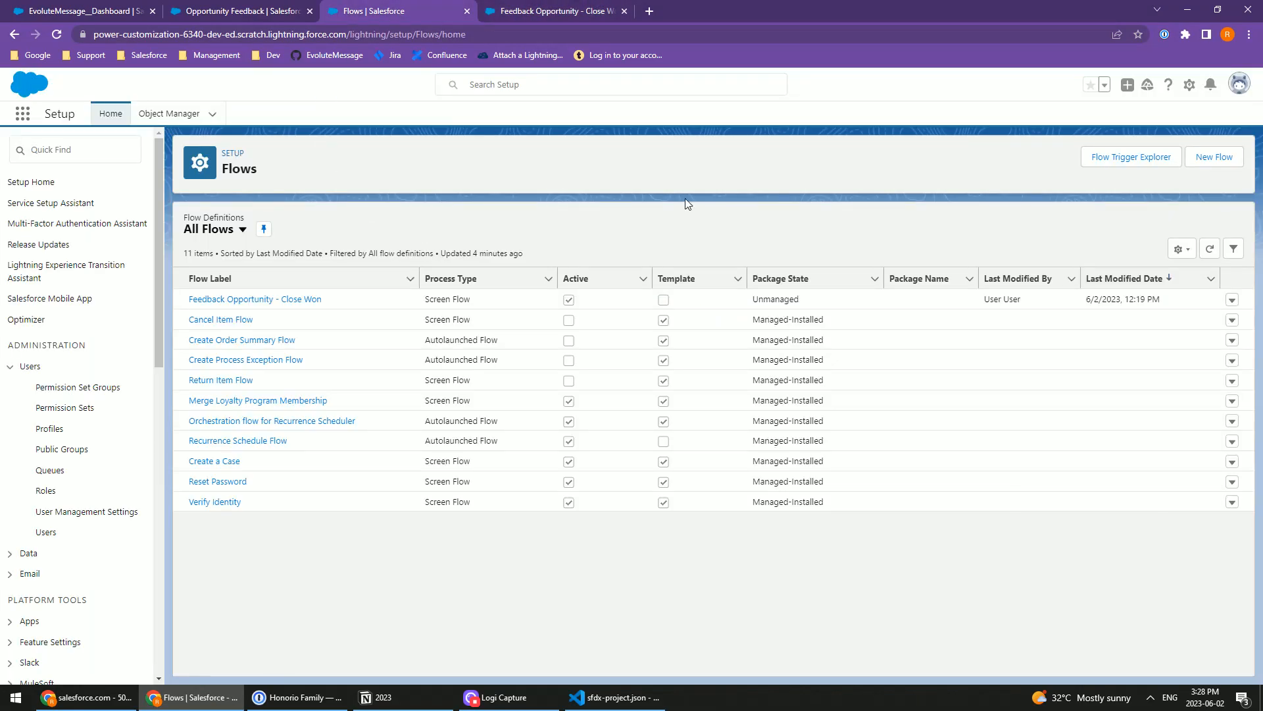
left_click(1214, 159)
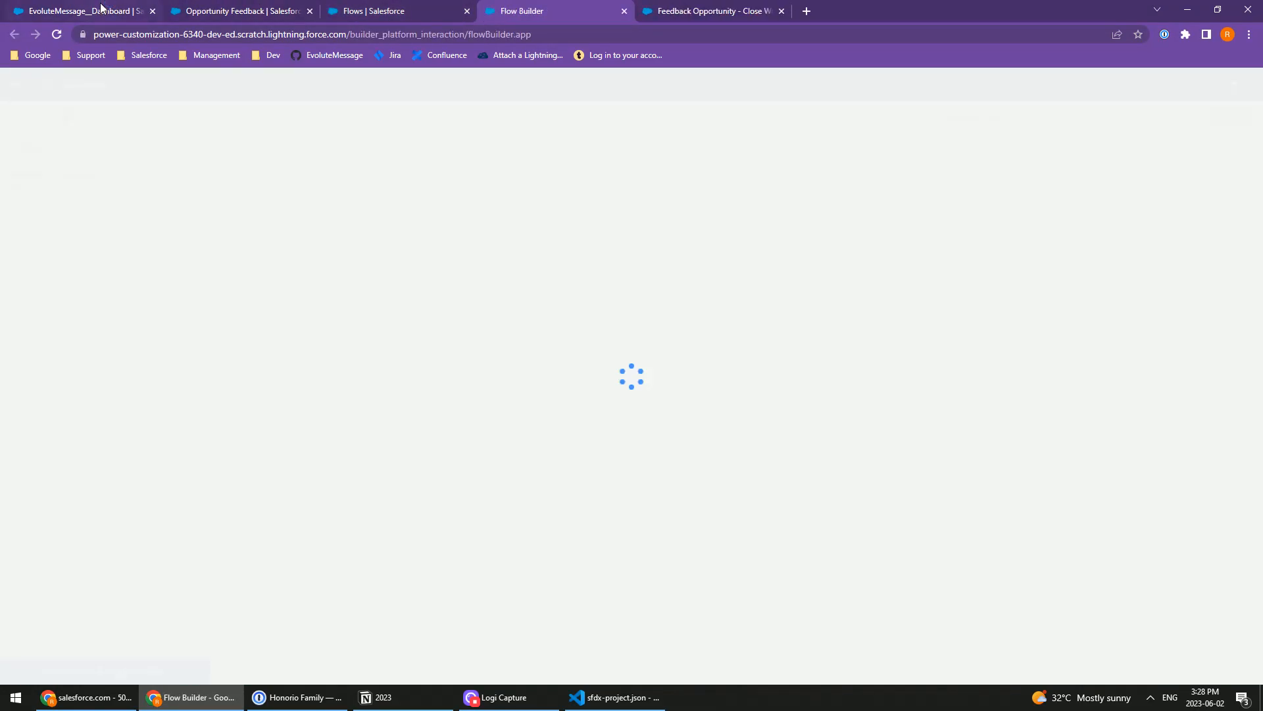
left_click(101, 8)
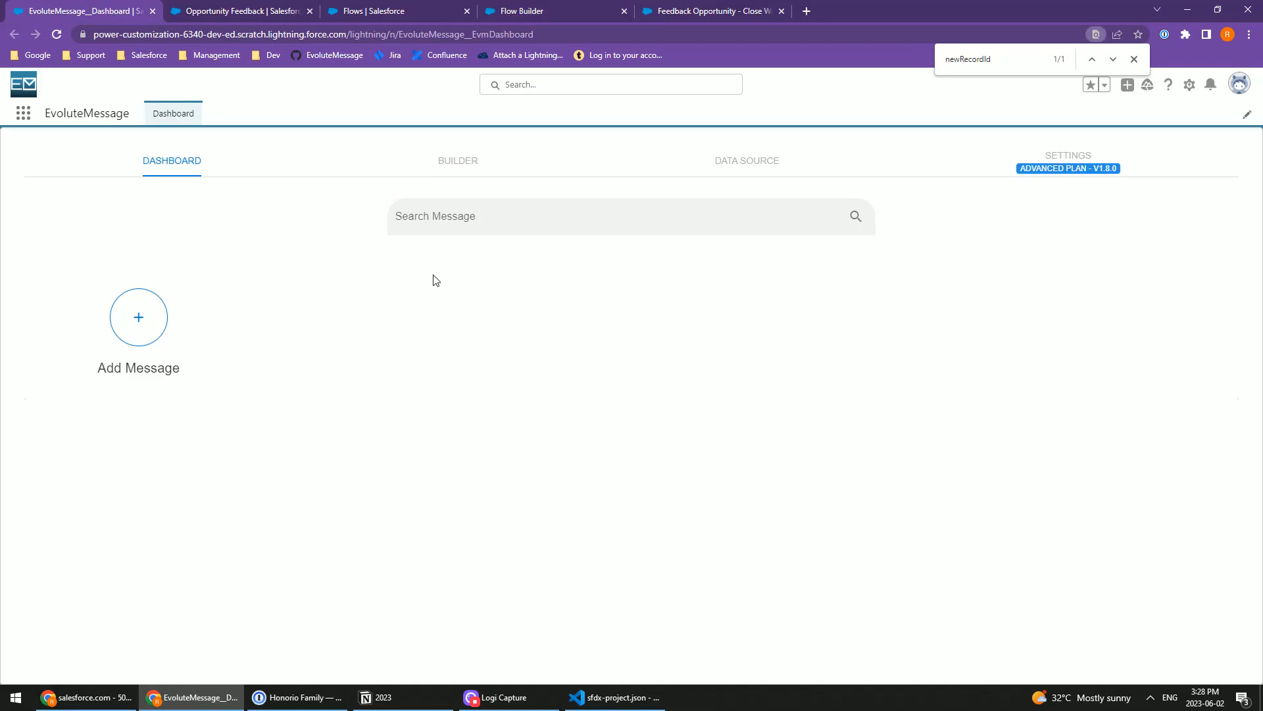
left_click(550, 6)
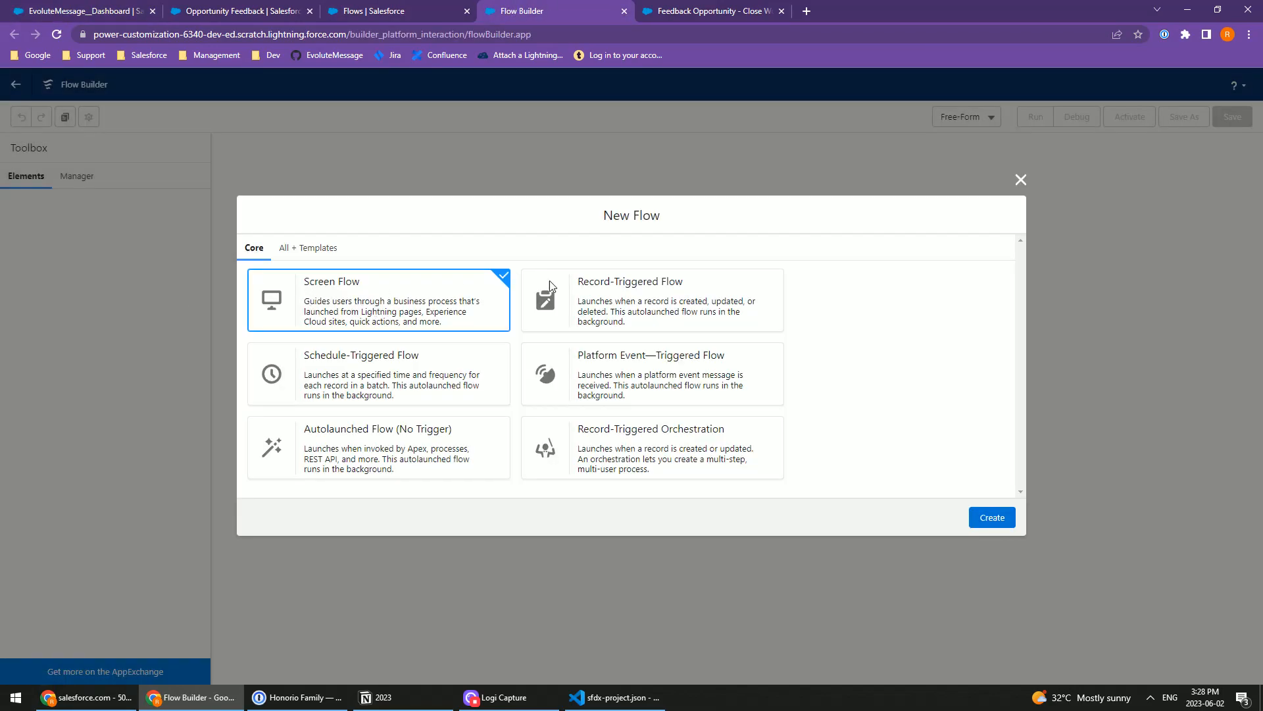
left_click(992, 517)
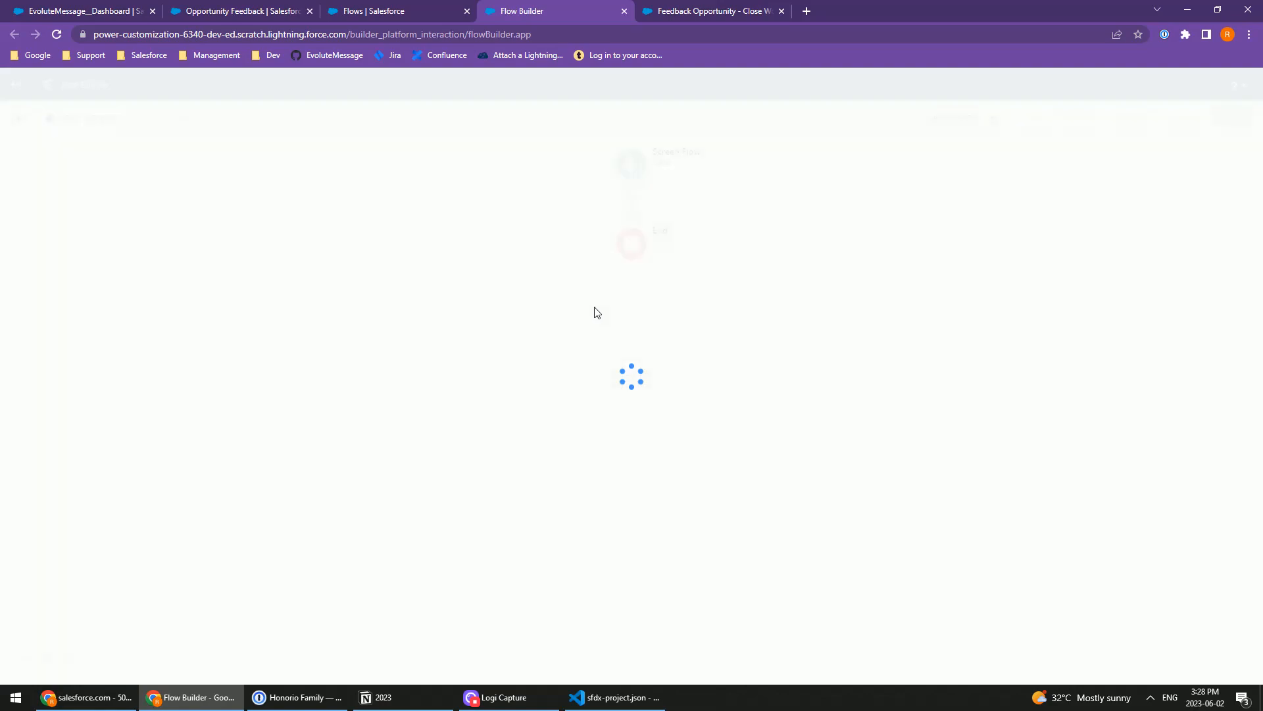
left_click(632, 240)
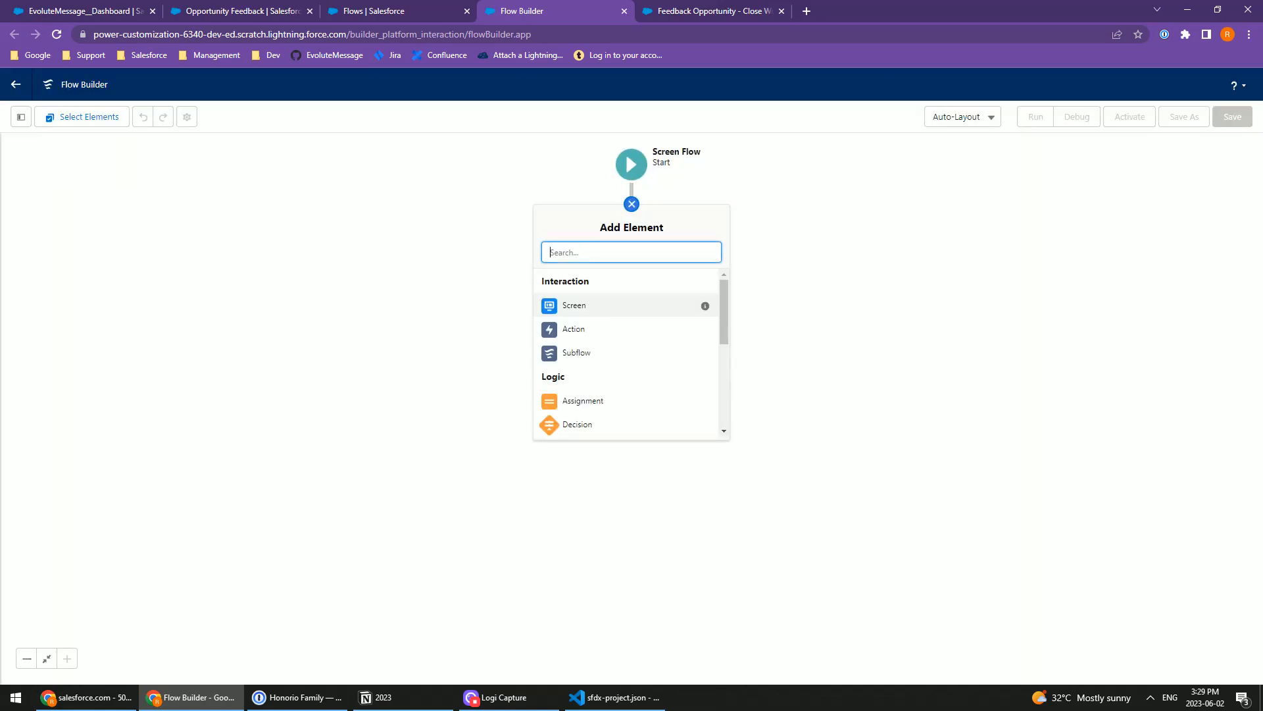
left_click(576, 302)
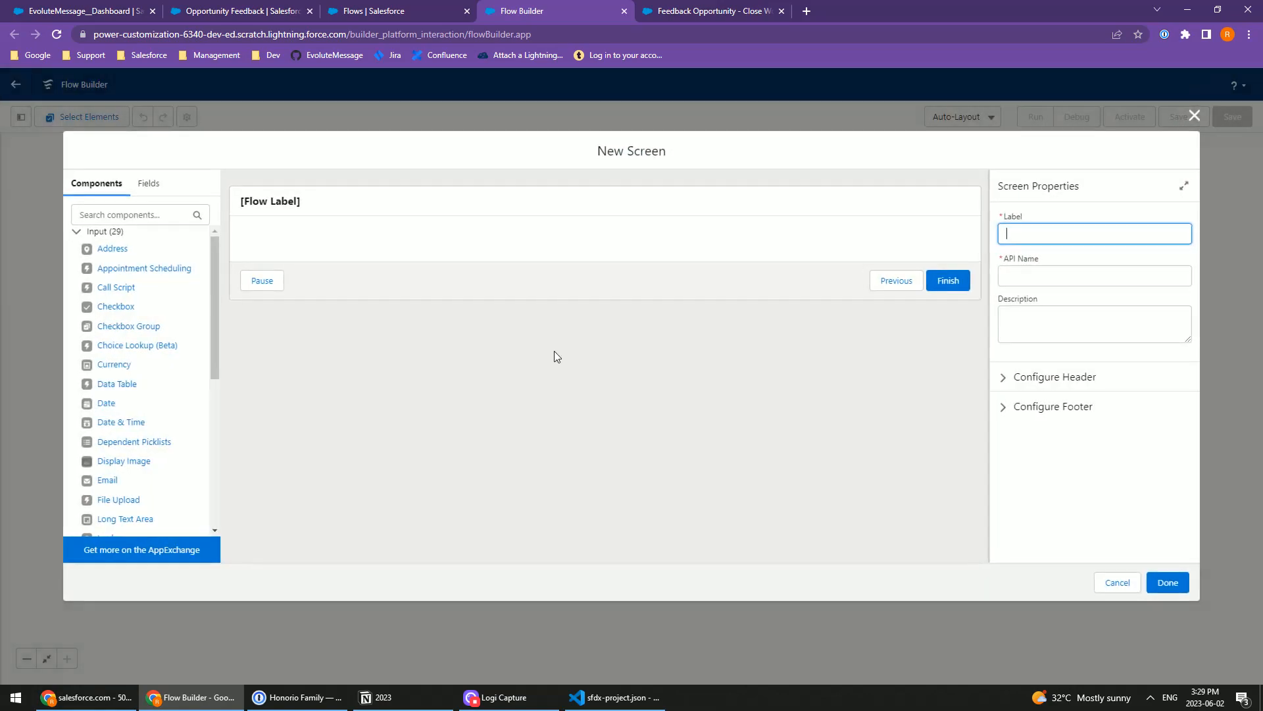
Step: Label the new screen "Opportunity Feedback - Close Lost" and let its API name follow from the label
left_click(359, 198)
left_click(1034, 234)
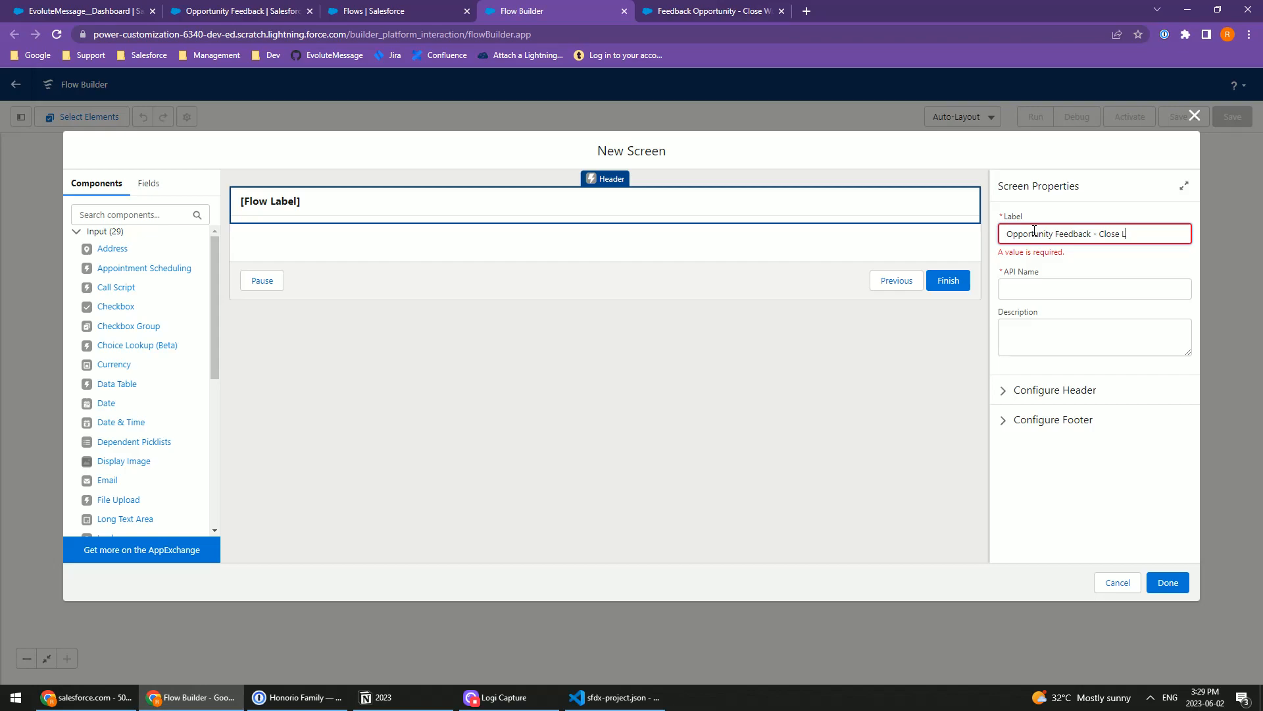
key("Tab")
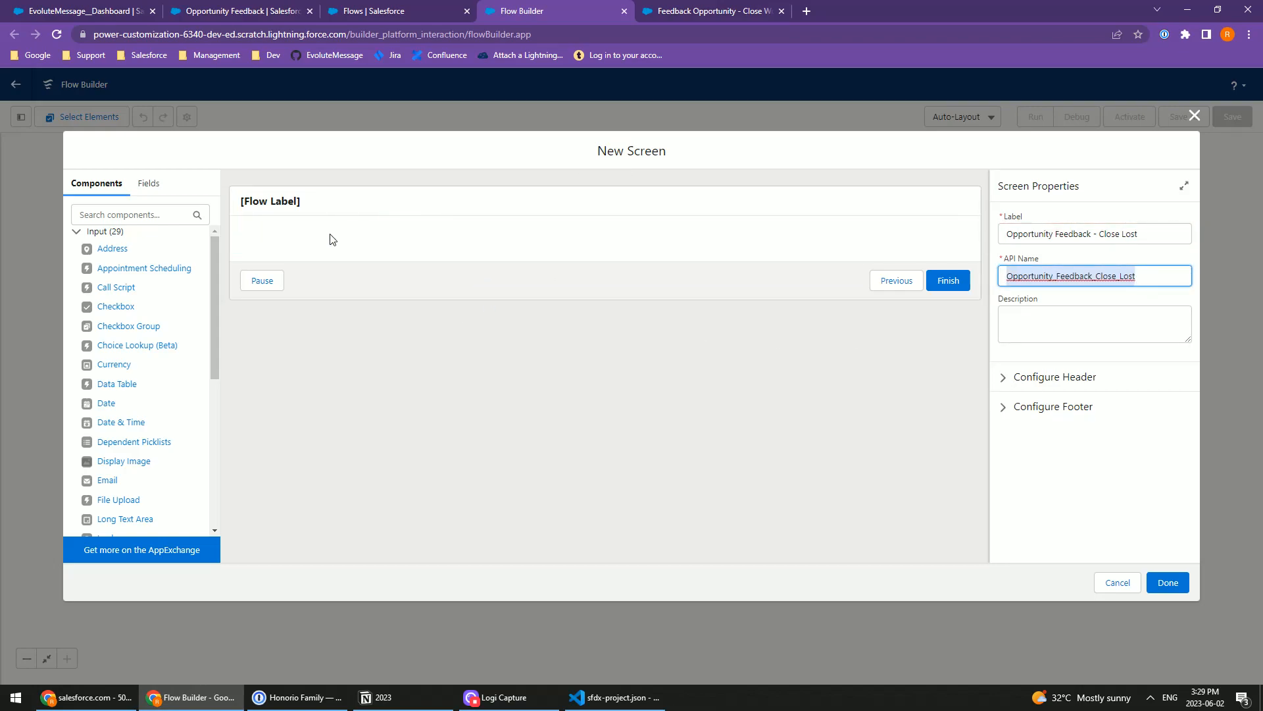
Step: Add a Display Text component followed by a Radio Buttons component to the screen
left_click(313, 233)
left_click(102, 231)
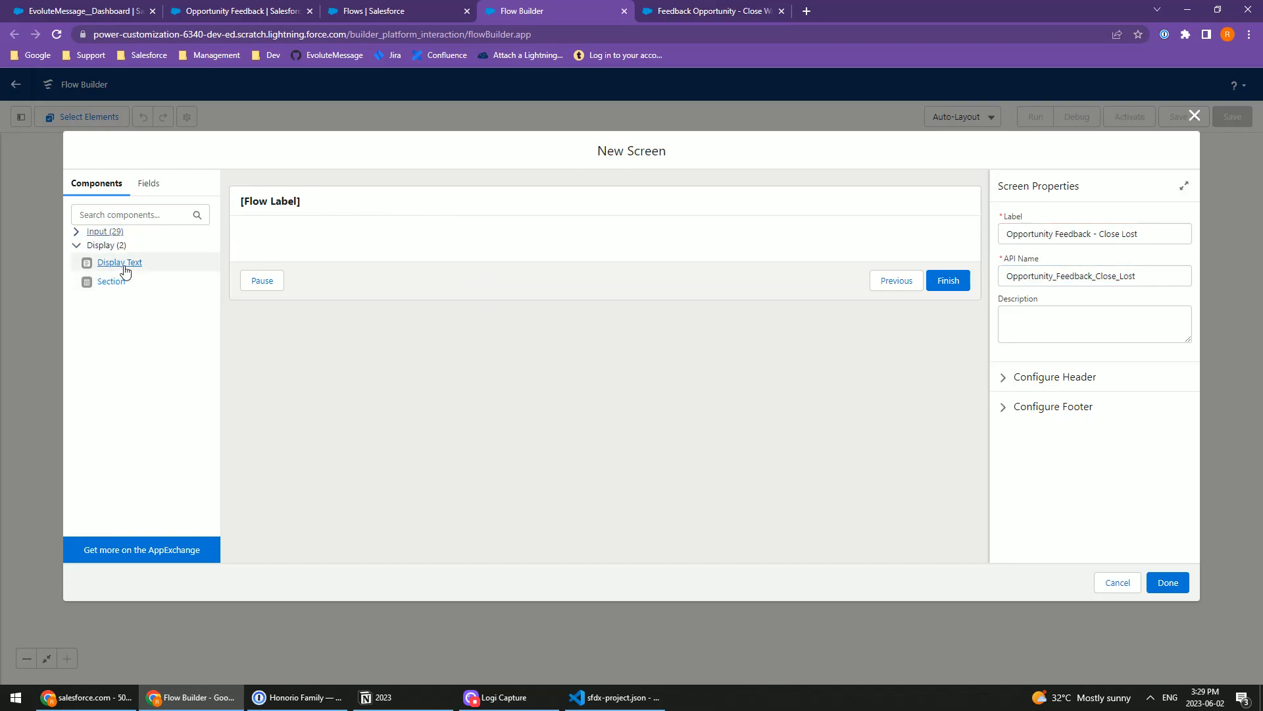
left_click(119, 261)
left_click(100, 231)
left_click(109, 215)
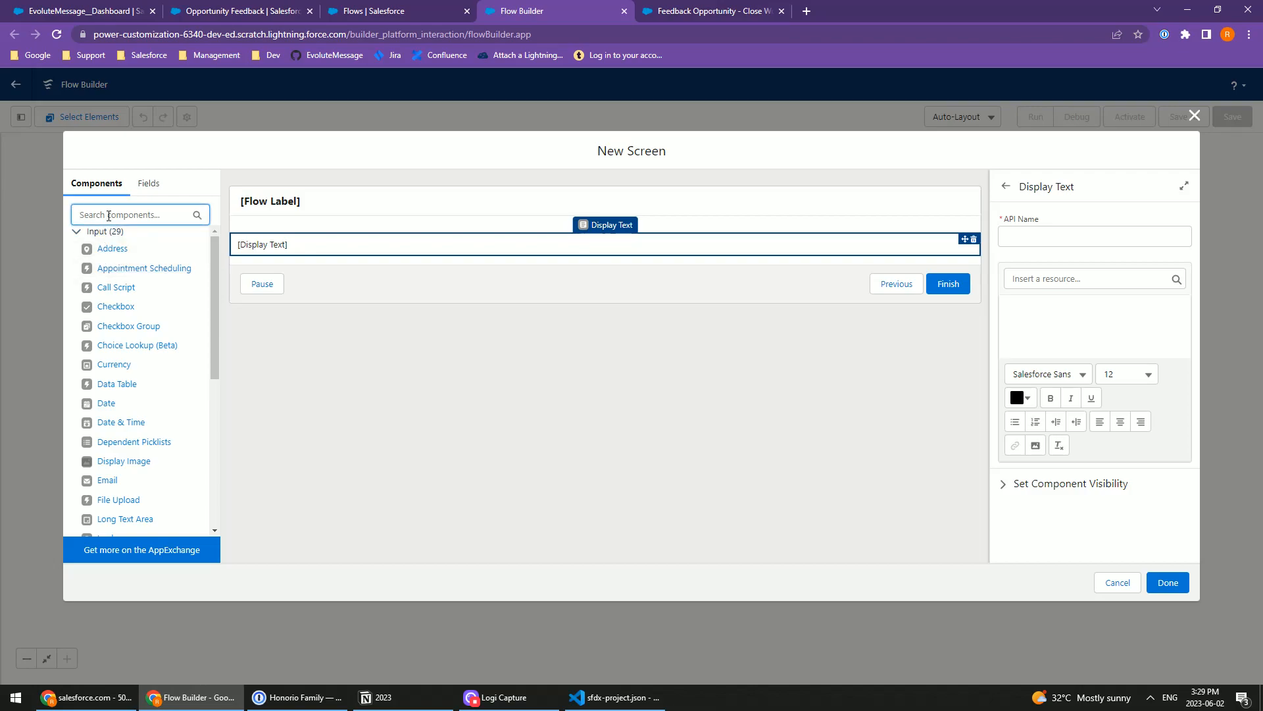
type("tt")
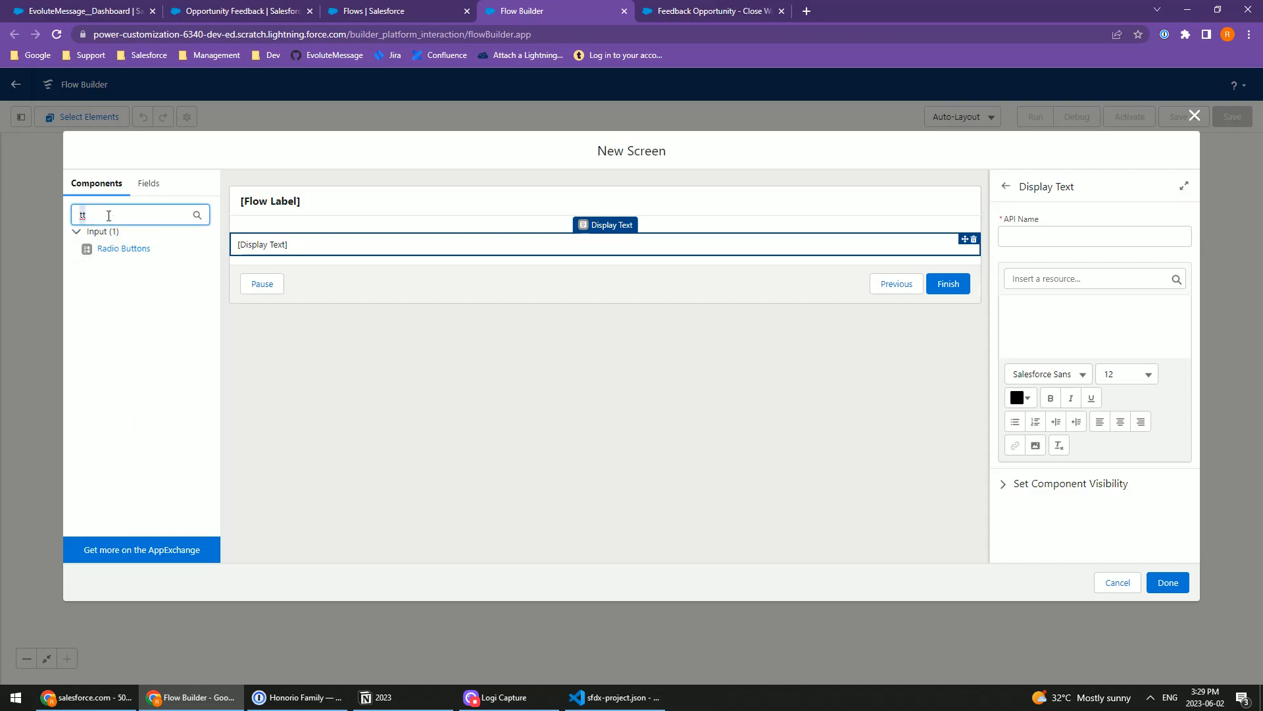
type("ra")
left_click(125, 248)
Step: Add a Text input and a Long Text Area below the radio buttons on the screen
double_click(106, 214)
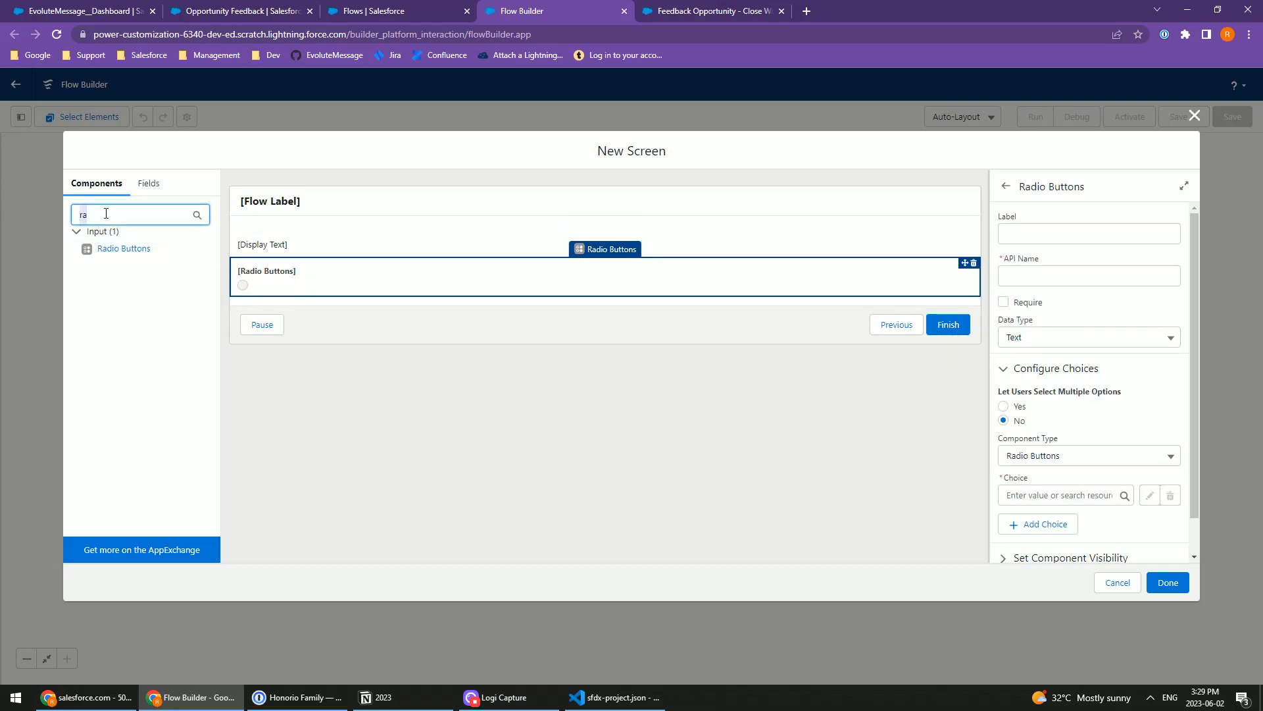
type("text")
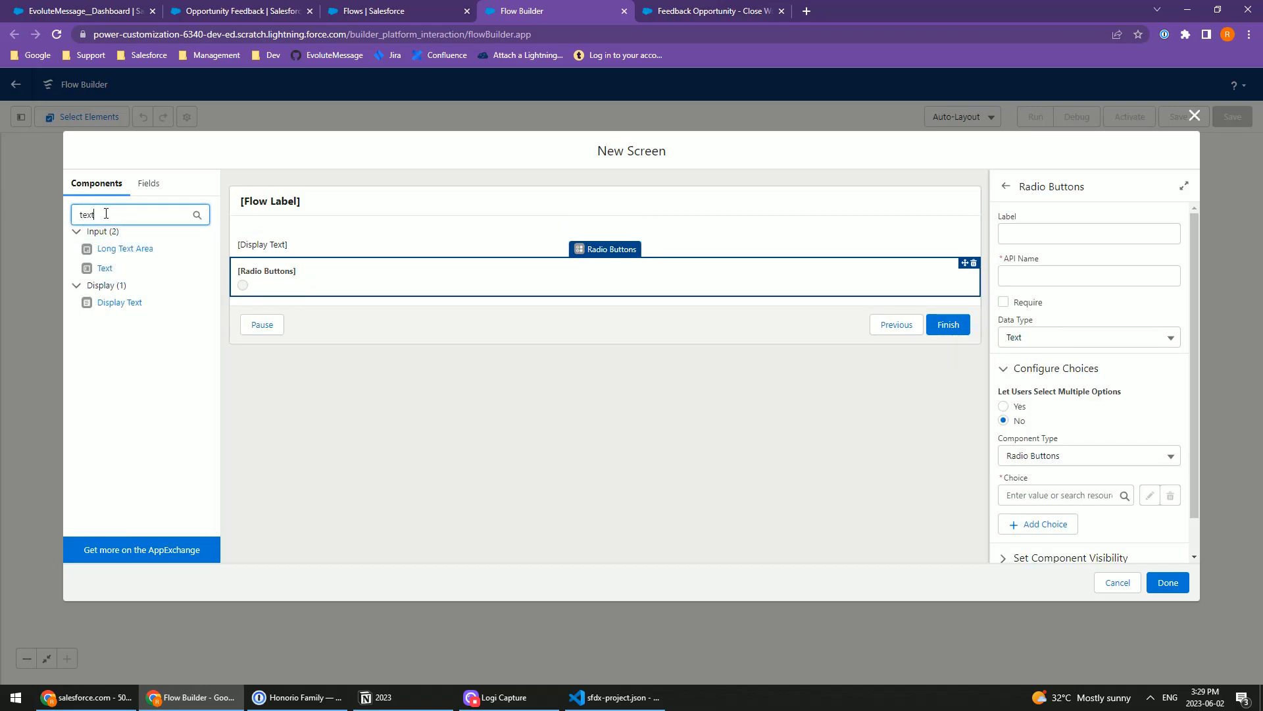
left_click(105, 267)
left_click(123, 248)
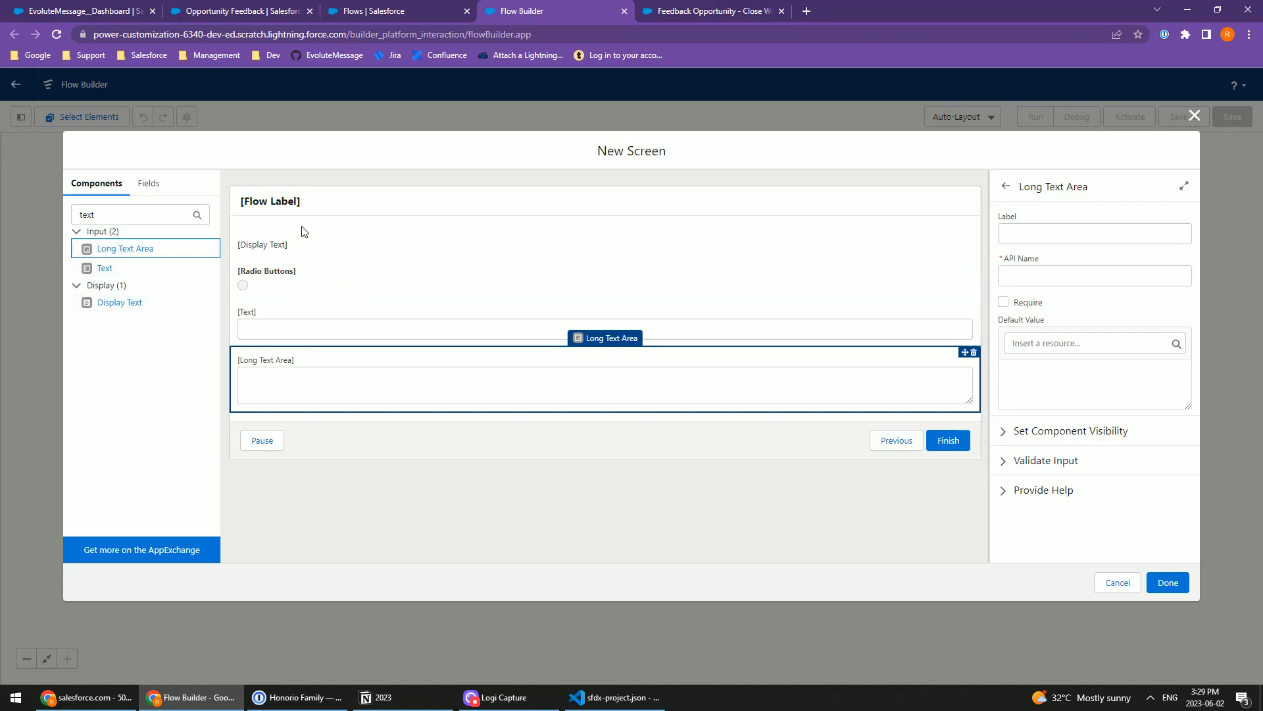
Step: Fill the Display Text component with the "We're sorry to hear about the outcome" message from the existing Feedback Opportunity - Close Lost flow
left_click(285, 248)
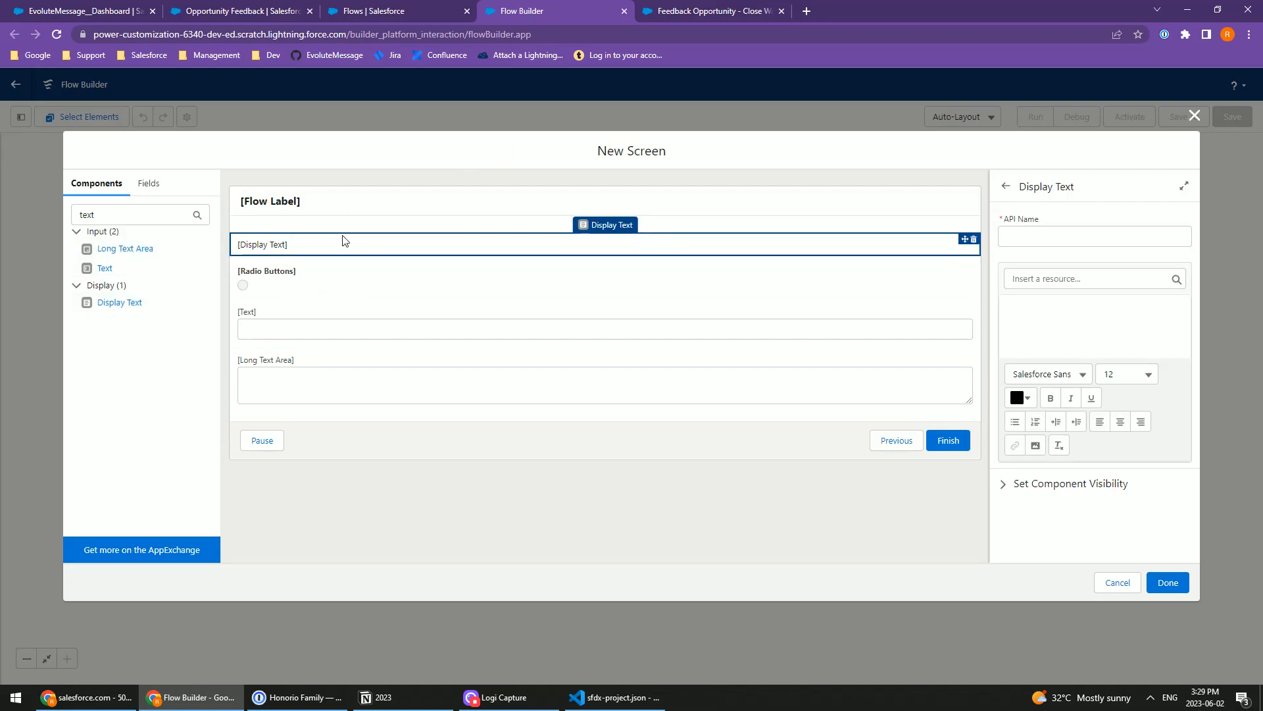
key("alt+Tab")
left_click(177, 706)
left_click(606, 7)
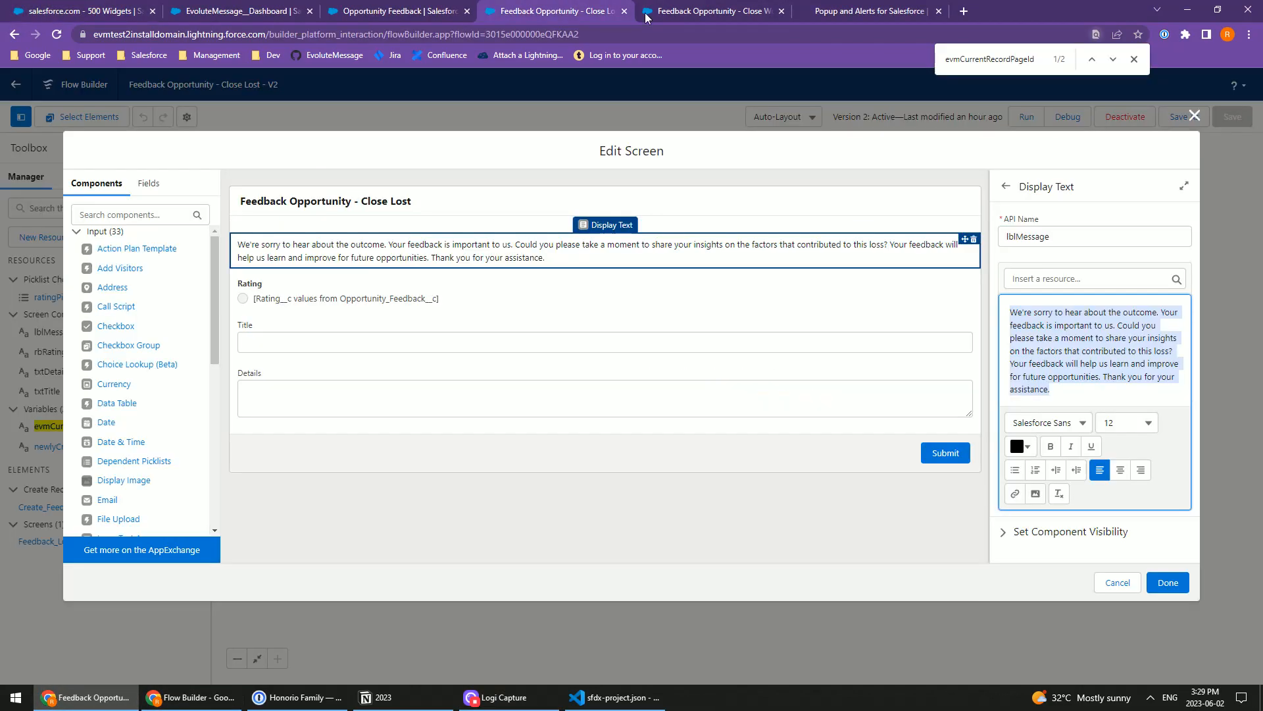
left_click(602, 8)
left_click(1189, 10)
left_click(1018, 314)
type("We're sorry to hear about the outcome. Your feedback is important to us. Could you please take a moment to share your insights on the factors that contributed to this loss? Your feedback will help us learn and improve for future opportunities. Thank you for your assistance.")
Step: Set the API name of the Display Text component holding the feedback message to "text"
left_click(340, 206)
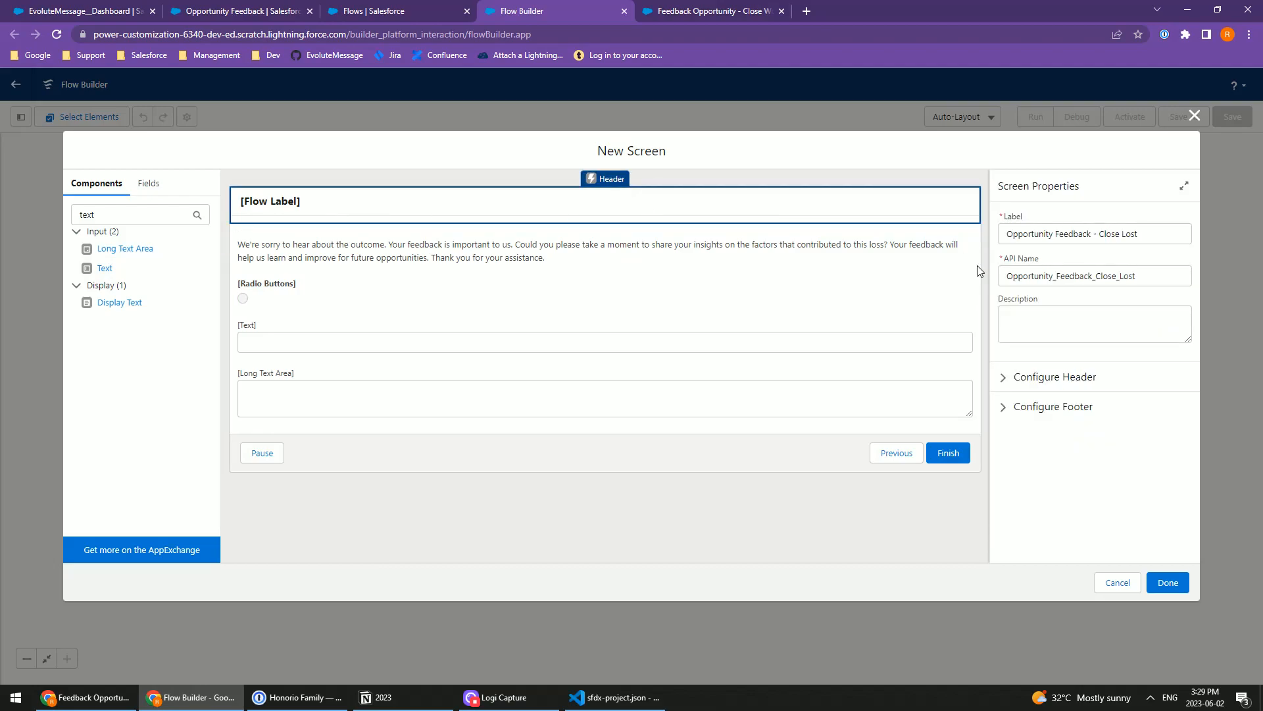
left_click(977, 261)
left_click(1035, 229)
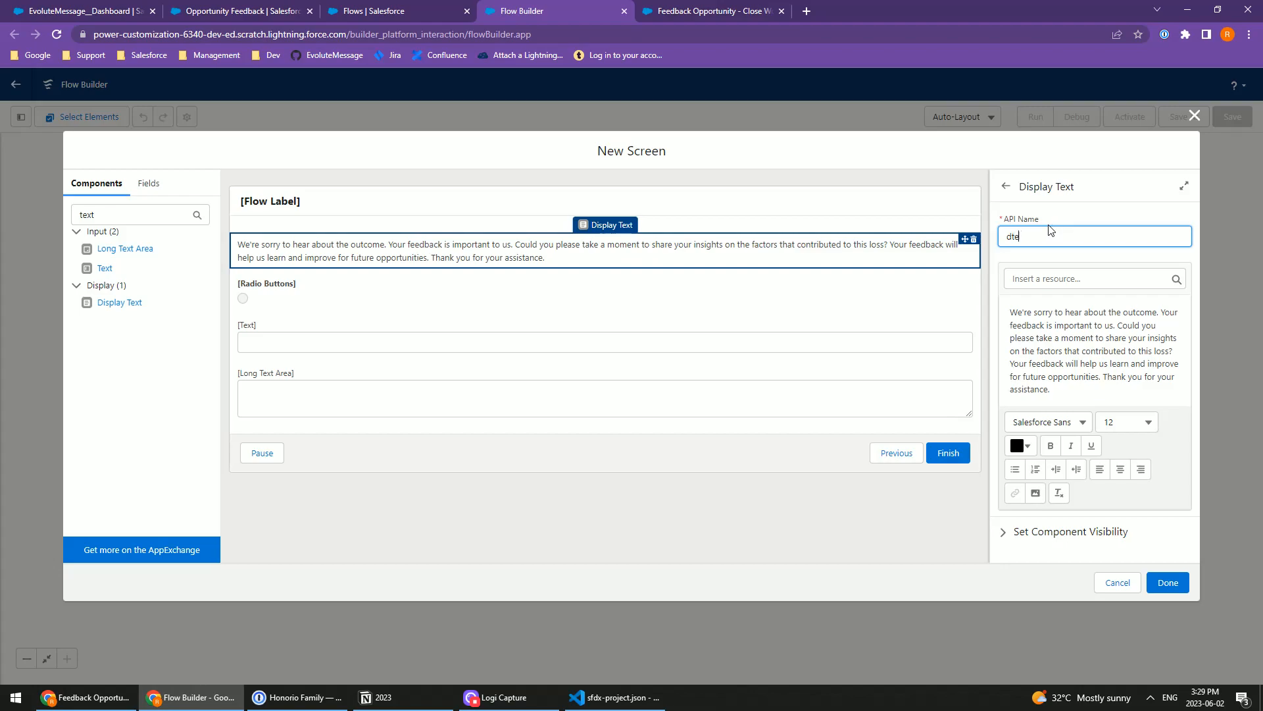
type("text")
key("Tab")
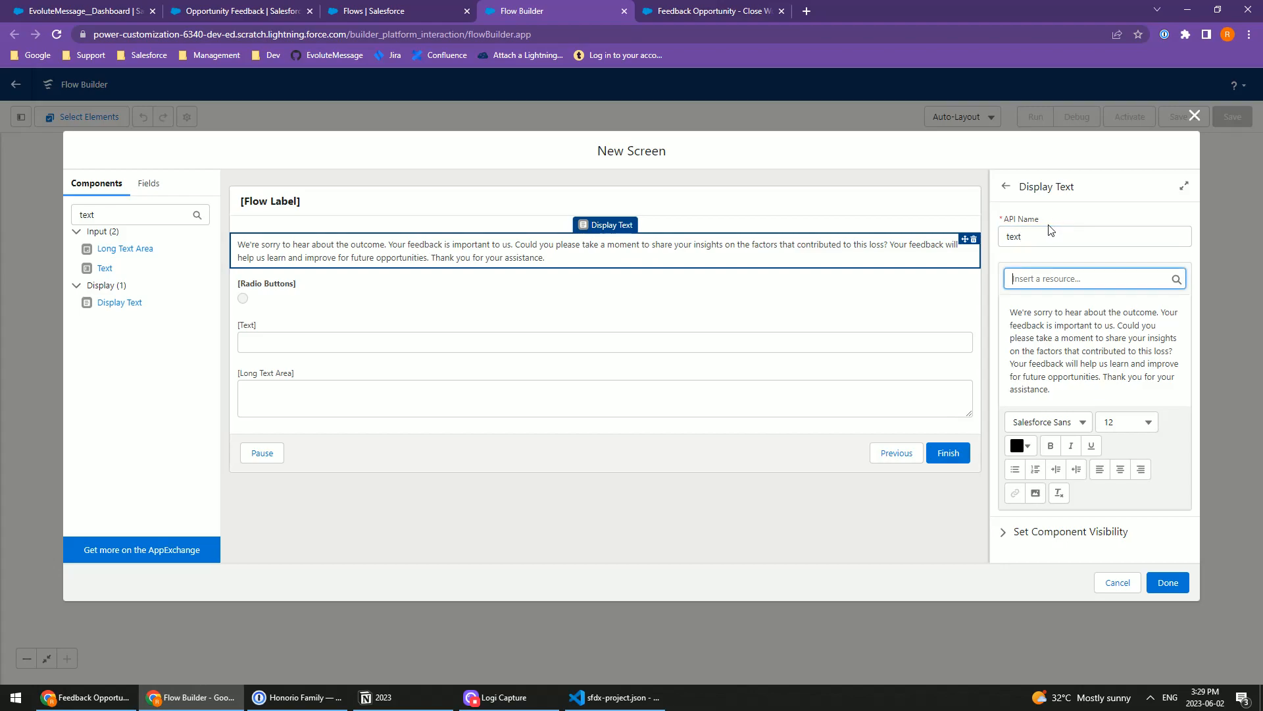
Step: Label the Radio Buttons component "Rating" and set its API name to rdRating
left_click(928, 309)
left_click(1040, 230)
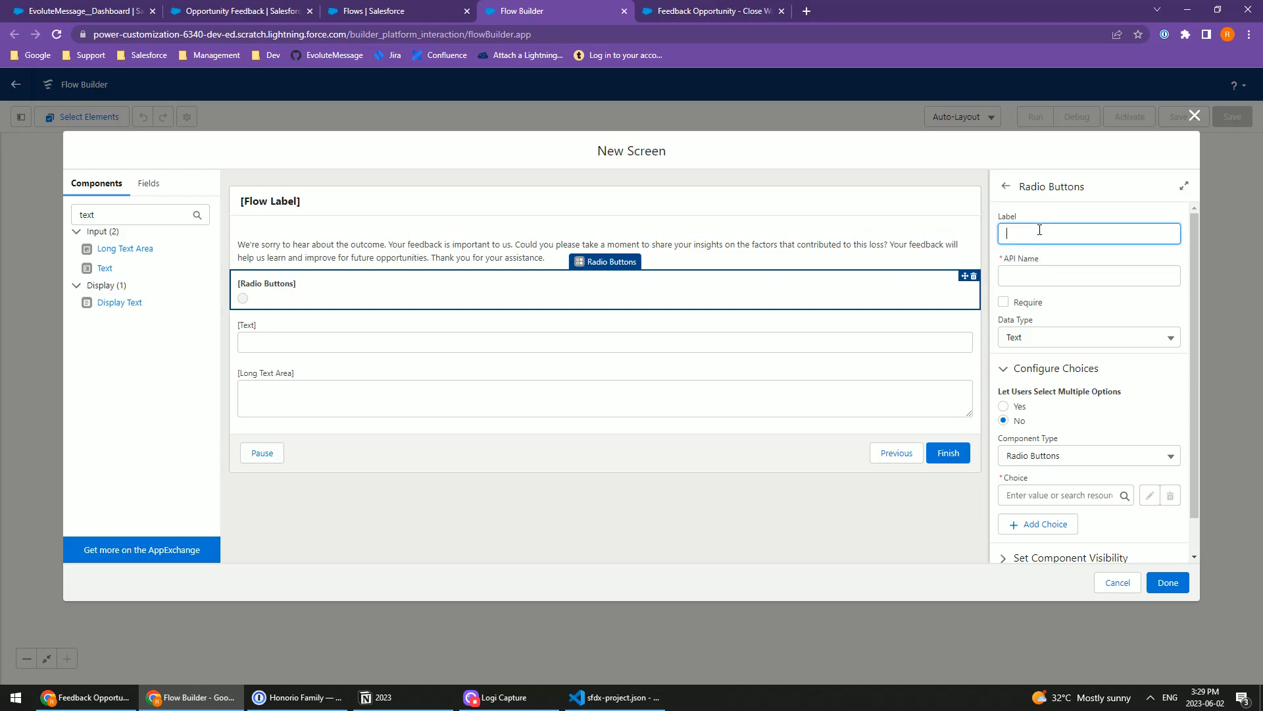
key("Tab")
key("Home")
type("rd")
key("Tab")
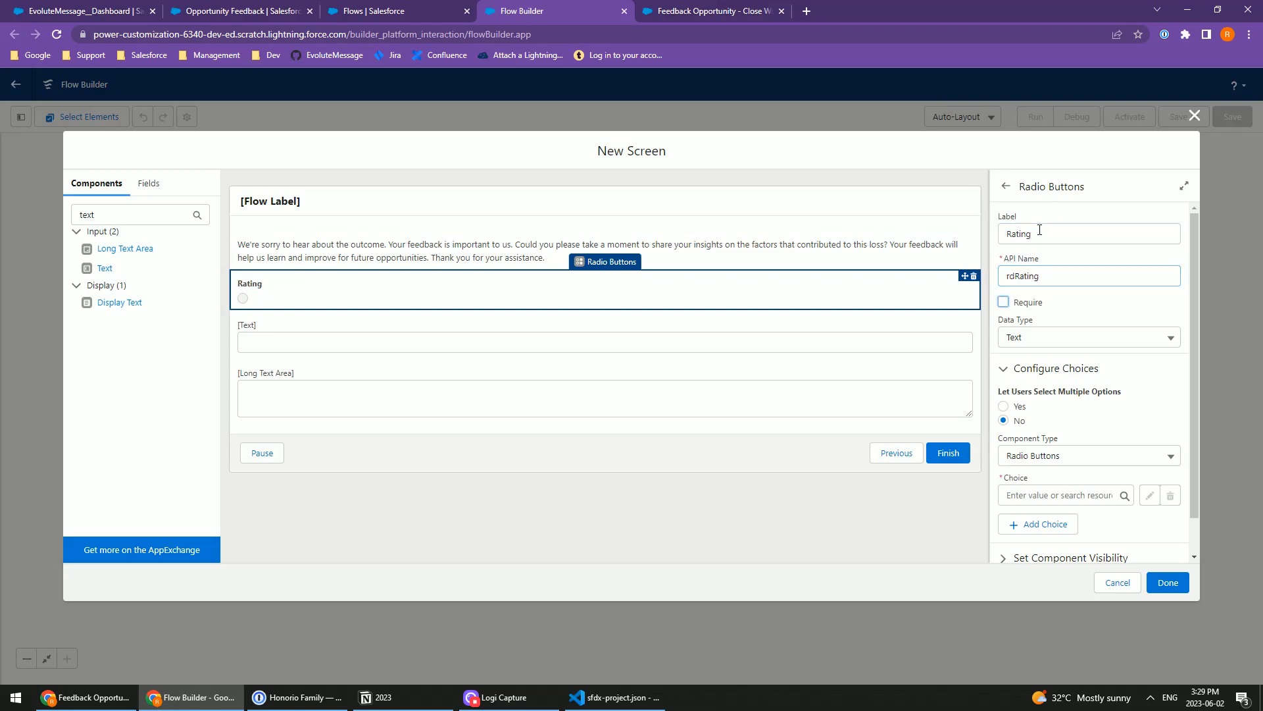
Step: Create a new choice resource for the Rating radio buttons as a Picklist Choice Set with API name ratingChoiceSet
left_click(1056, 495)
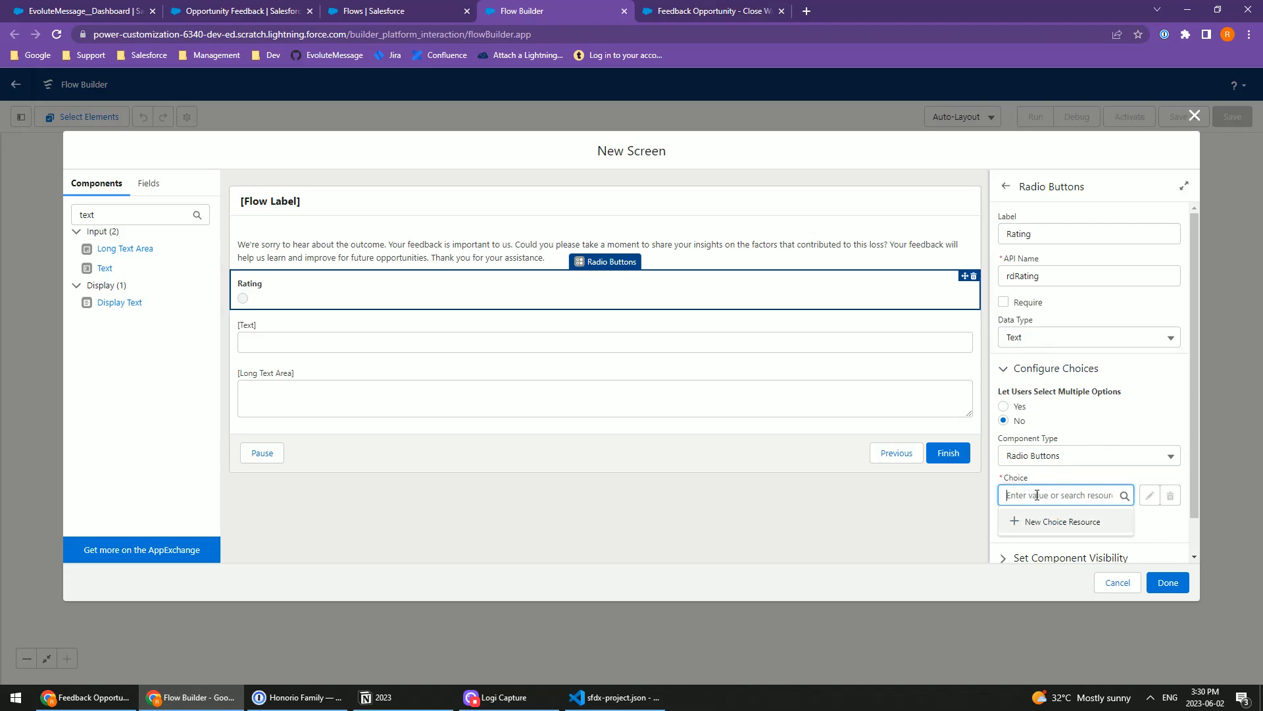
left_click(1040, 525)
left_click(414, 321)
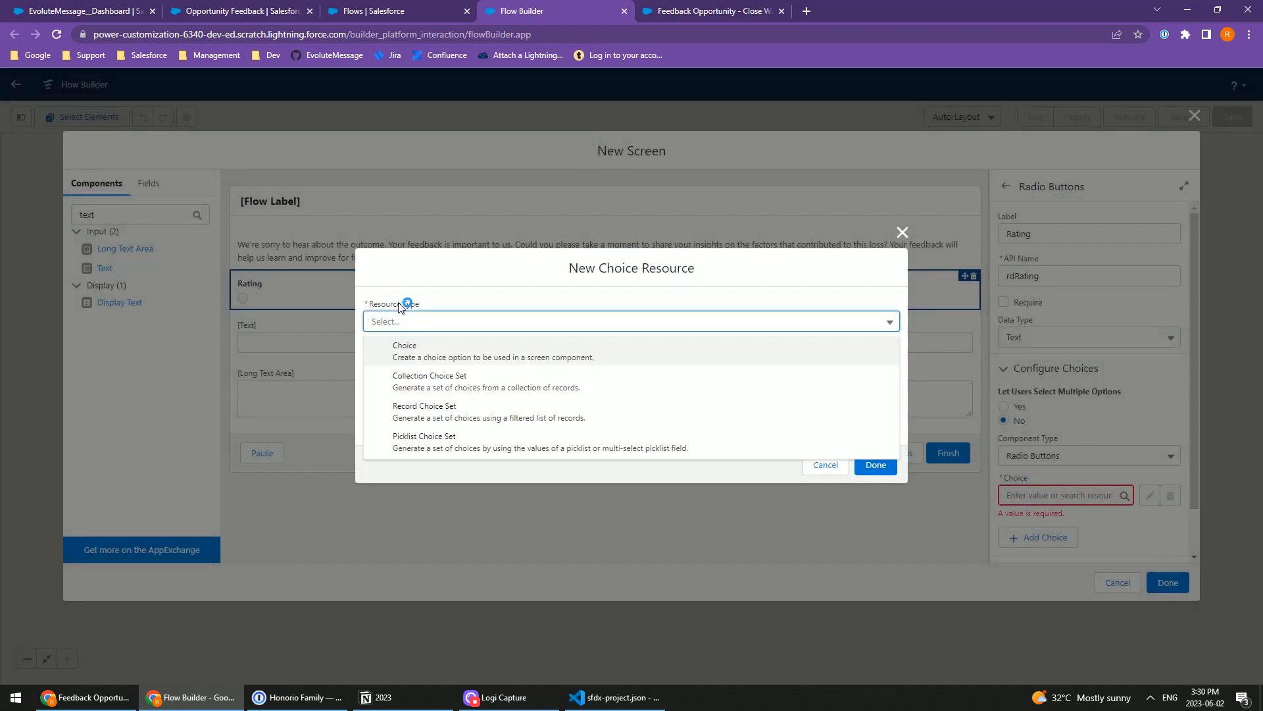
left_click(455, 447)
left_click(391, 356)
type("ratingChoiceSet")
key("Tab")
Step: Source the choice set from the Opportunity Feedback object's Rating__c picklist field and save the resource
left_click(404, 445)
type("feedbac")
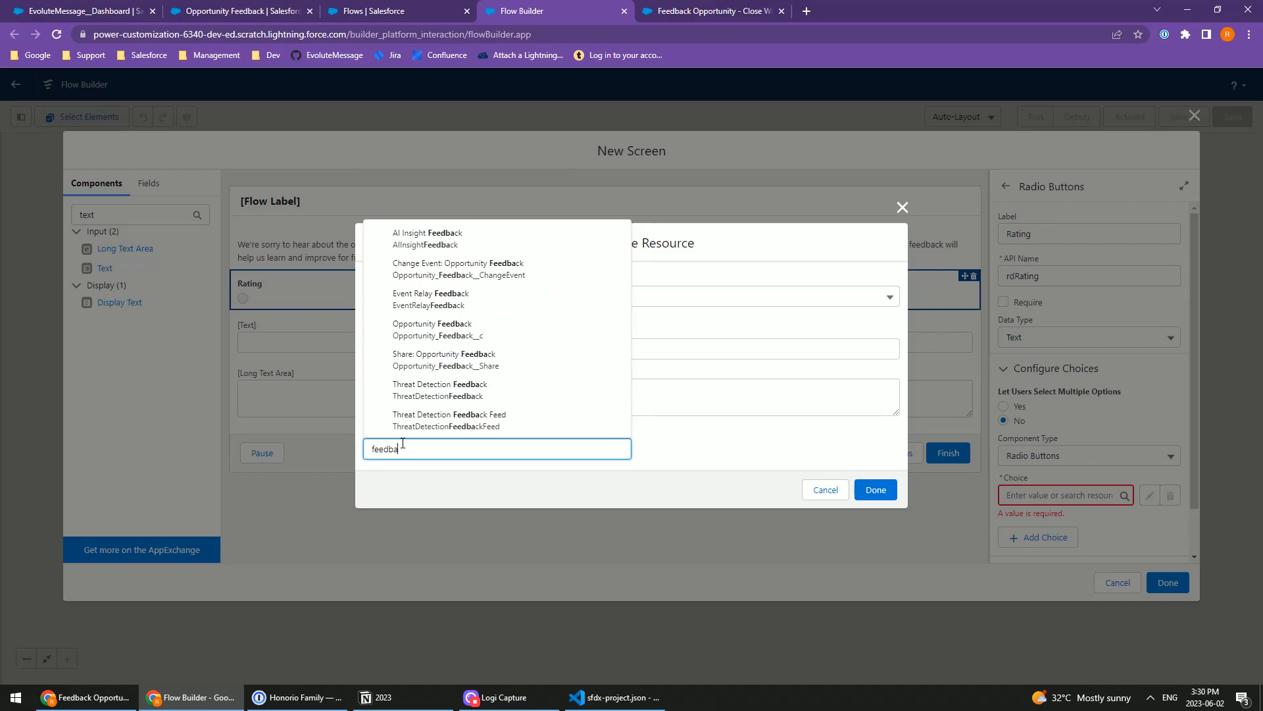
left_click(441, 331)
left_click(408, 451)
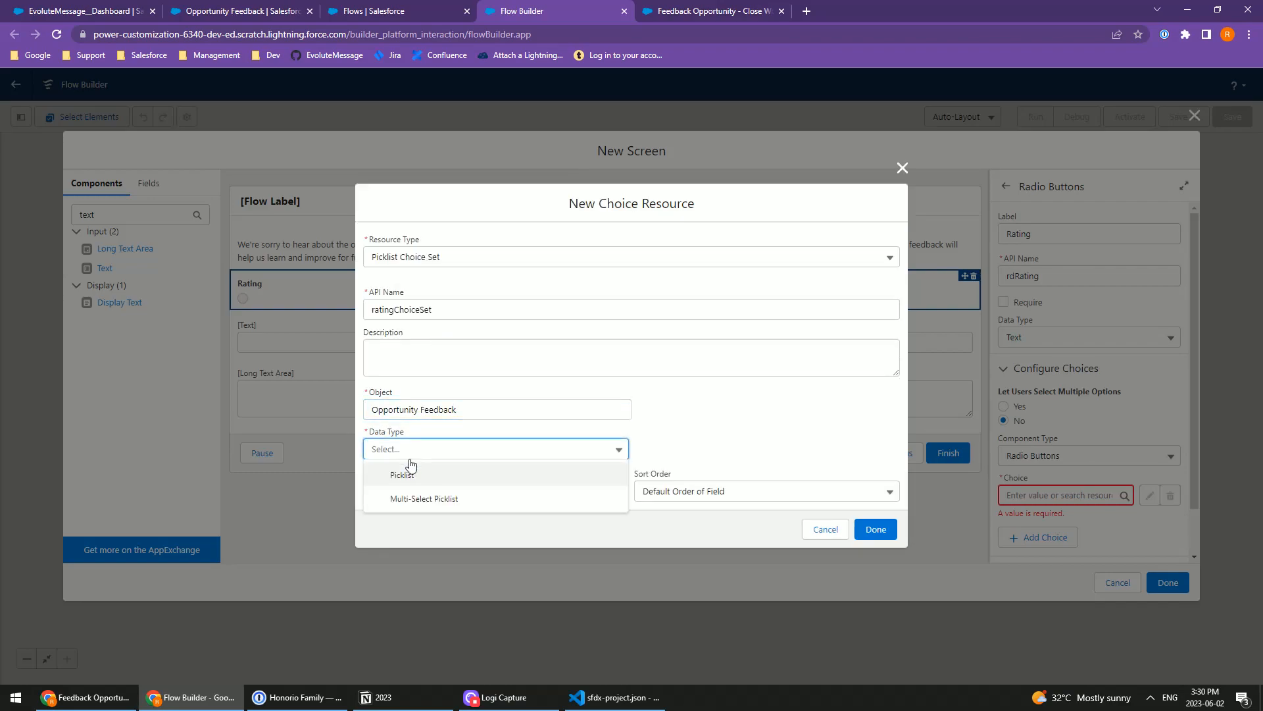
left_click(421, 475)
left_click(419, 490)
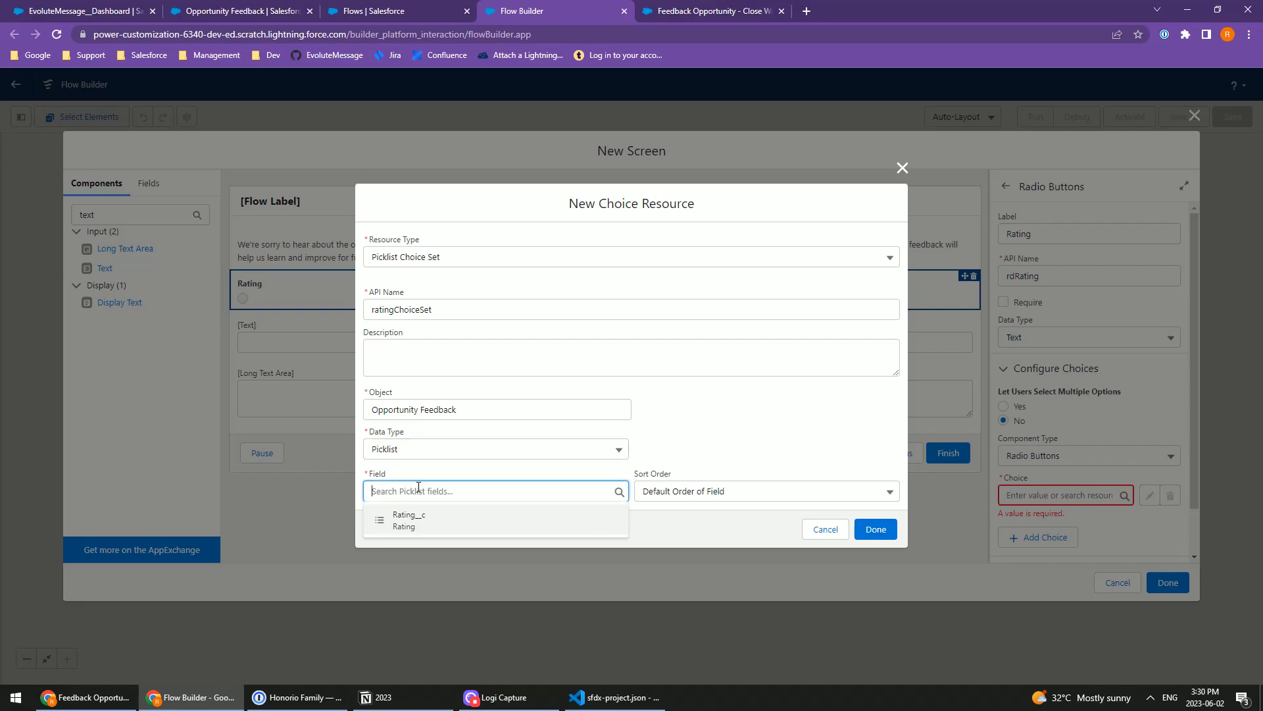
left_click(417, 521)
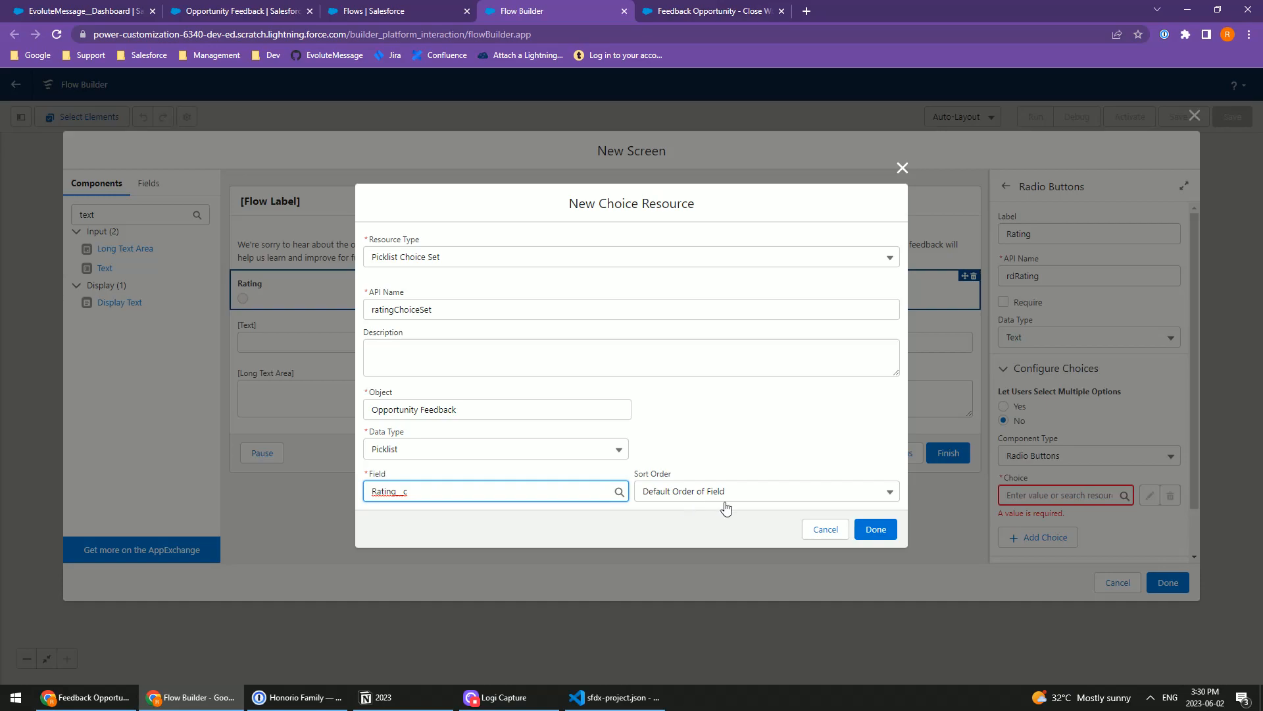
left_click(878, 528)
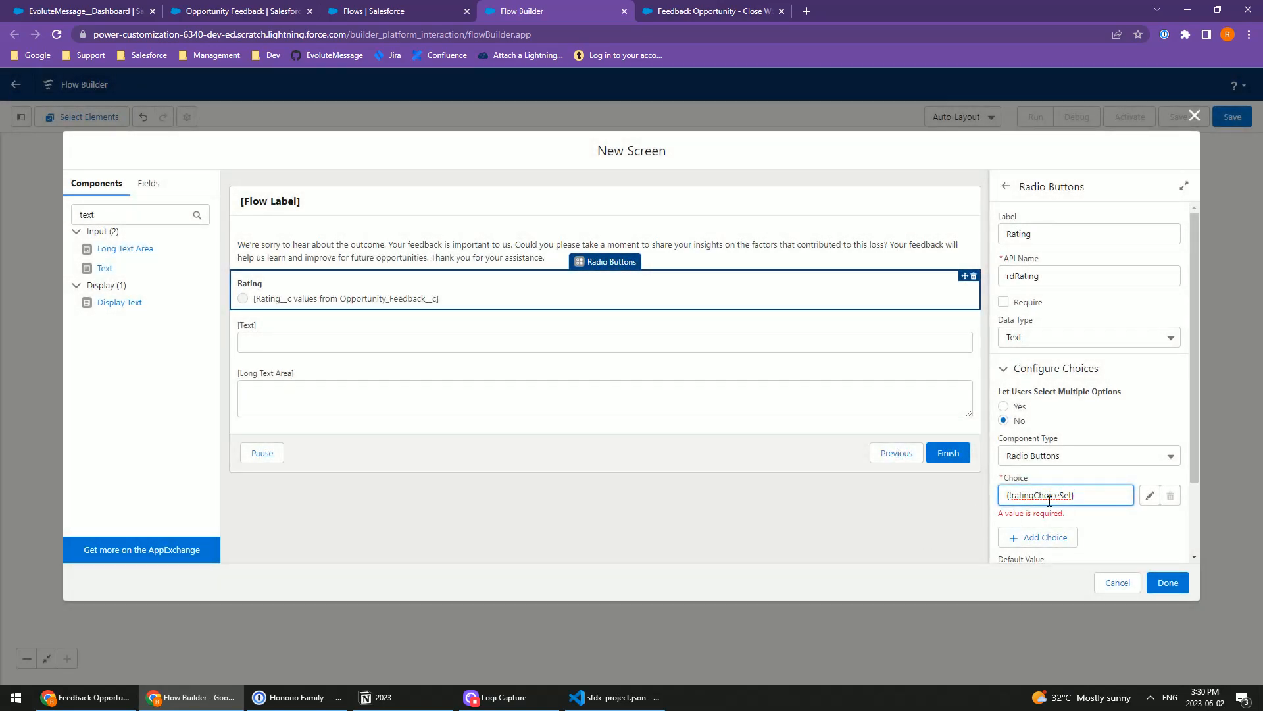
Step: Label the Text input "Title" and set its API name to txtTitle
left_click(339, 336)
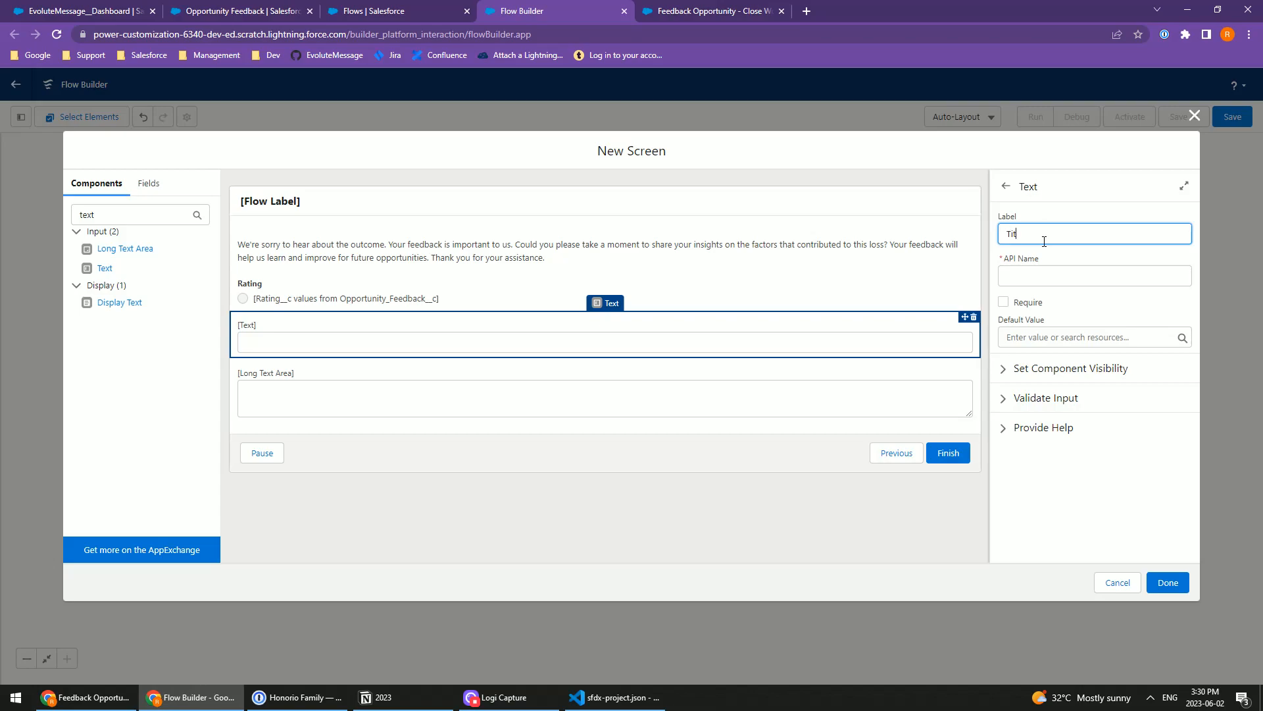
key("Tab")
key("Home")
type("txt")
Step: Label the Long Text Area "Details" and set its API name to txtDetails
left_click(469, 392)
left_click(1046, 235)
type("Detao;")
key("Tab")
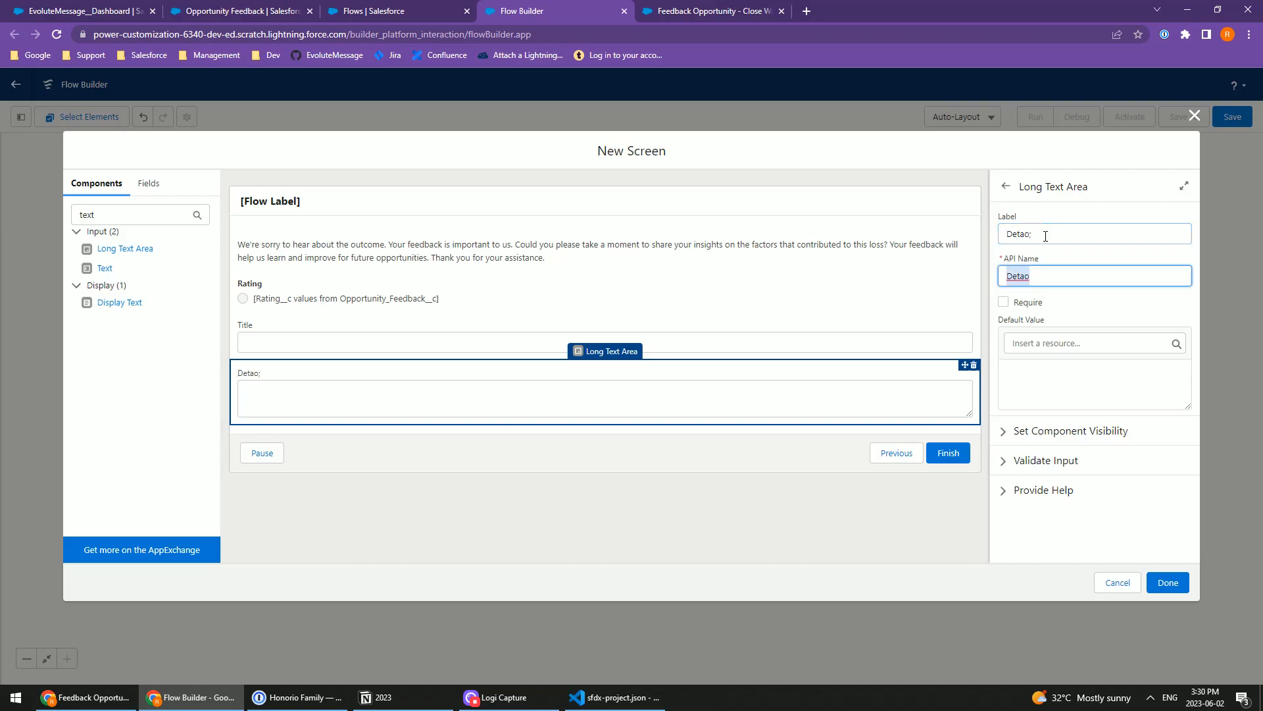
key("shift+Tab")
type("Det")
key("Tab")
type("tx")
key("Tab")
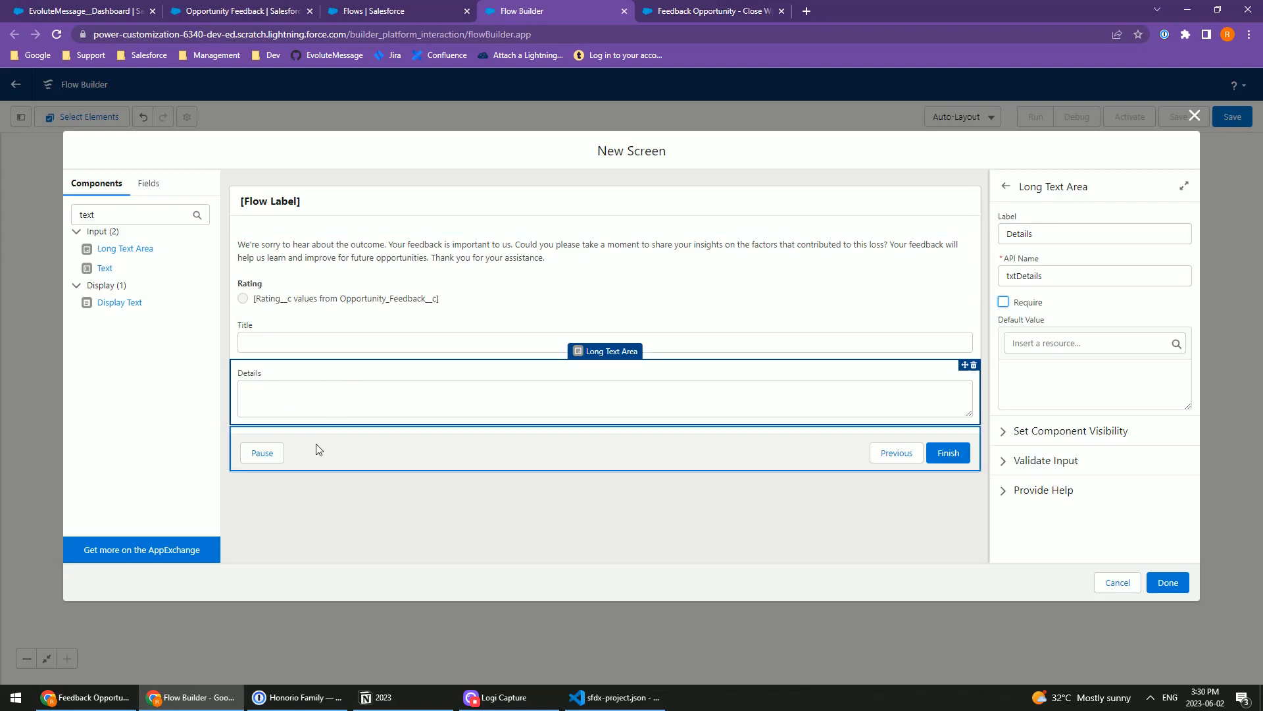
Step: Configure the screen footer so the Next or Finish button uses the custom label "Submit"
left_click(354, 450)
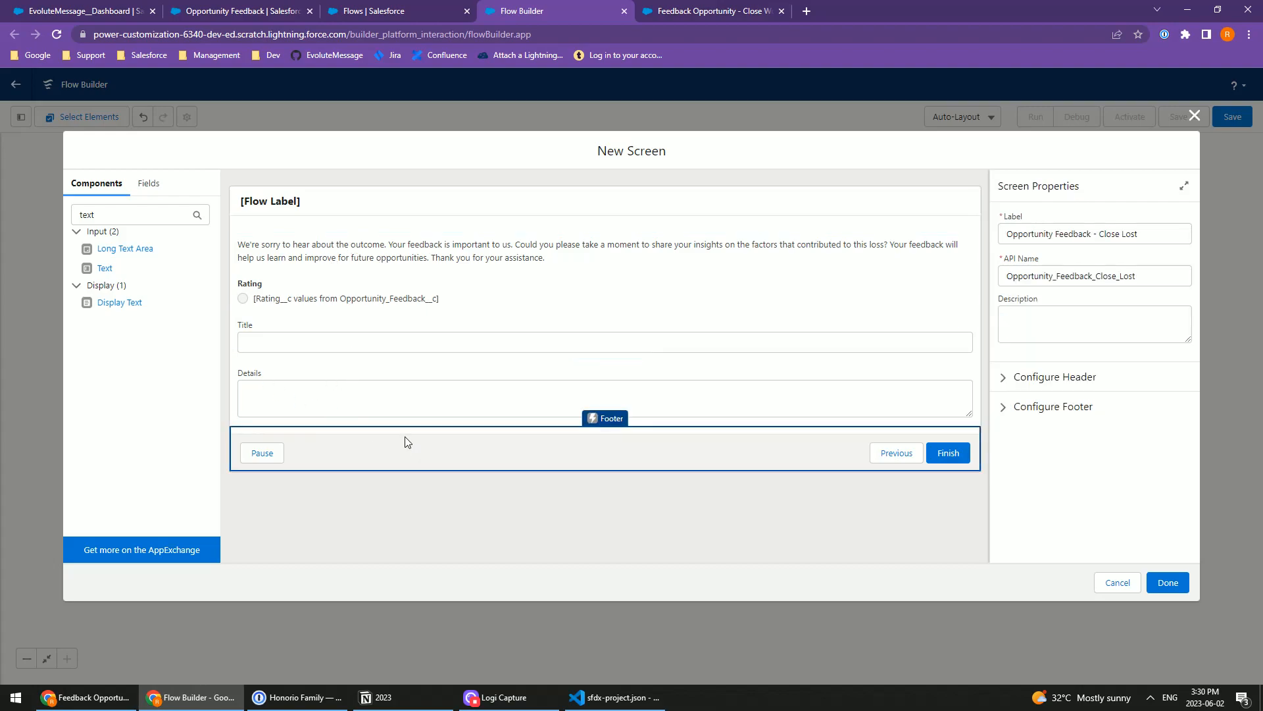
left_click(1030, 410)
scroll(1085, 485, "down", 2)
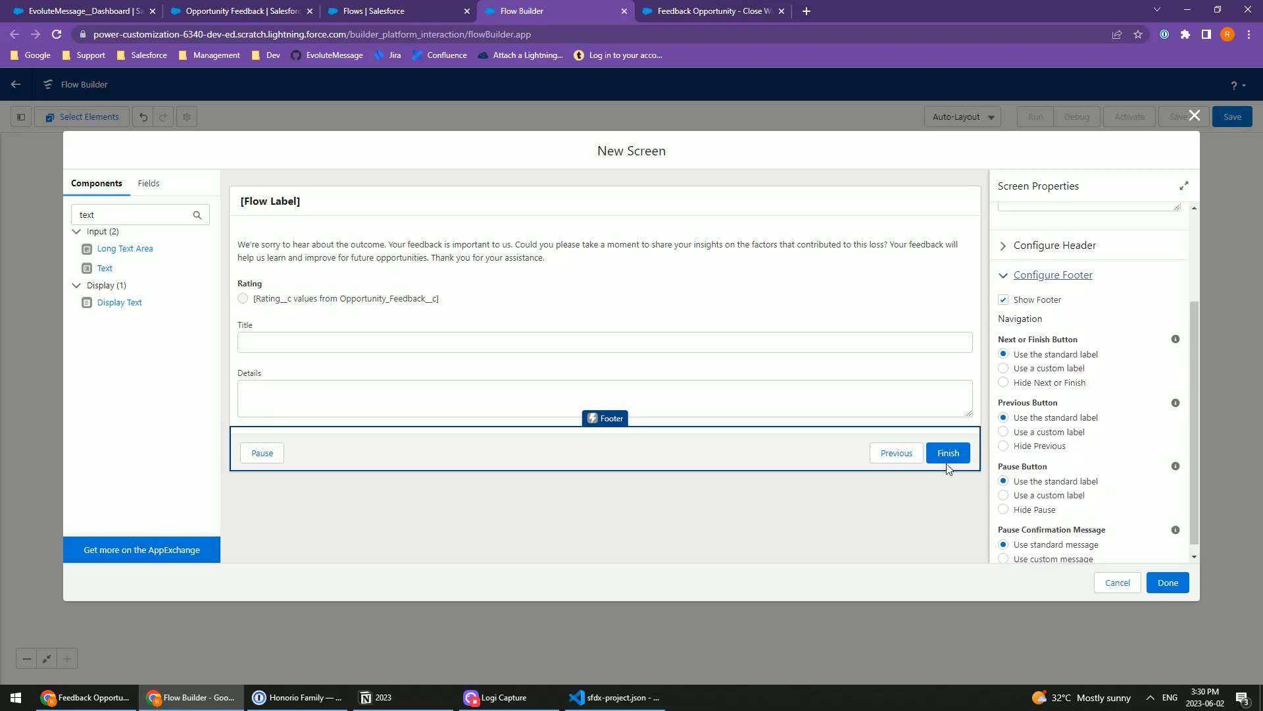
left_click(1037, 369)
left_click(1026, 418)
type("Sub")
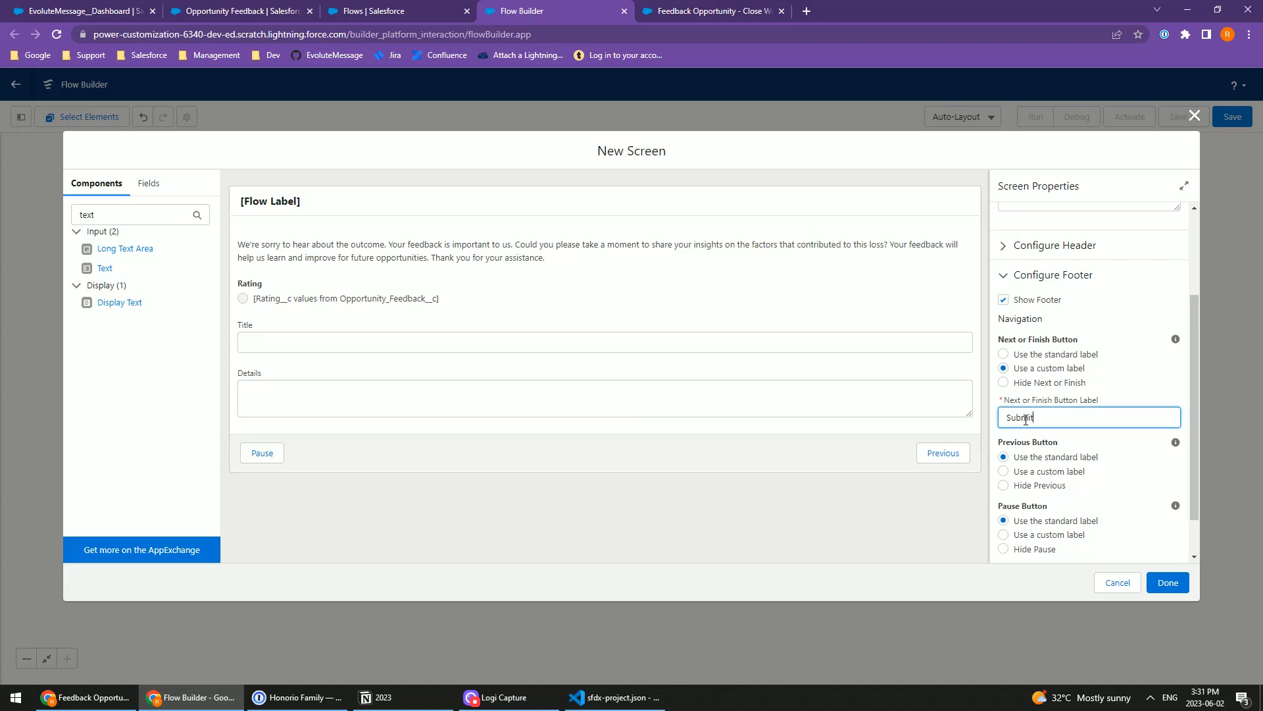
type("mit")
key("Tab")
Step: Hide the Previous and Pause buttons in the screen footer and finish the screen element
left_click(1028, 489)
scroll(1053, 503, "down", 1)
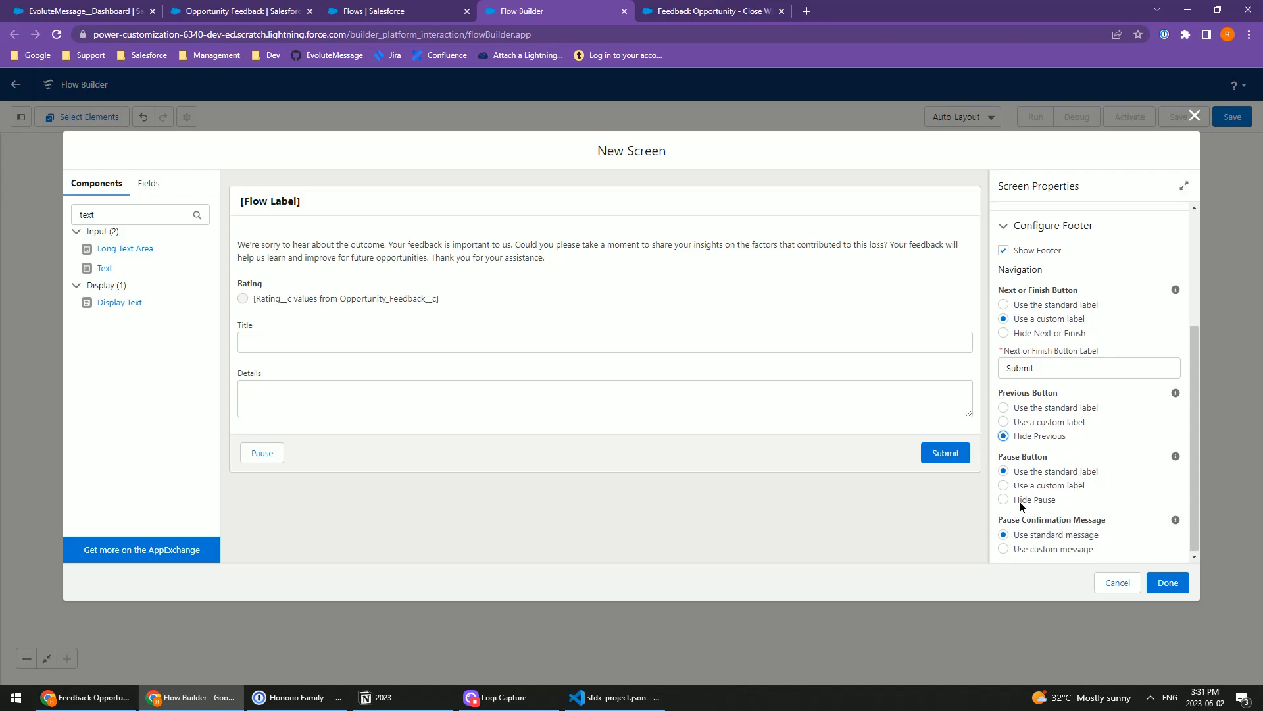
left_click(1022, 505)
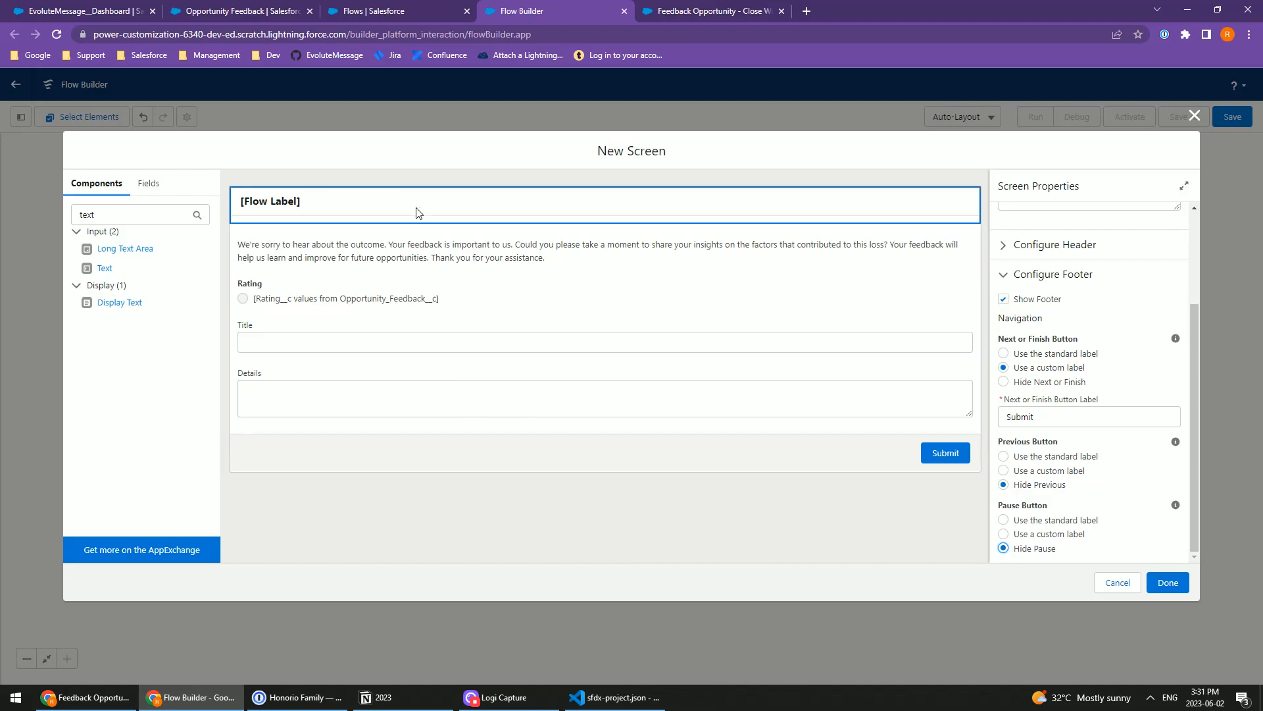
left_click(1168, 582)
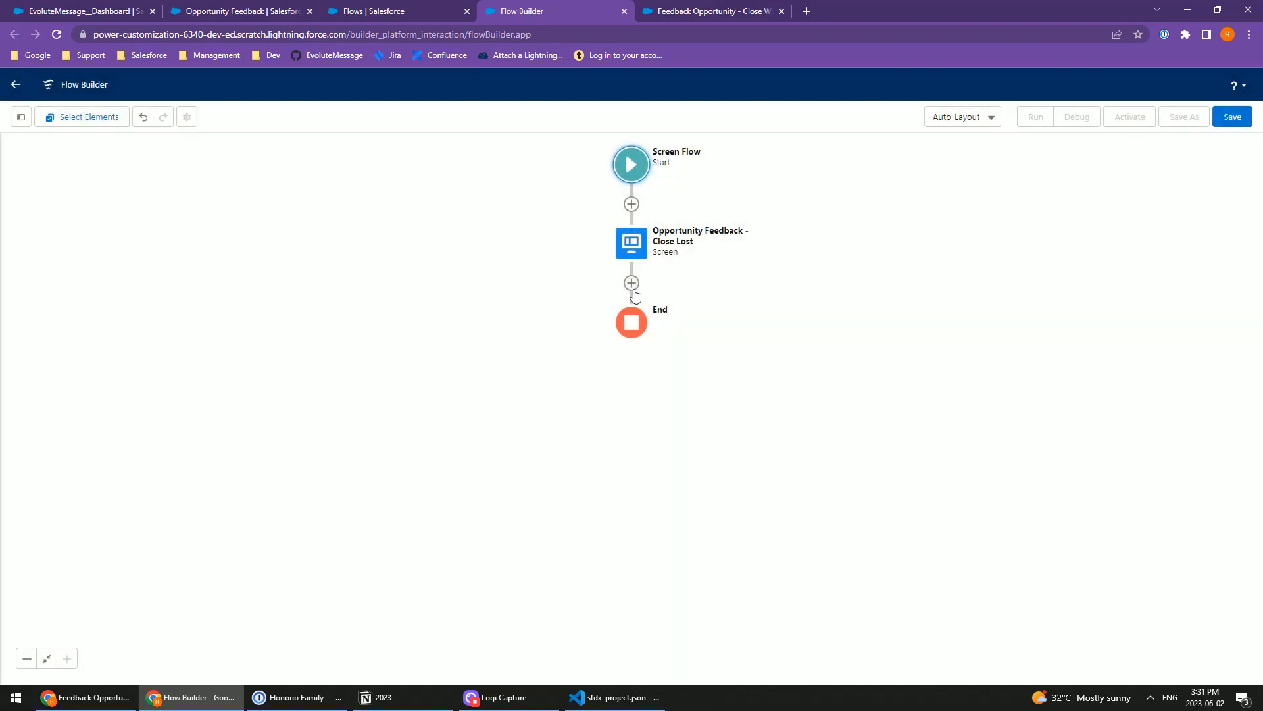
Step: Add a Create Records element after the feedback screen and label it "Create Opportunity Feedback - Close Lost"
left_click(631, 284)
scroll(599, 414, "down", 4)
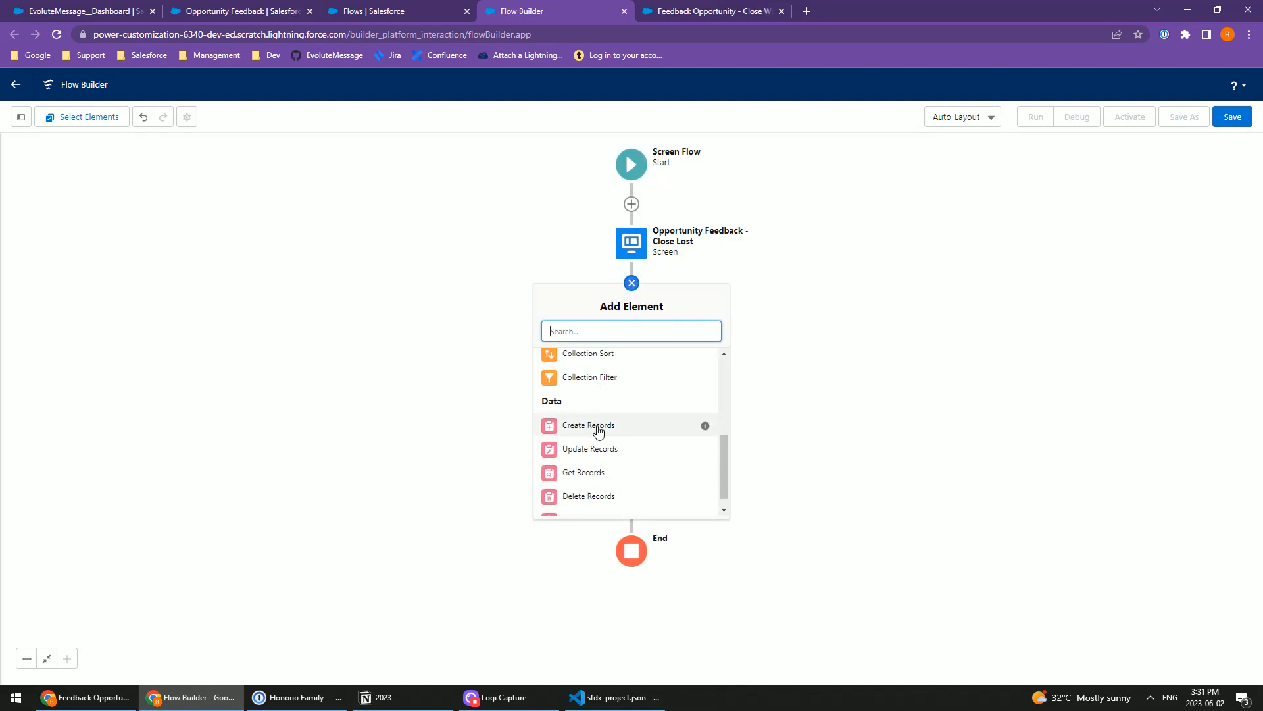
left_click(592, 426)
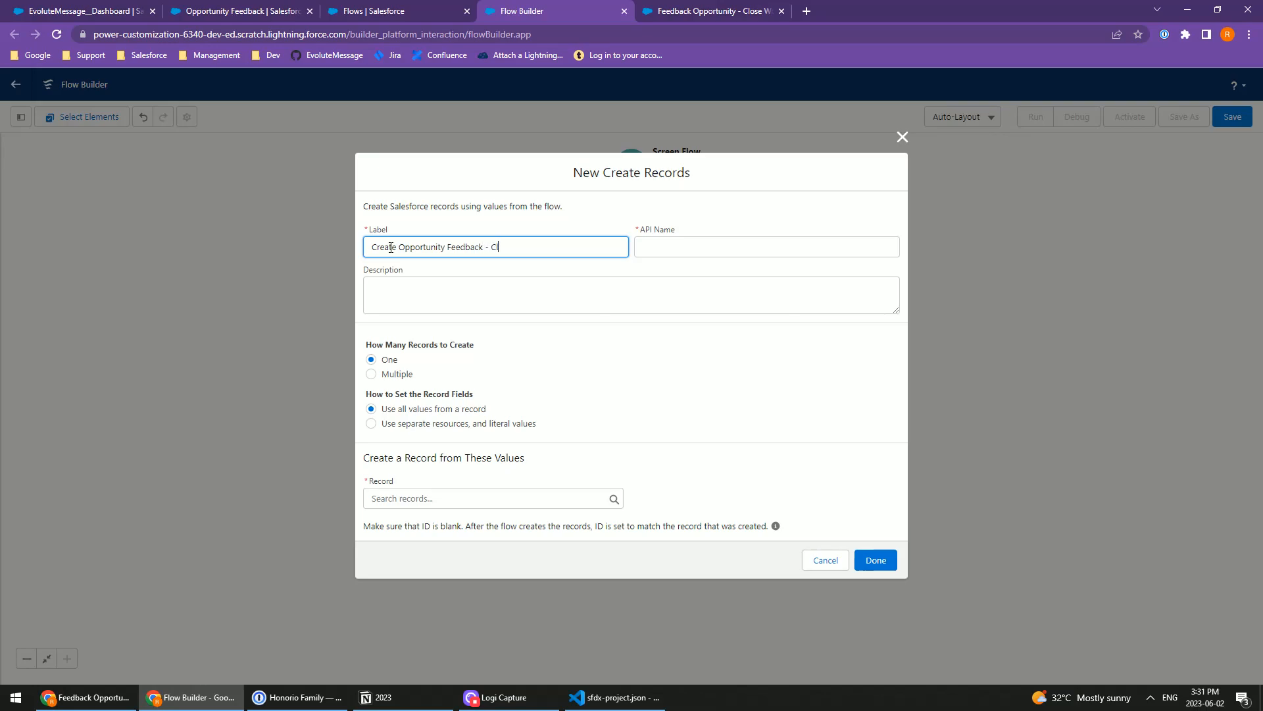
type("t")
key("Tab")
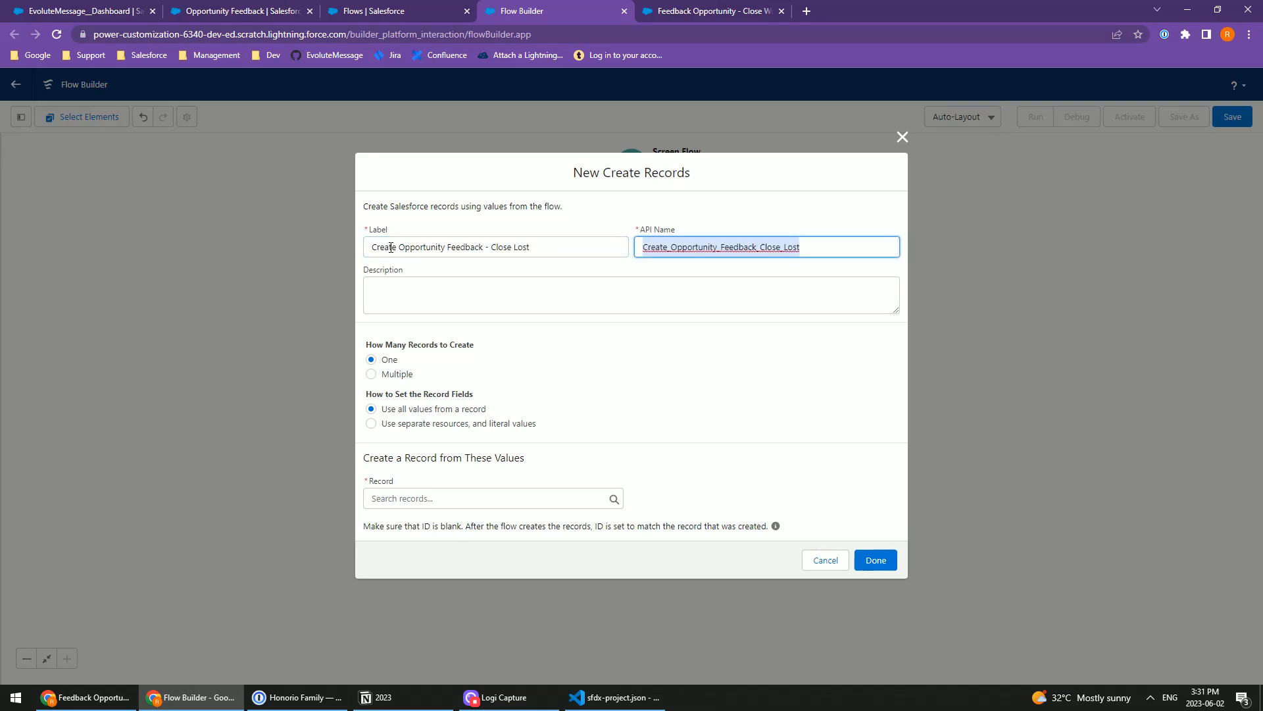
key("Tab")
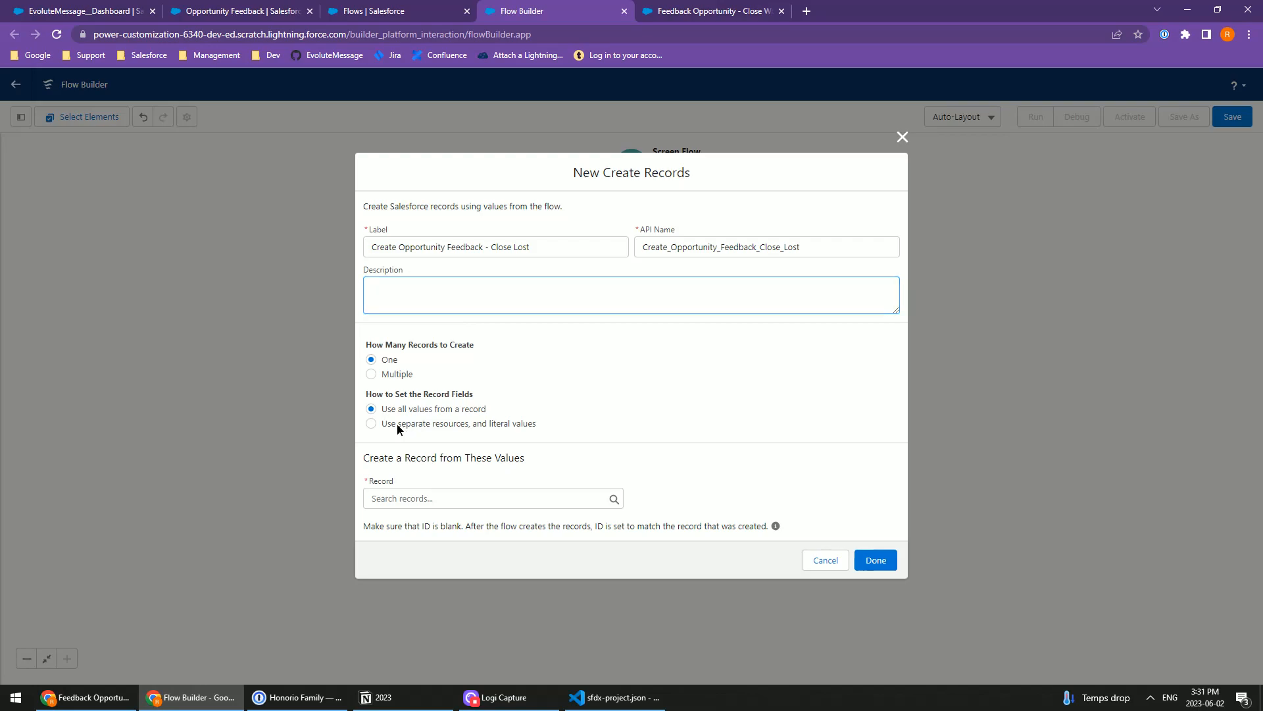
Step: Configure the new record to use separate resources and literal values, with Opportunity Feedback as its object
left_click(418, 425)
left_click(421, 510)
type("Feeb")
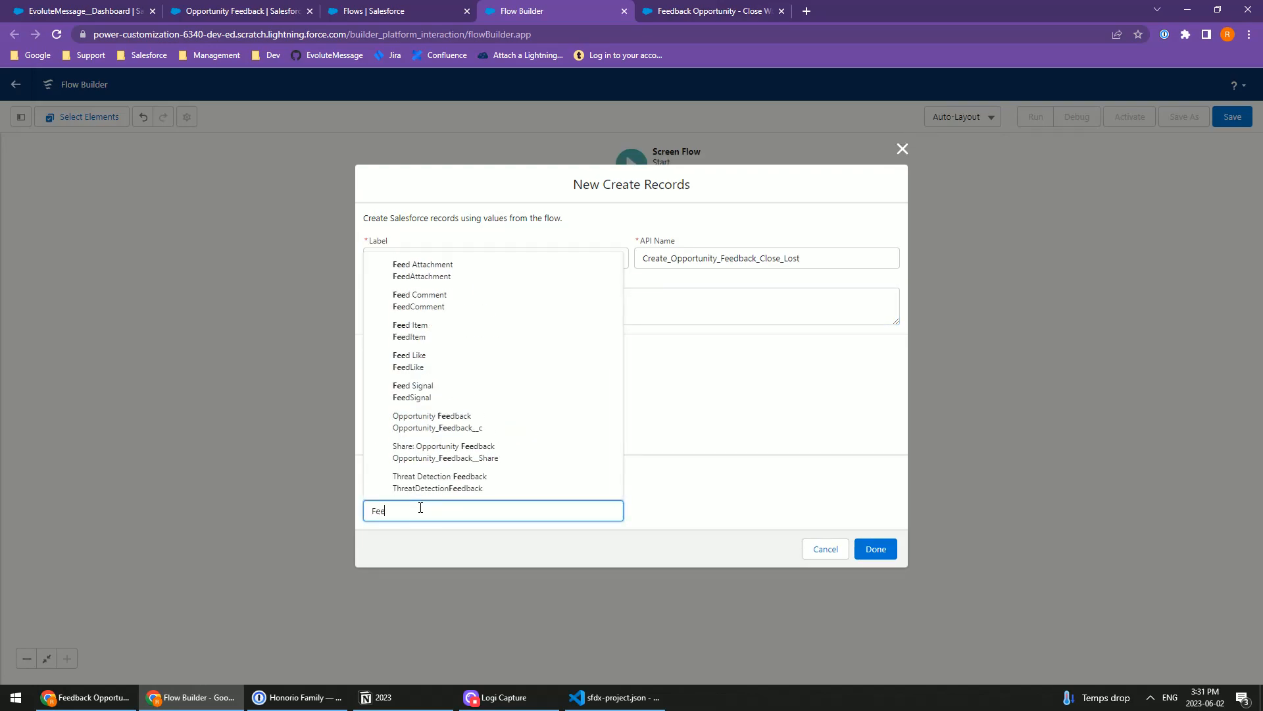
double_click(415, 509)
type("Feedbac")
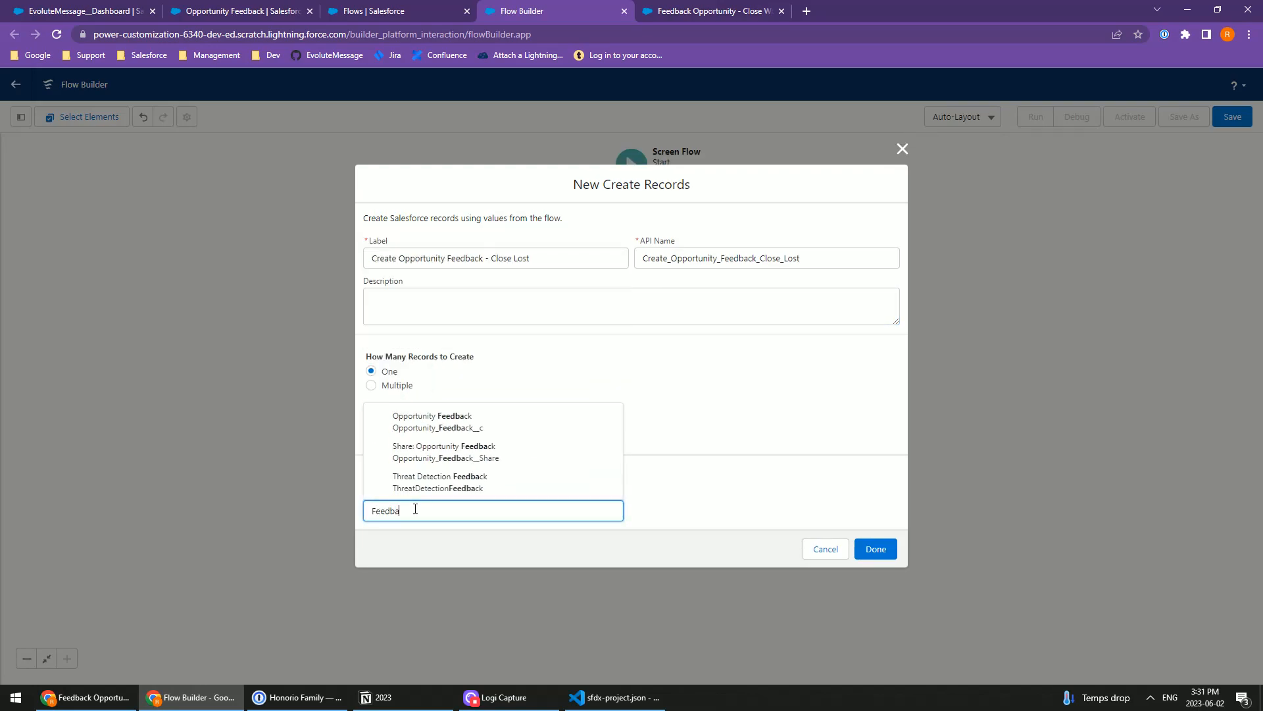
left_click(452, 426)
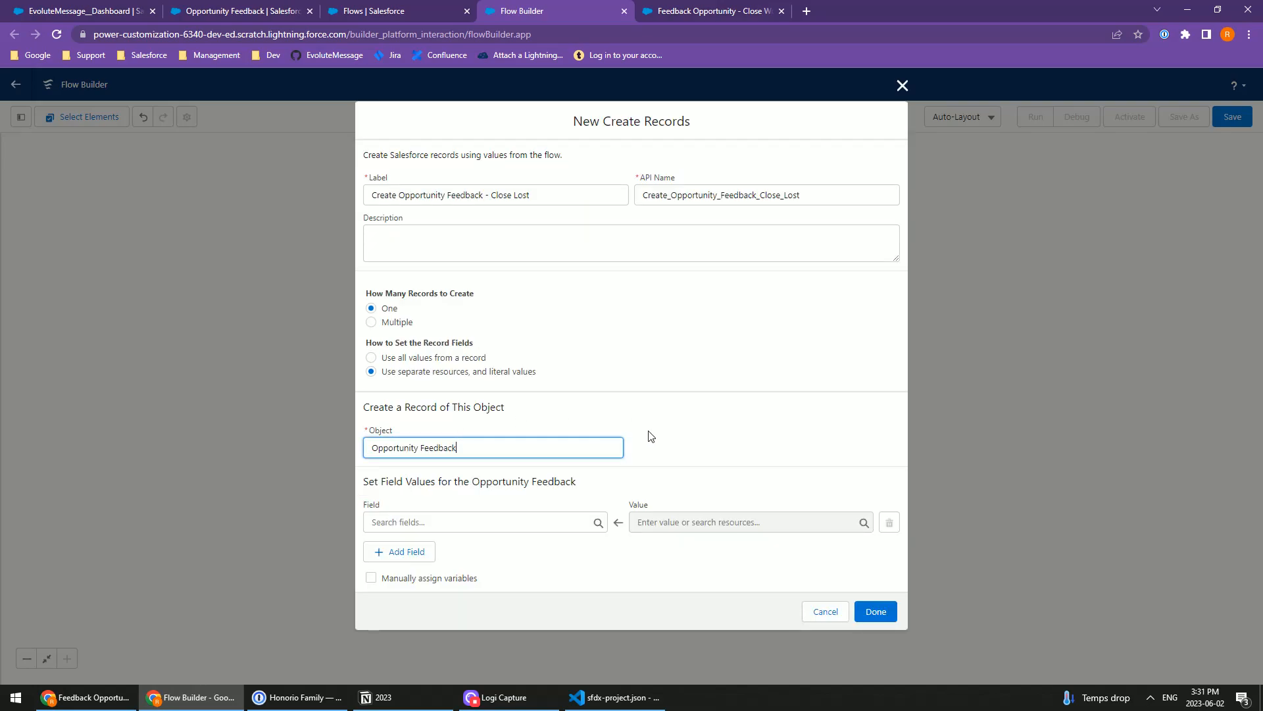
Step: Map the Details__c field to the txtDetails screen component
left_click(433, 516)
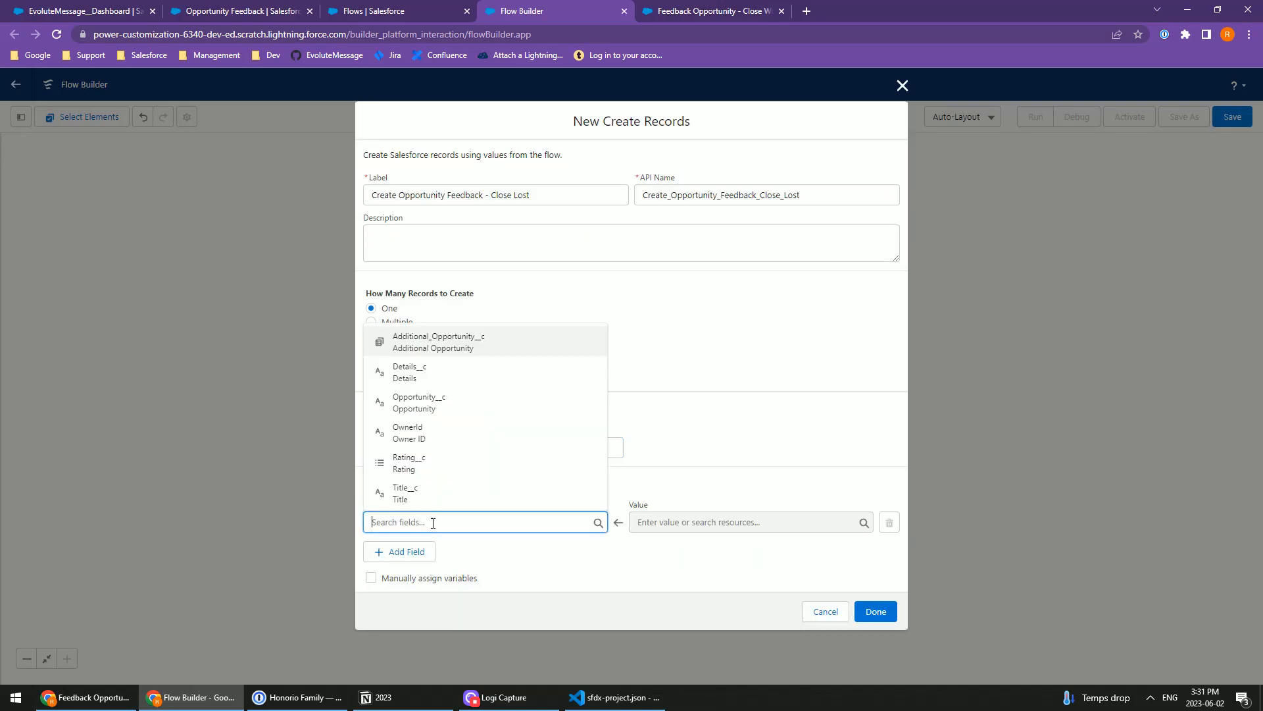
left_click(468, 374)
left_click(681, 524)
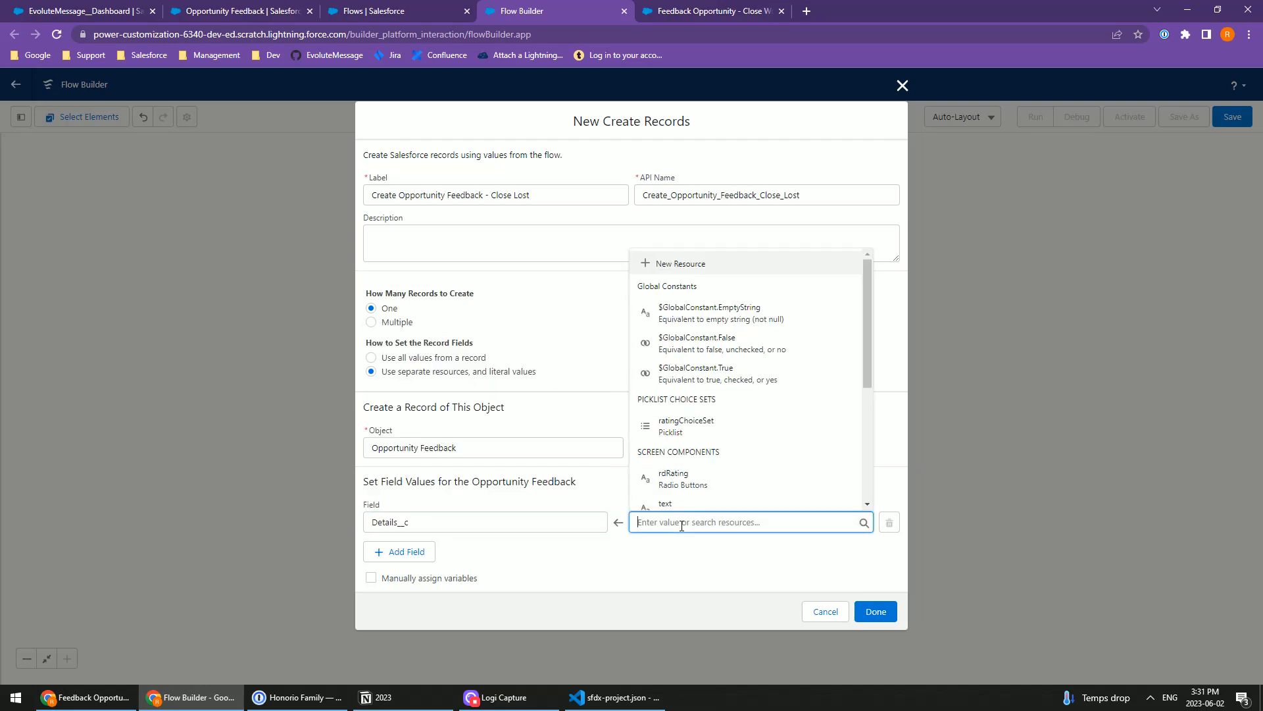
type("txt")
left_click(671, 484)
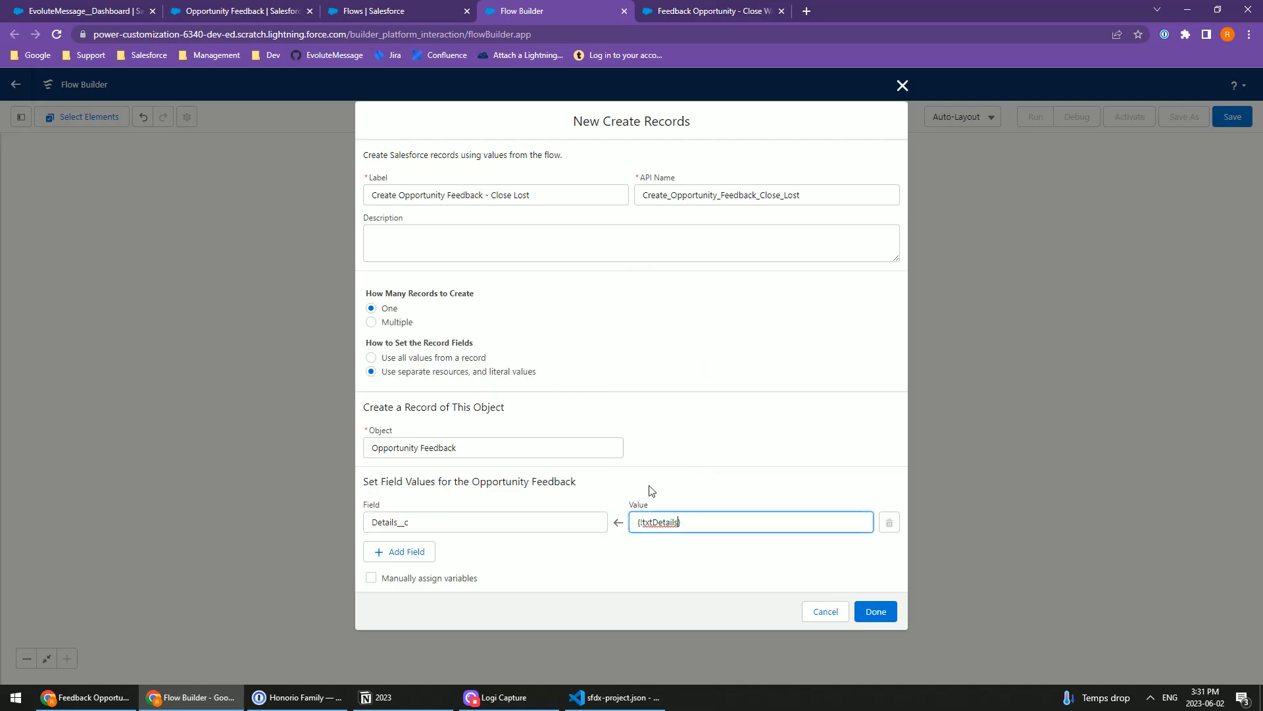
Step: Add a second field assignment that maps Title__c to the txtTitle screen component
left_click(401, 553)
left_click(434, 562)
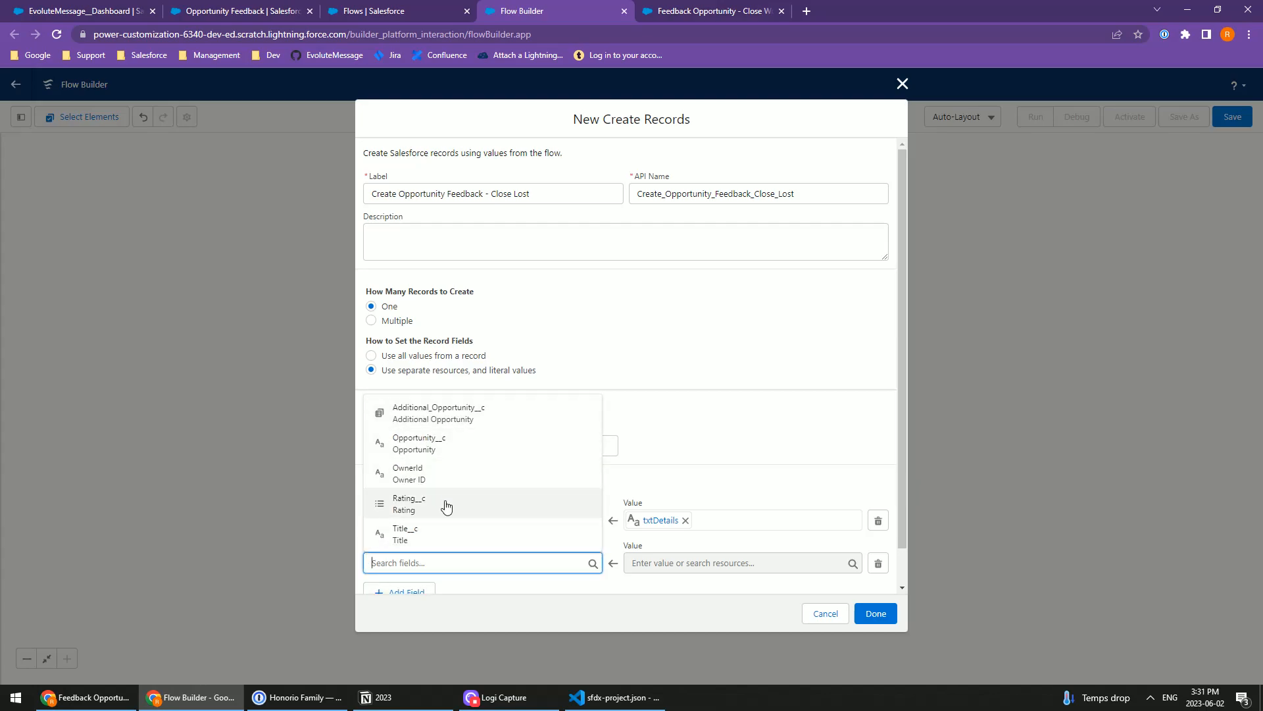
left_click(439, 538)
left_click(682, 563)
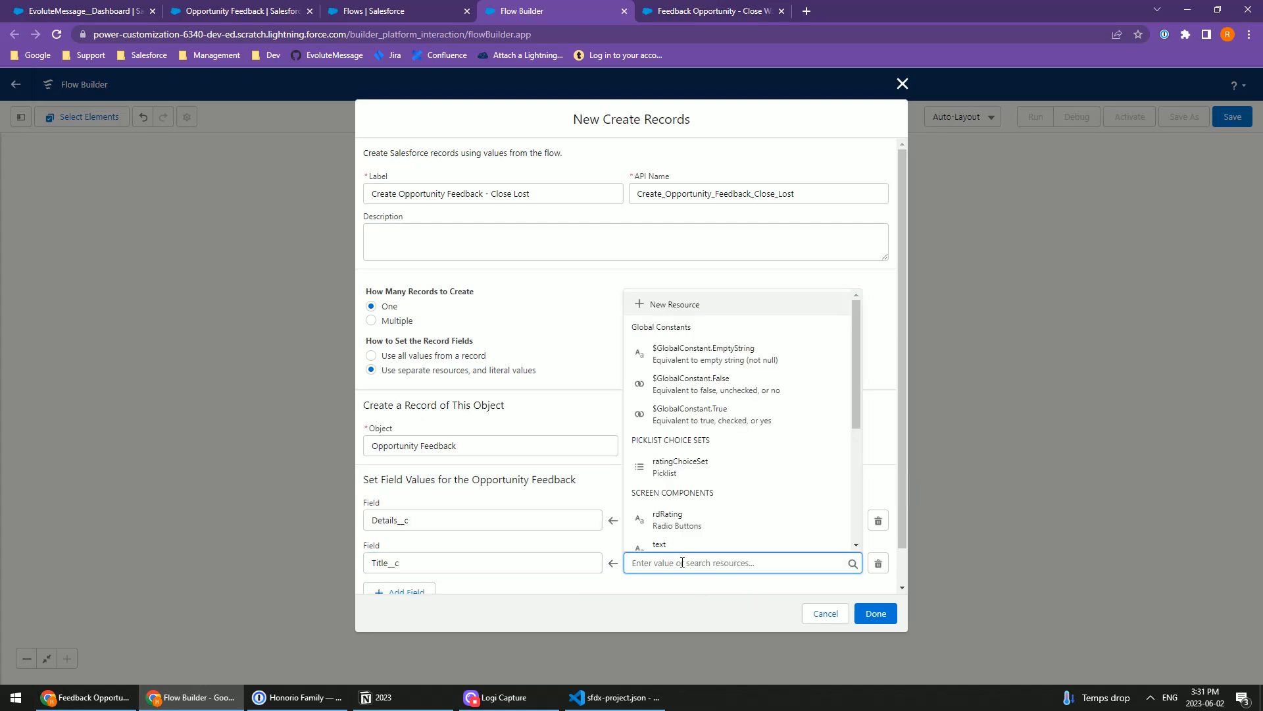
type("txt")
left_click(664, 529)
Step: Add a third field assignment that maps Rating__c to the rdRating radio buttons component
left_click(408, 591)
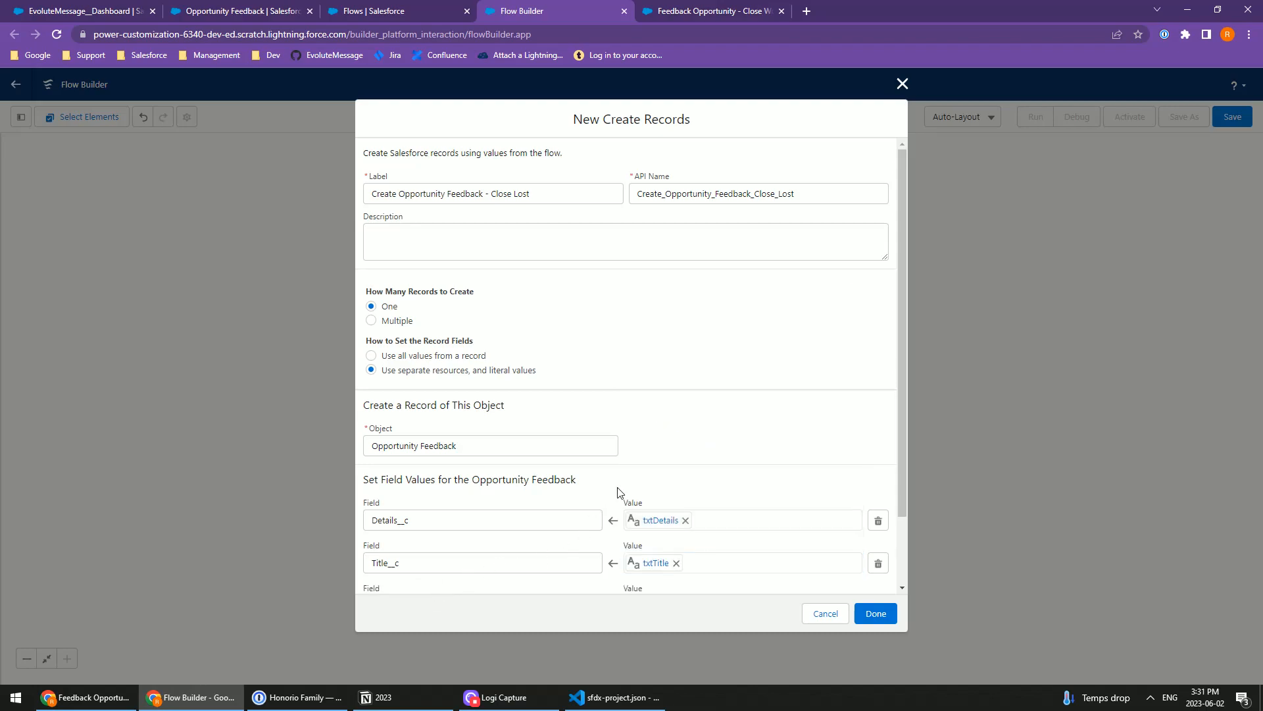
scroll(606, 504, "down", 2)
left_click(457, 524)
type("ra")
left_click(421, 556)
left_click(685, 524)
type("ra")
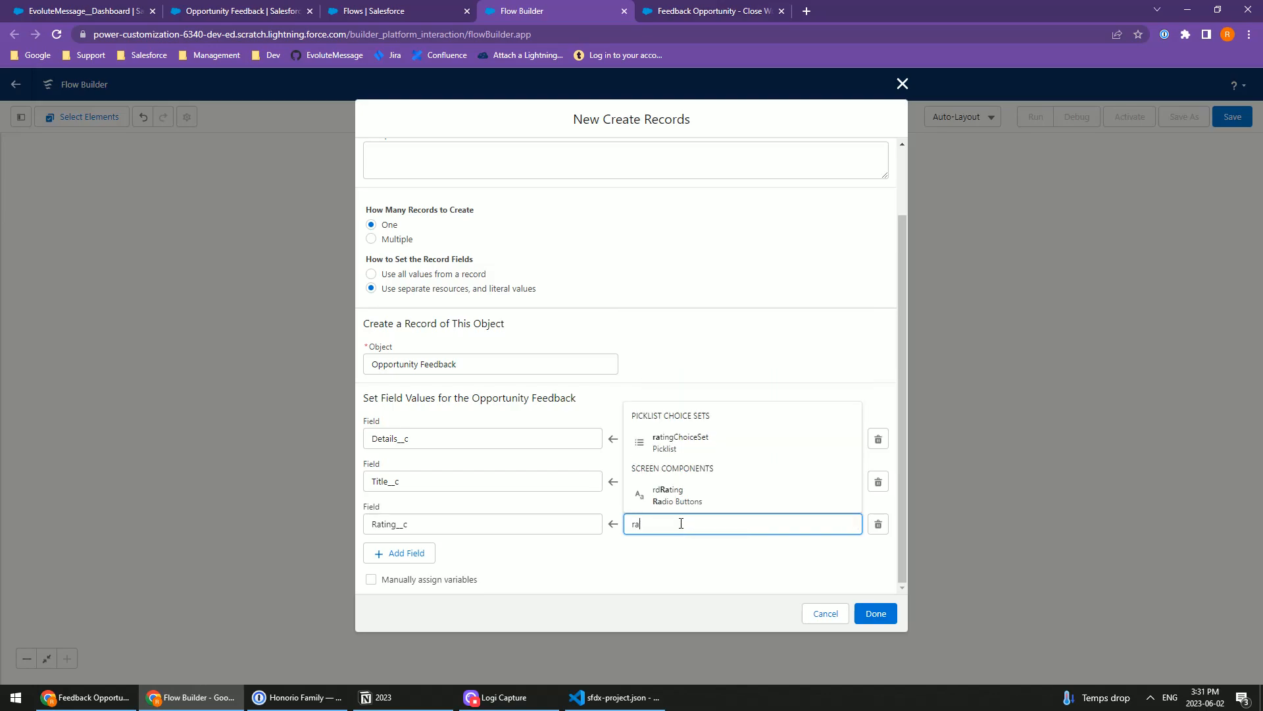
left_click(678, 498)
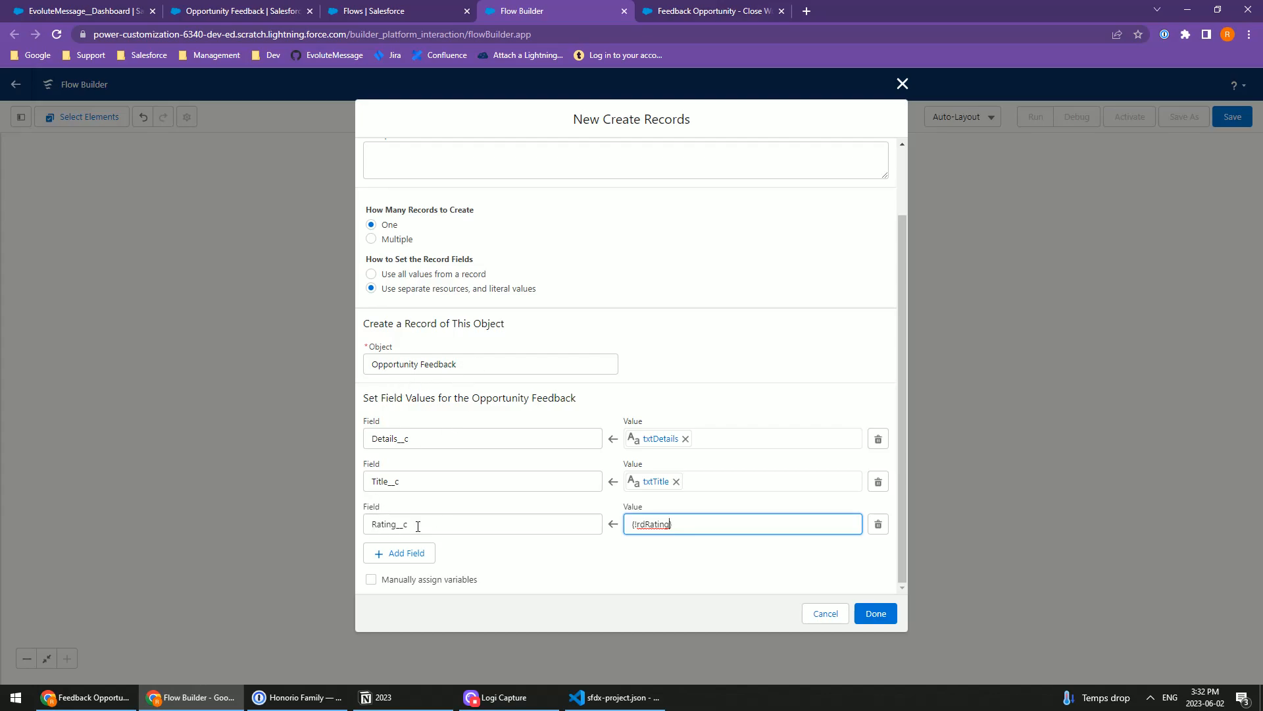
Step: Check the Opportunity lookup among the Opportunity Feedback object's fields and add a field assignment row for Opportunity__c
key("ctrl+shift+Tab")
key("ctrl+shift+Tab")
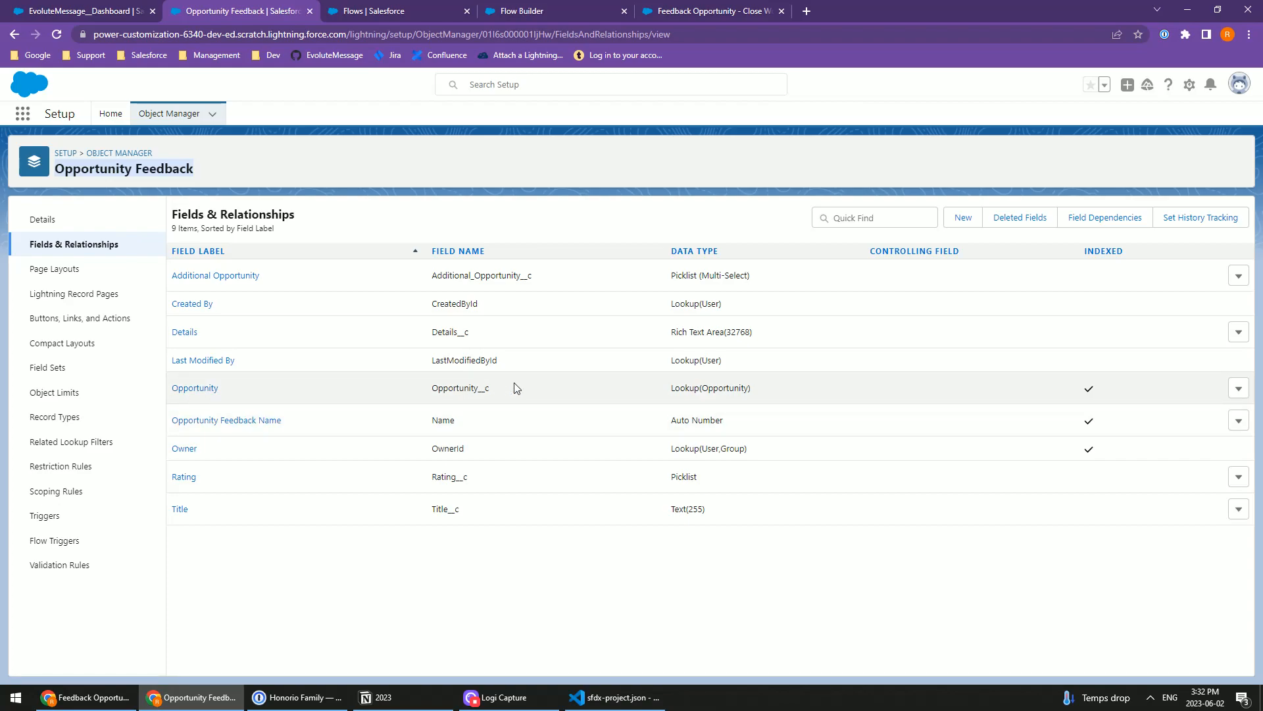
left_click(524, 11)
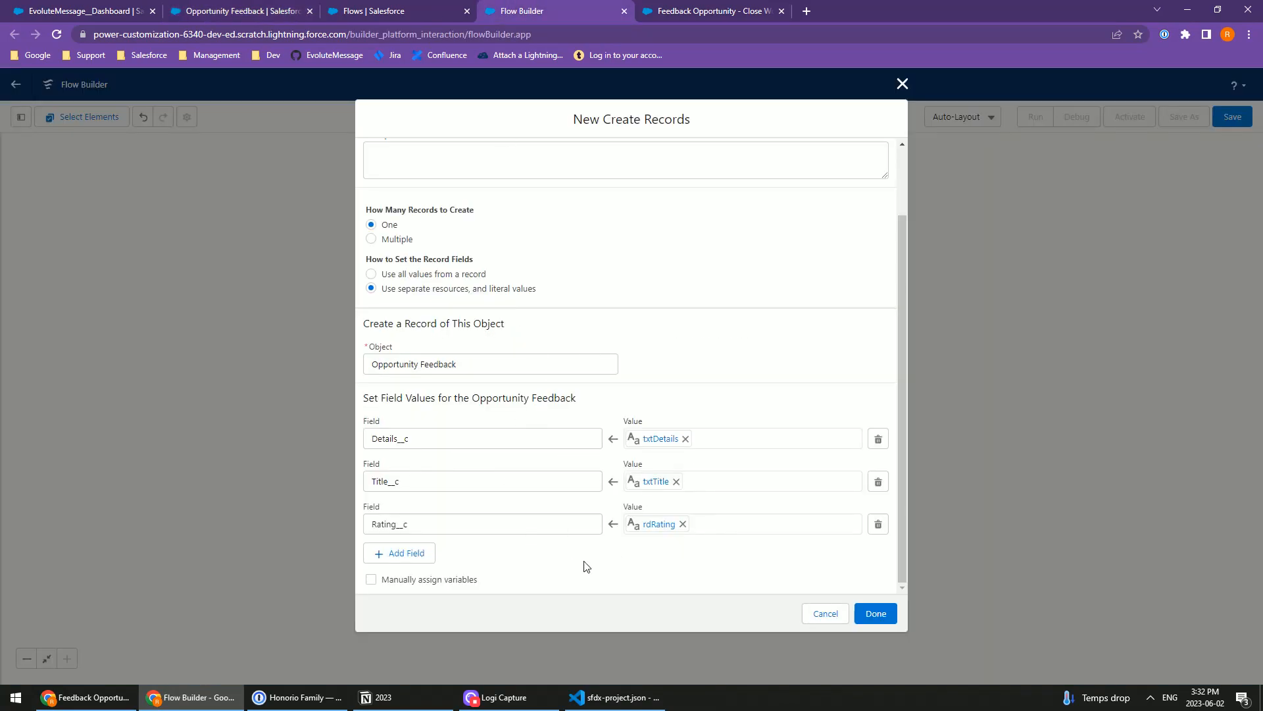
left_click(408, 554)
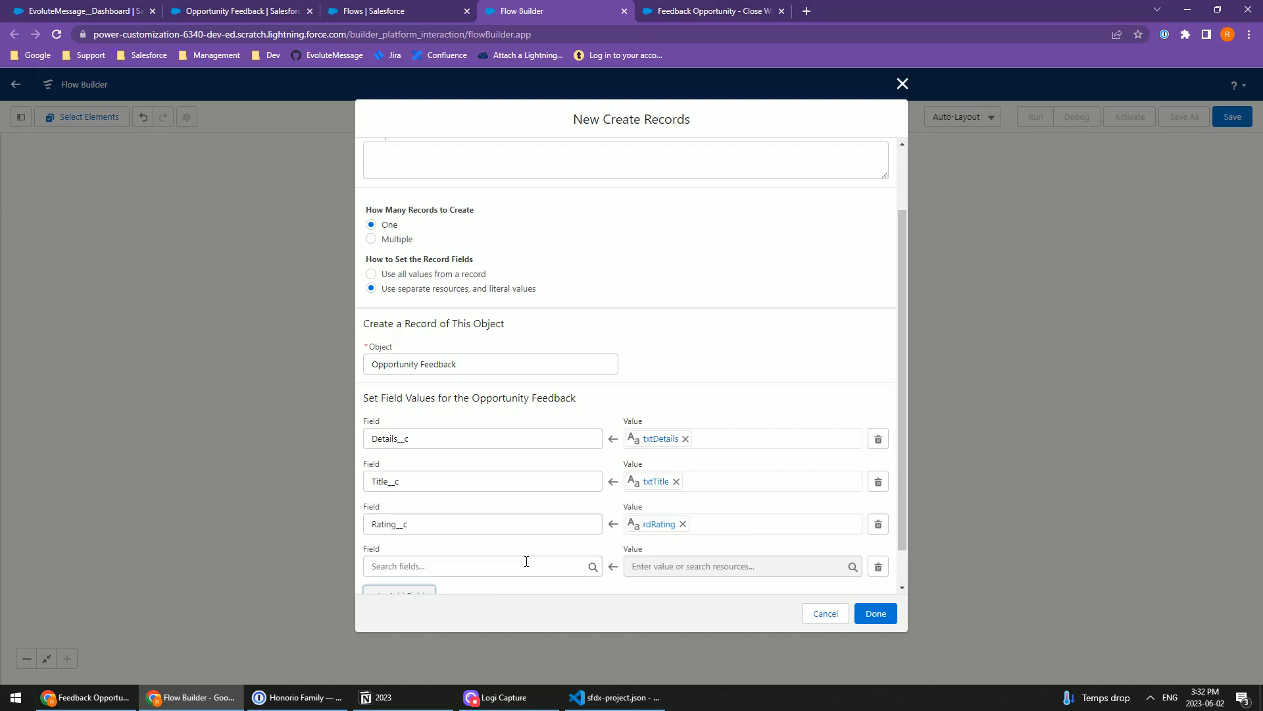
scroll(525, 561, "down", 1)
left_click(467, 523)
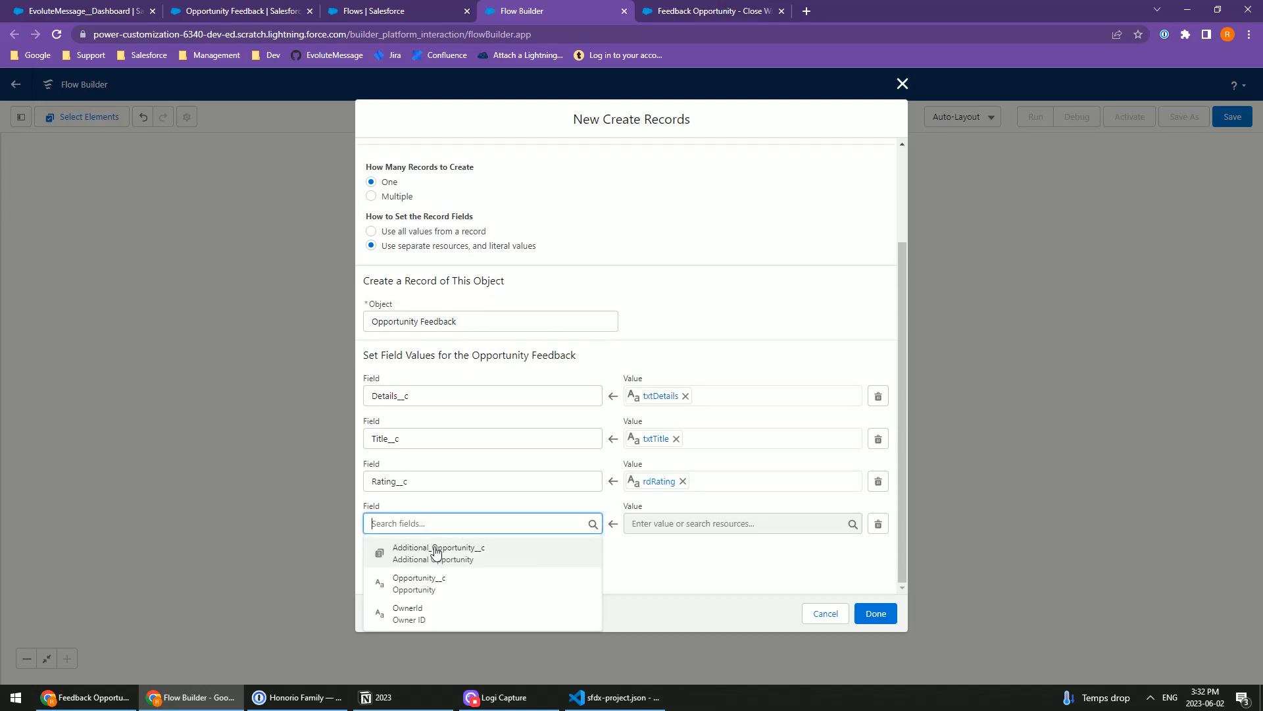
left_click(453, 586)
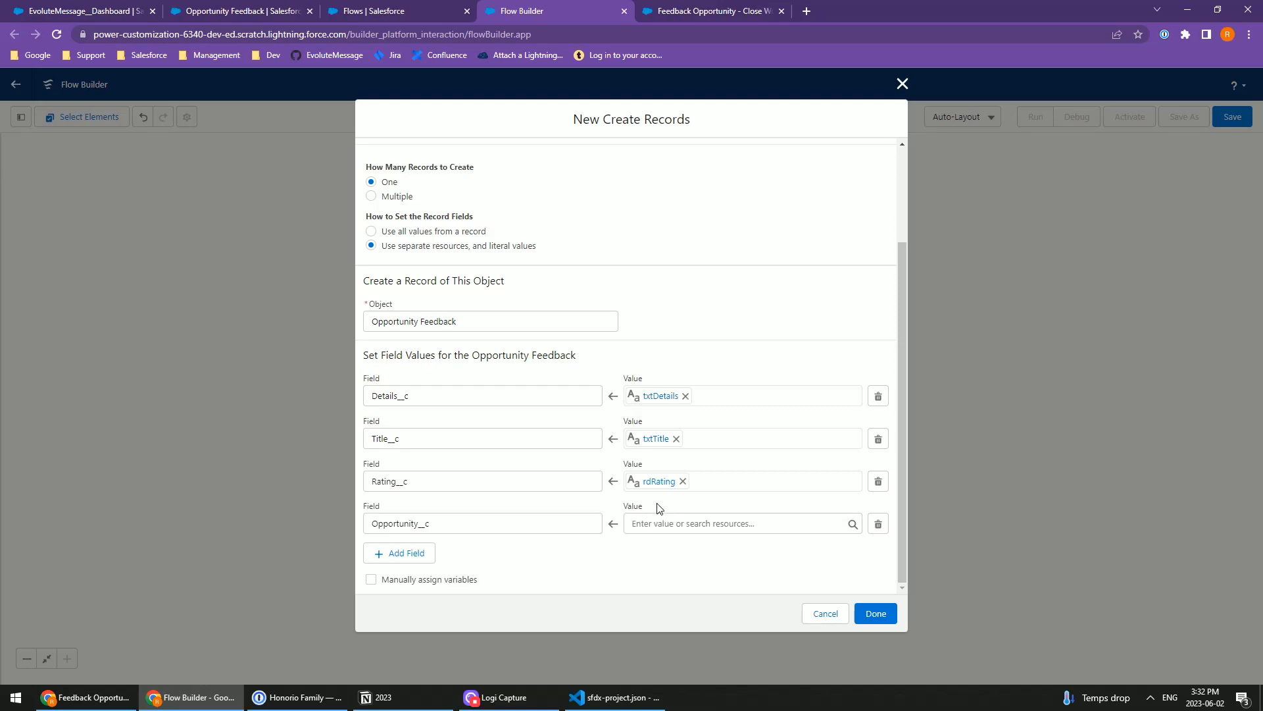
Step: Start a new resource of type Variable as the value for the Opportunity__c field
left_click(662, 525)
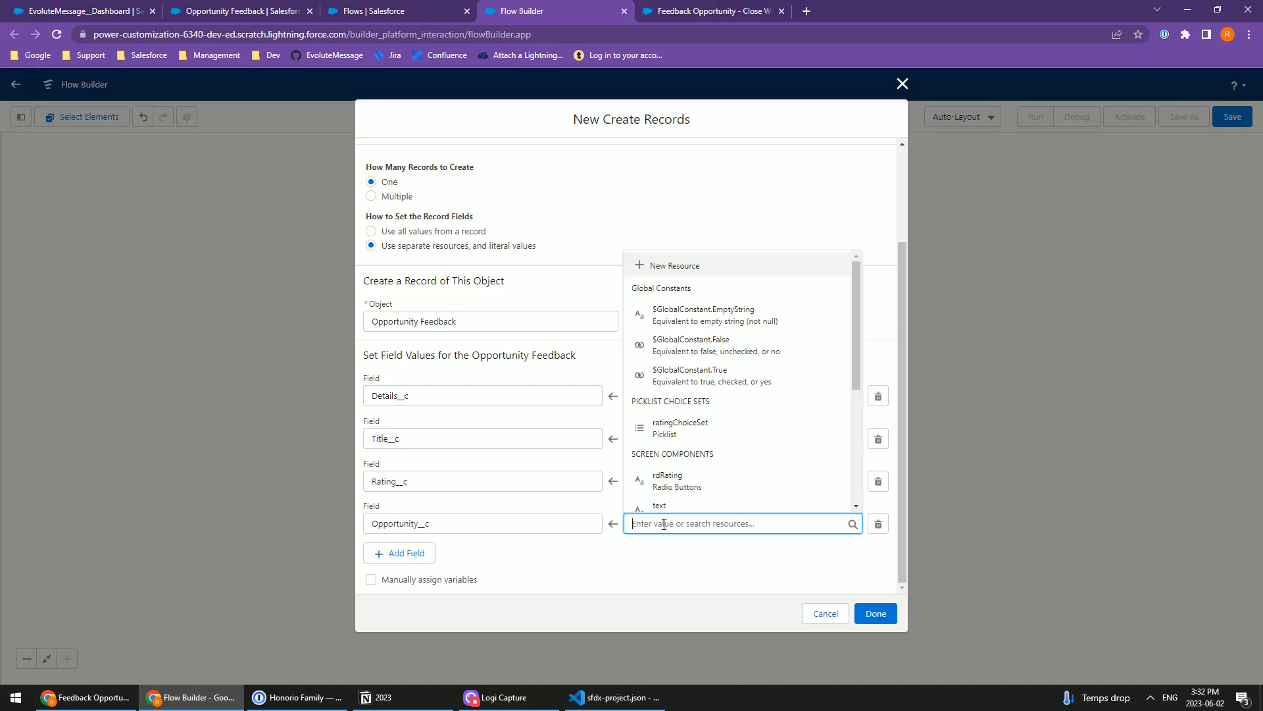
left_click(684, 265)
left_click(413, 324)
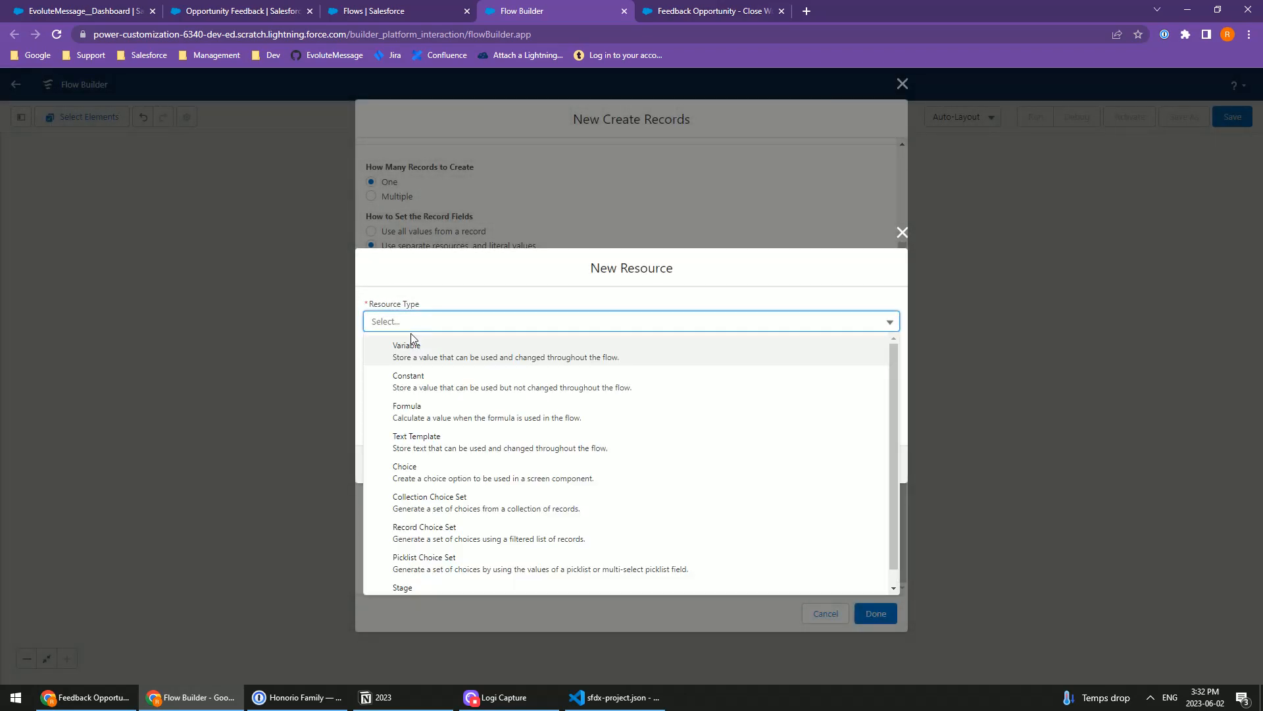
left_click(407, 347)
left_click(396, 347)
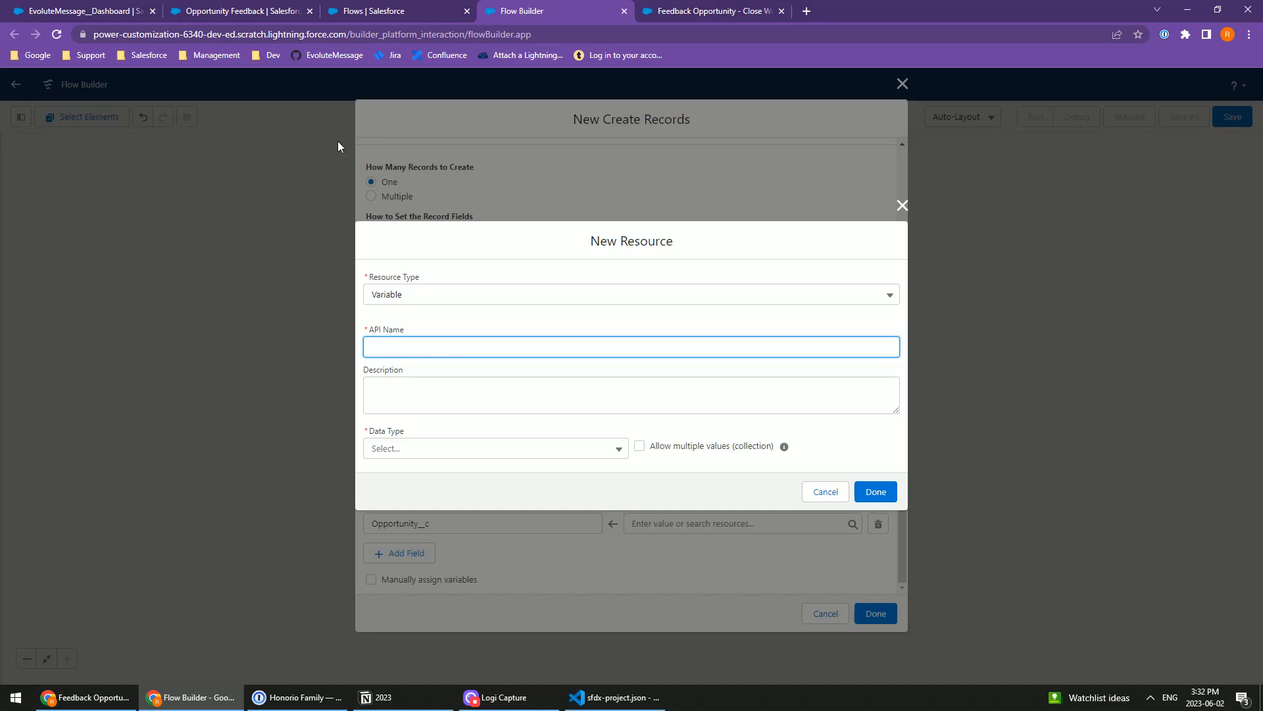
Step: Switch to the EvoluteMessage dashboard, add a message from the Salesforce Flow template and open its Flow Field Settings
left_click(59, 11)
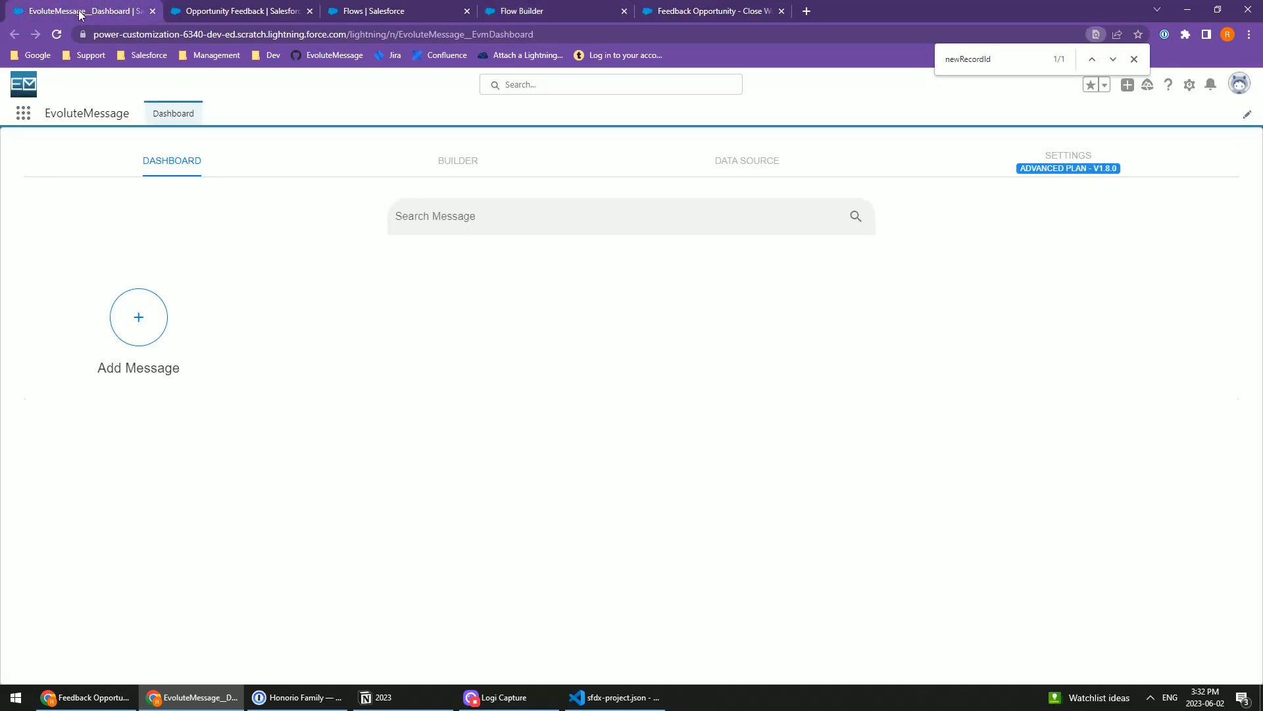
left_click(147, 329)
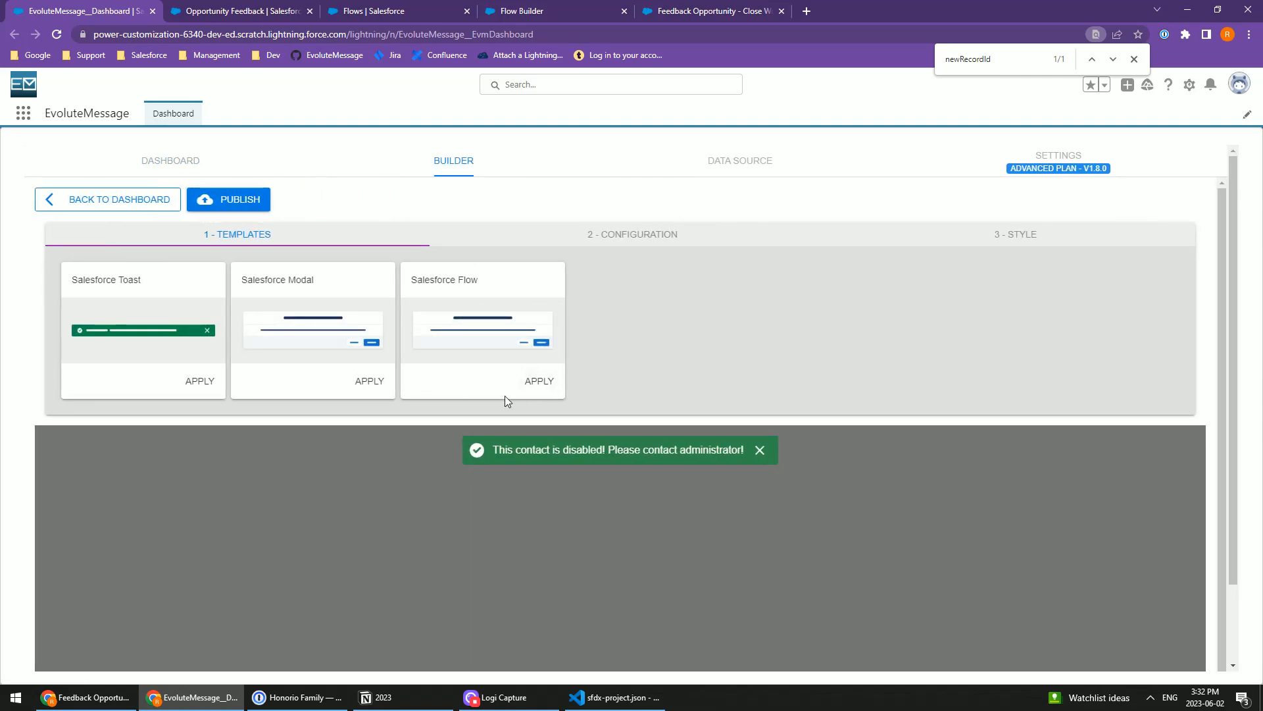
left_click(541, 386)
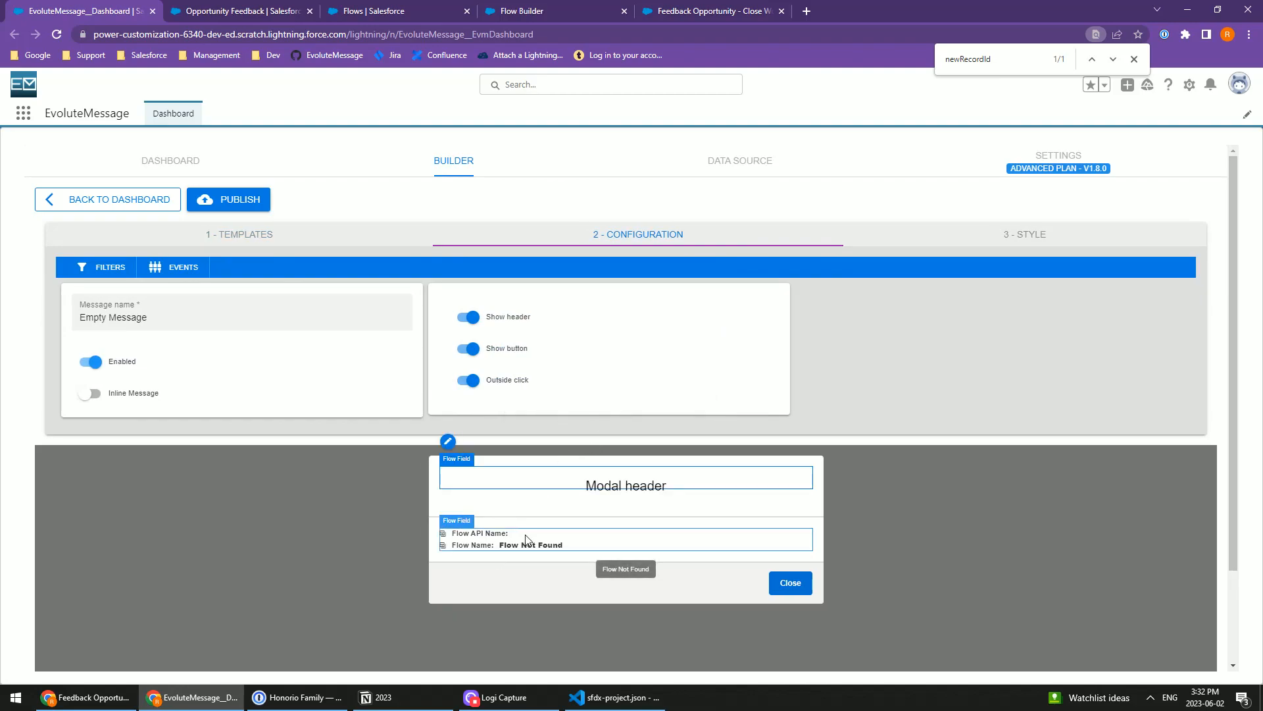
left_click(484, 540)
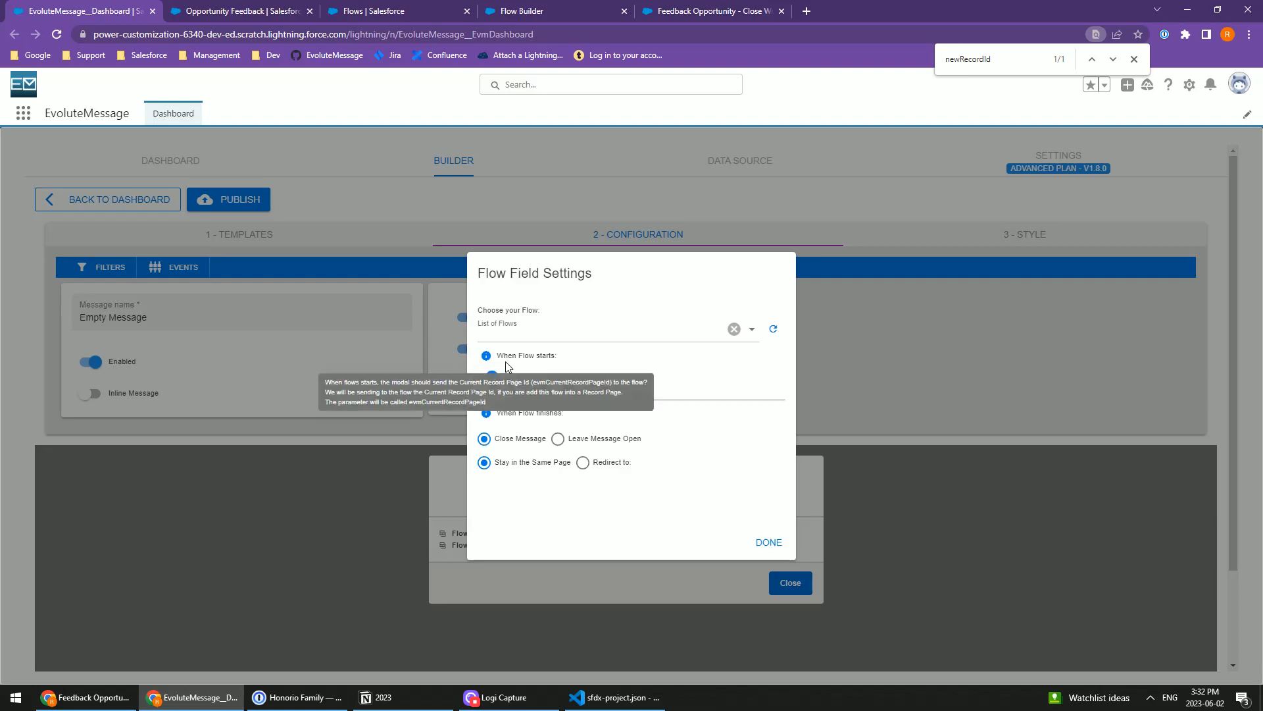
Step: Reveal the parameter name used by Send Current Page Id and select it for copying
mouse_move(486, 356)
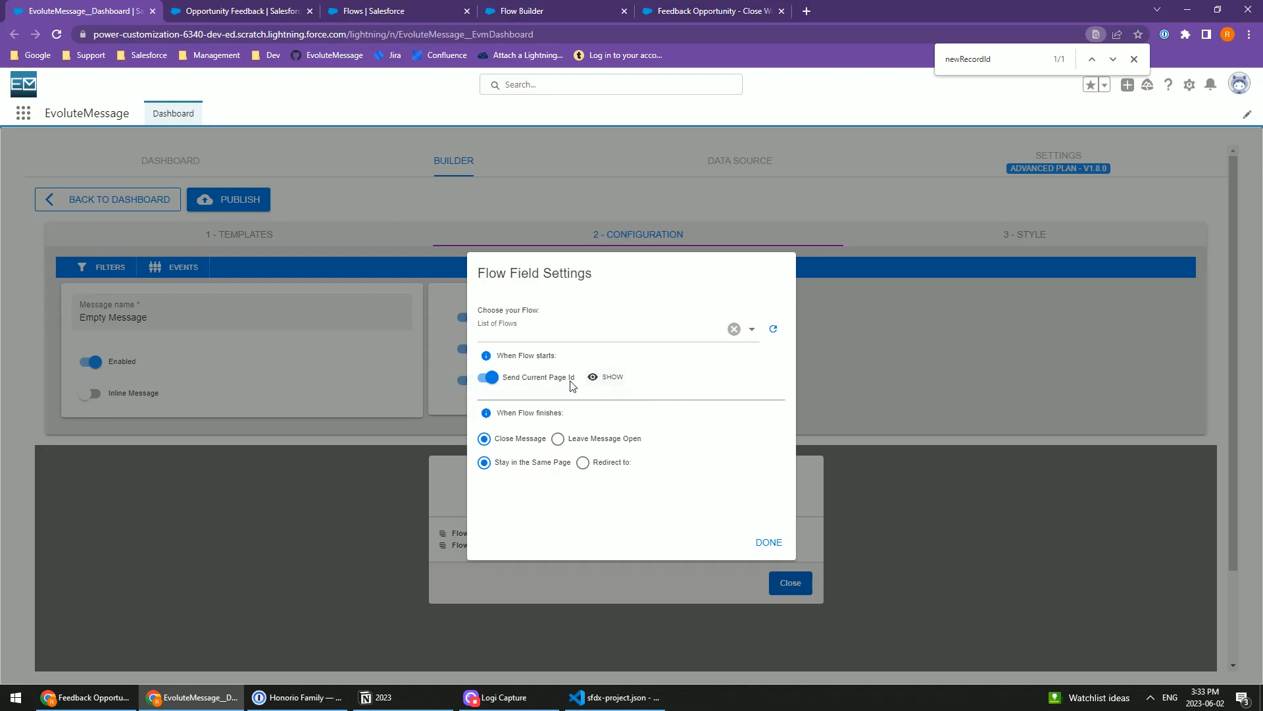
left_click(612, 379)
double_click(532, 408)
key("ctrl+c")
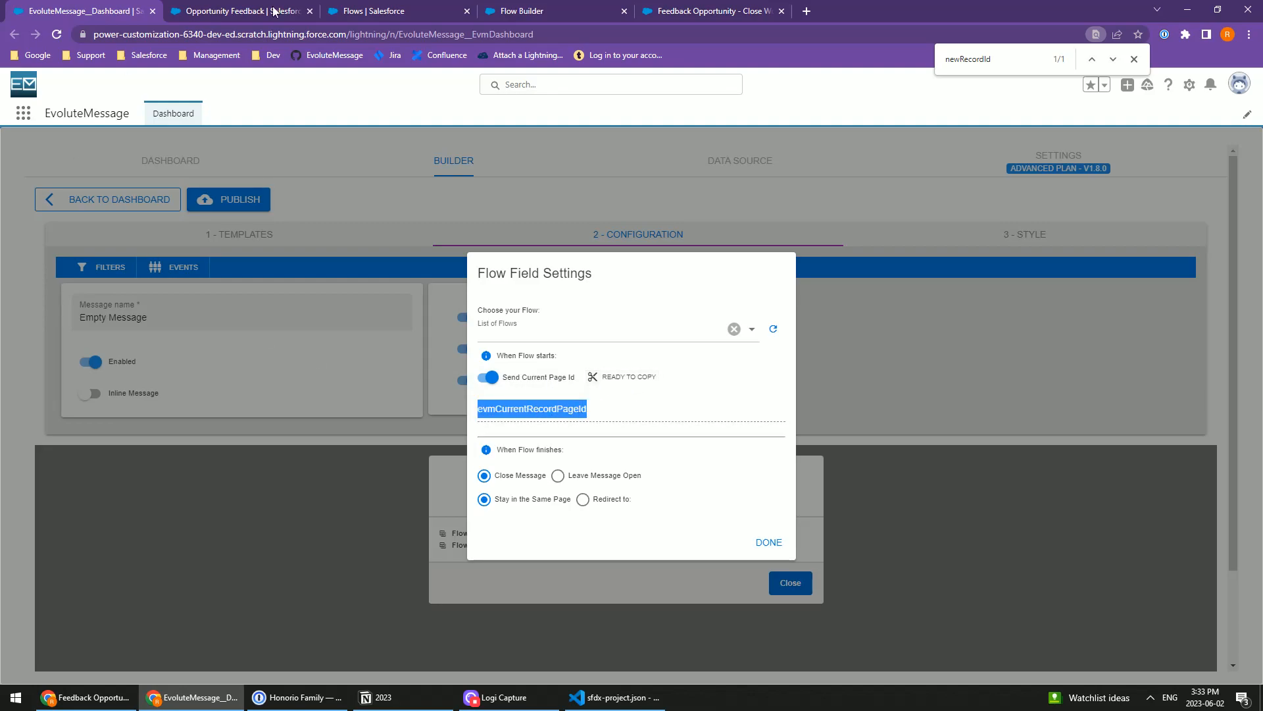
Step: Return to the Flow Builder and set the new variable's API name to evmCurrentRecordPageId
left_click(372, 11)
left_click(553, 11)
left_click(710, 11)
left_click(546, 11)
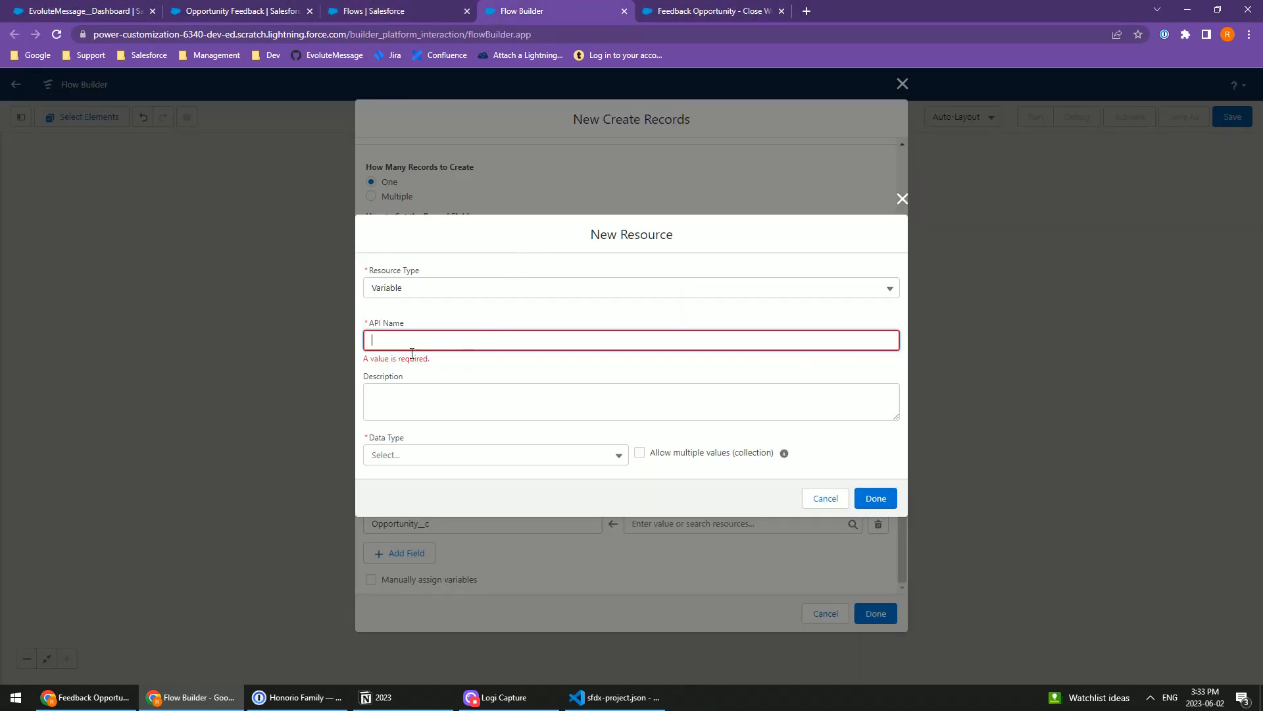
key("ctrl+v")
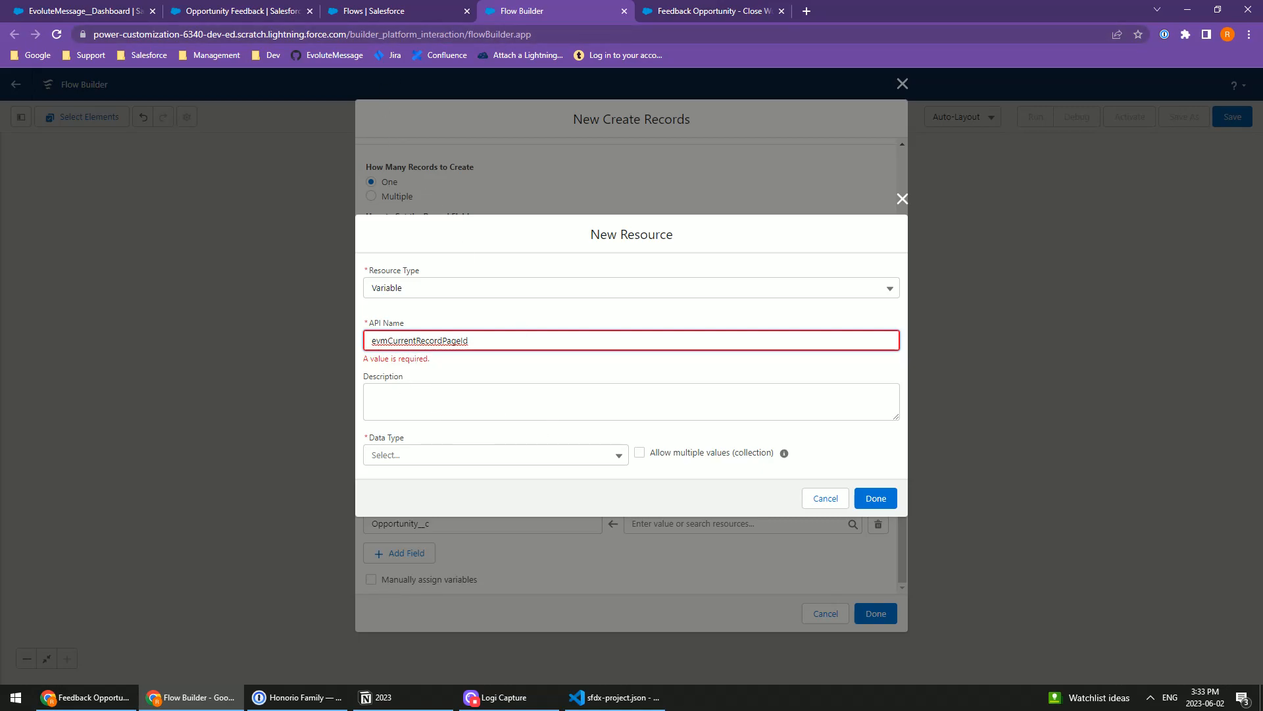
Step: Set the variable's data type to Text, make it available for input and finish creating it
left_click(399, 377)
left_click(394, 451)
left_click(403, 213)
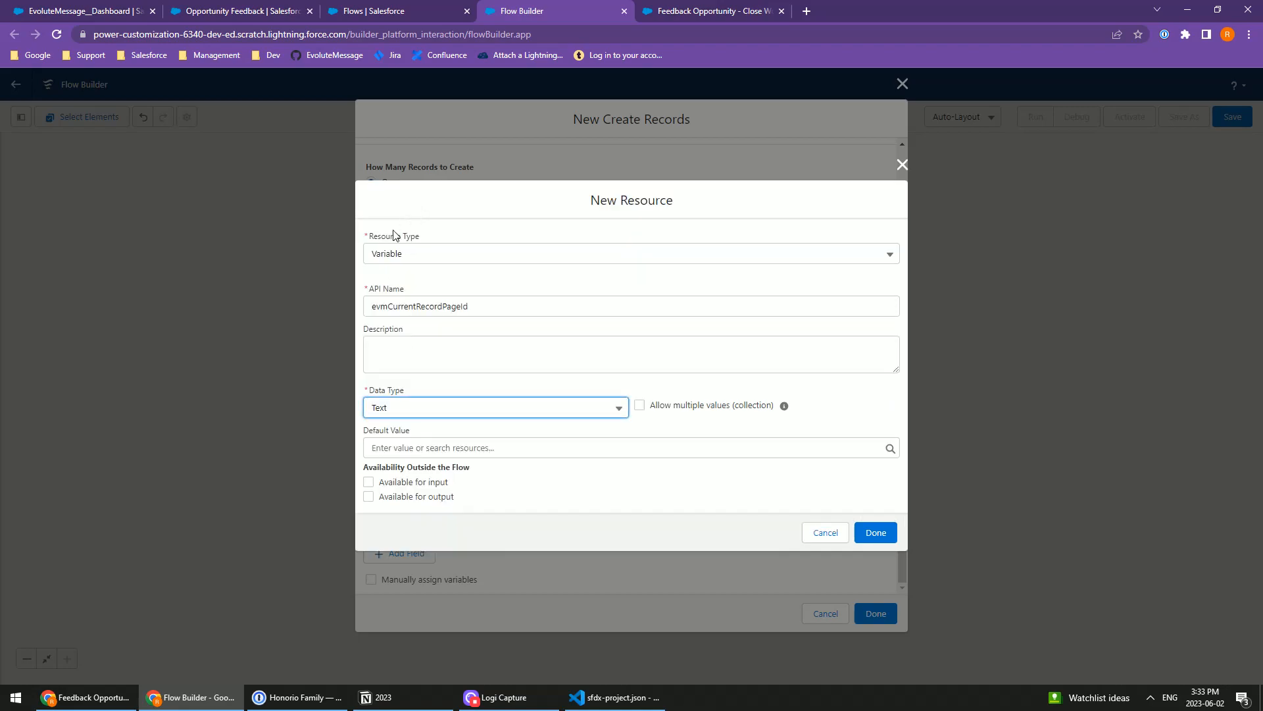
left_click(388, 484)
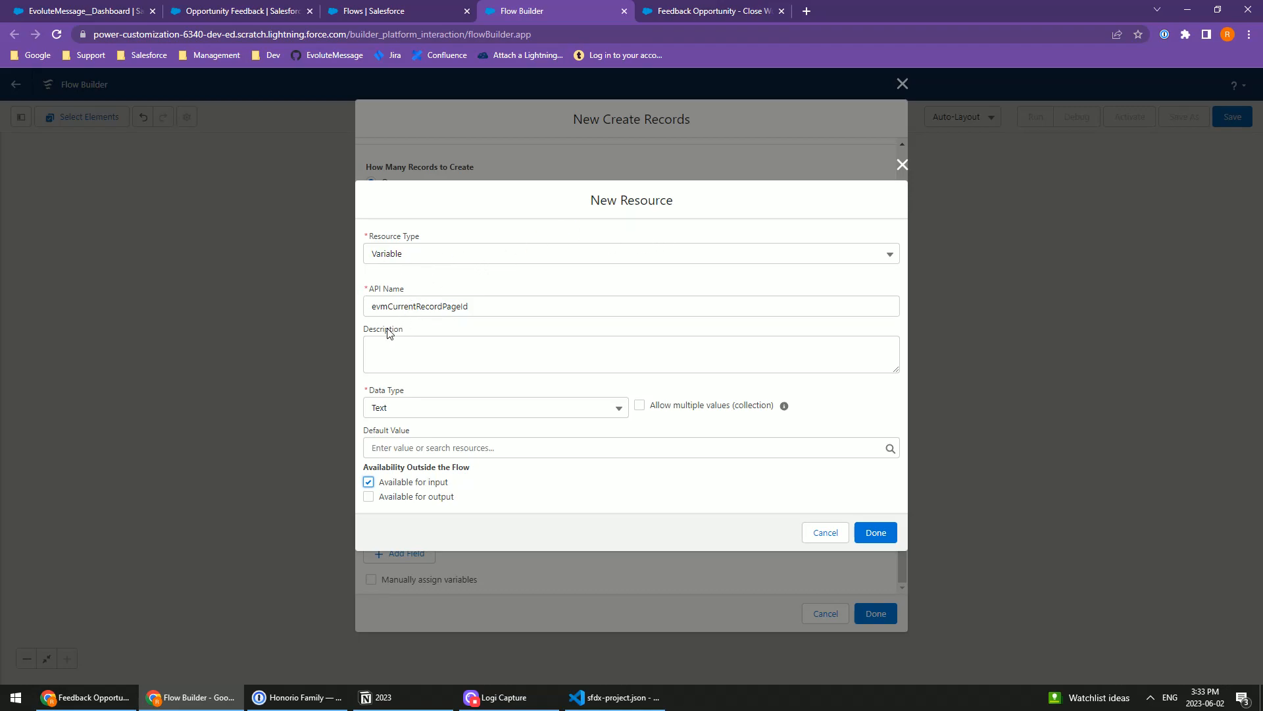
double_click(372, 307)
left_click(507, 310)
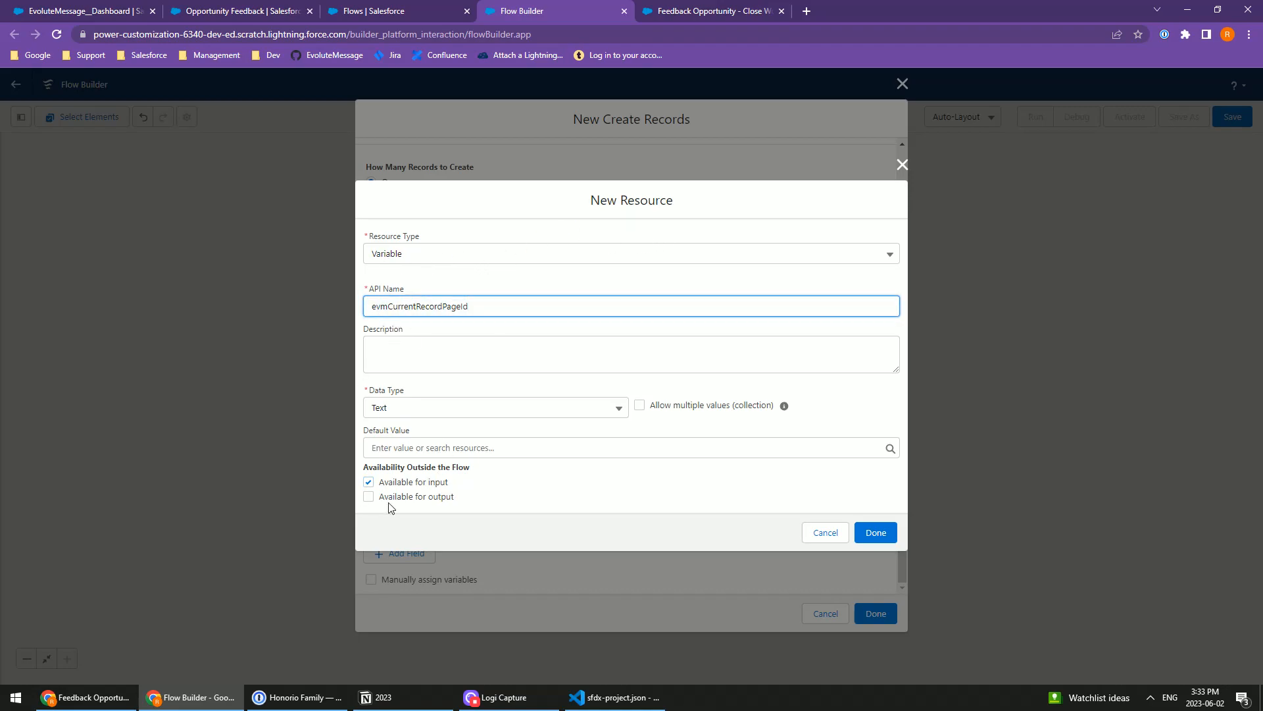
left_click(875, 532)
left_click(697, 562)
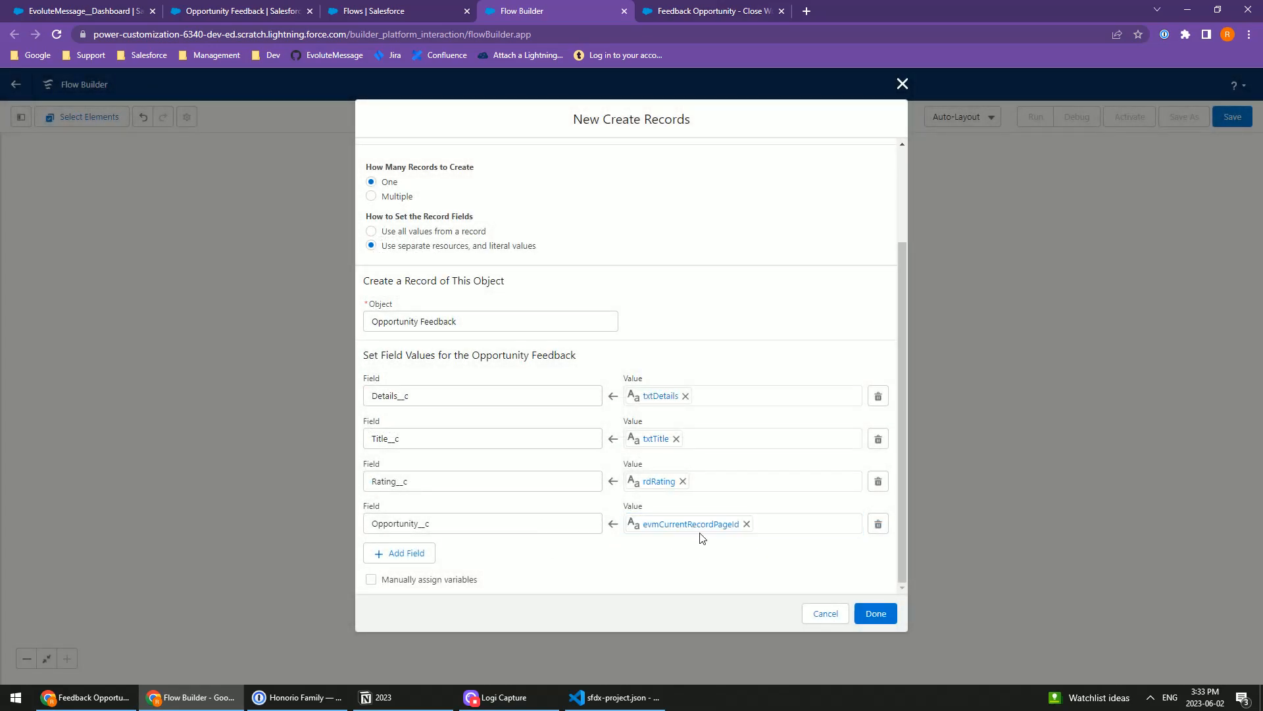
Step: Enable manual variable assignment for the Create Records element and start a new Variable resource to store the Opportunity Feedback ID
scroll(601, 369, "up", 2)
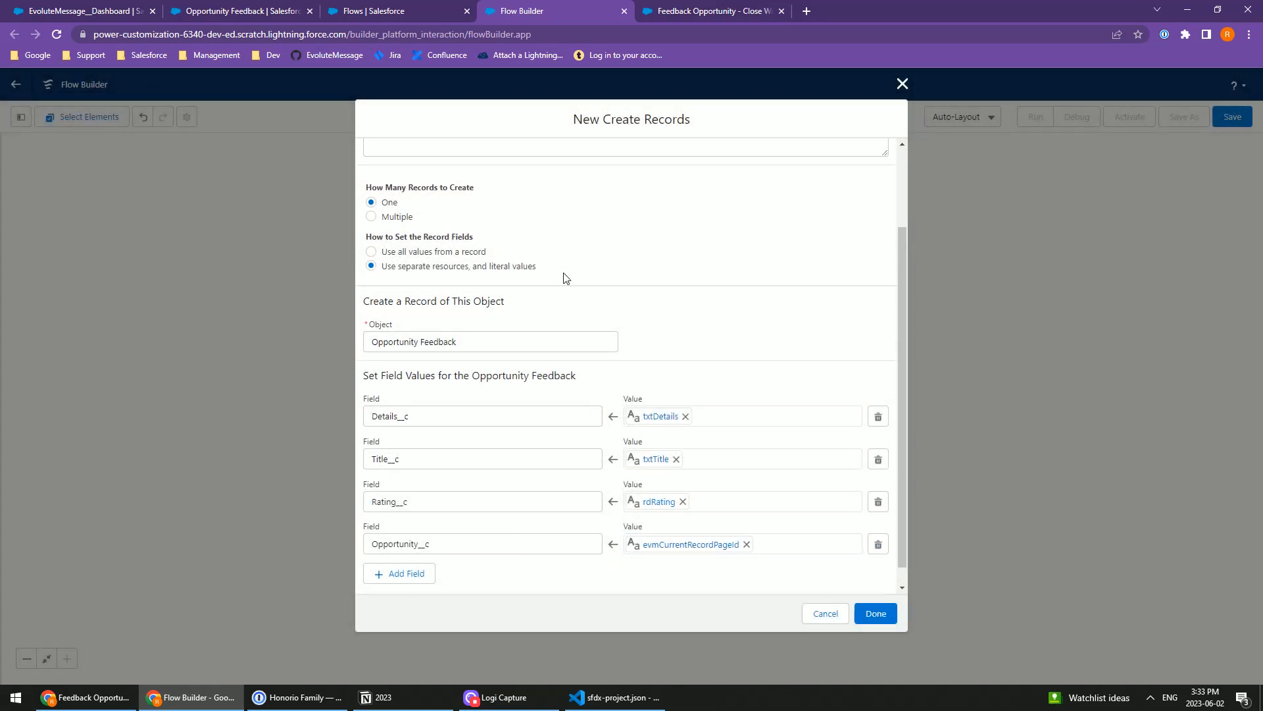
scroll(683, 417, "down", 2)
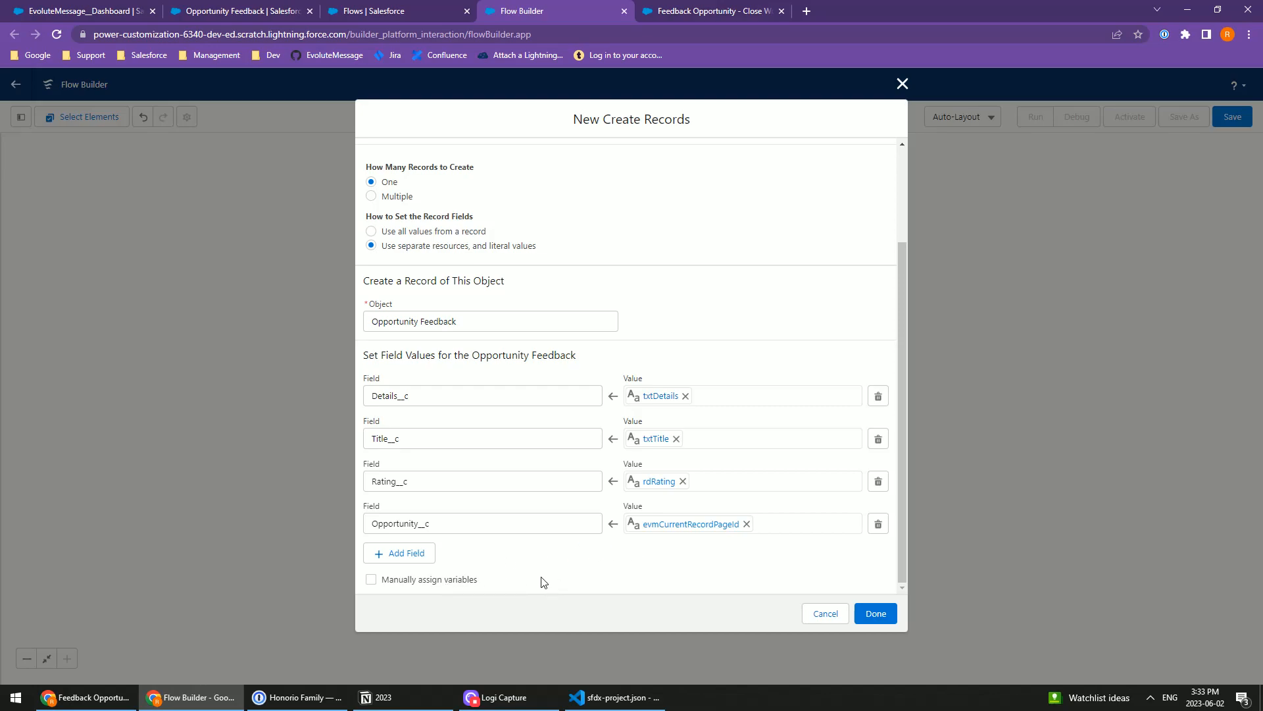
left_click(371, 580)
scroll(532, 572, "down", 1)
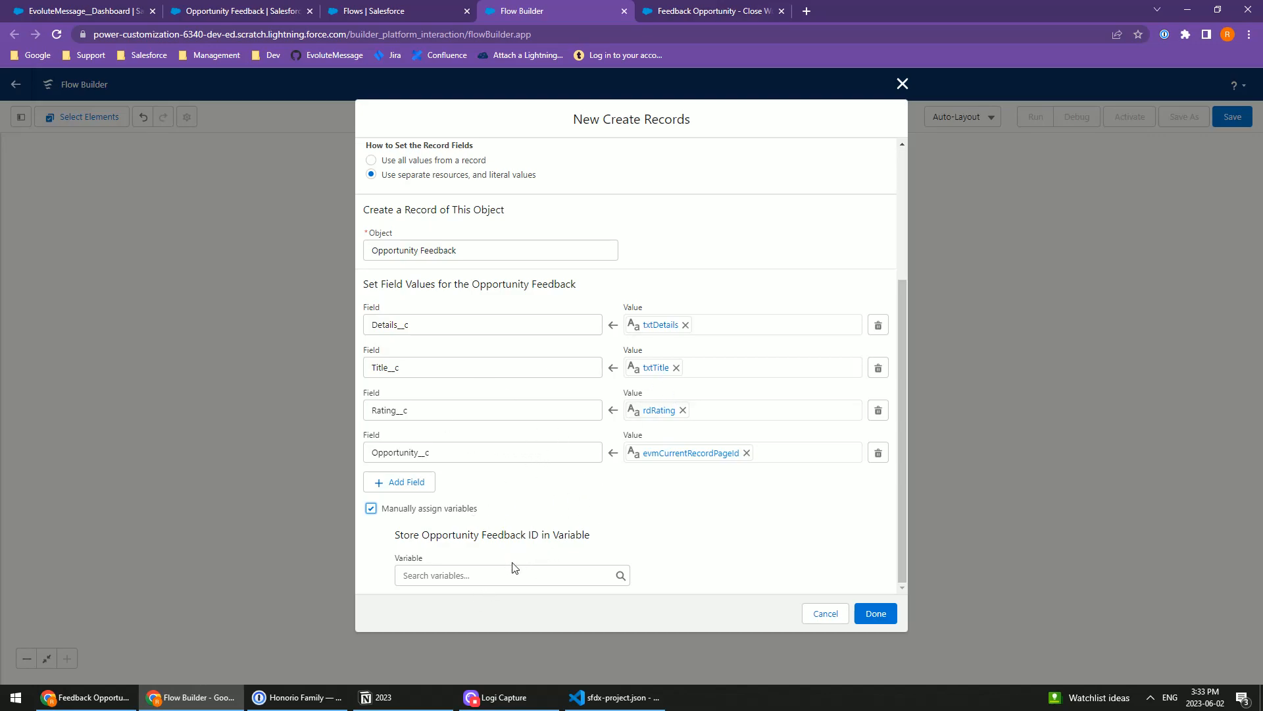
left_click(443, 576)
left_click(464, 314)
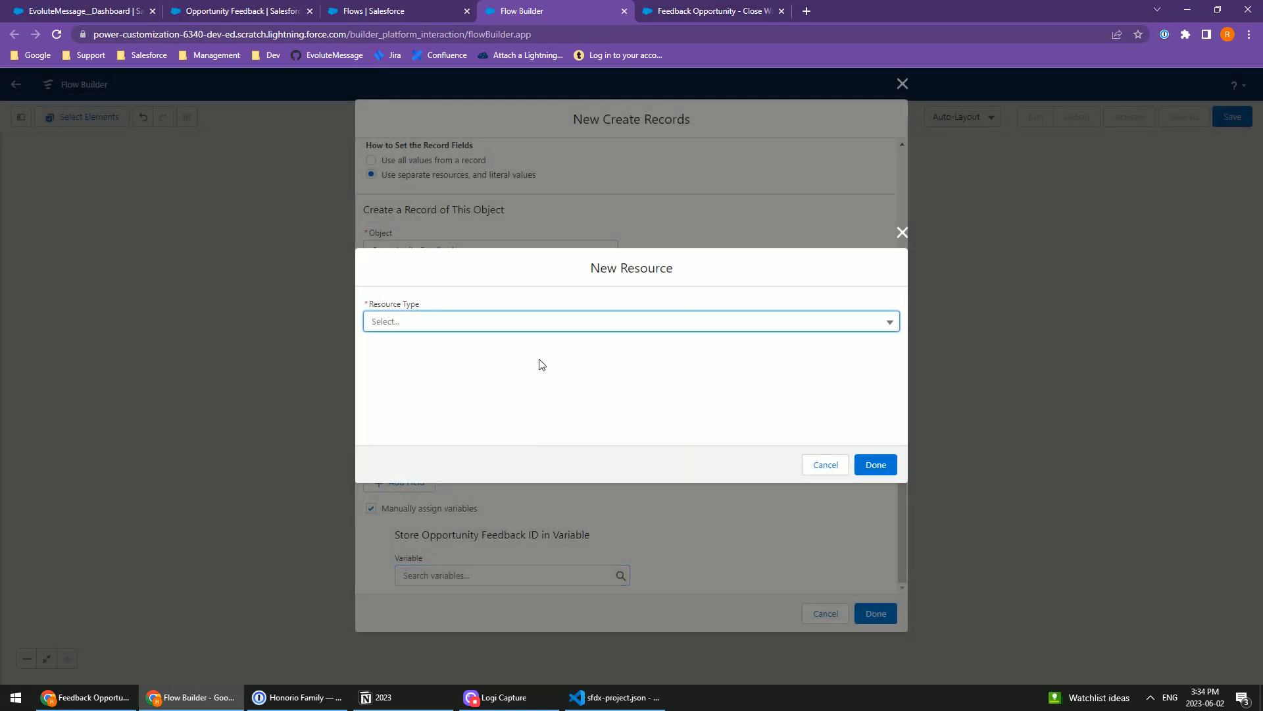
left_click(425, 322)
left_click(420, 353)
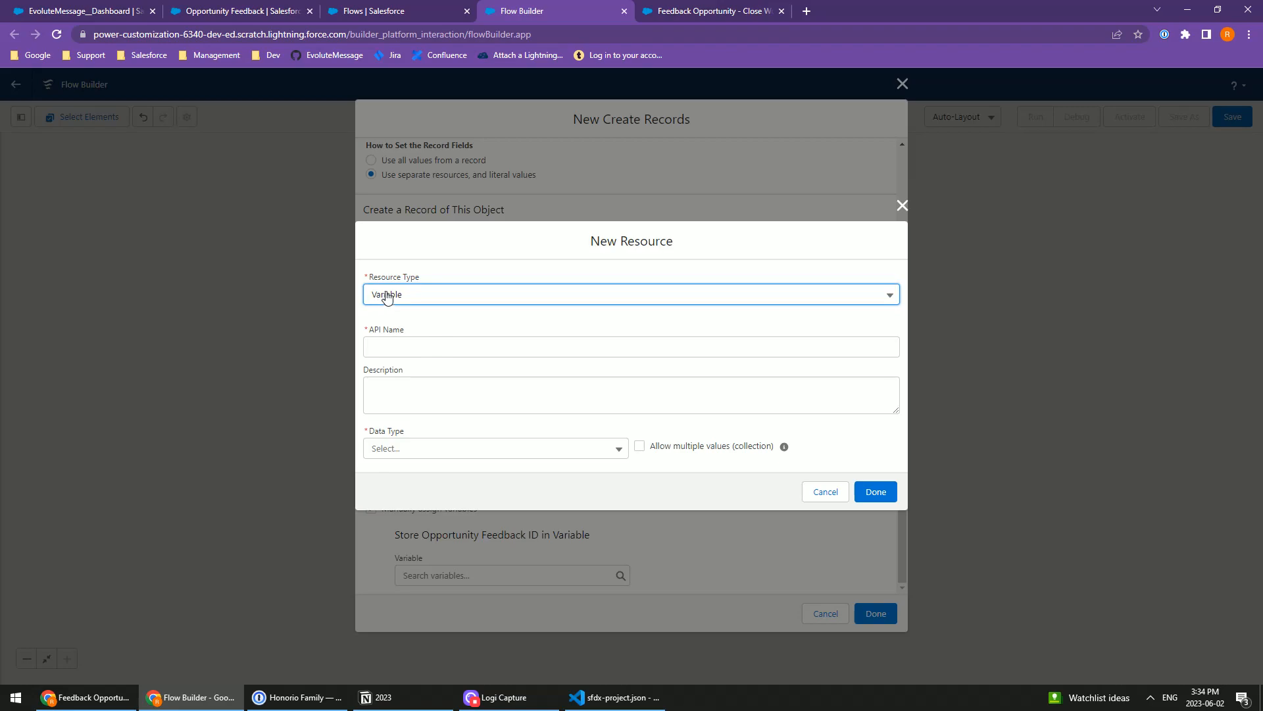
Step: Name the variable newRecordId, set its data type to Text, make it available for output and finish creating it
left_click(412, 347)
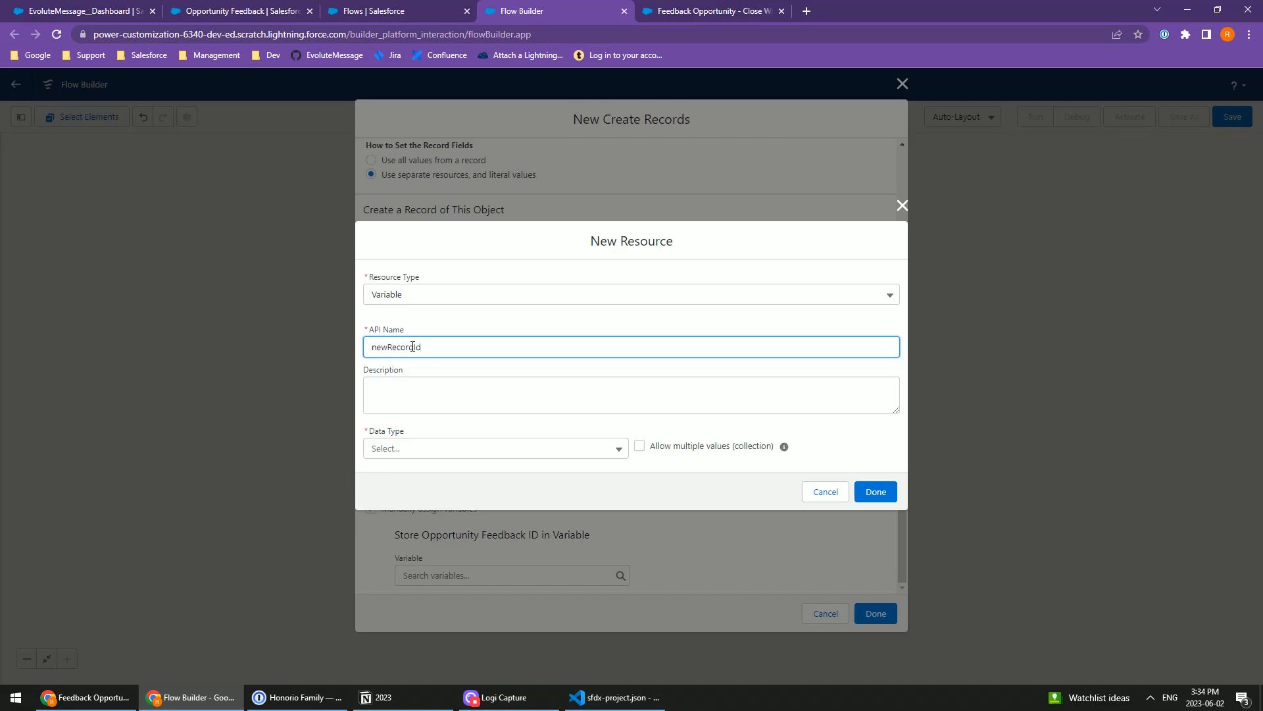
double_click(412, 346)
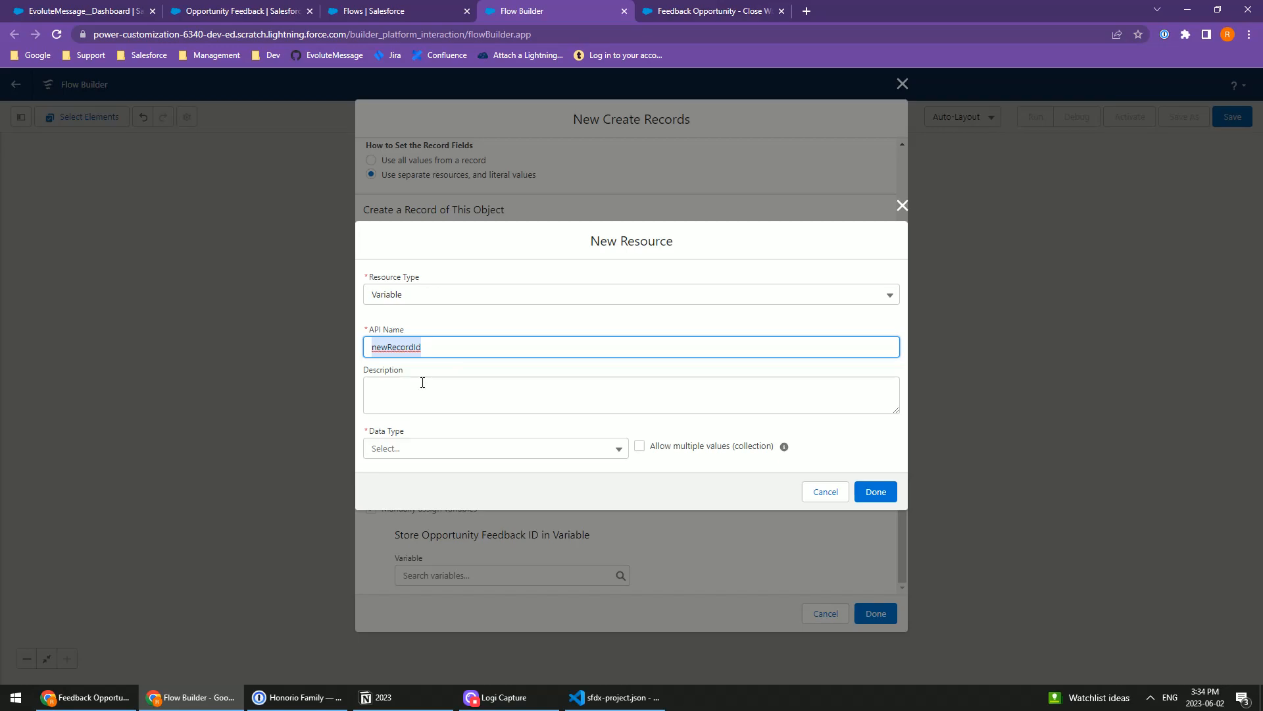
left_click(400, 449)
left_click(421, 208)
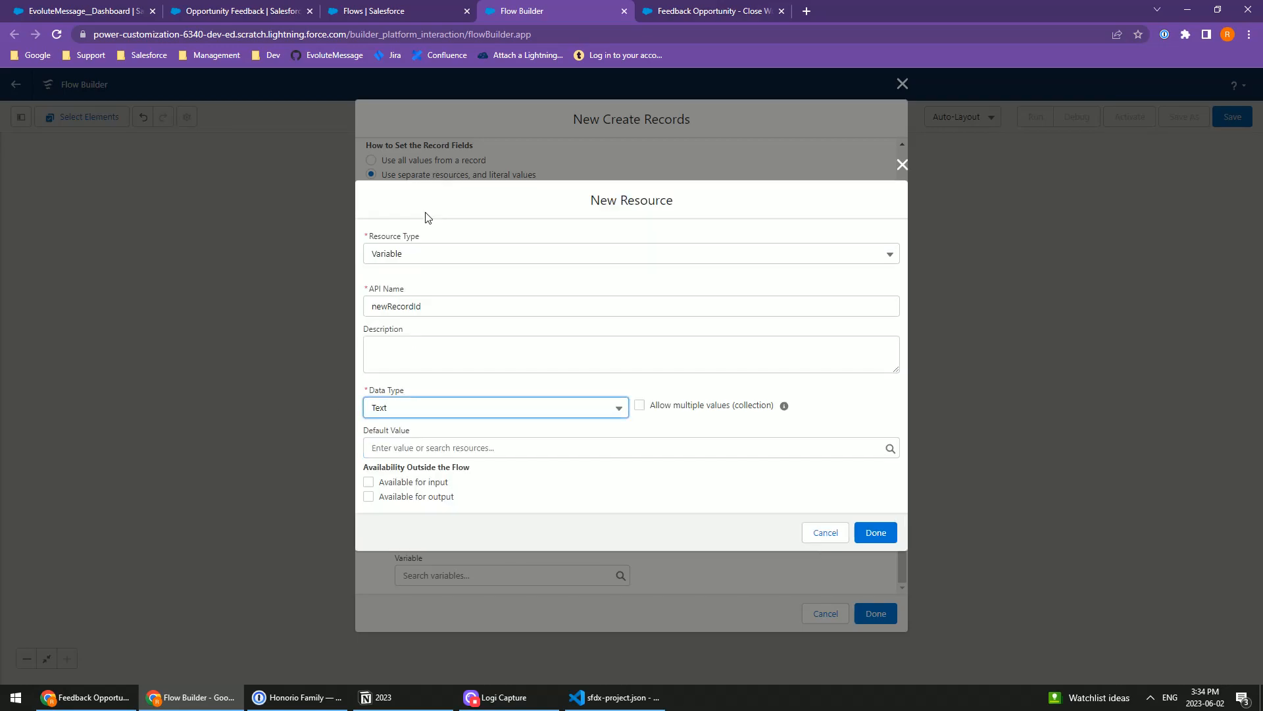
left_click(368, 497)
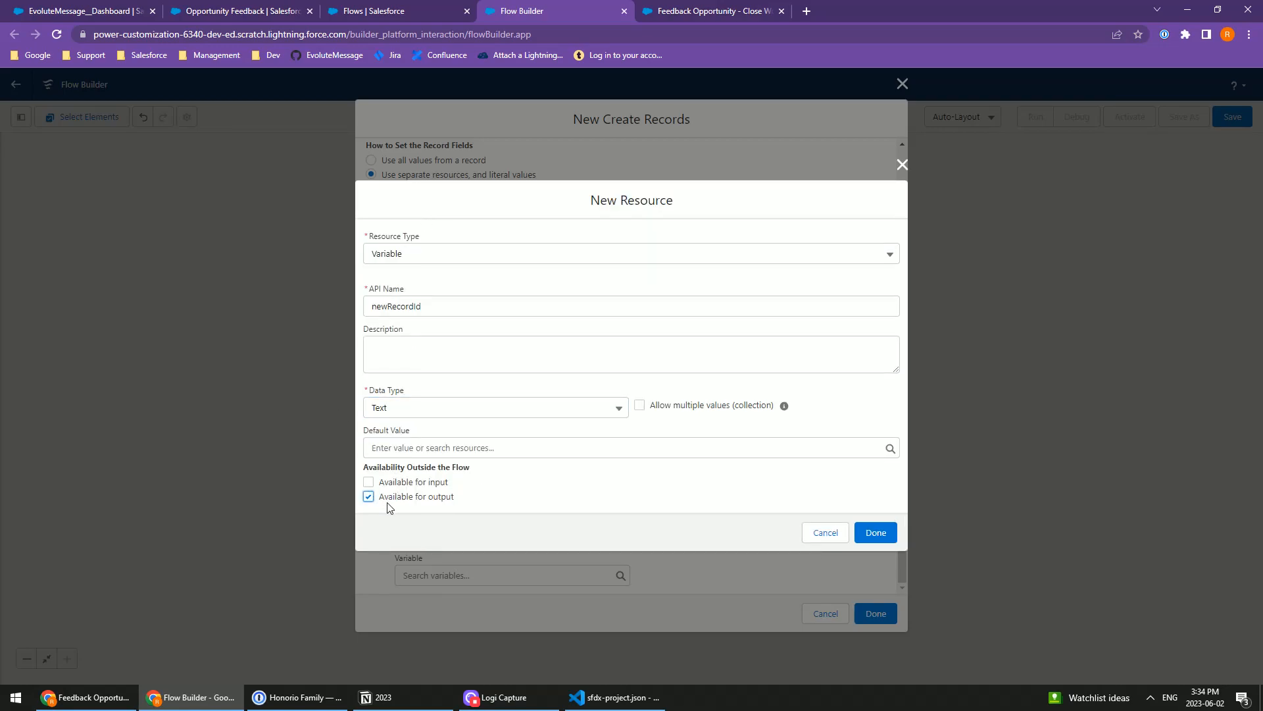
left_click(876, 533)
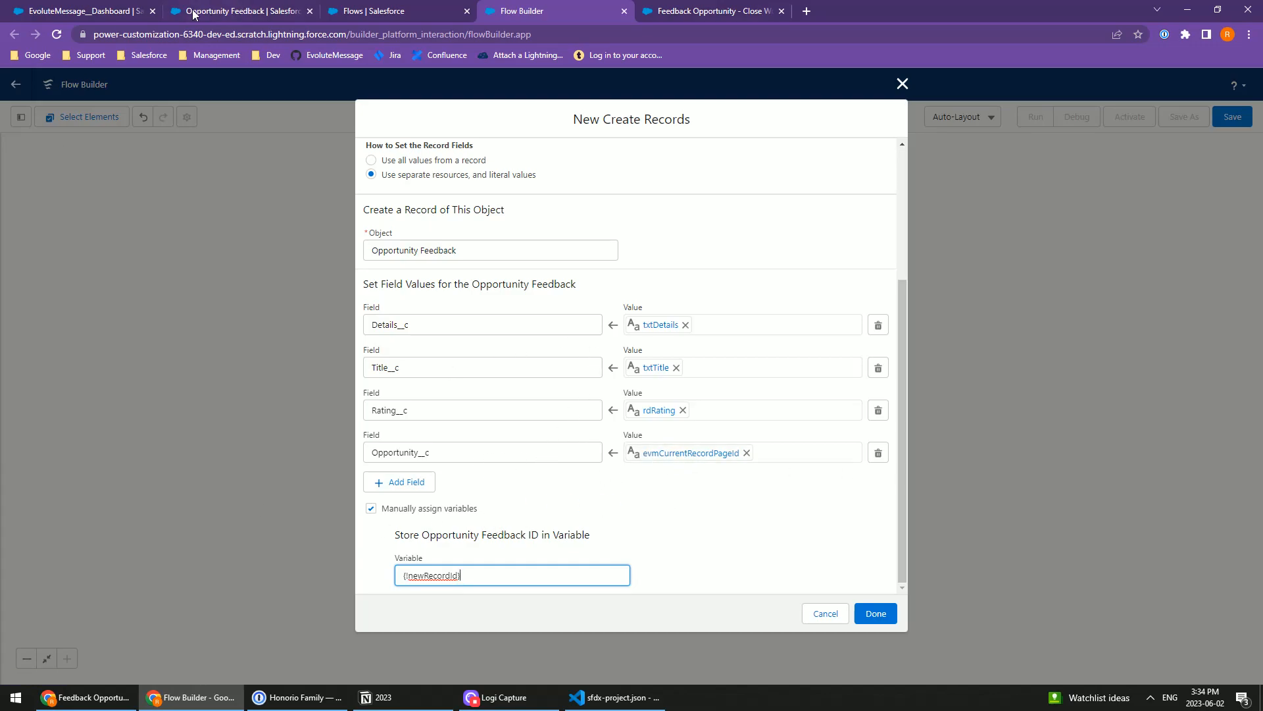
Step: Check the flow-finish options on the EvoluteMessage dashboard, return to the Flow Builder and finish the Create Records element
left_click(53, 10)
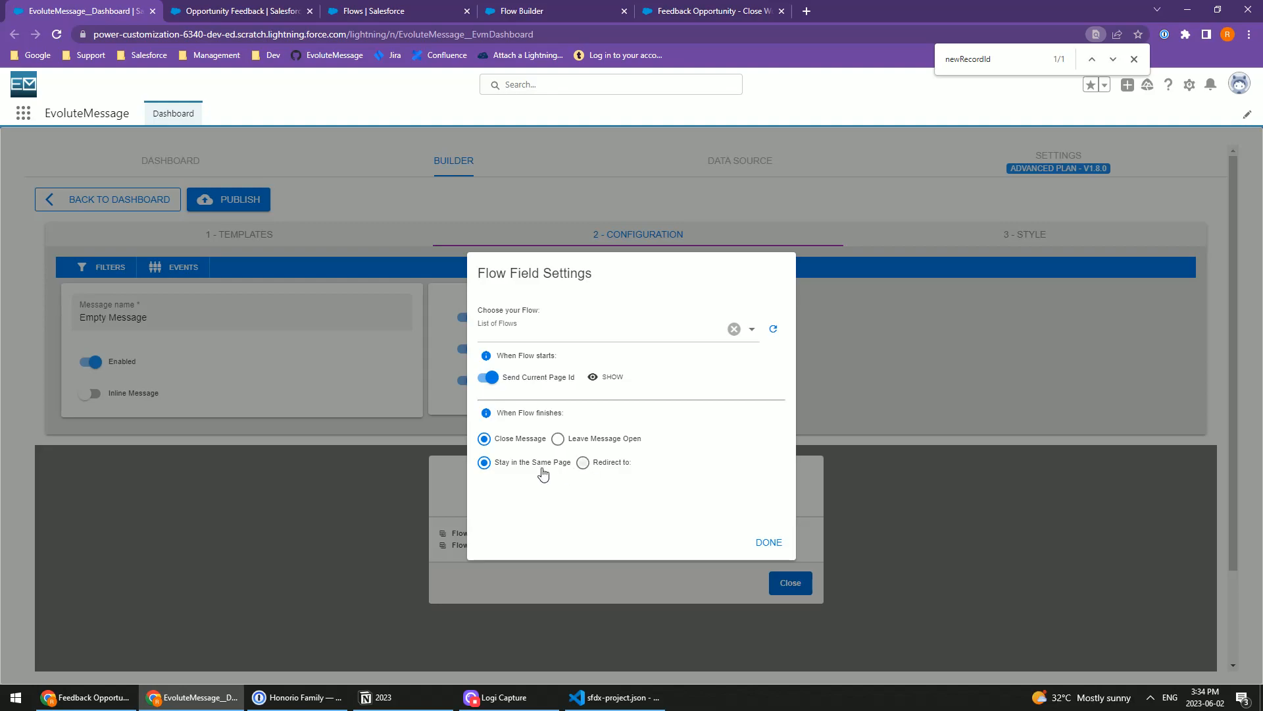
left_click(548, 4)
left_click(688, 7)
left_click(569, 5)
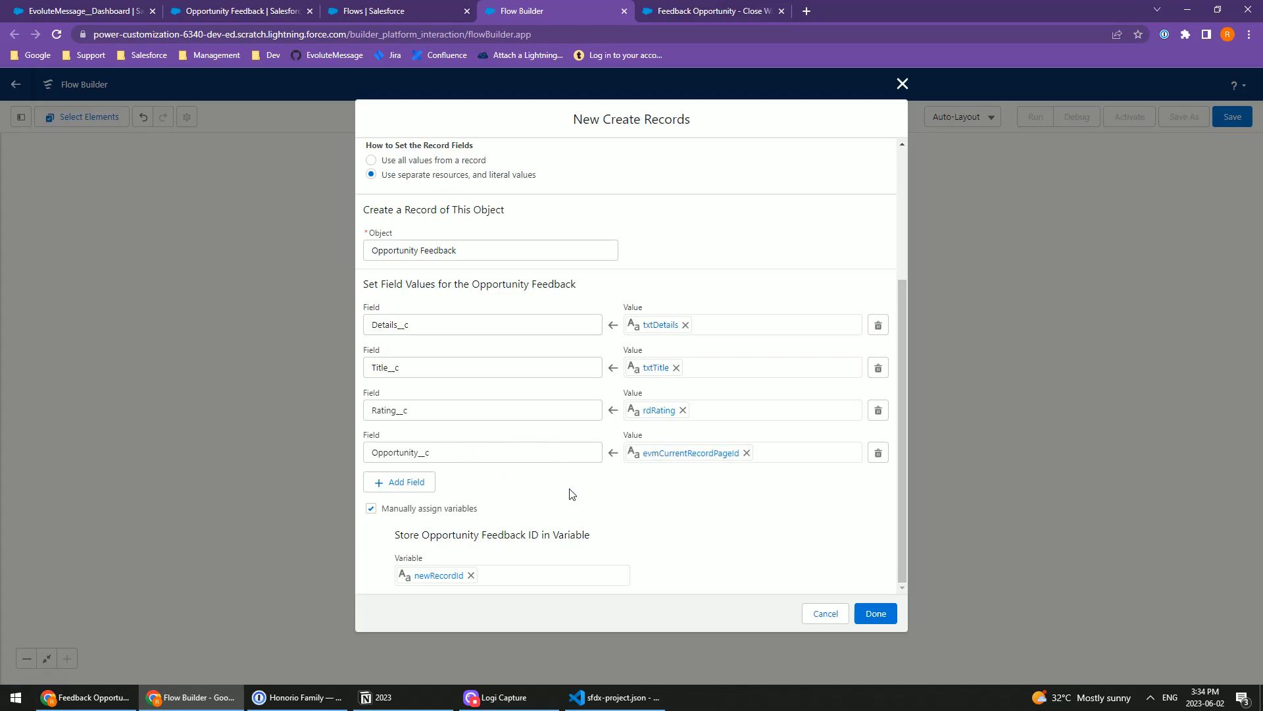
left_click(874, 619)
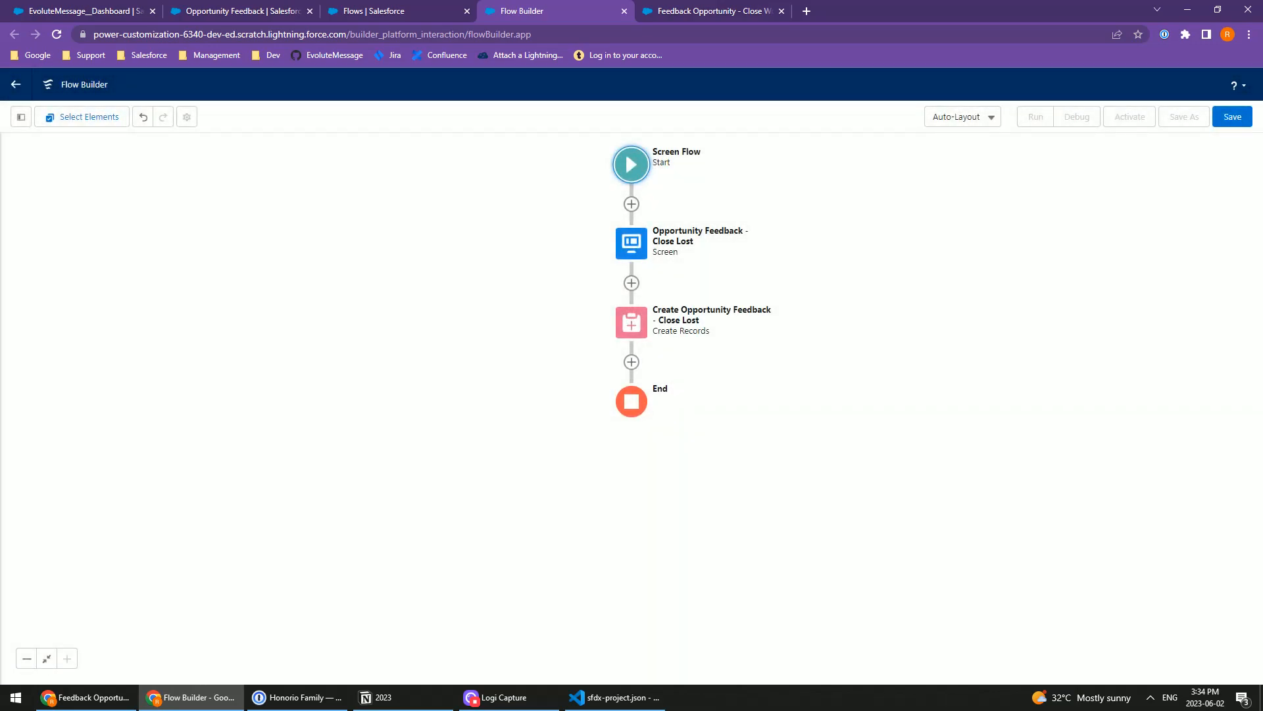
Step: Save the flow with the label Opportunity Feedback - Close Lost and activate it
left_click(1228, 125)
left_click(415, 327)
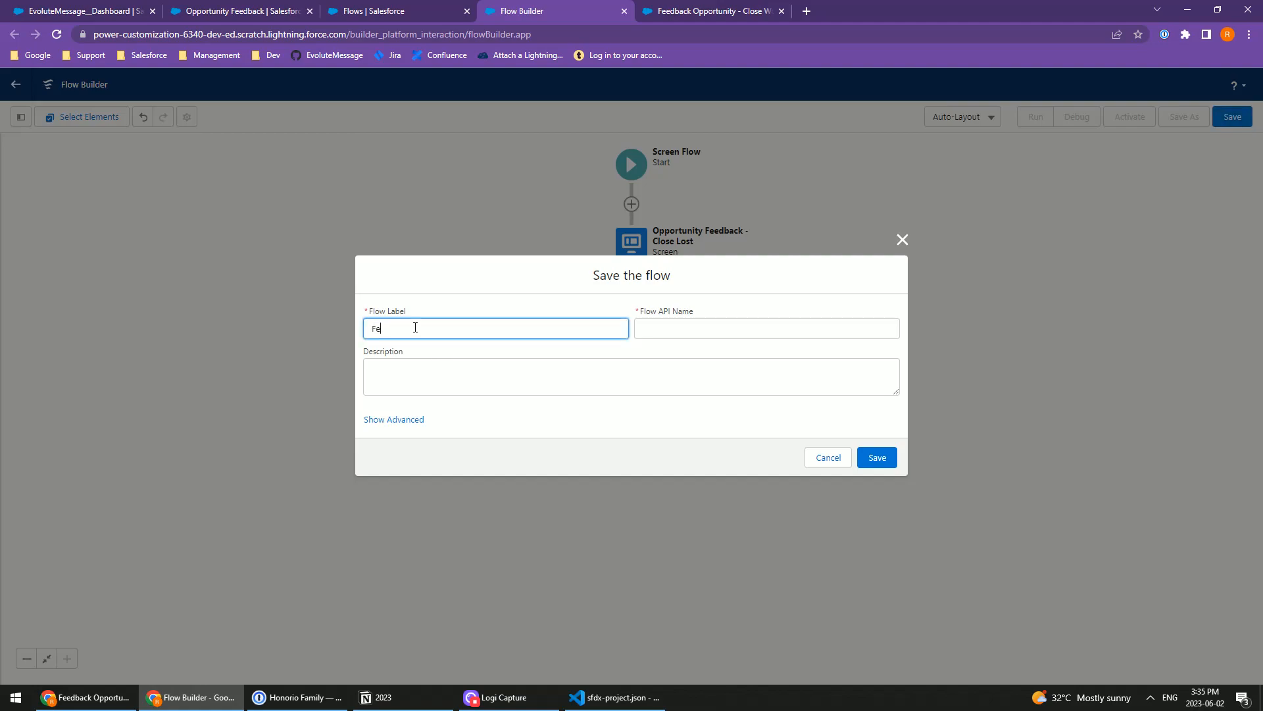
type("Feedba")
key("ctrl+a")
type("O")
key("Tab")
left_click(877, 458)
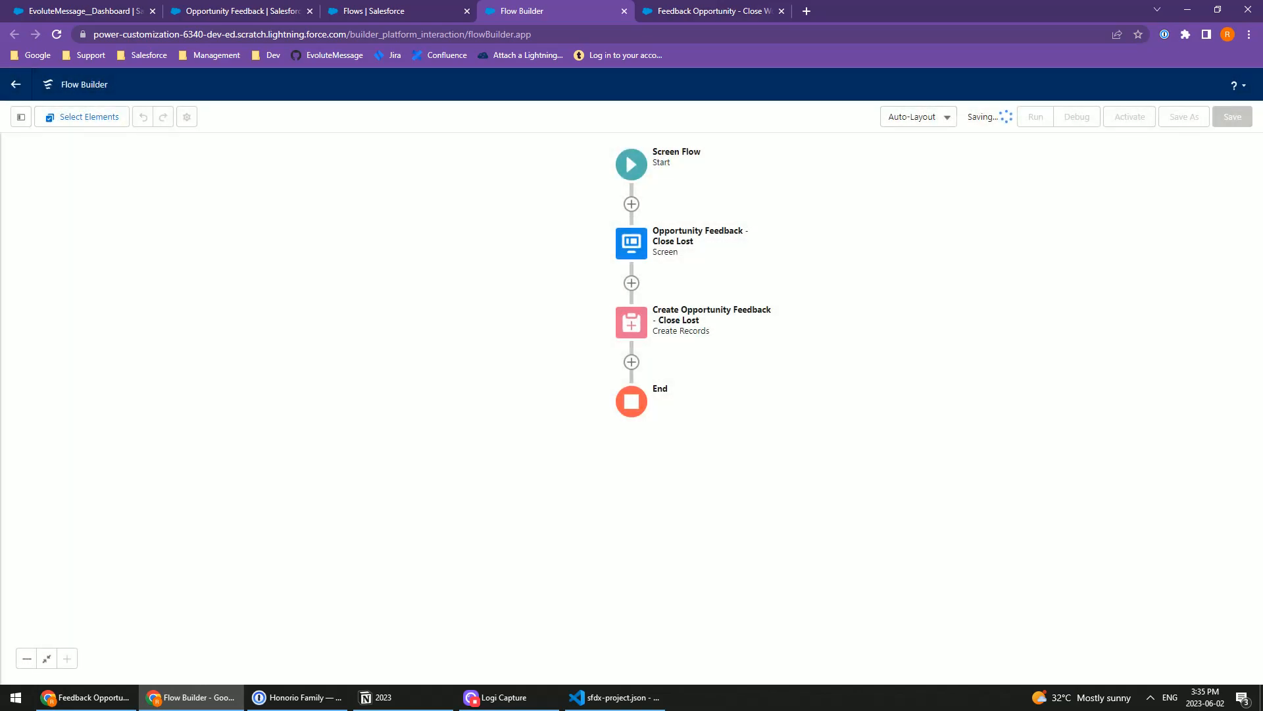
left_click(1135, 120)
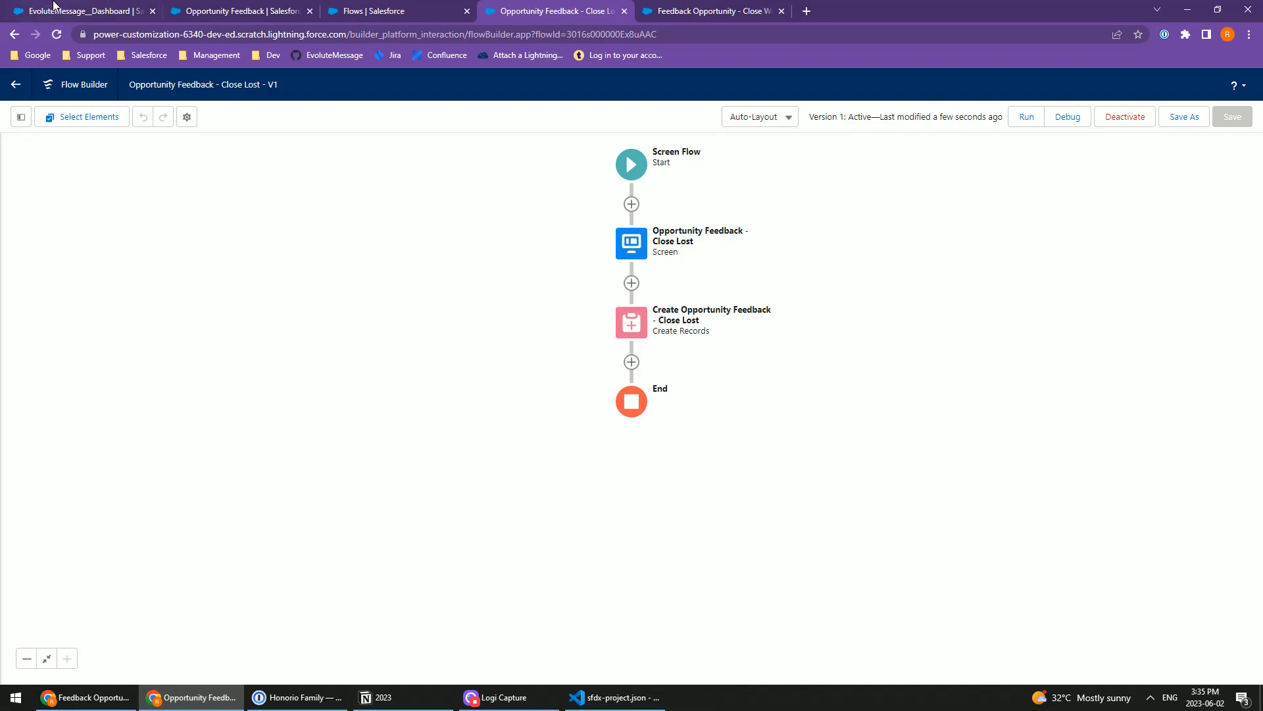
Step: Switch to the EvoluteMessage dashboard, refresh the list of flows and choose Opportunity Feedback - Close Lost
key("ctrl+1")
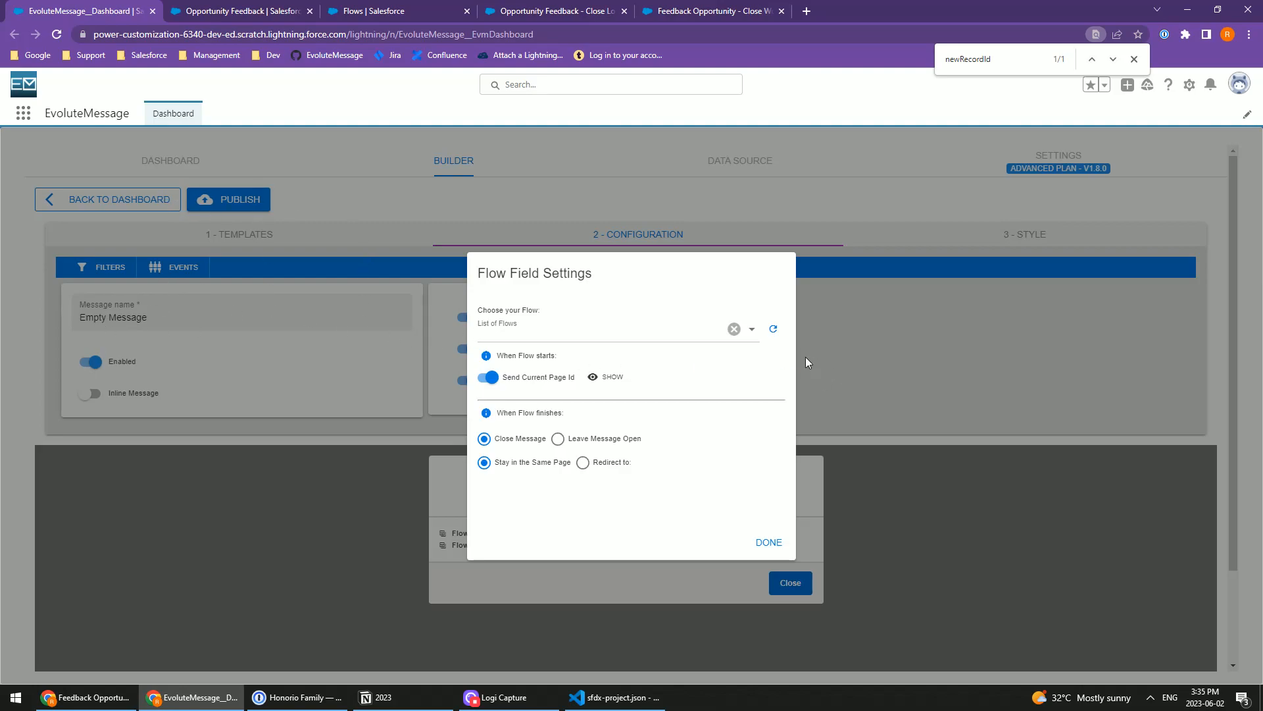
left_click(773, 329)
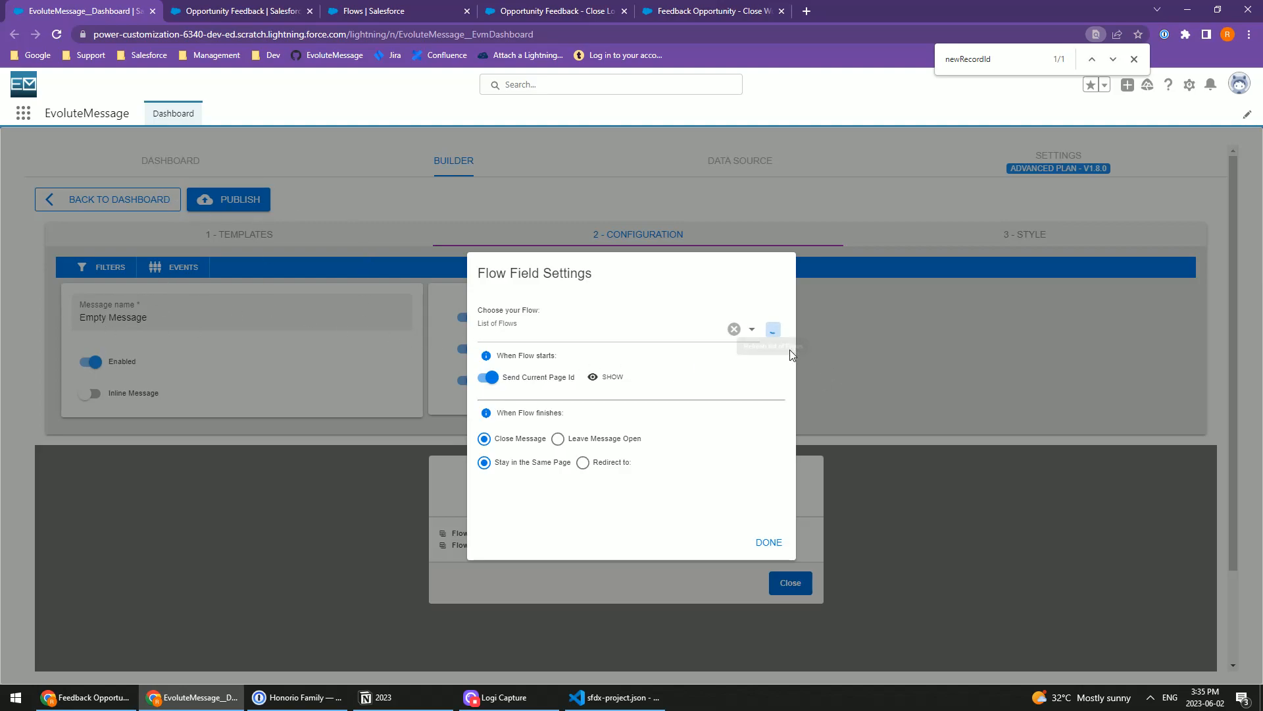
left_click(551, 324)
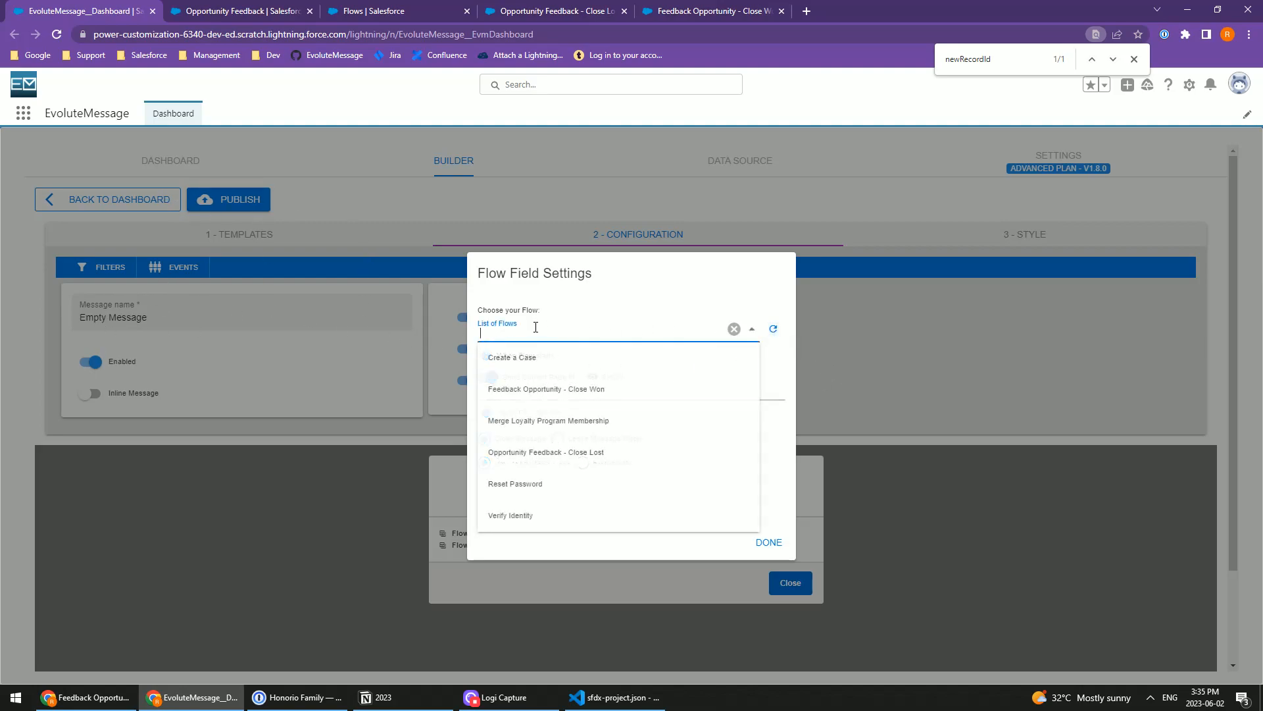
left_click(557, 456)
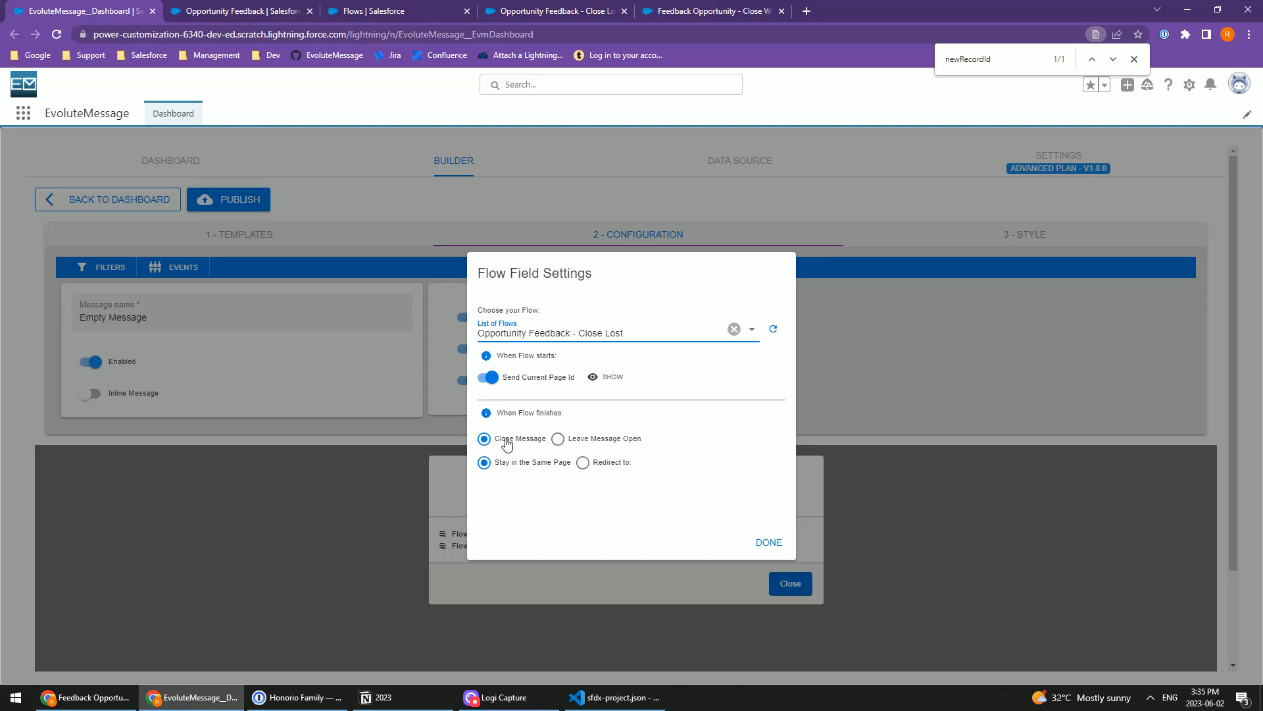
Step: Have the message close when the flow finishes and redirect to the new record with the URL /{!evmCreatedRecordId}
left_click(482, 442)
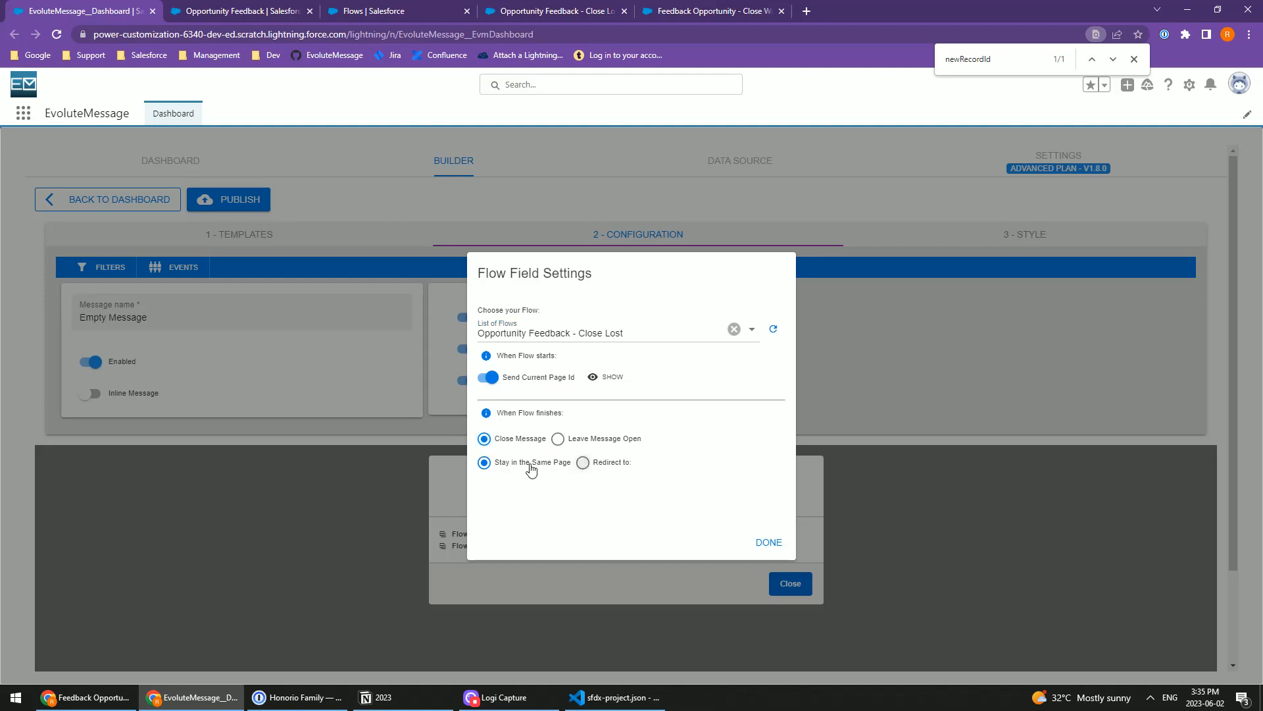
left_click(583, 463)
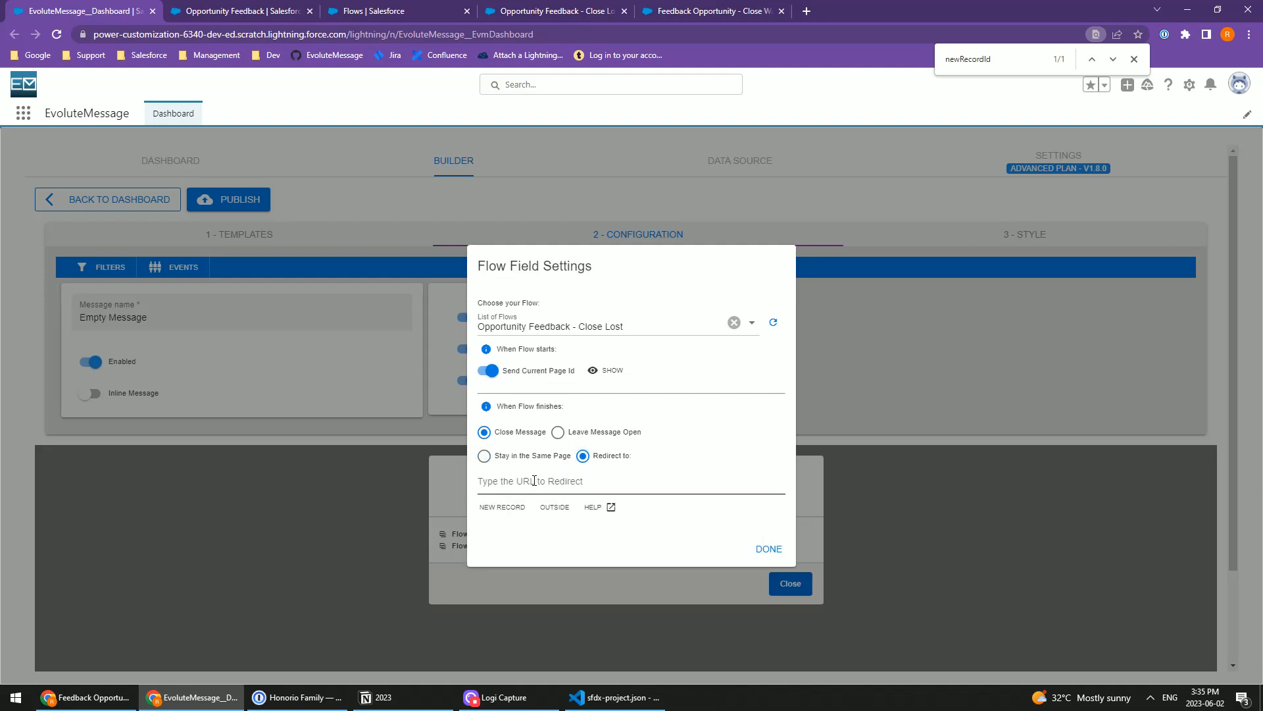
left_click(501, 507)
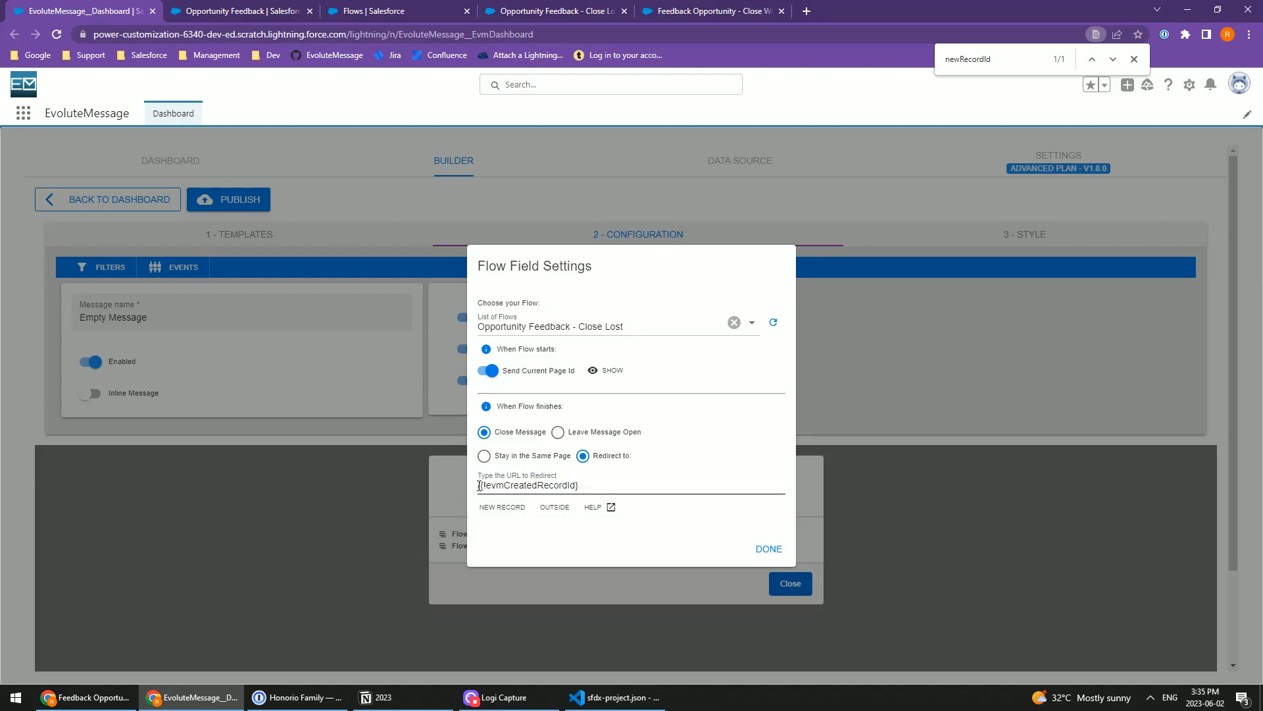
Step: Try free sample text as the redirect URL and restore the new-record URL
triple_click(522, 485)
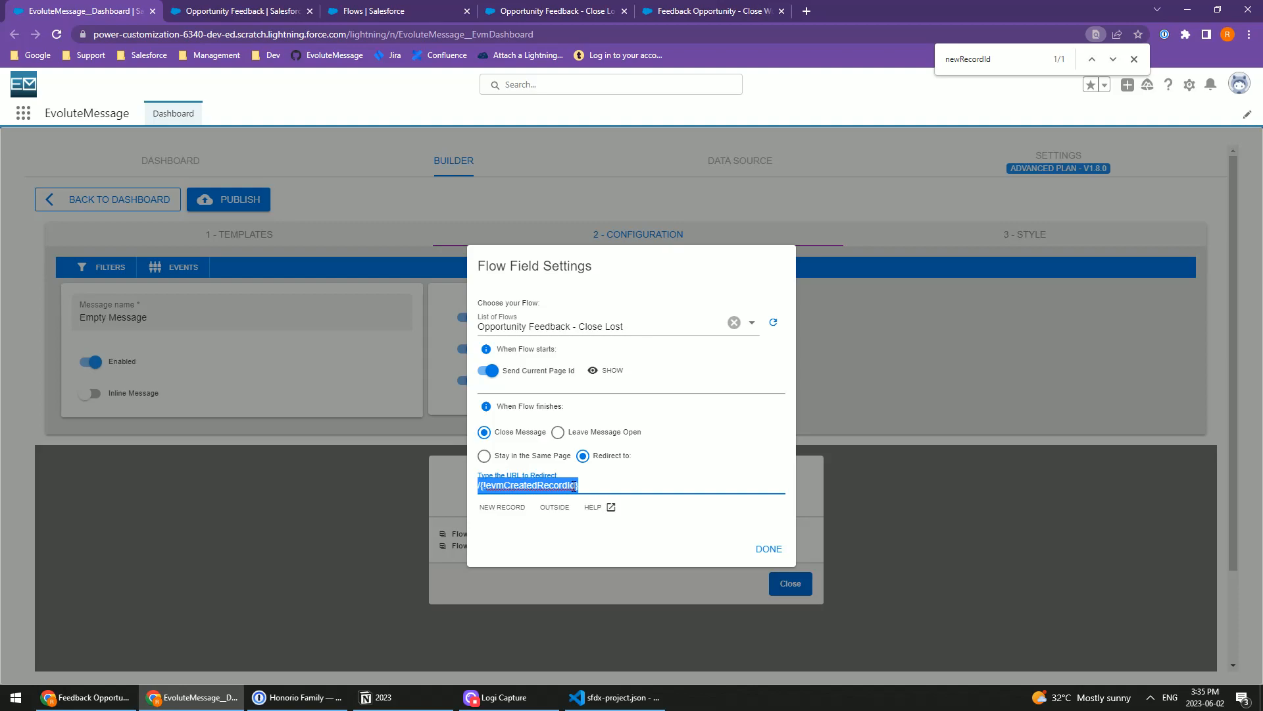
key("Home")
type("fdsfs")
key("ctrl+a")
type("fdsf")
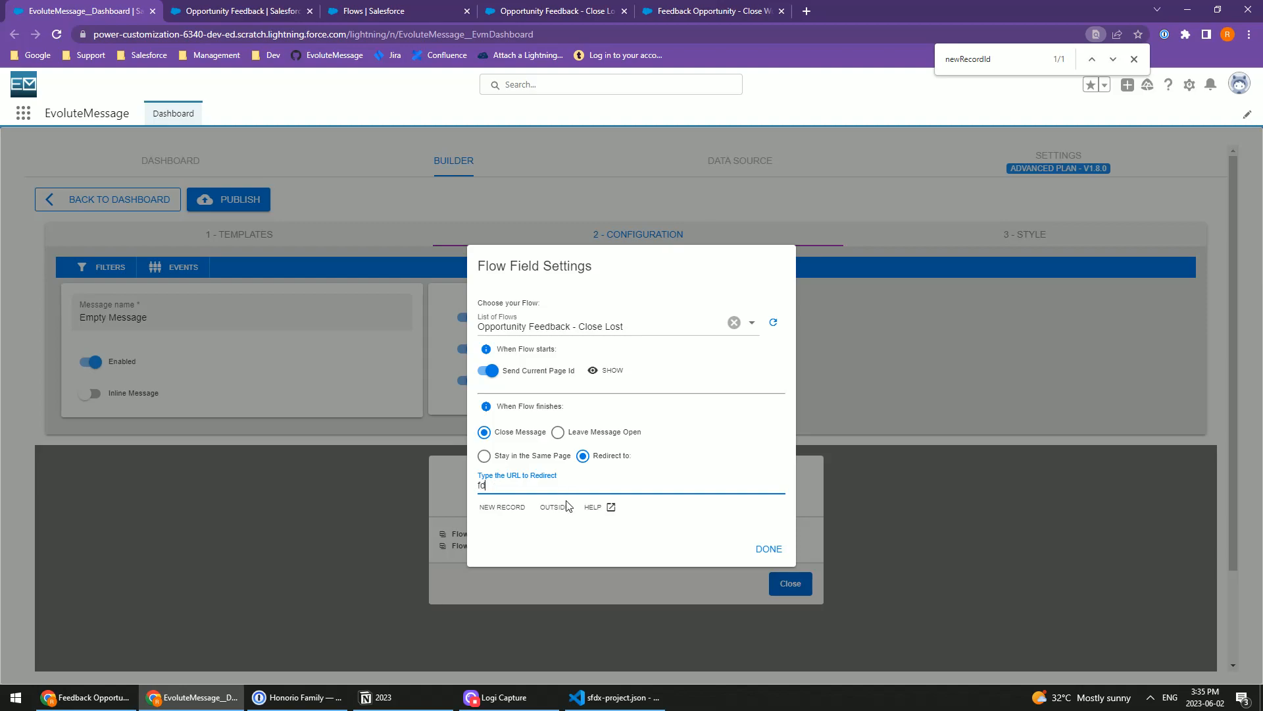
left_click(502, 506)
left_click_drag(579, 485, 480, 487)
left_click(554, 507)
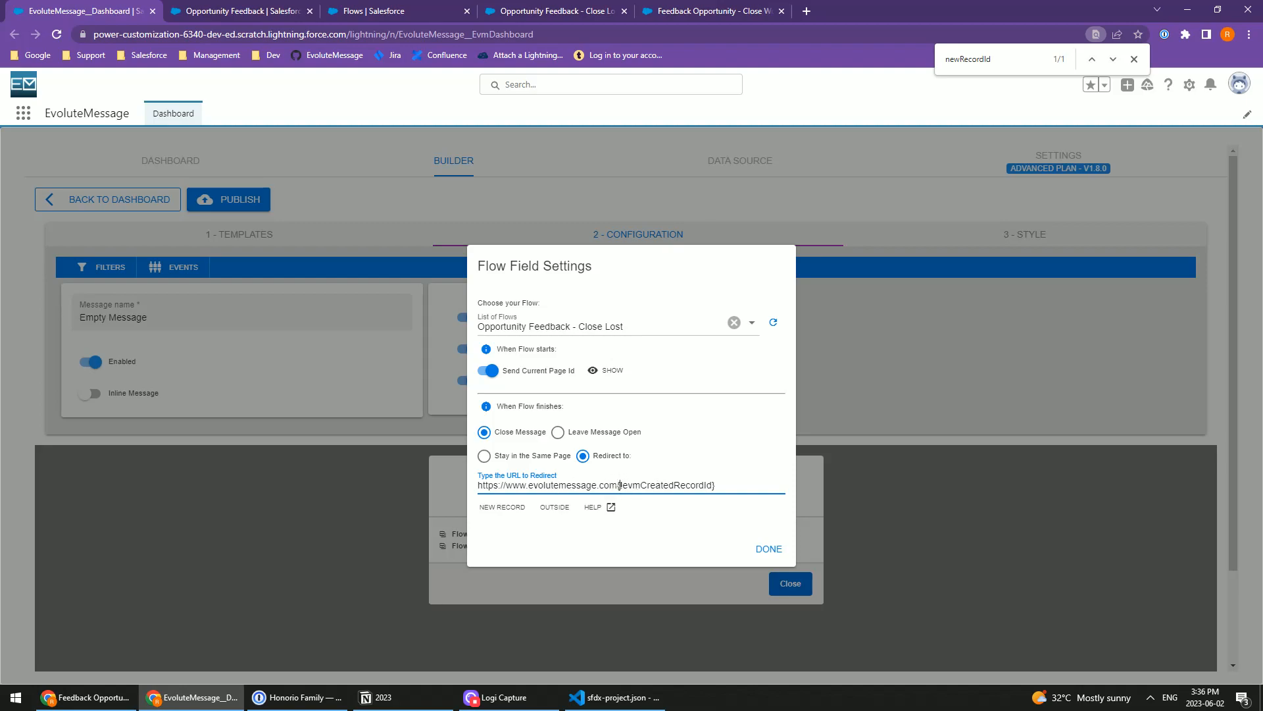
left_click_drag(617, 485, 459, 491)
key("BackSpace")
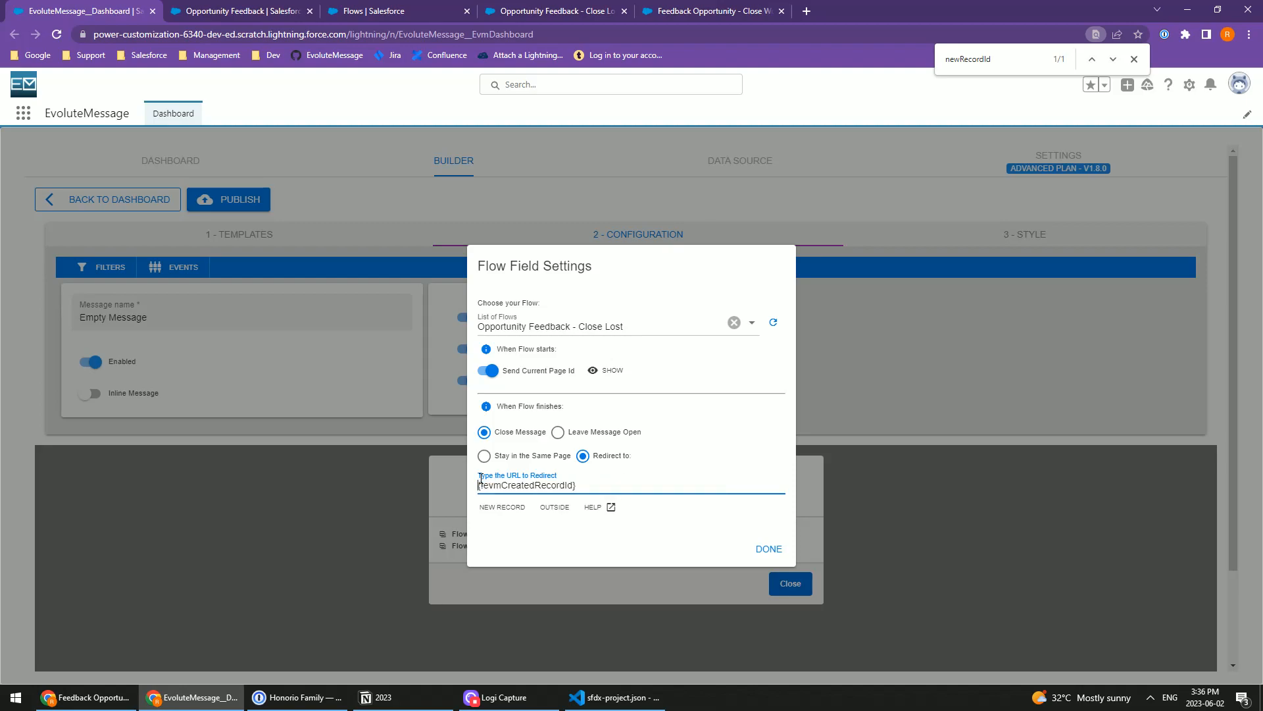
left_click(505, 504)
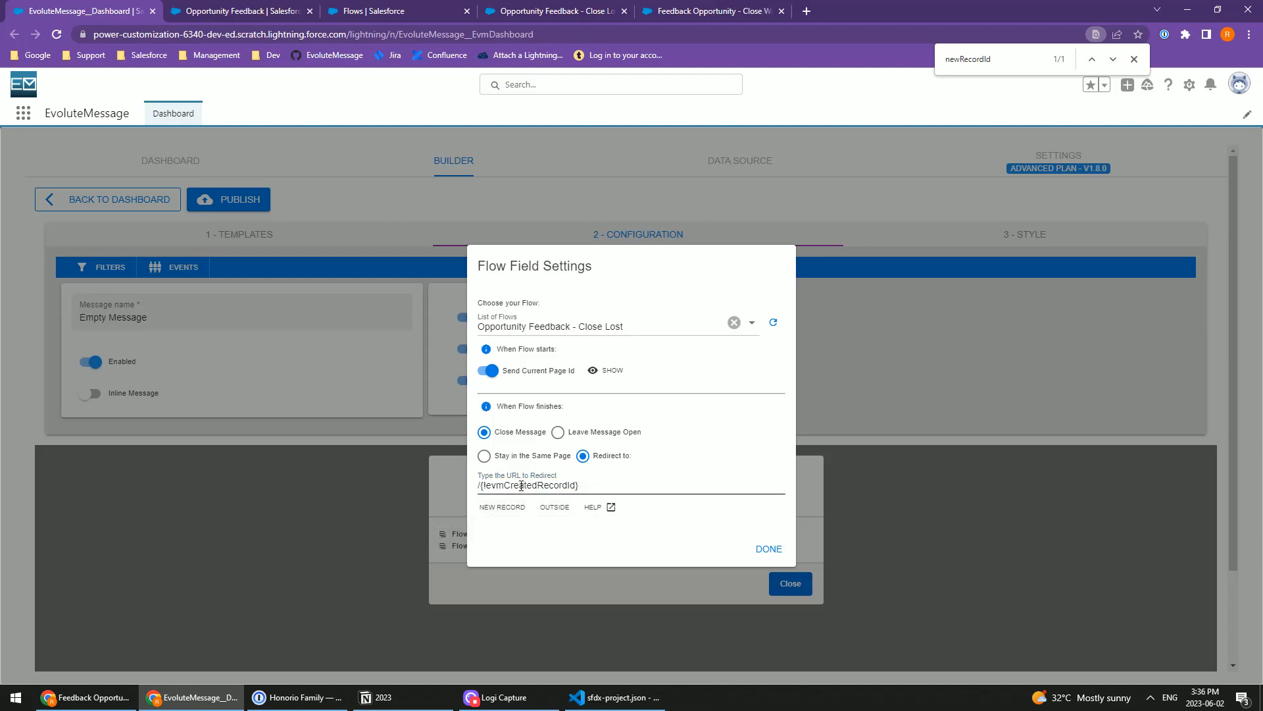
Step: Select evmCreatedRecordId in the redirect URL for replacement and copy the newRecordId variable's name from the Flow Builder
double_click(526, 489)
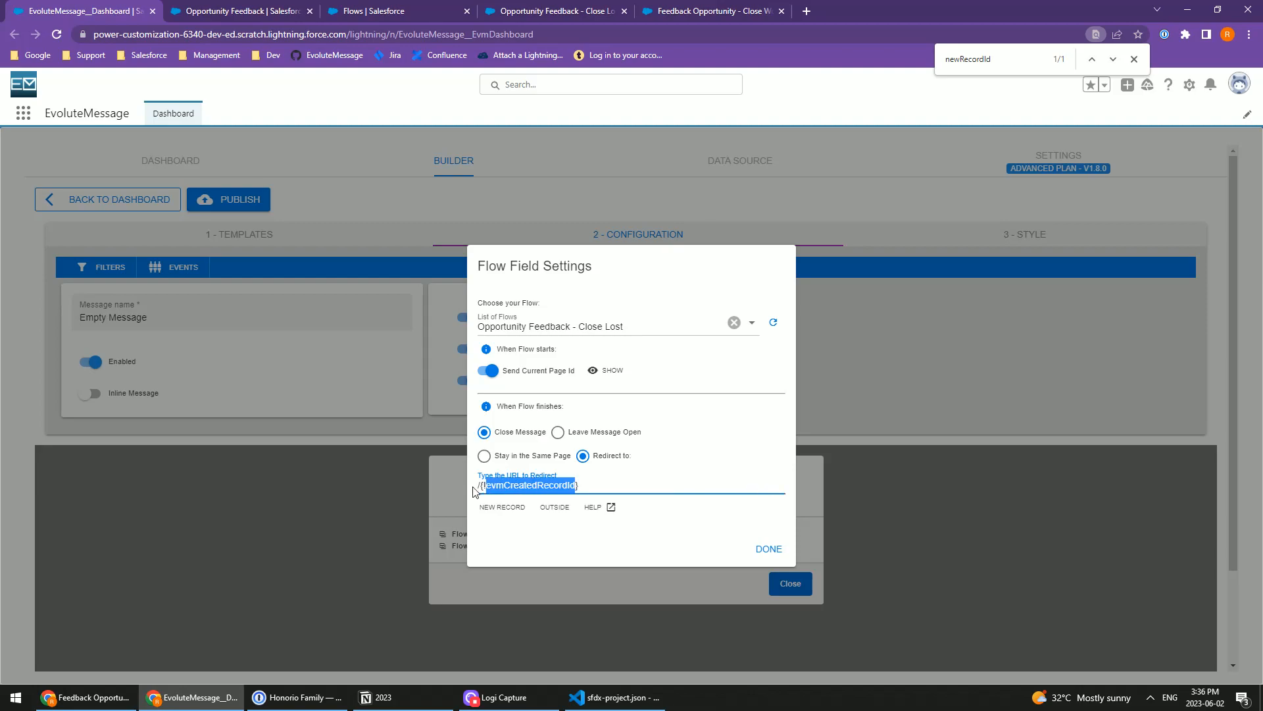
left_click(548, 11)
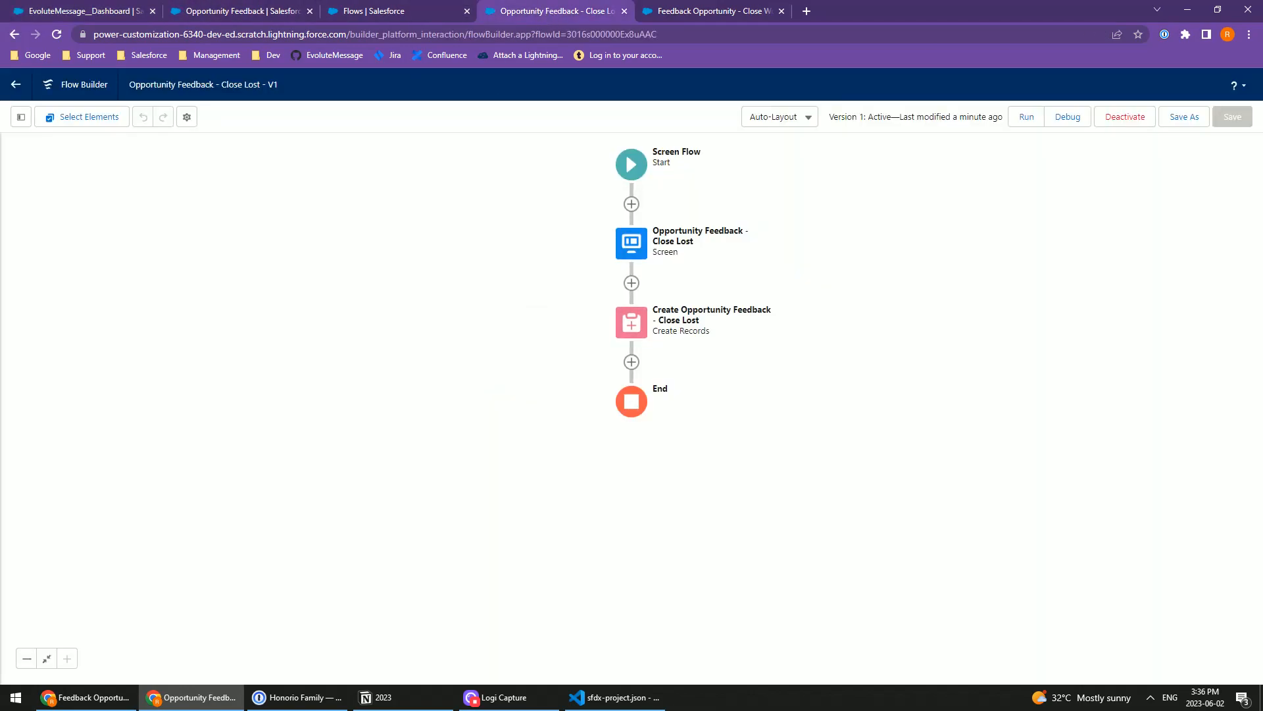
left_click(20, 116)
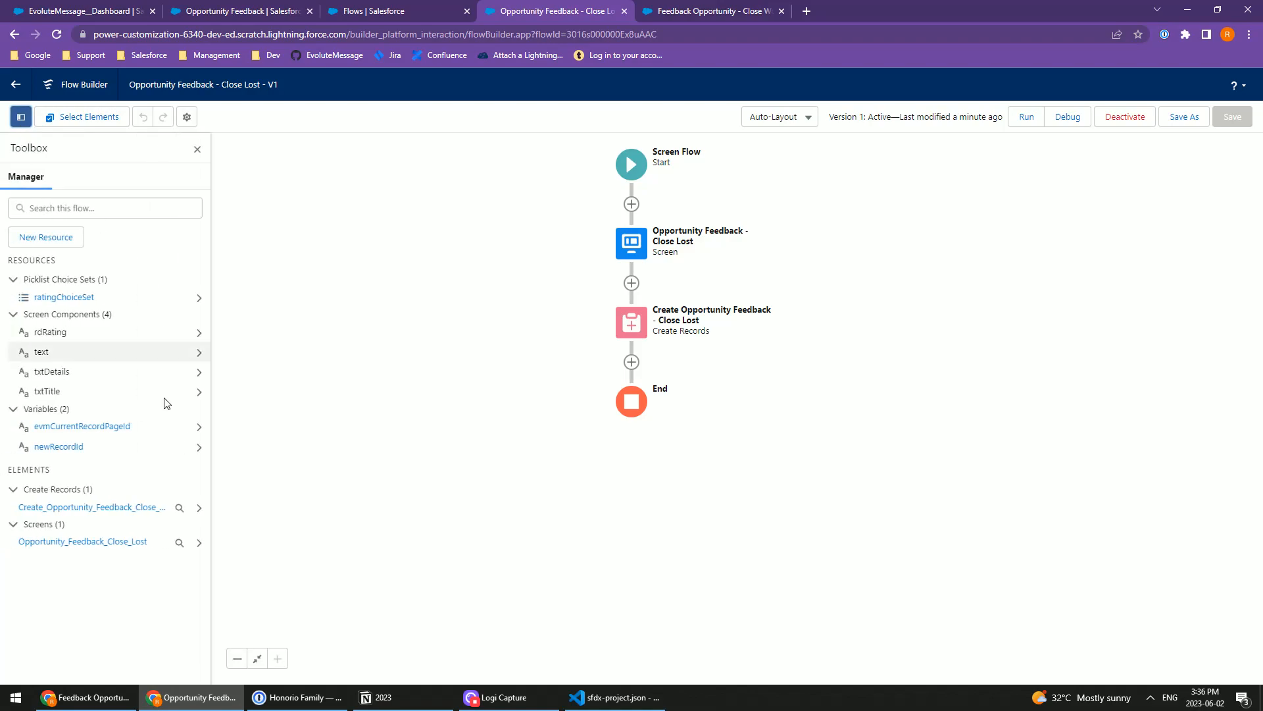
left_click(73, 448)
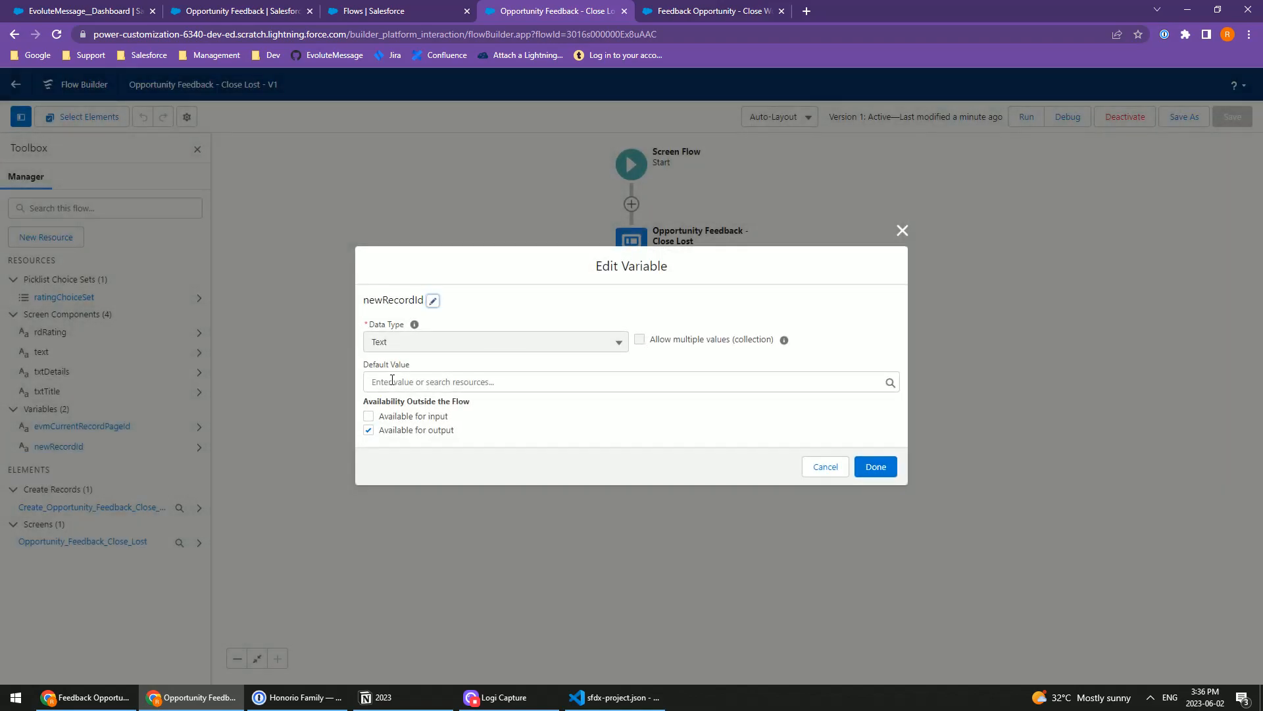
double_click(383, 300)
key("ctrl+c")
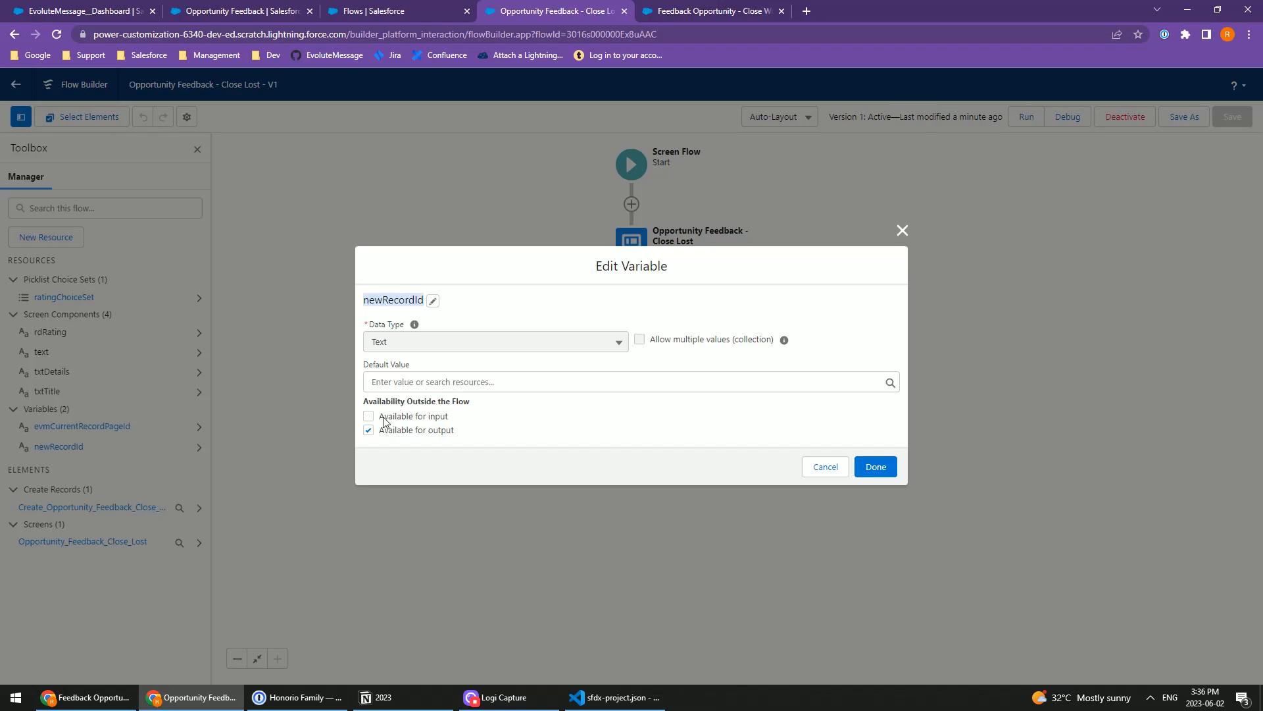
Step: Return to the EvoluteMessage dashboard, set the redirect URL to /{!newRecordId} and finish the Flow Field Settings
left_click(103, 12)
key("ctrl+v")
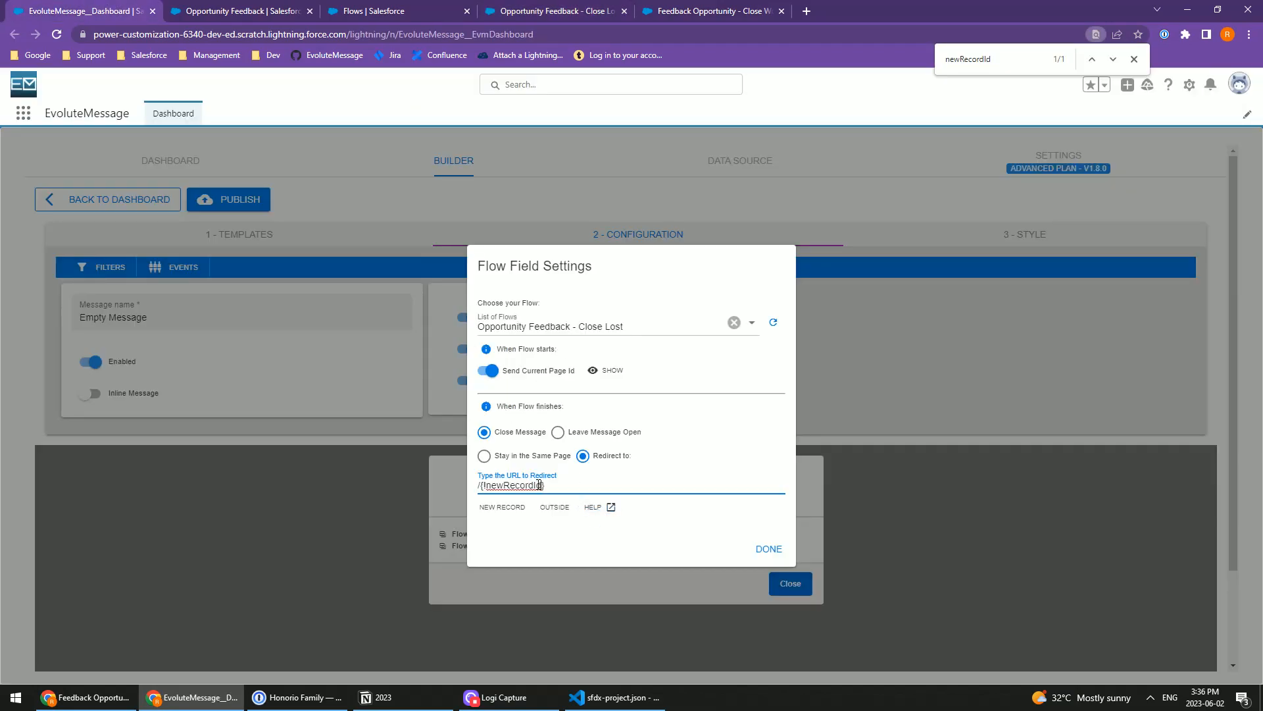
left_click(768, 549)
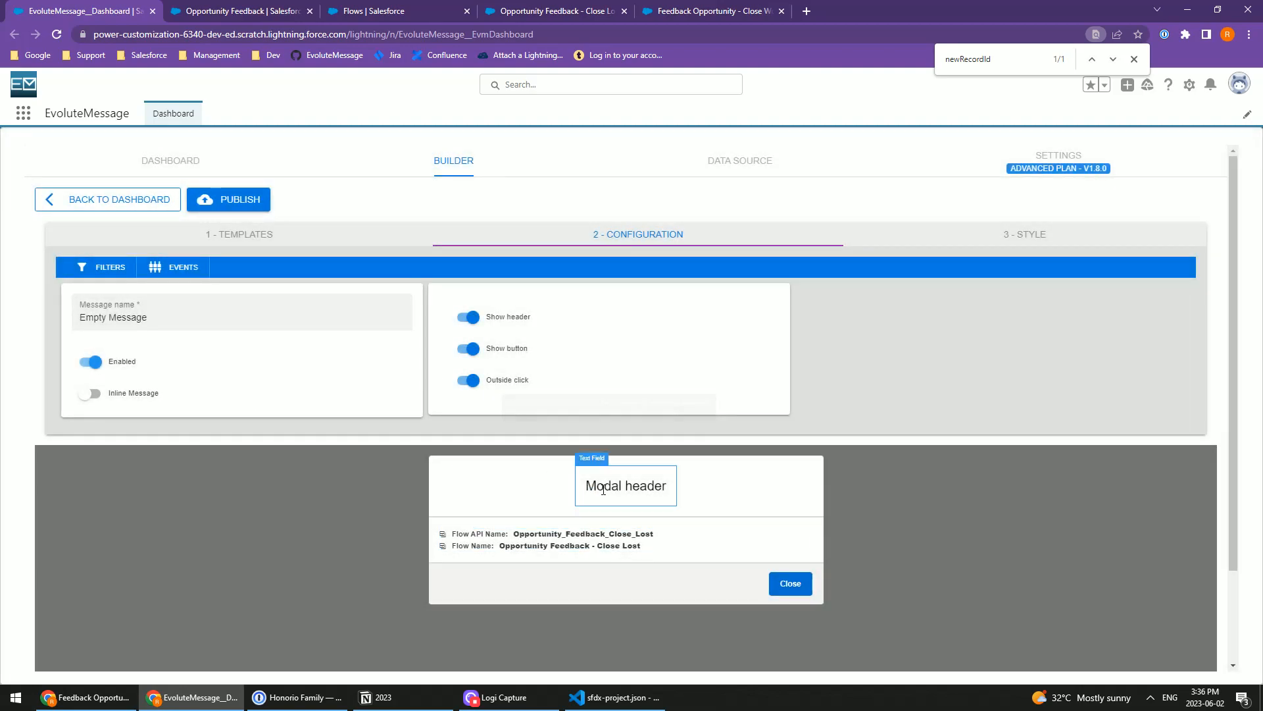
Step: Switch to the Close Lost flow in Flow Builder and view its feedback screen's heading and Submit button
left_click(409, 8)
left_click(533, 15)
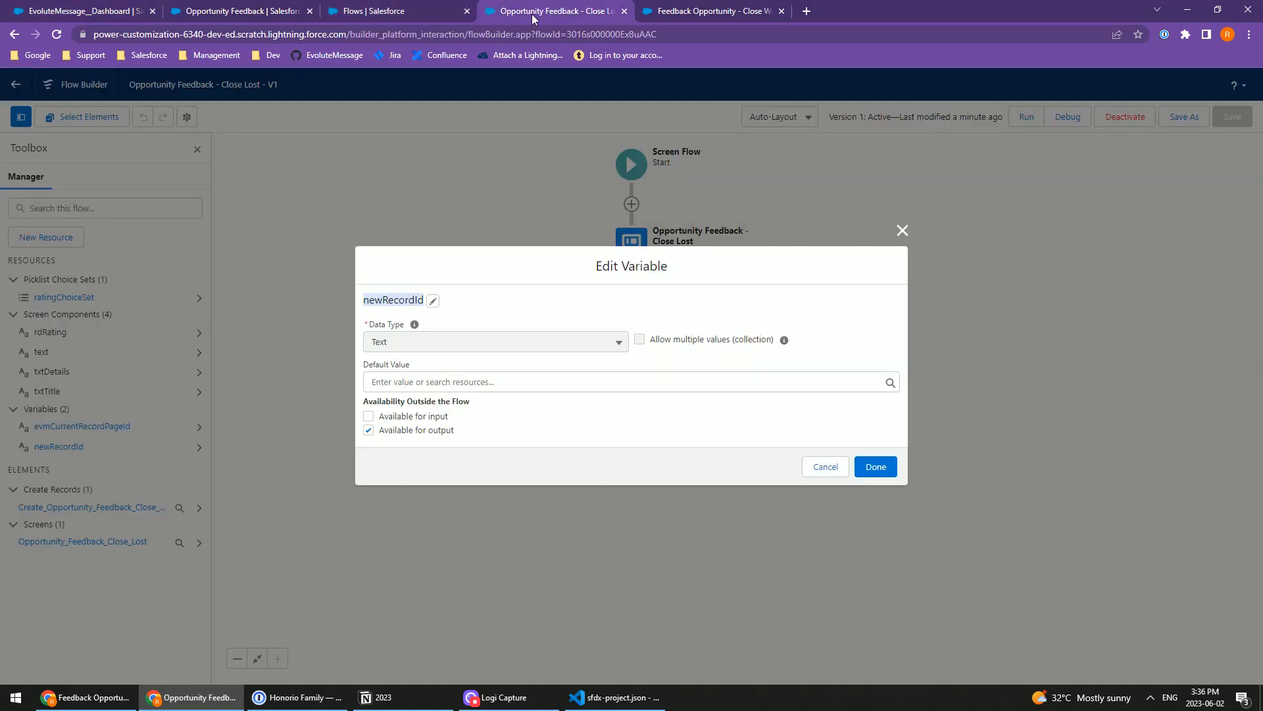
left_click(901, 230)
left_click(632, 242)
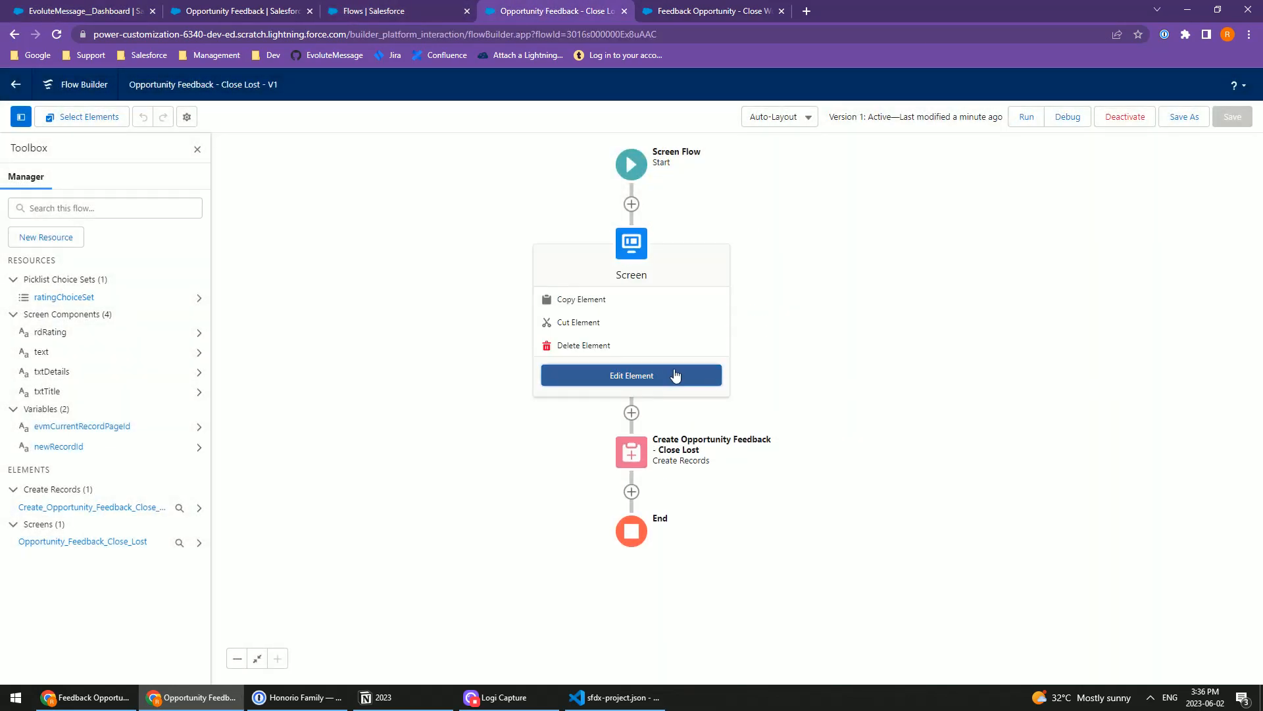
left_click(675, 375)
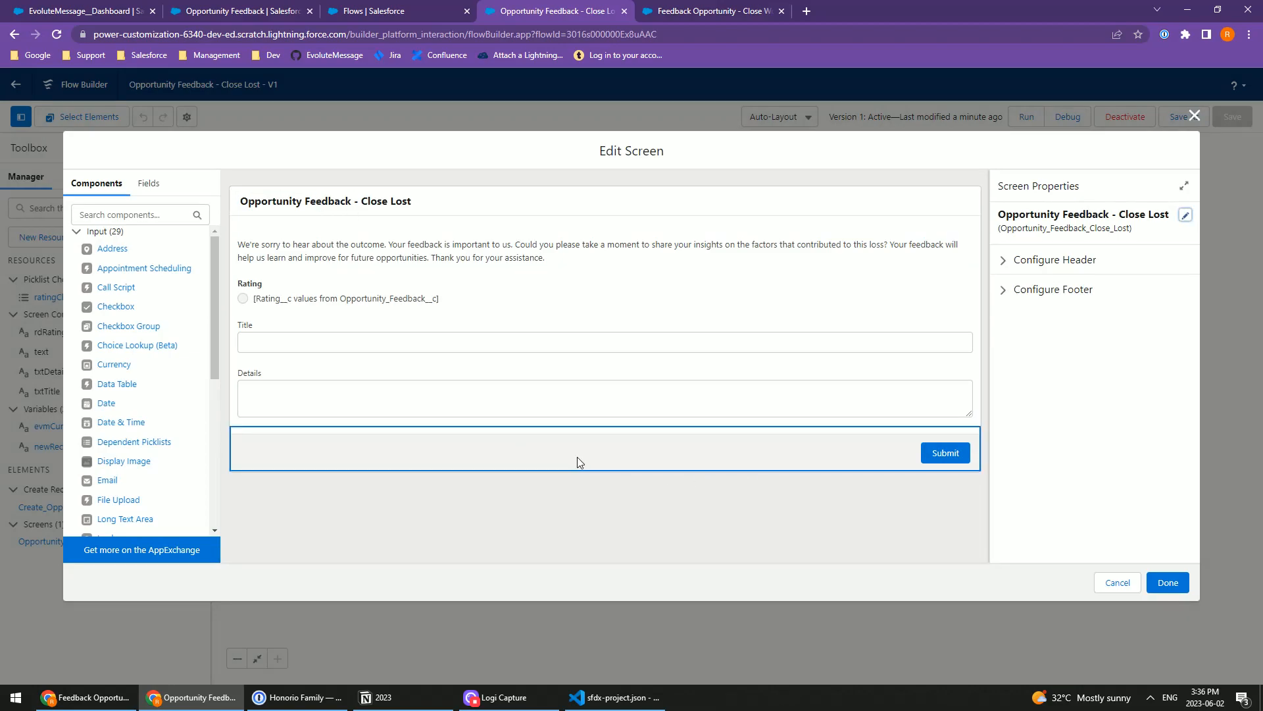
Step: Return to the EvoluteMessage dashboard and turn off the header and button of the message
key("ctrl+1")
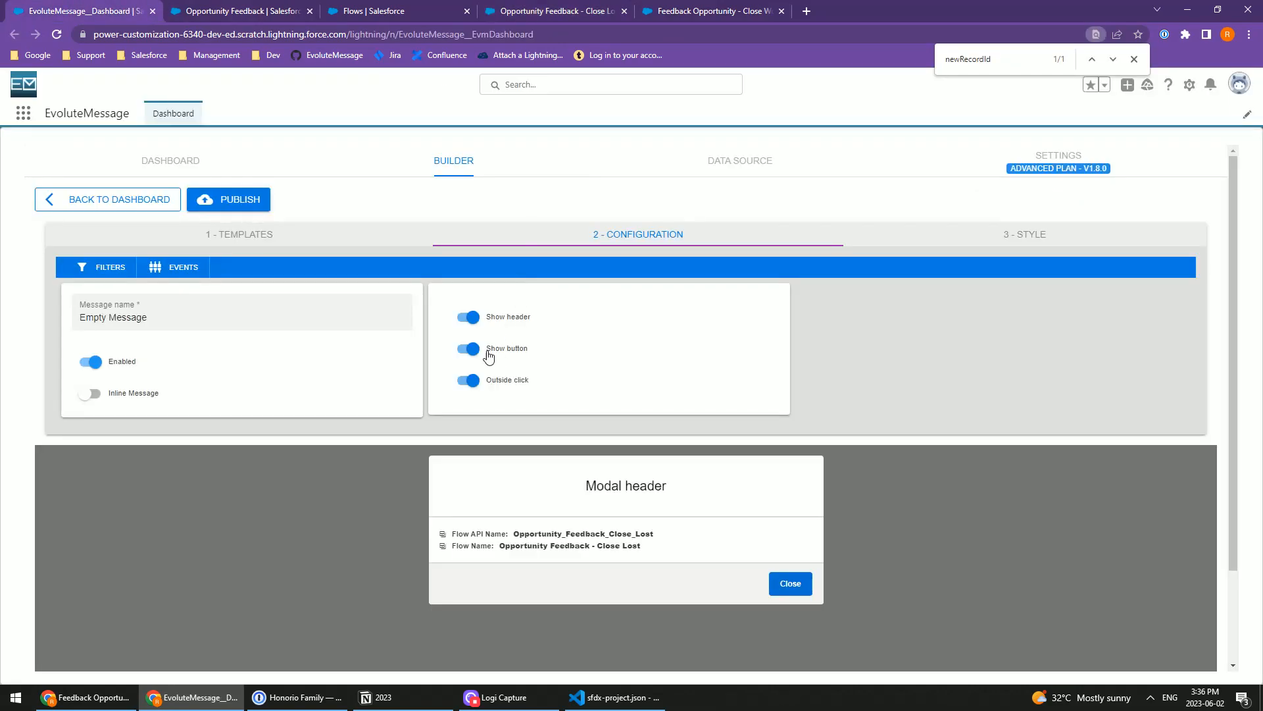
left_click(467, 317)
left_click(472, 352)
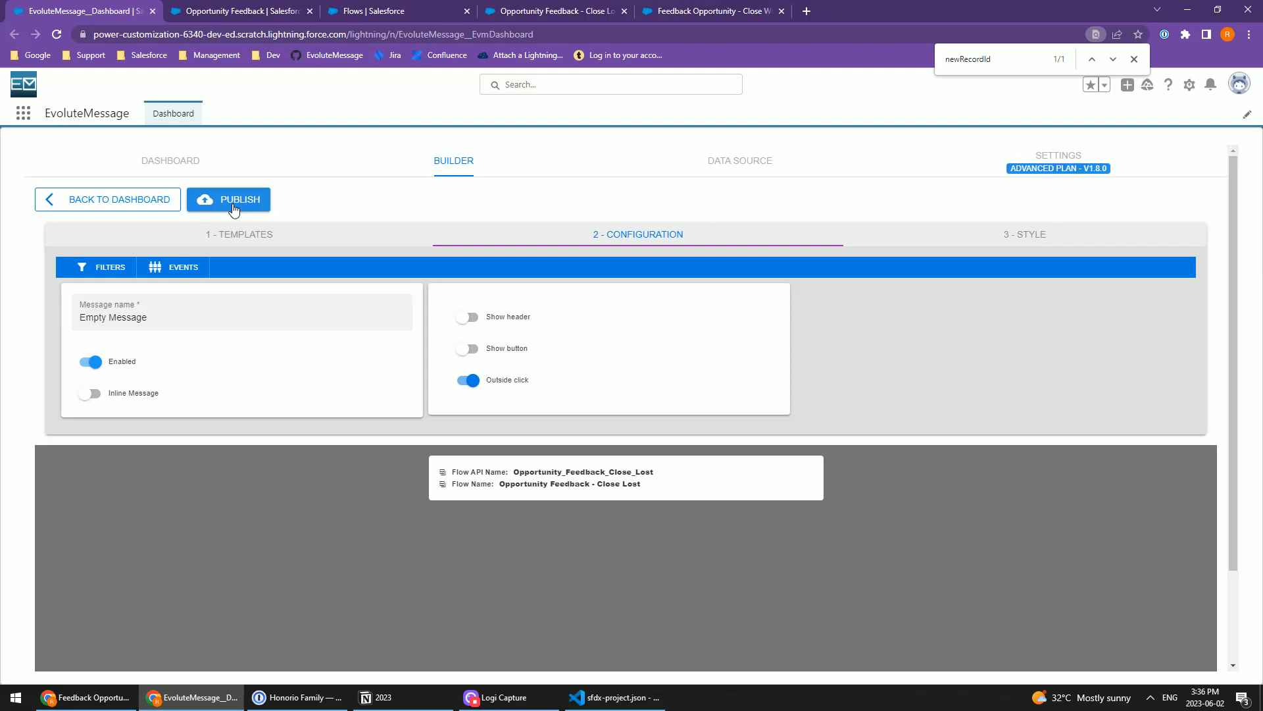
Step: Rename the message as Opportunity - Close Lost and publish it
left_click_drag(187, 319, 2, 313)
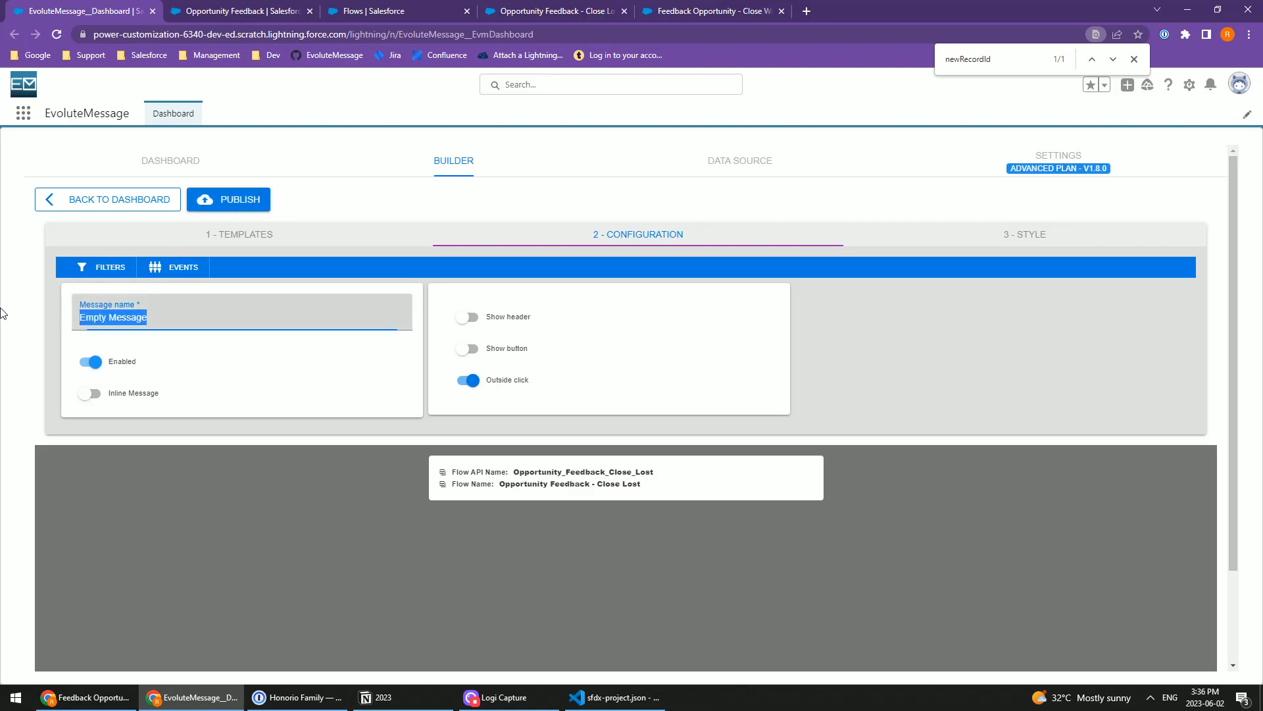
type("Opportunity - Close Lost")
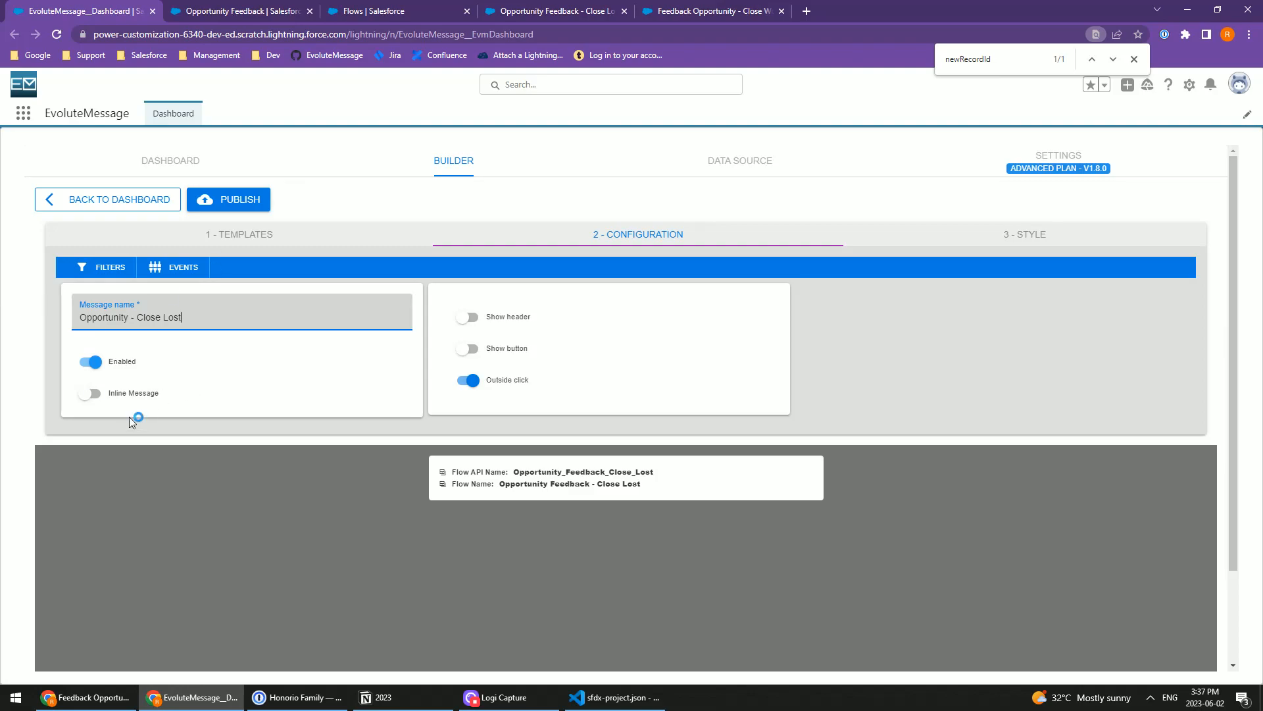
left_click(228, 203)
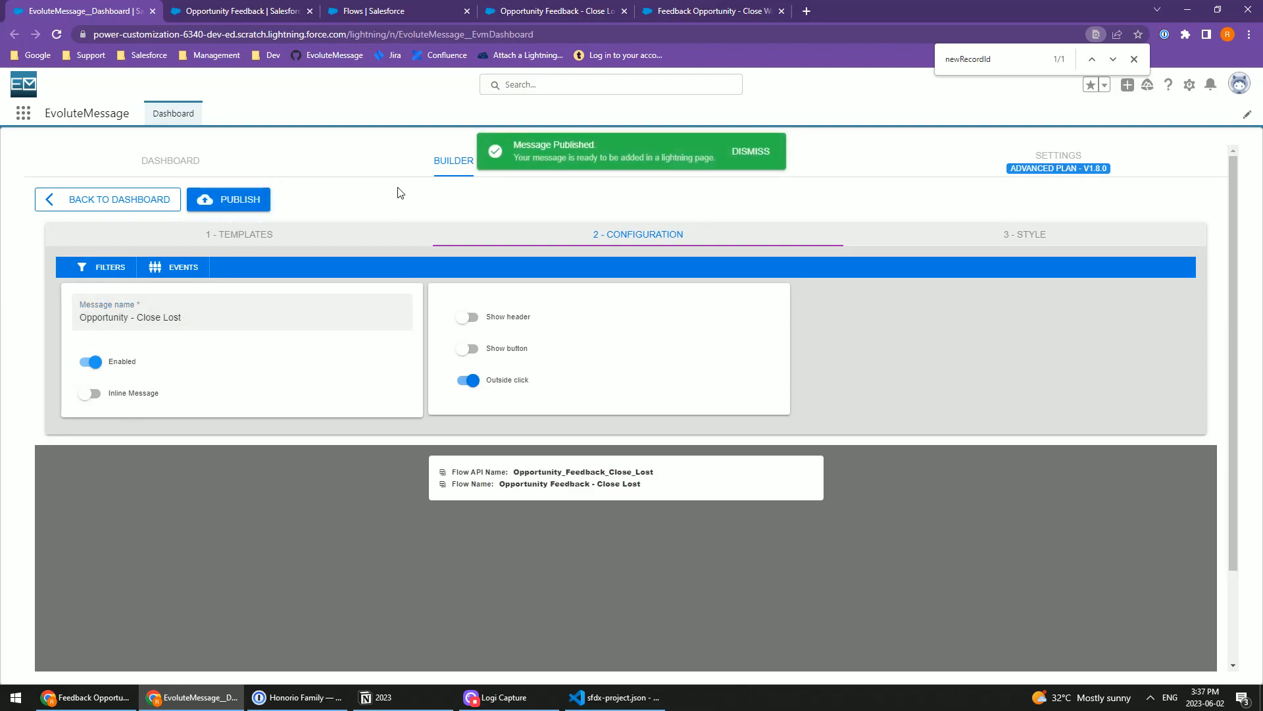
Step: Add a new flow message named Opportunity - Close Won with its header and button turned off
left_click(60, 200)
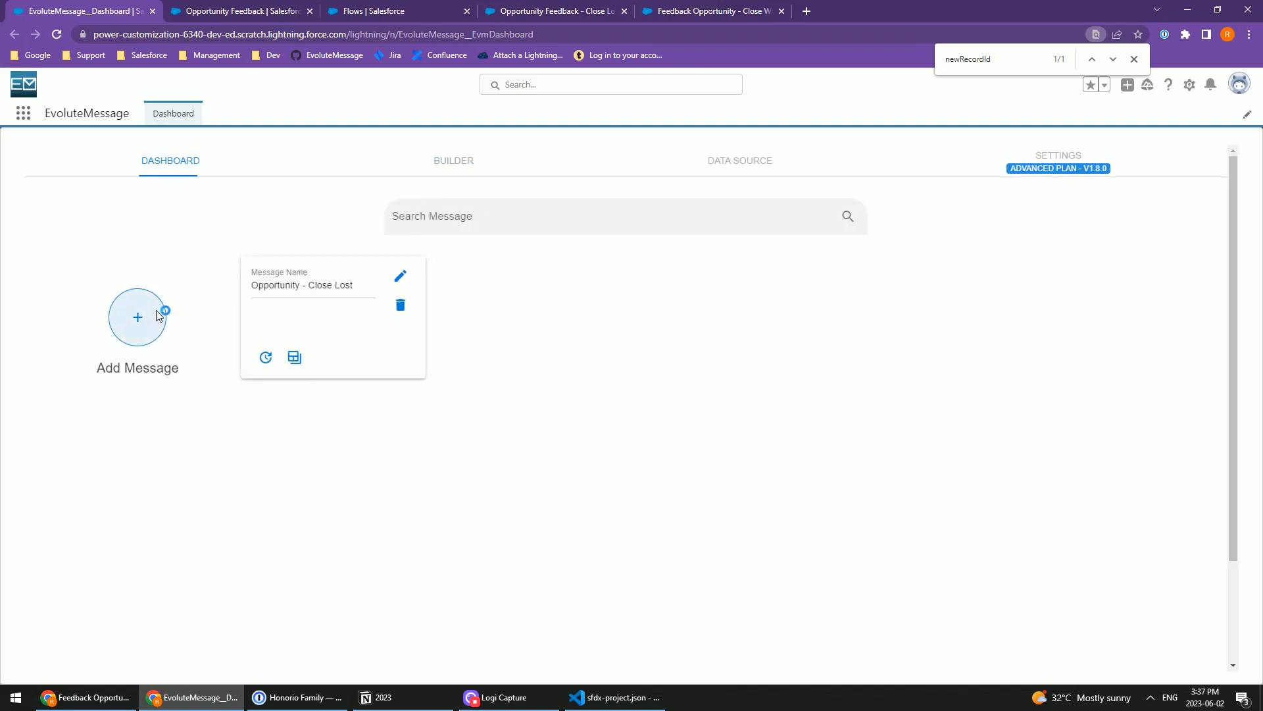
left_click(153, 320)
left_click(550, 383)
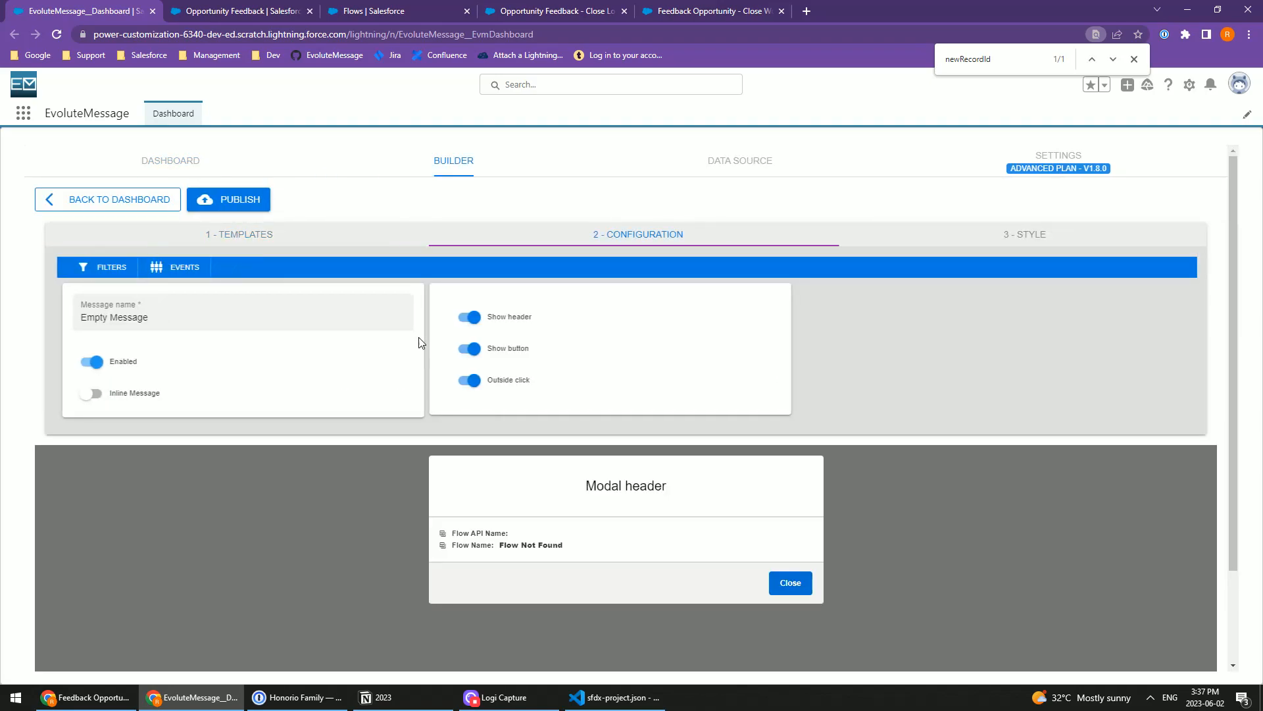
triple_click(136, 318)
type("Opportunity - Close Won")
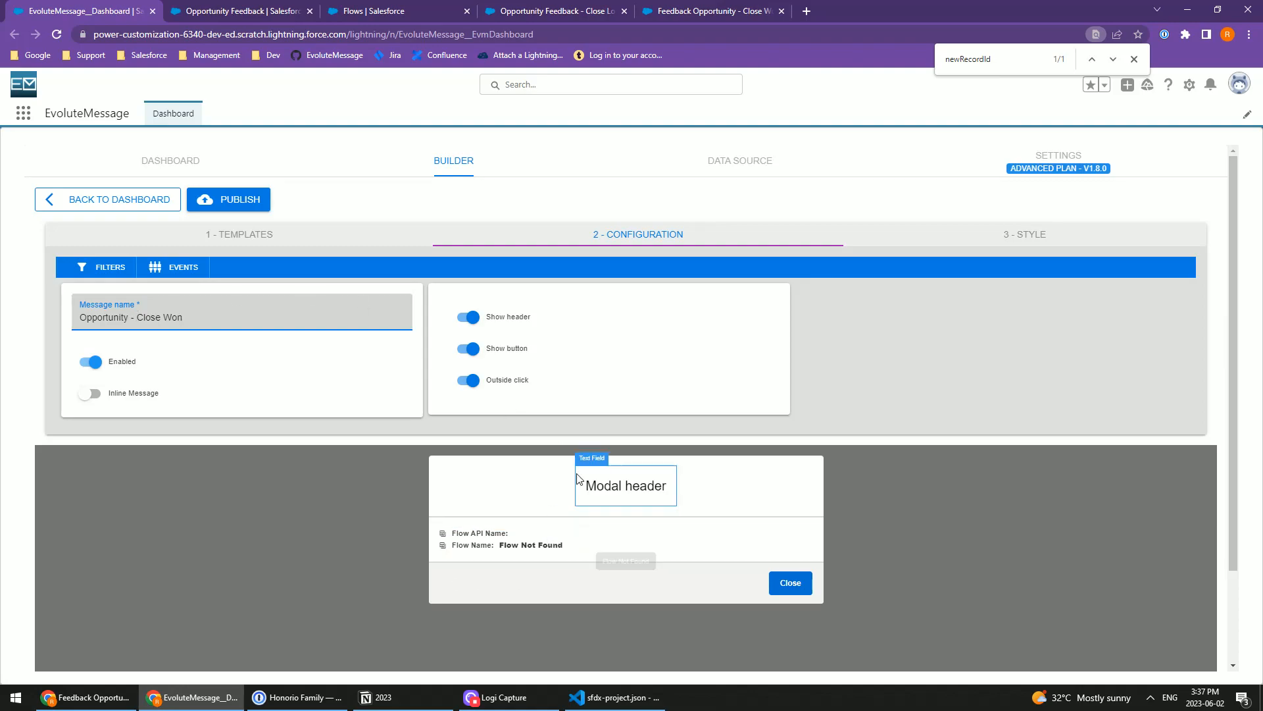
left_click(467, 317)
left_click(500, 348)
Step: Open the new message's Flow Field Settings and choose the Feedback Opportunity - Close Won flow
left_click(516, 478)
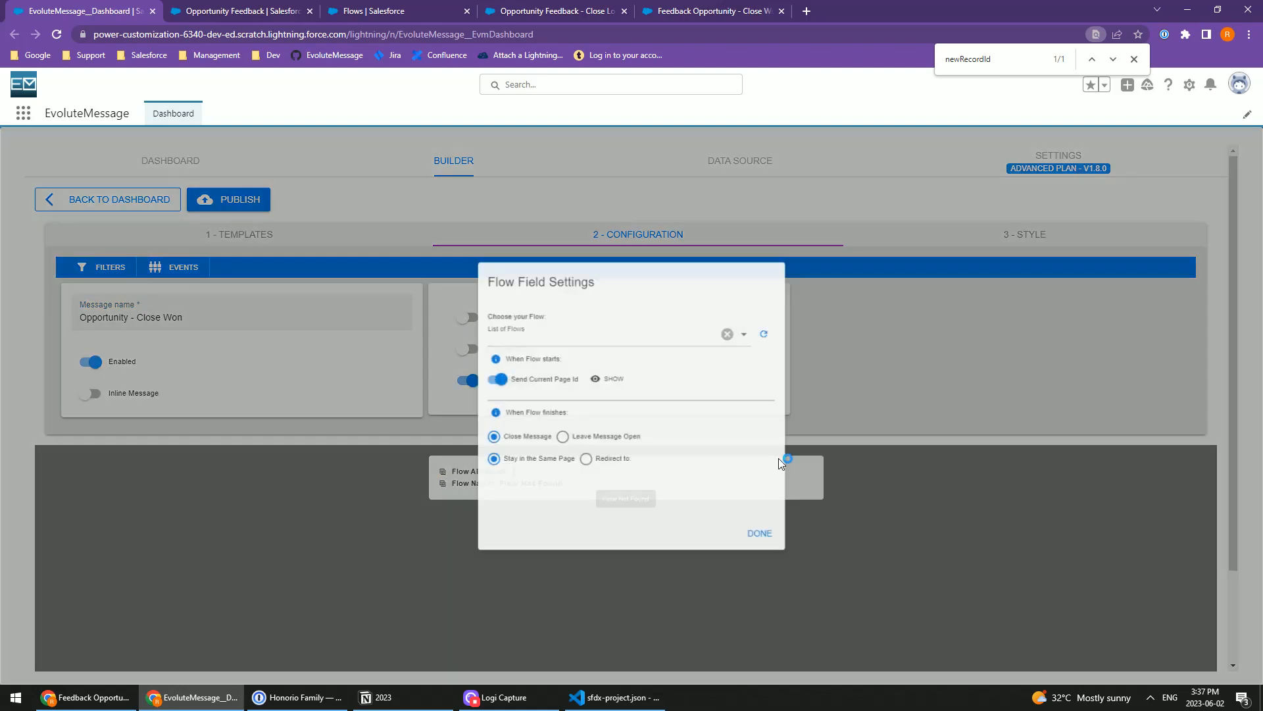
left_click(565, 333)
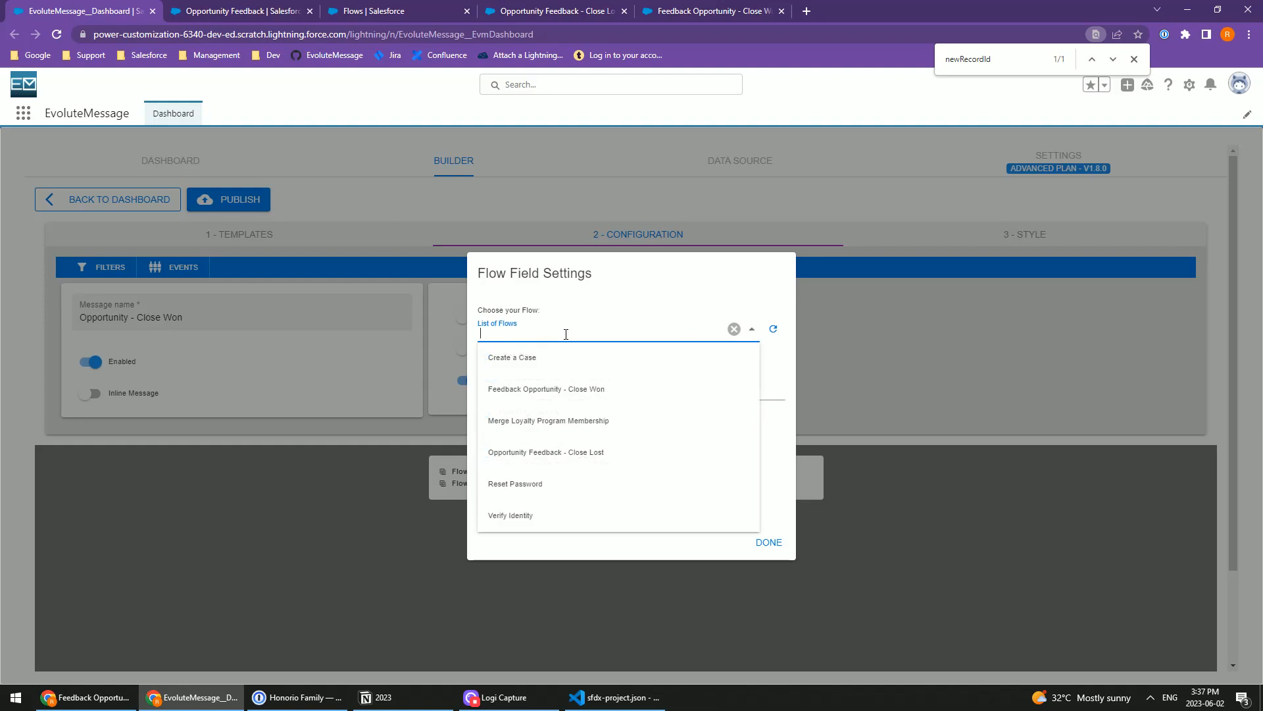
left_click(574, 392)
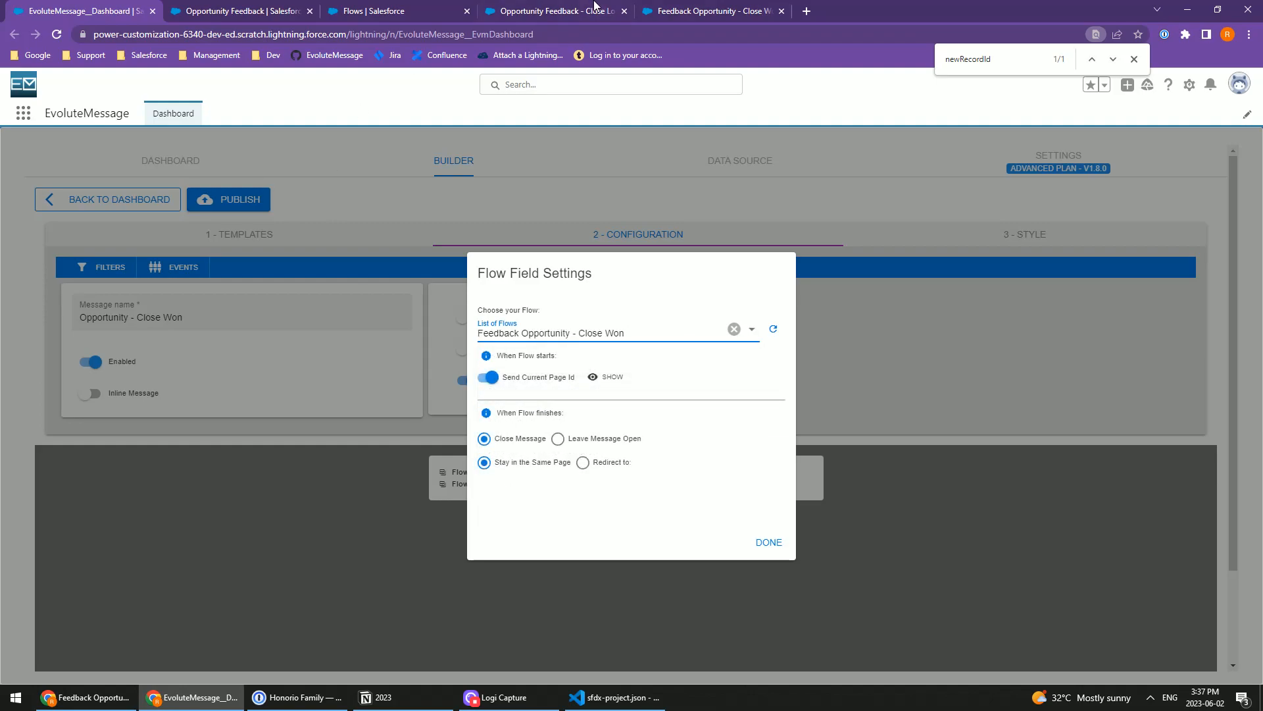
Step: Check the newRecordId variable's name and output availability in the Close Won flow in Flow Builder
left_click(595, 9)
left_click(724, 9)
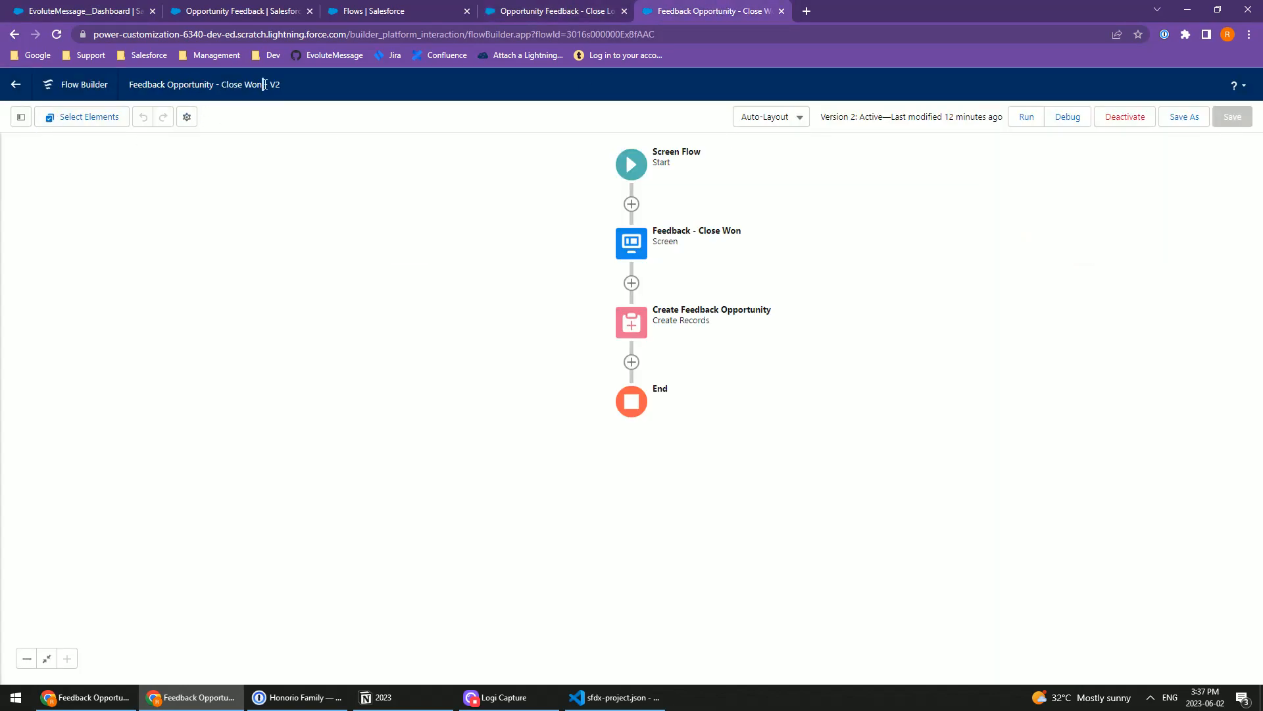
left_click_drag(264, 84, 167, 84)
left_click(21, 117)
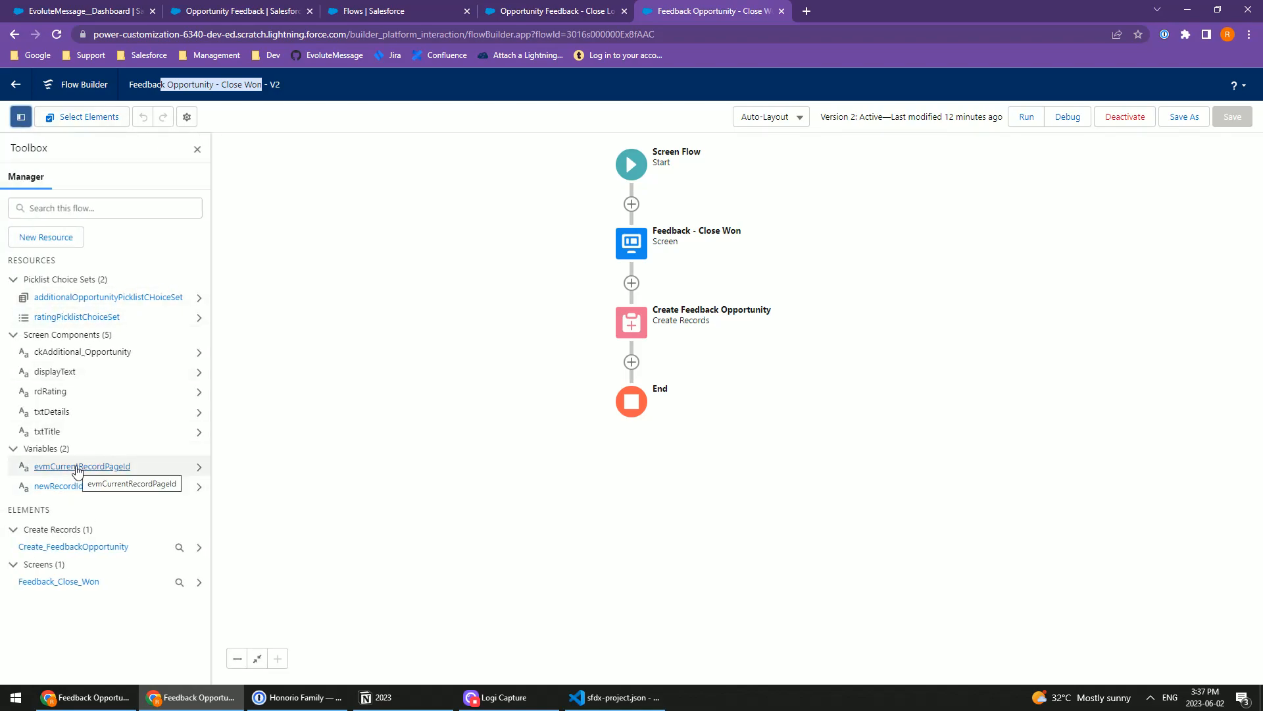
left_click(66, 490)
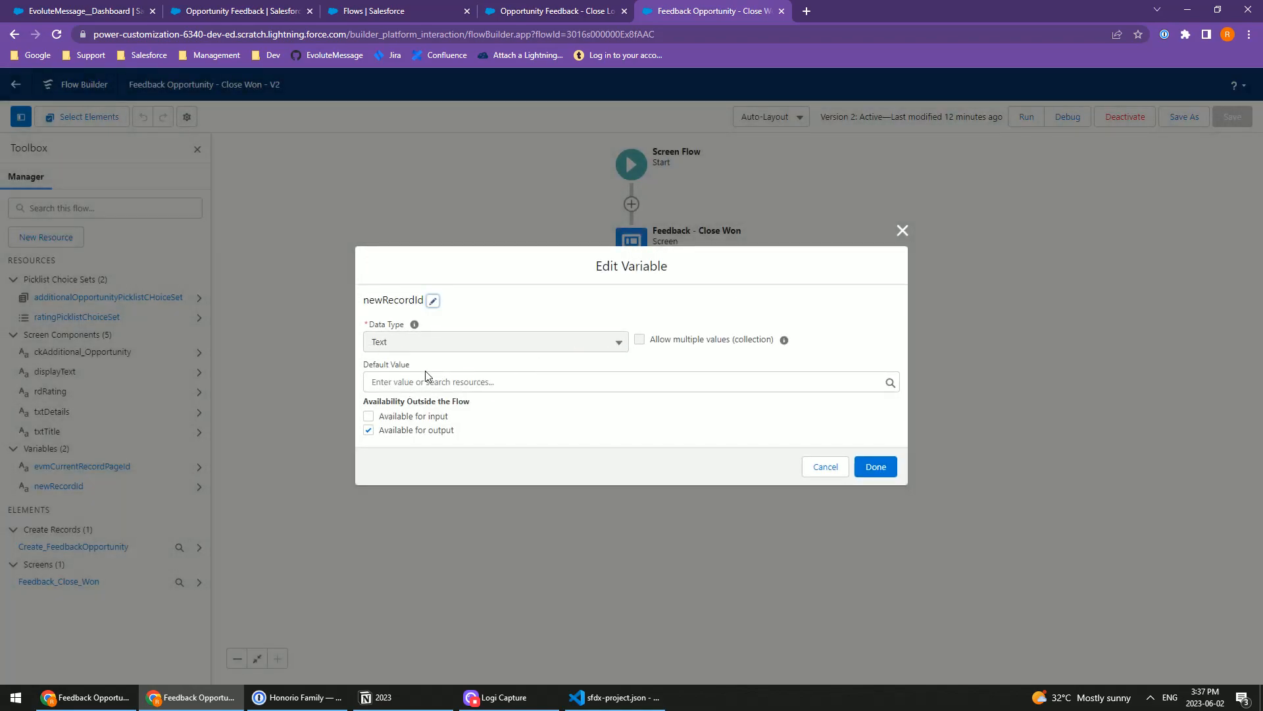
left_click(877, 469)
left_click(579, 12)
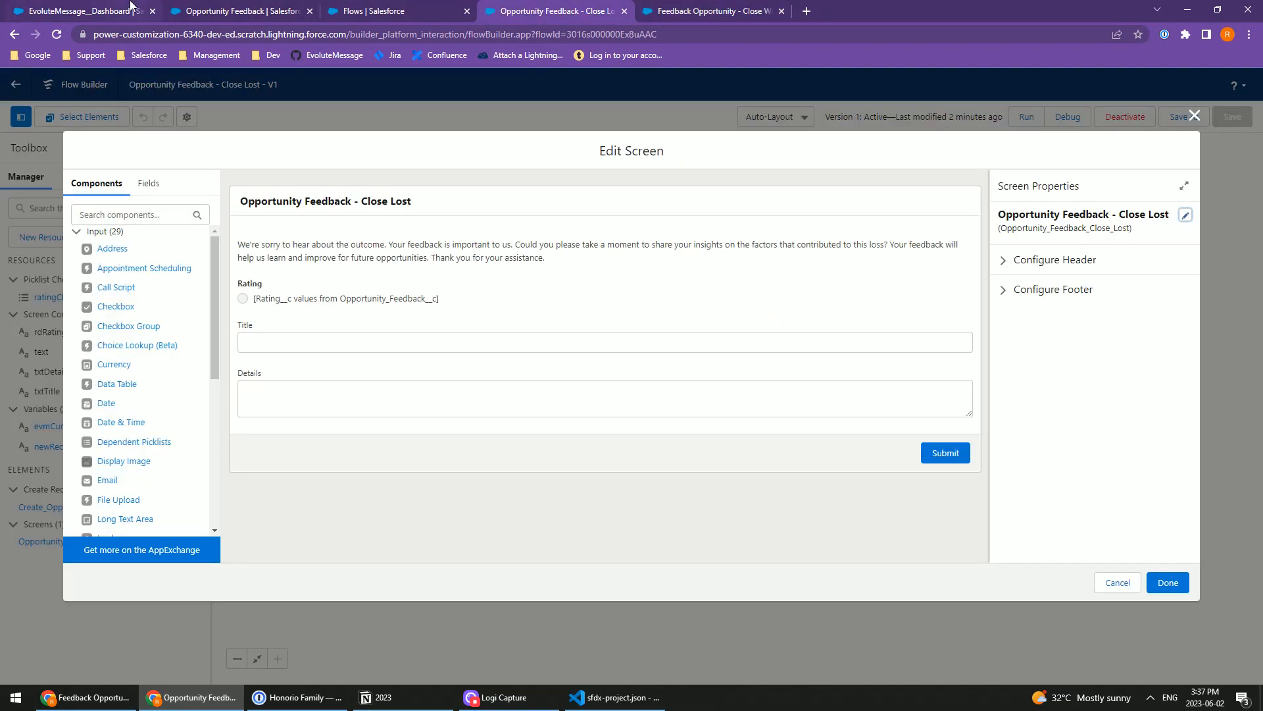
Step: Back in the EvoluteMessage dashboard, redirect the finished flow to /{!newRecordId} and publish the Close Won message
key("ctrl+1")
left_click(580, 462)
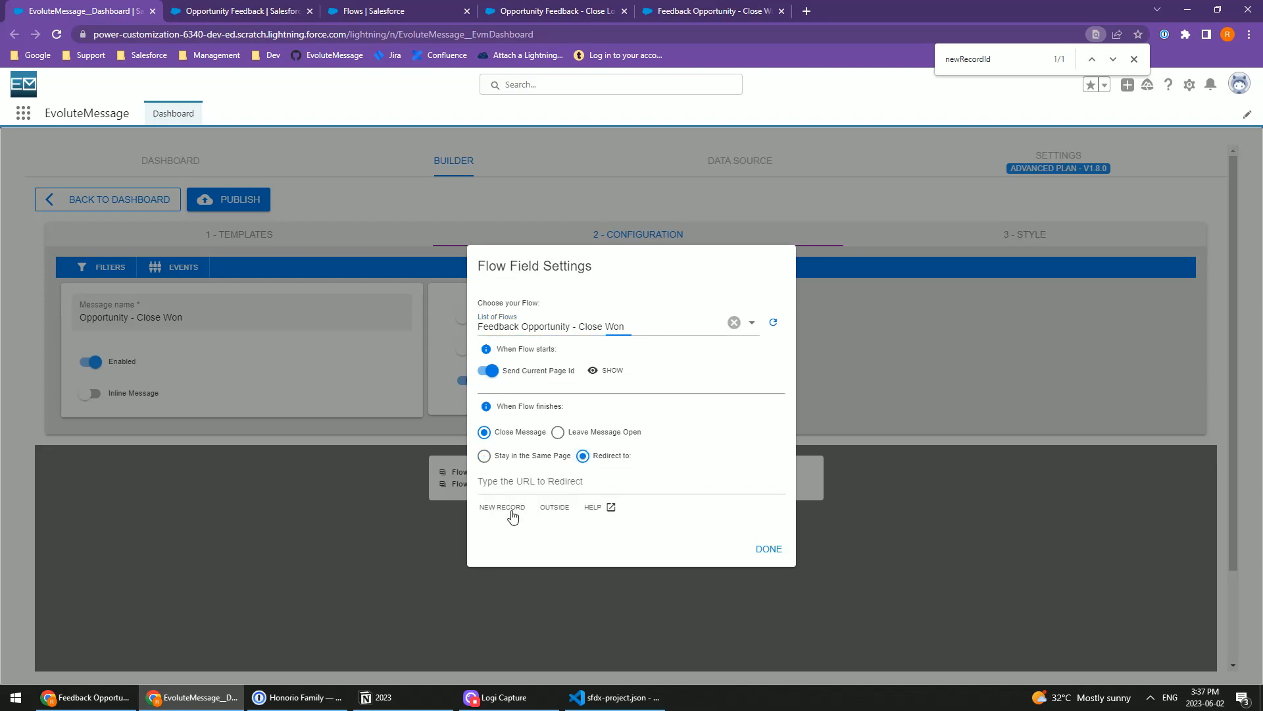
left_click(502, 507)
double_click(523, 487)
type("newRecordId")
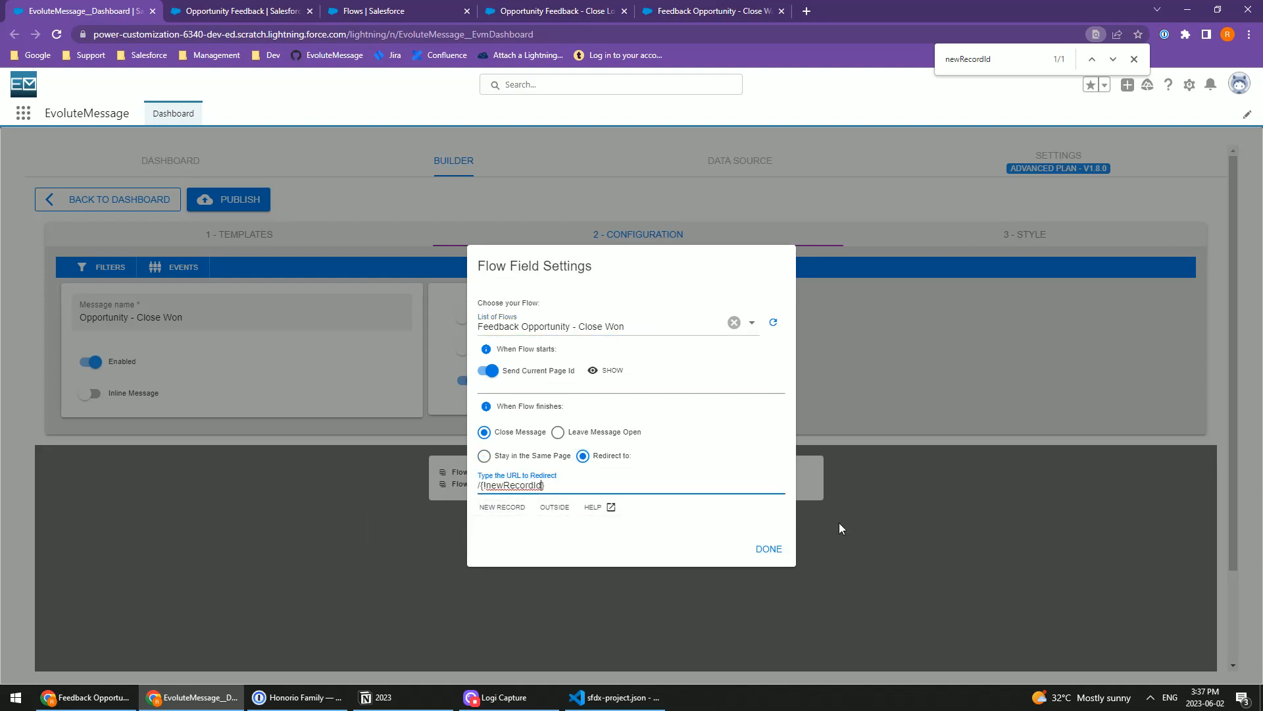
left_click(767, 557)
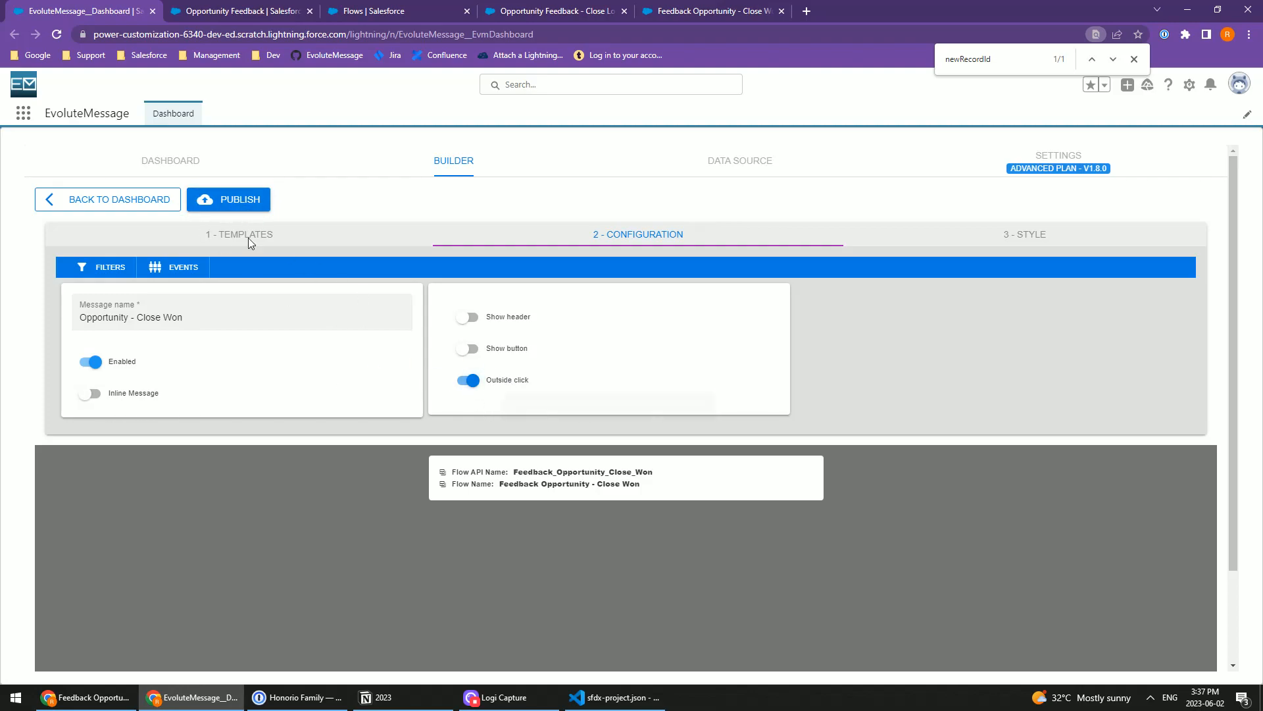
left_click(223, 199)
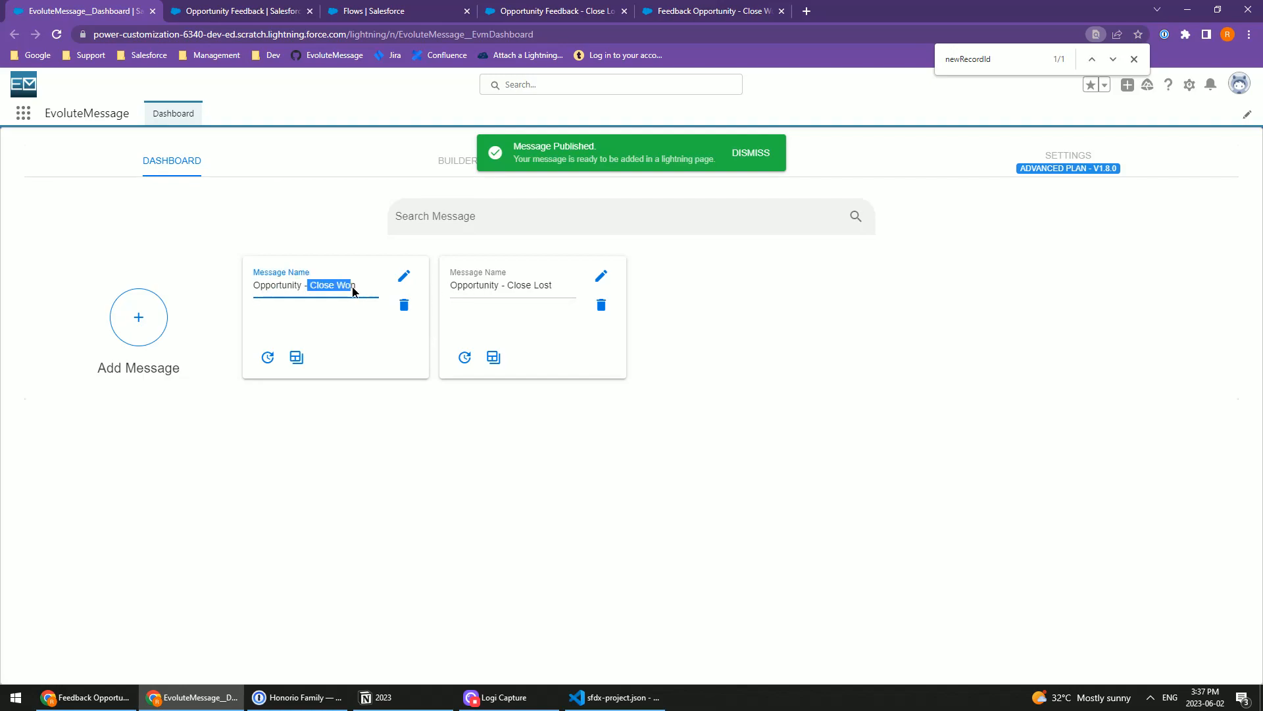
left_click(527, 285)
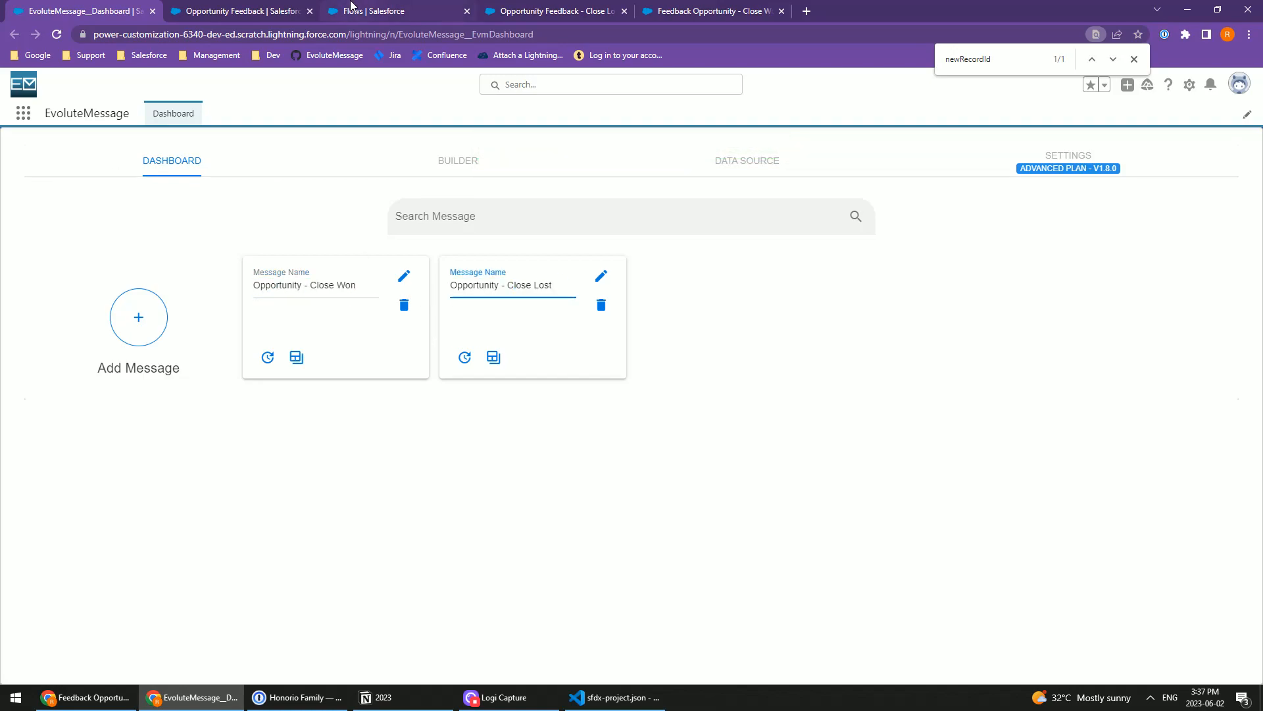
Step: Open the Sales app in a new browser tab from the list of Salesforce apps
left_click(23, 116)
left_click(250, 10)
left_click(119, 11)
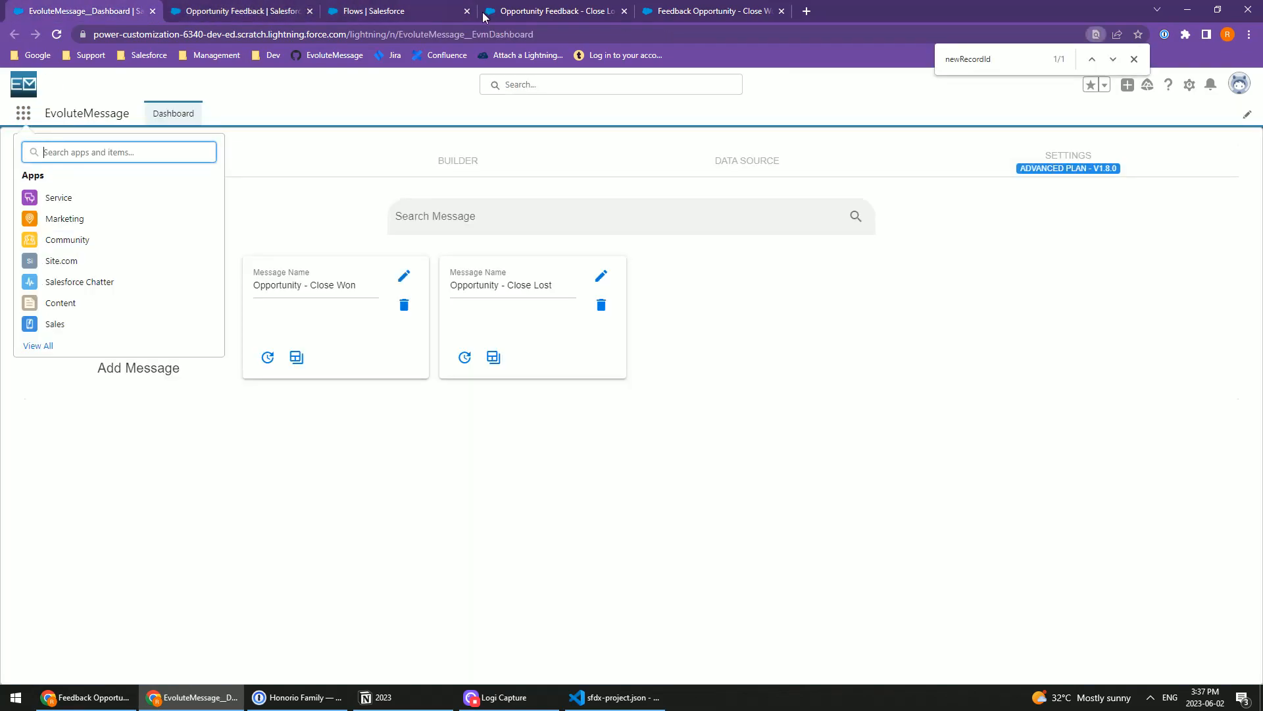
left_click(562, 8)
left_click(56, 10)
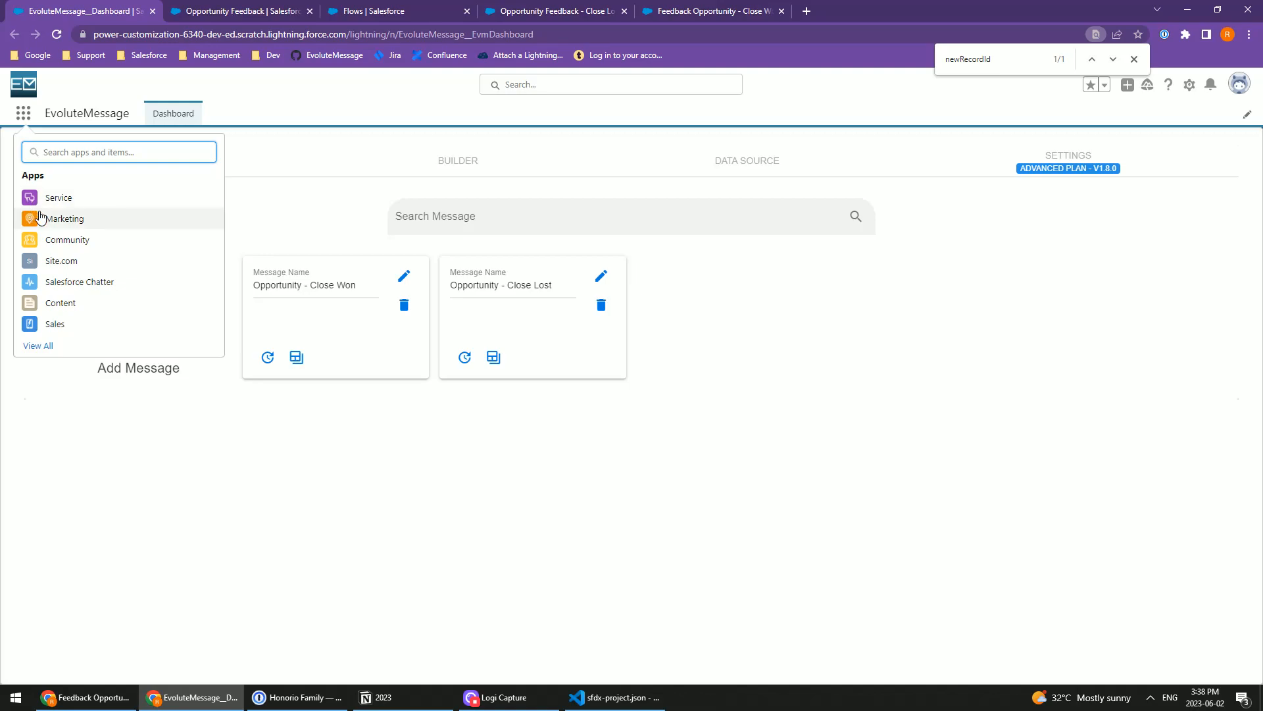
right_click(52, 324)
left_click(99, 332)
left_click(220, 13)
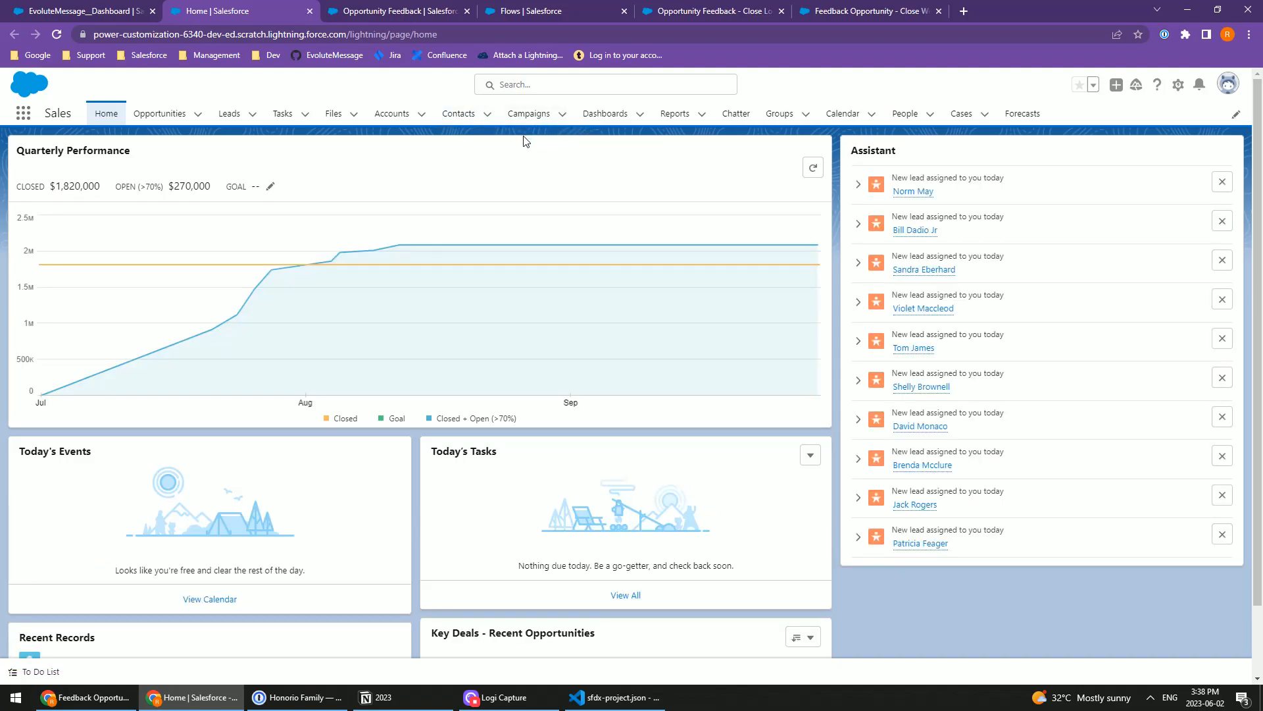
Step: Go to Opportunities and show the All Opportunities list view
left_click(161, 113)
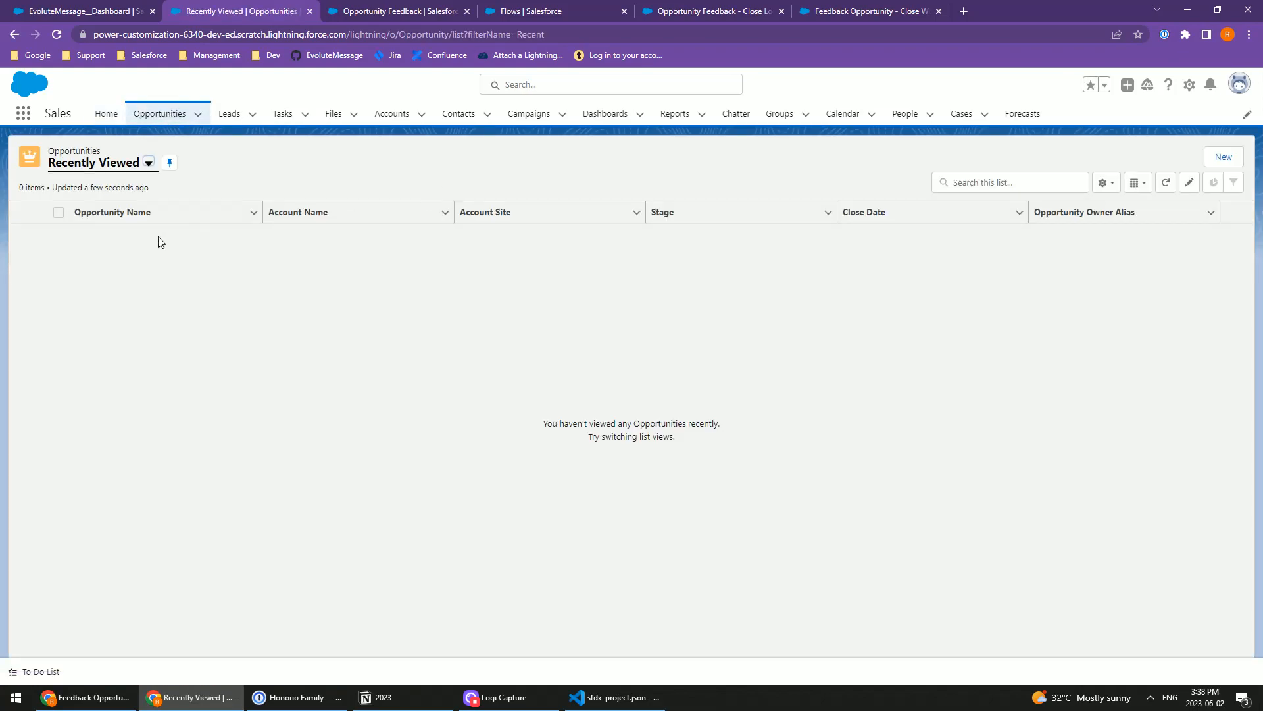
left_click(98, 165)
left_click(107, 290)
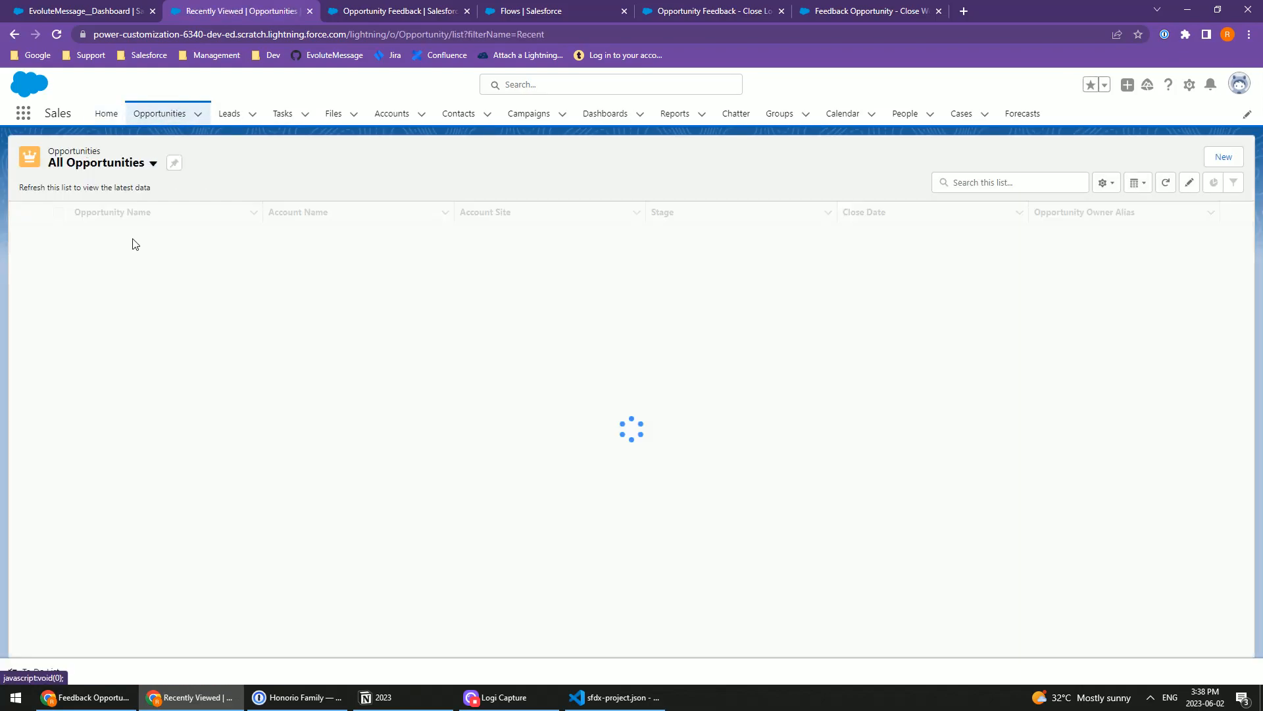
left_click(103, 164)
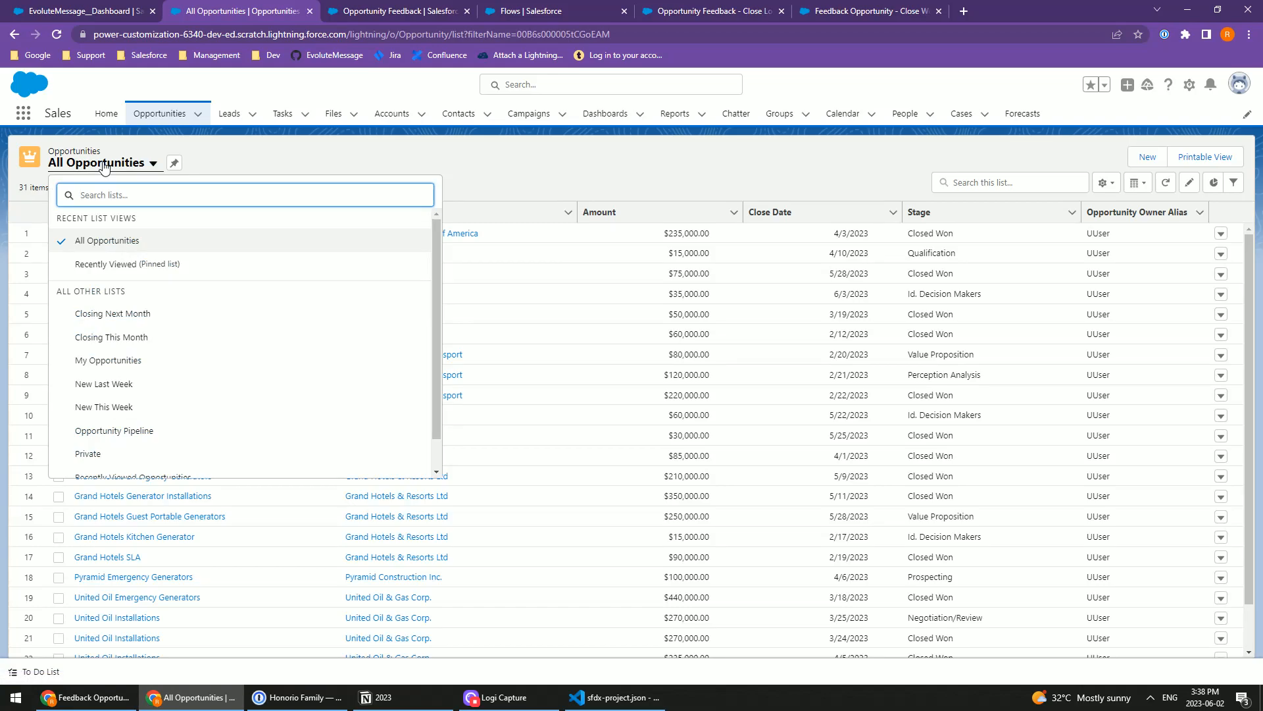
left_click(103, 165)
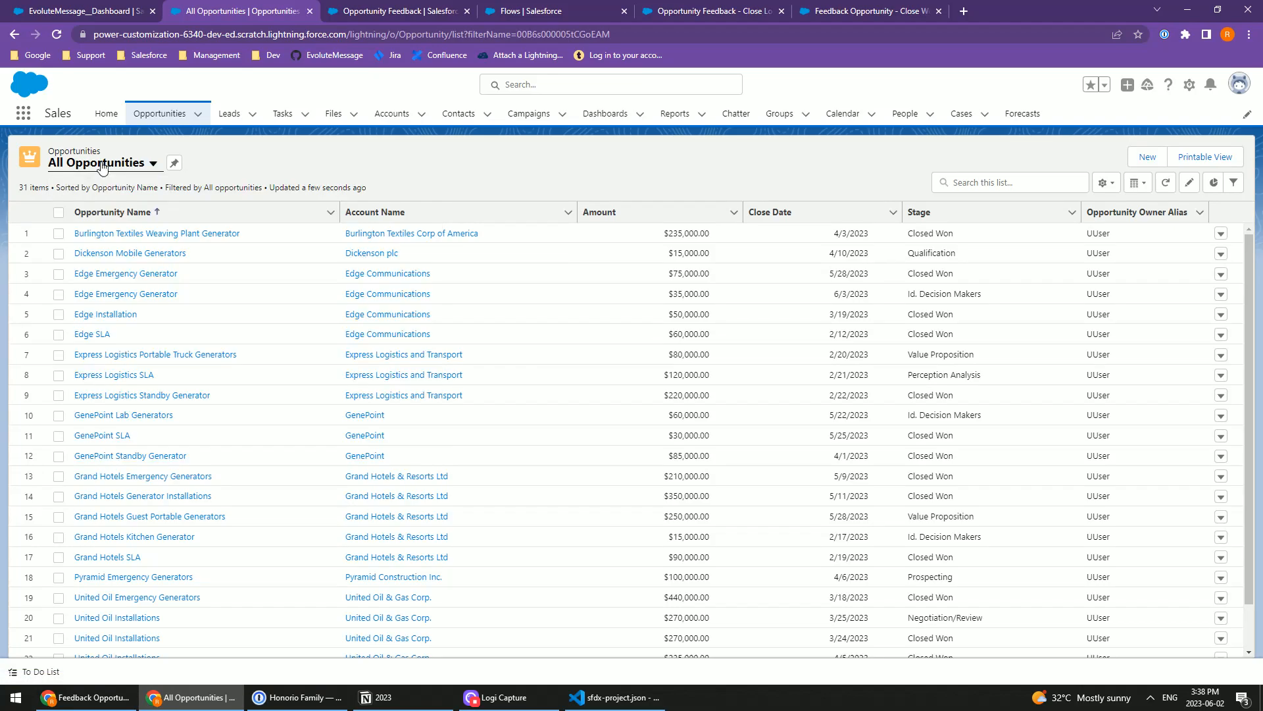
Step: Open the Burlington Textiles Weaving Plant Generator opportunity and set its current stage to Negotiation/Review
left_click(135, 235)
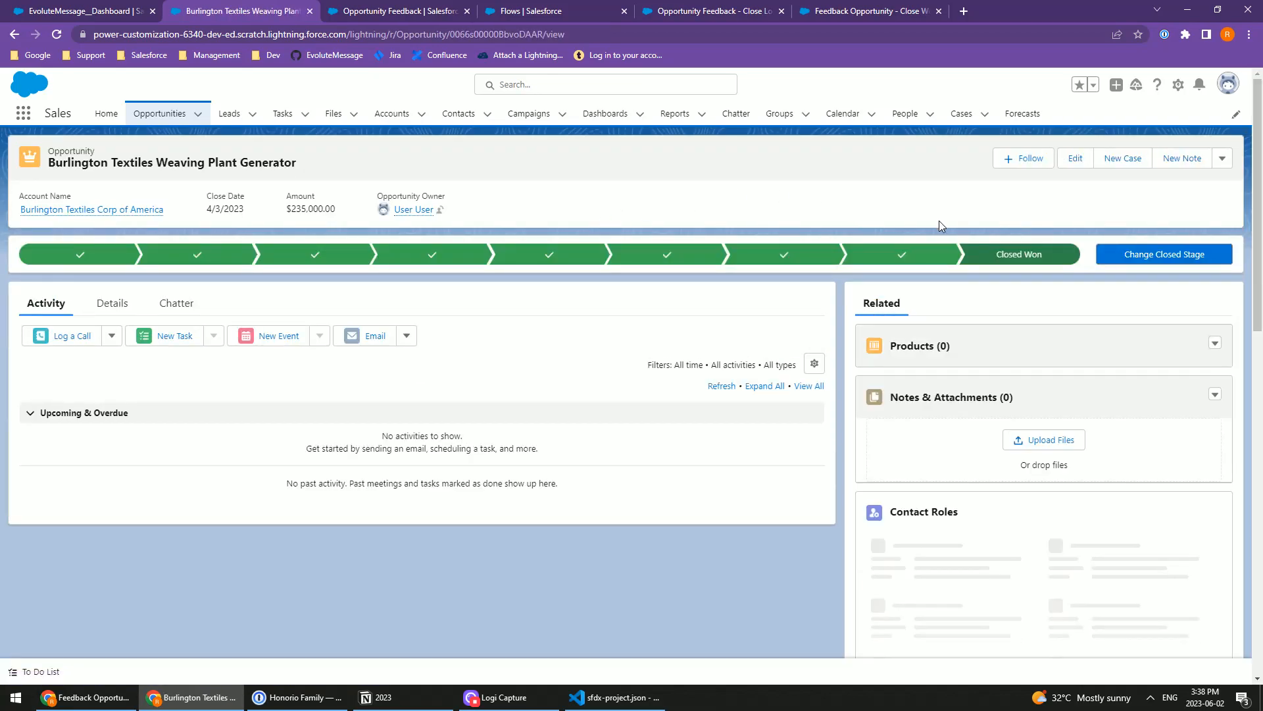
left_click(887, 258)
left_click(1148, 258)
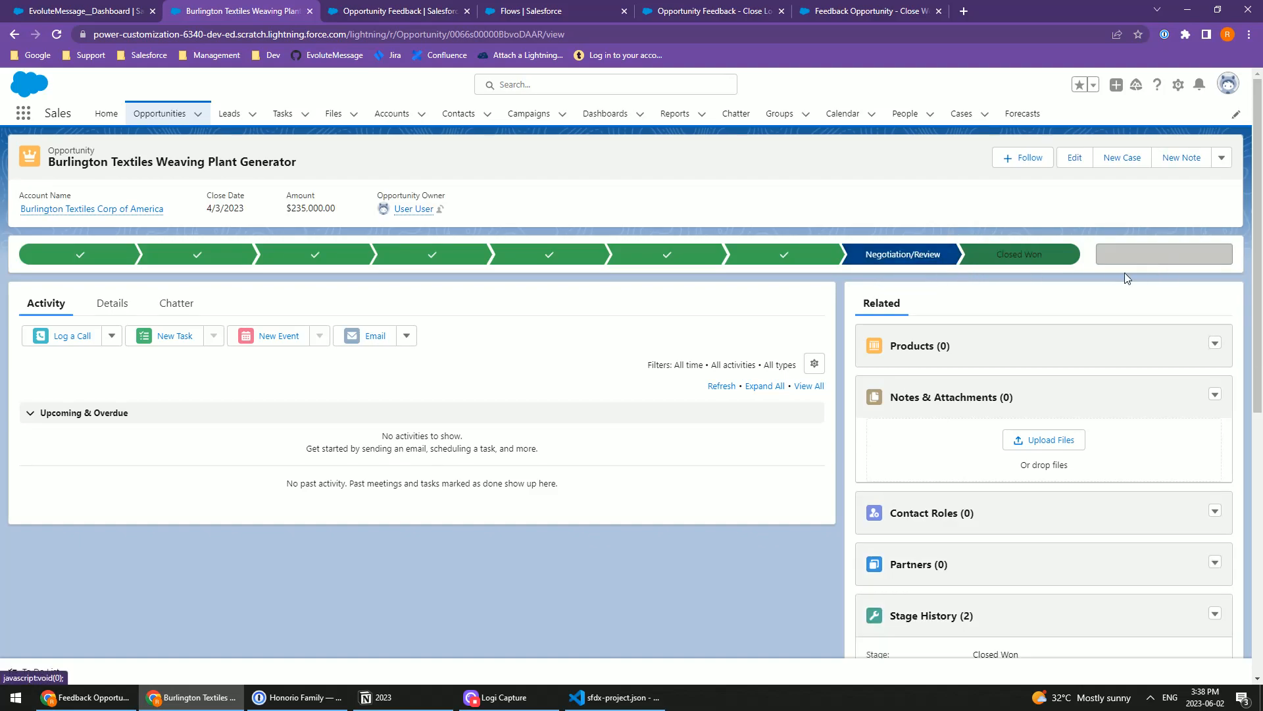
Step: Open the opportunity's record page for editing in Lightning App Builder, collapse the Standard components and opt out of the introductory tip
left_click(1177, 85)
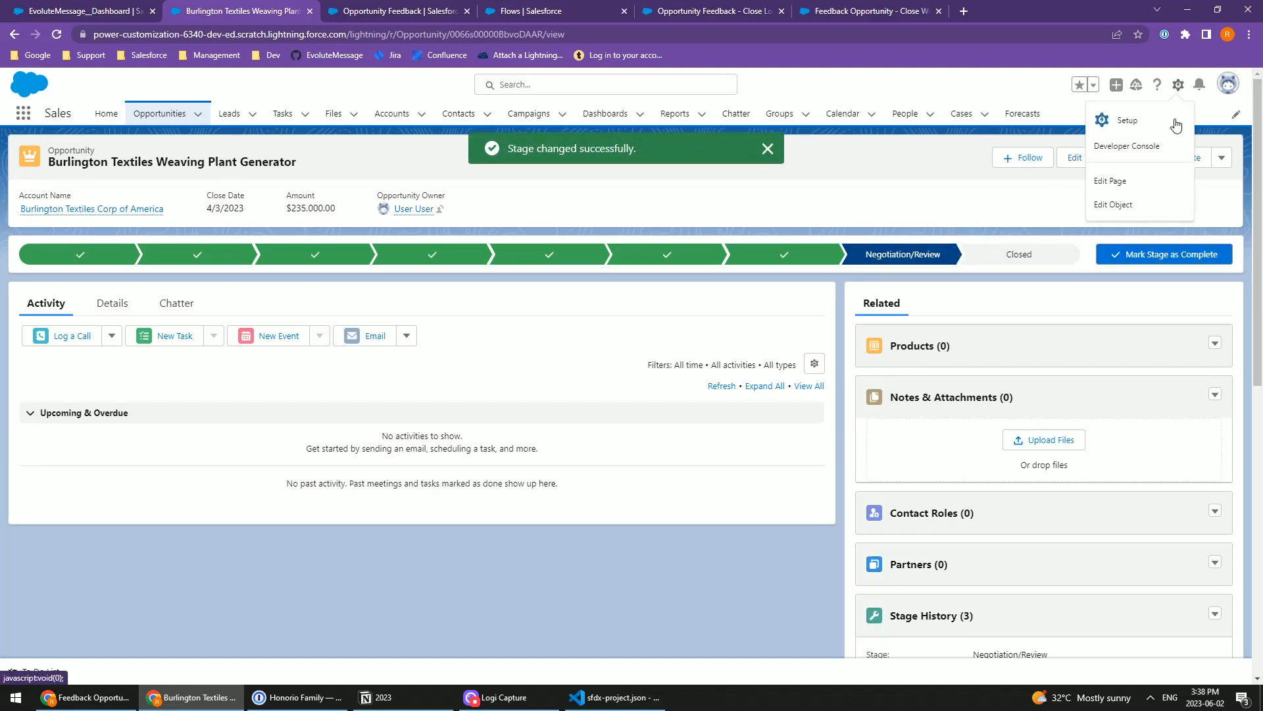
left_click(1118, 187)
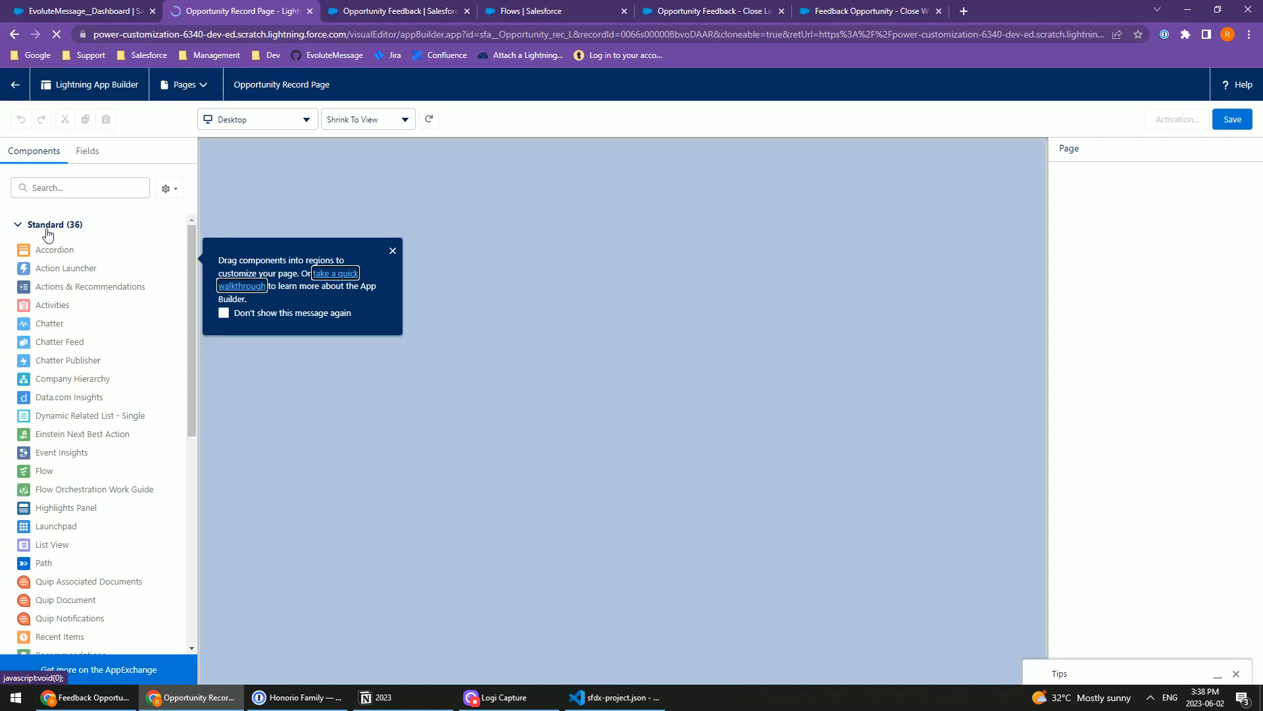
left_click(46, 227)
left_click(224, 312)
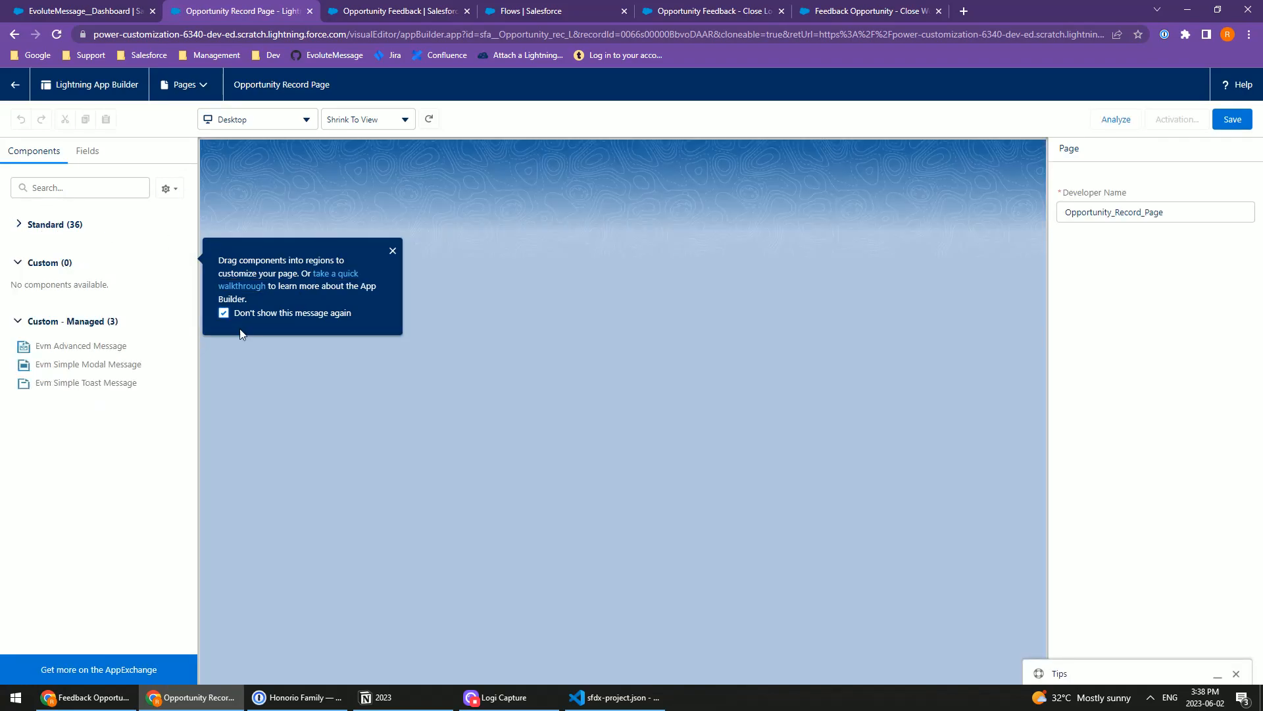
Step: Dismiss the tip and add two Evm Advanced Message components above the Related component in the record page's sidebar region
left_click(393, 252)
left_click_drag(79, 345, 843, 326)
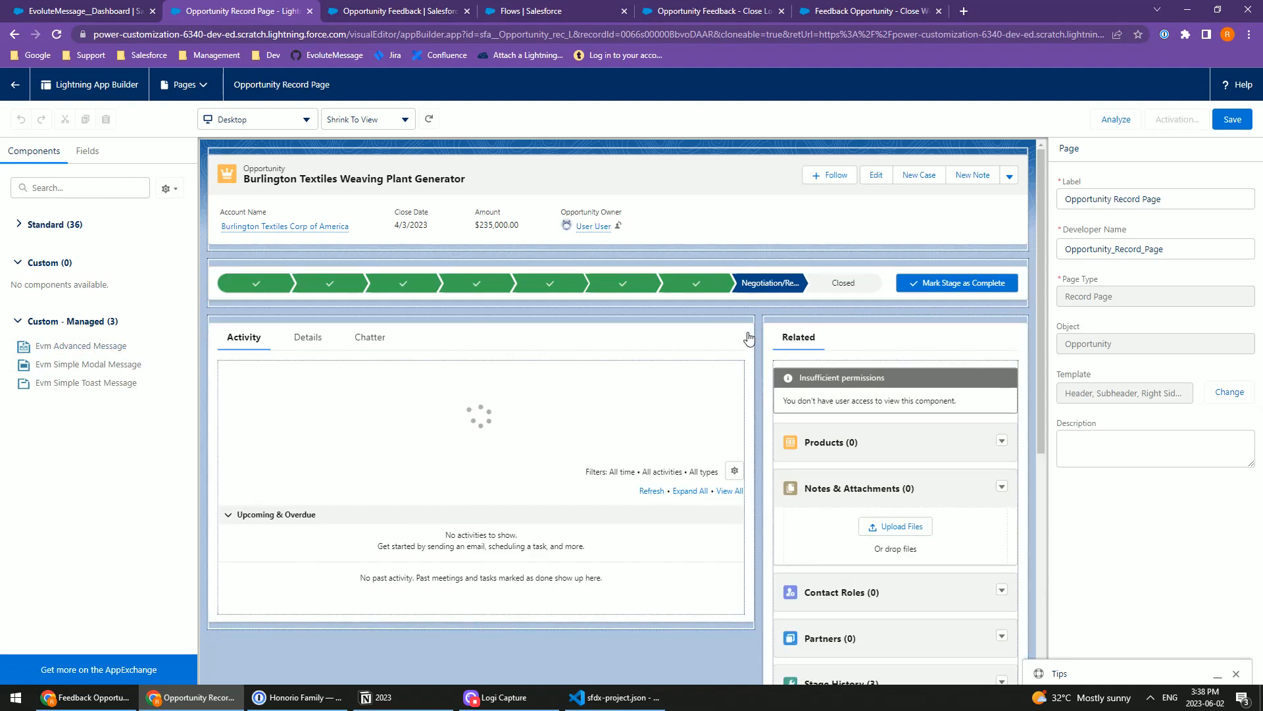
left_click_drag(66, 352, 846, 329)
left_click_drag(67, 348, 859, 363)
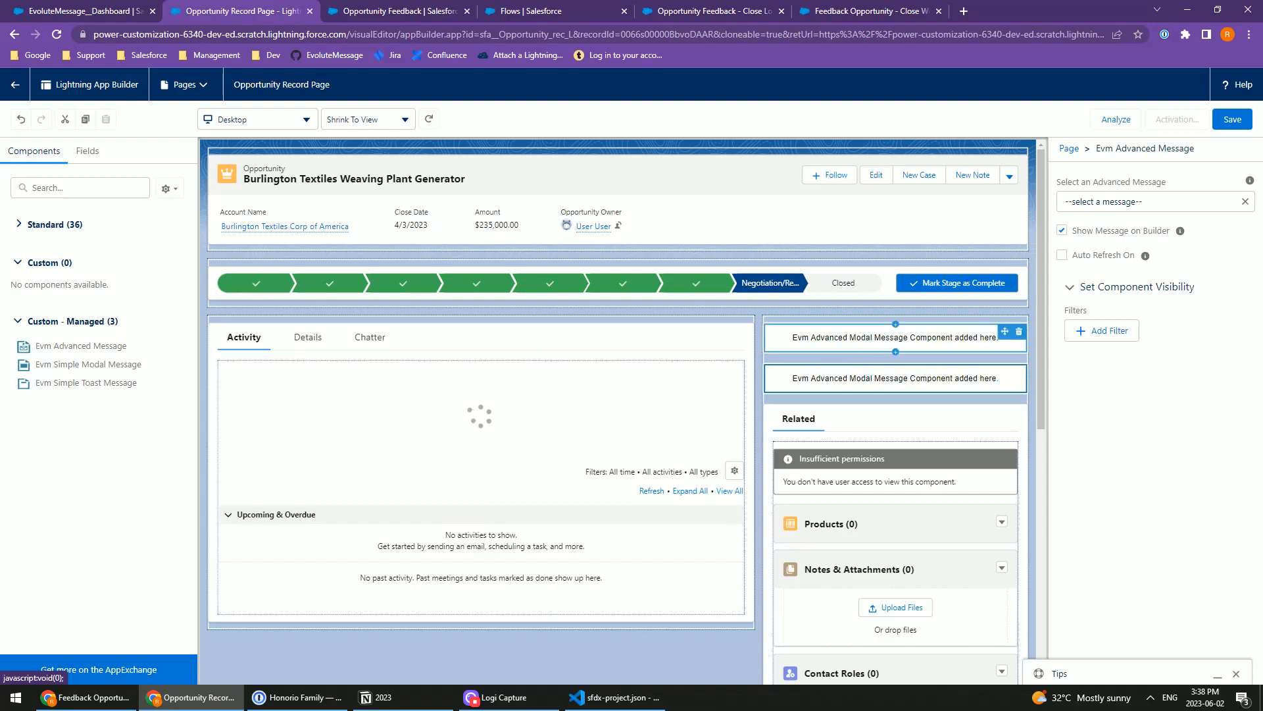
Step: Set the upper Evm Advanced Message component to Opportunity - Close Won, with Show Message on Builder off and Auto Refresh On enabled
left_click(894, 339)
left_click(1092, 201)
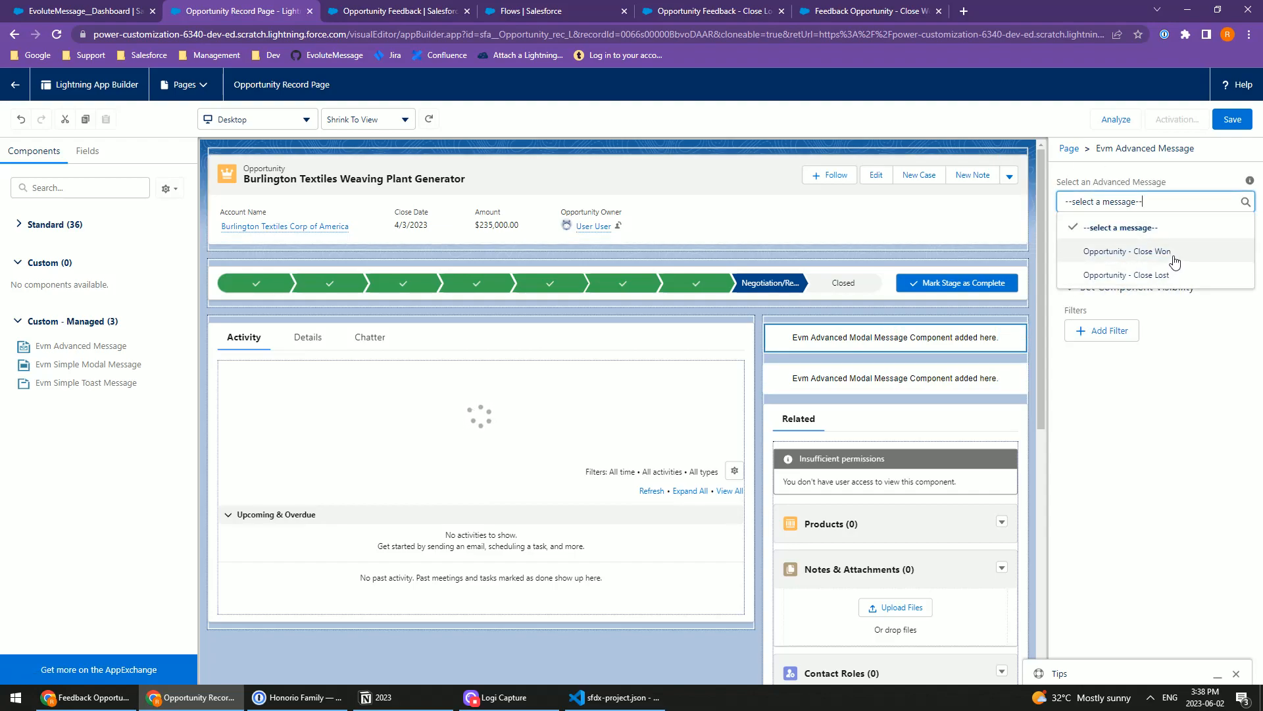
left_click(1171, 255)
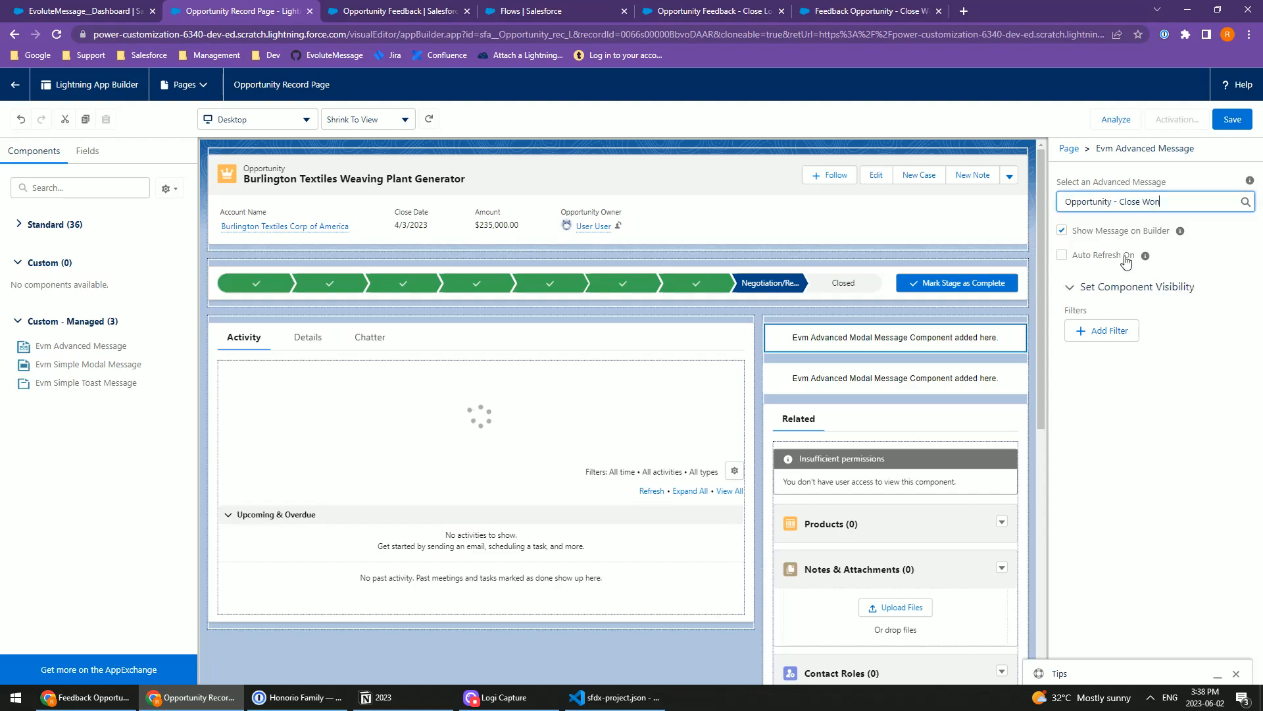
left_click(1086, 256)
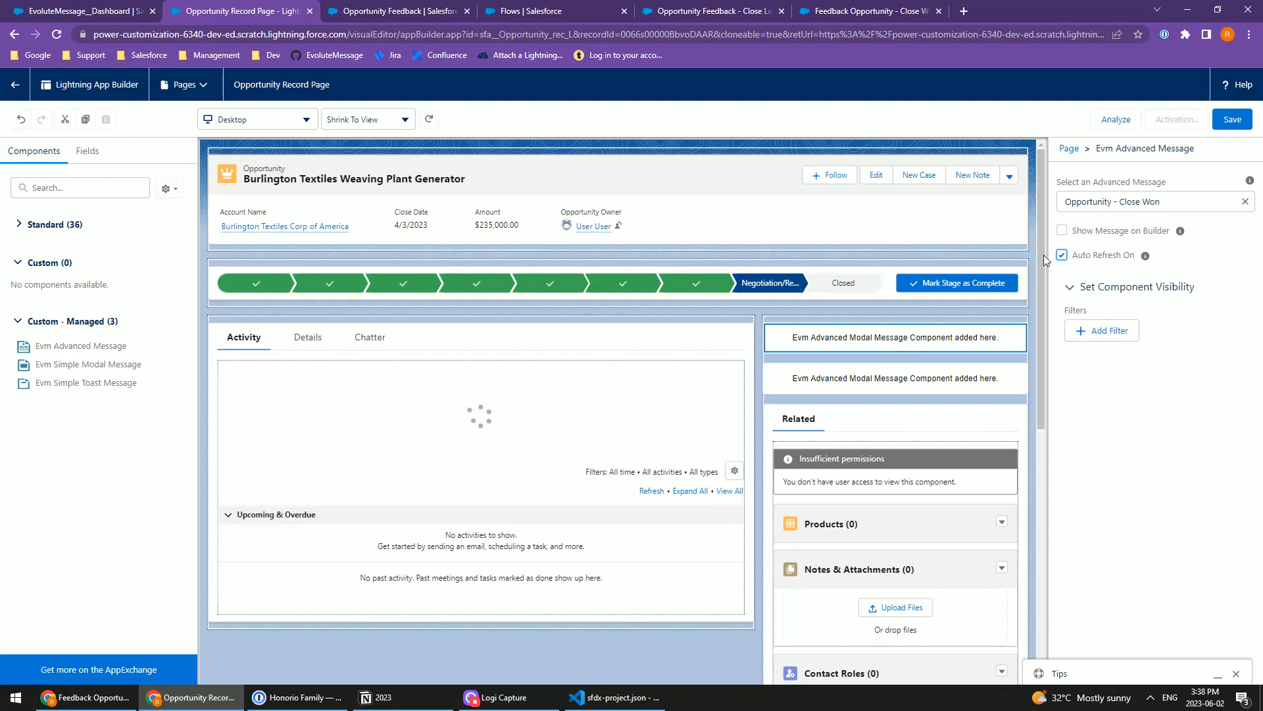
Step: Set the lower Evm Advanced Message component to Opportunity - Close Lost, with Show Message on Builder off and Auto Refresh On enabled
left_click(908, 378)
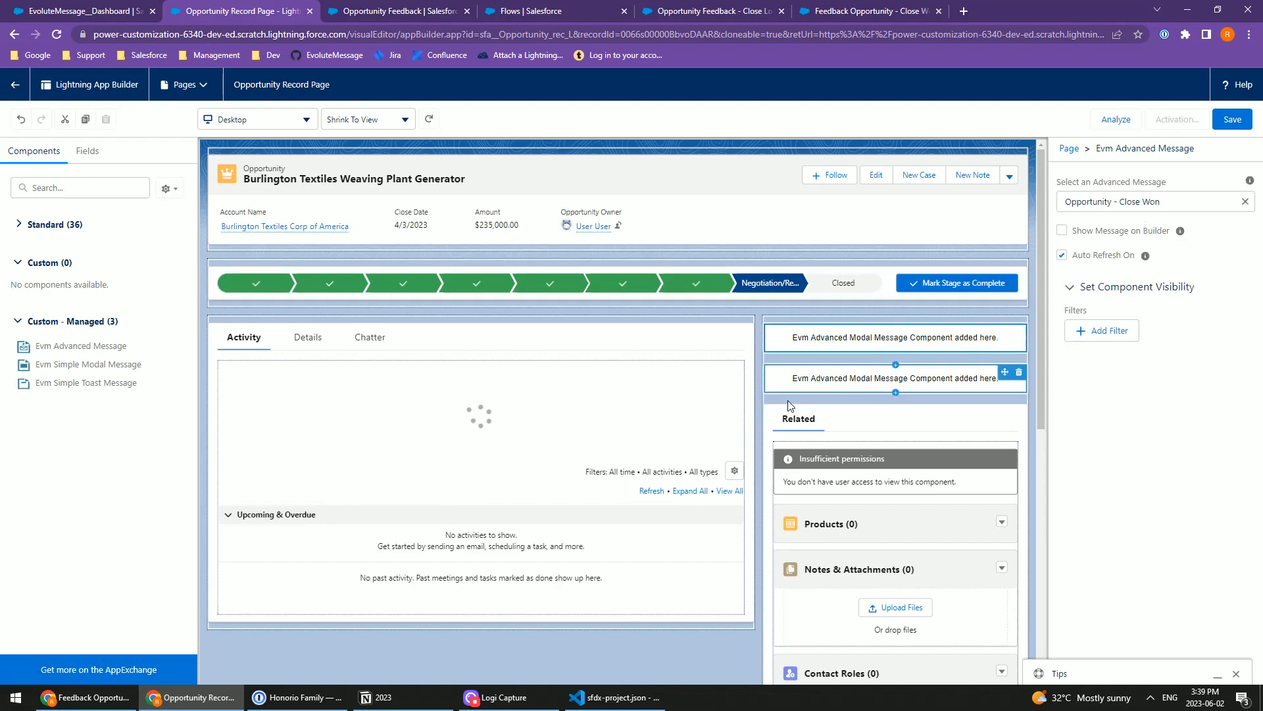
left_click(1136, 201)
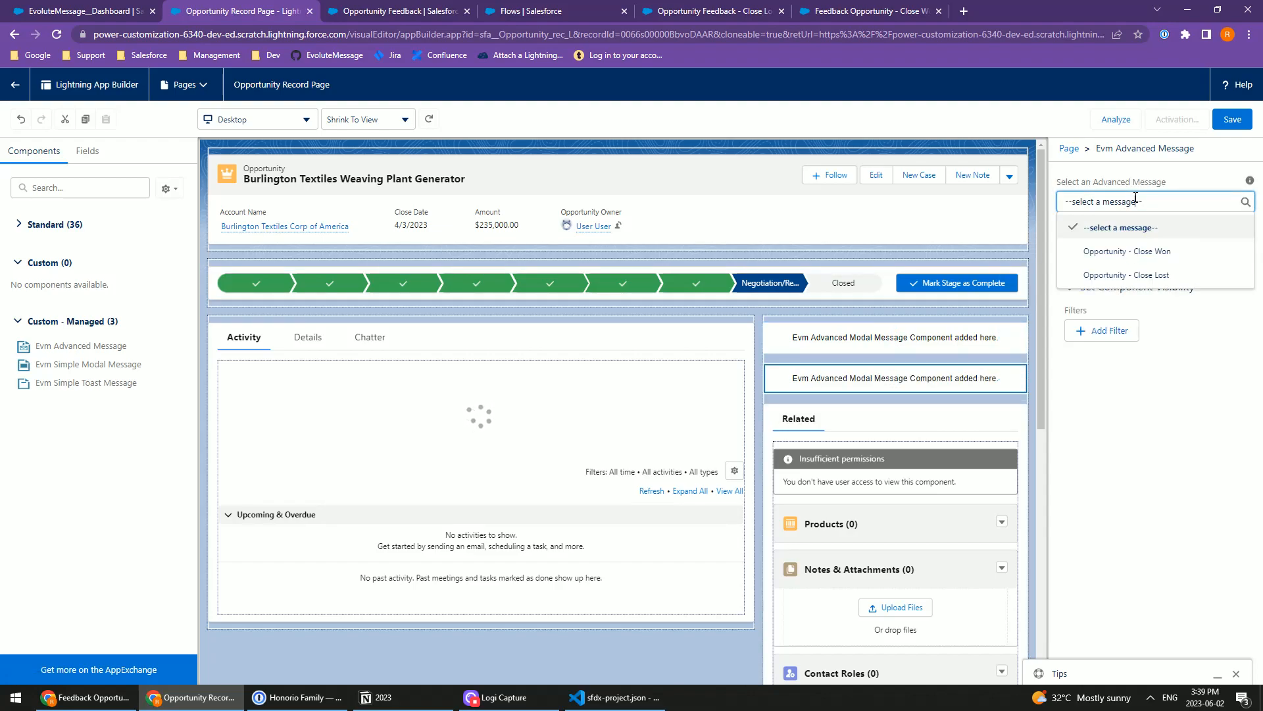
left_click(1158, 276)
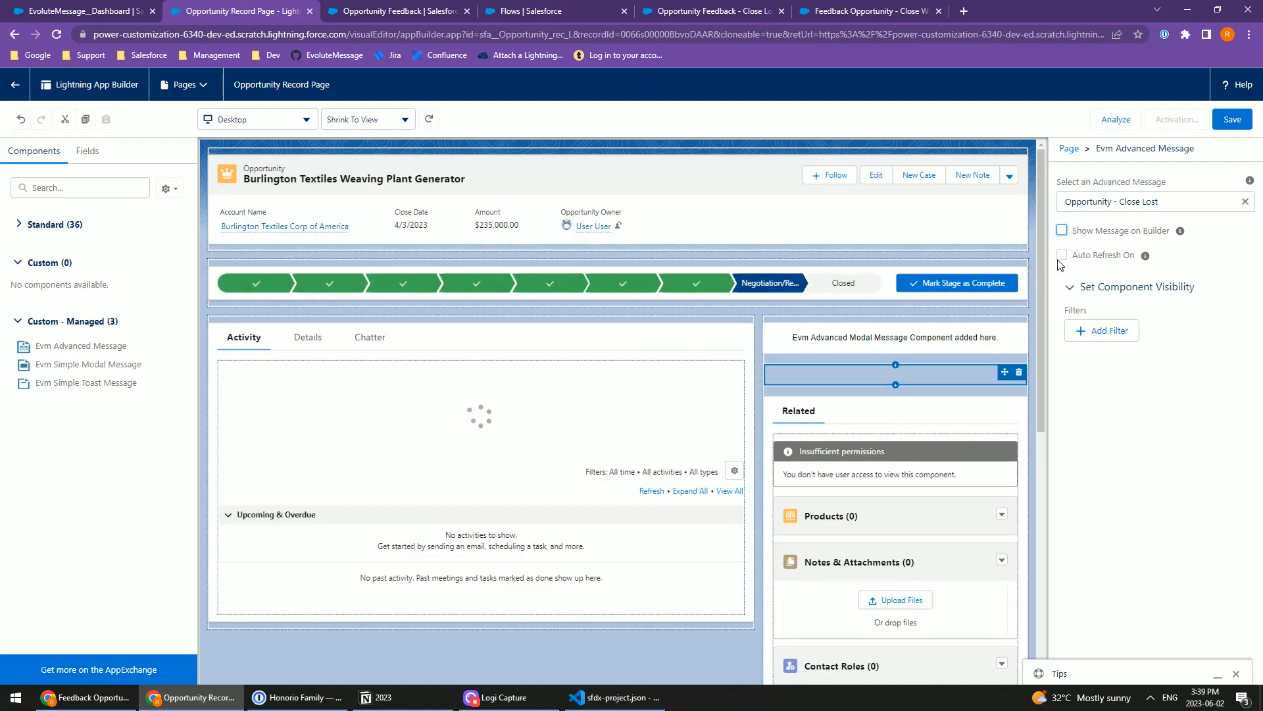
left_click(1062, 255)
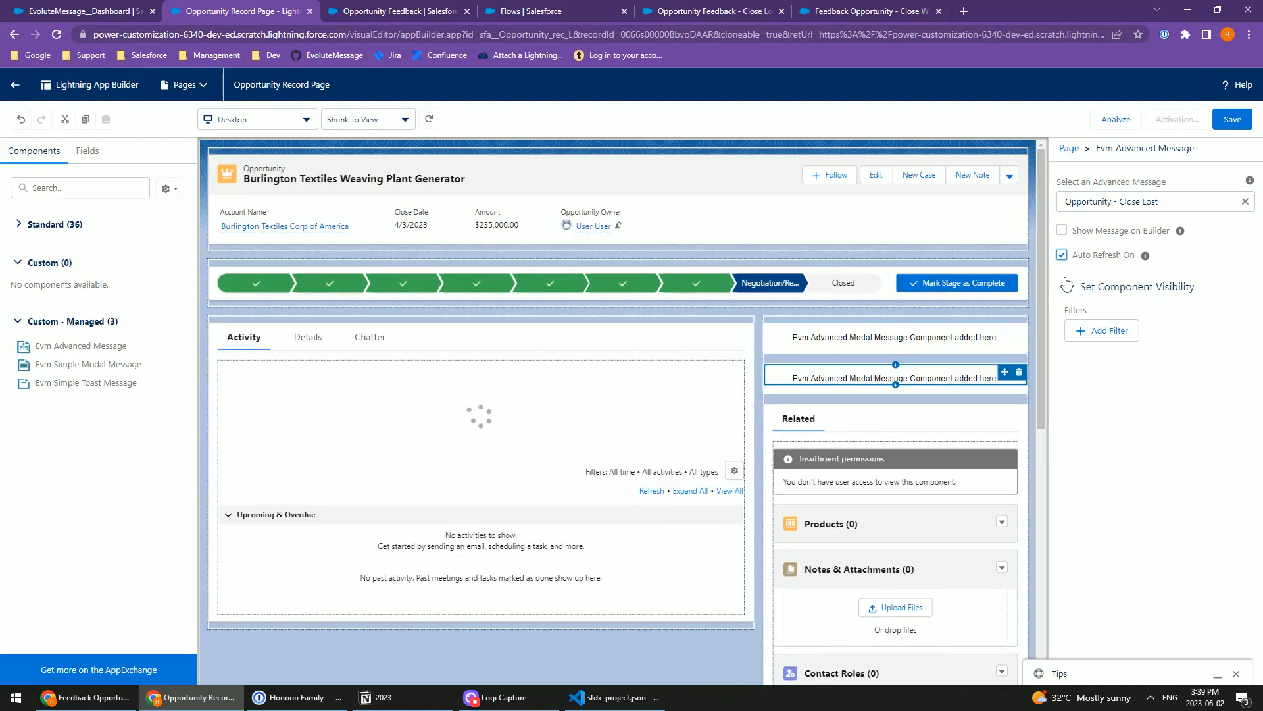
Step: Save the Opportunity Record Page and activate it as the org default for desktop and phone
left_click(1230, 121)
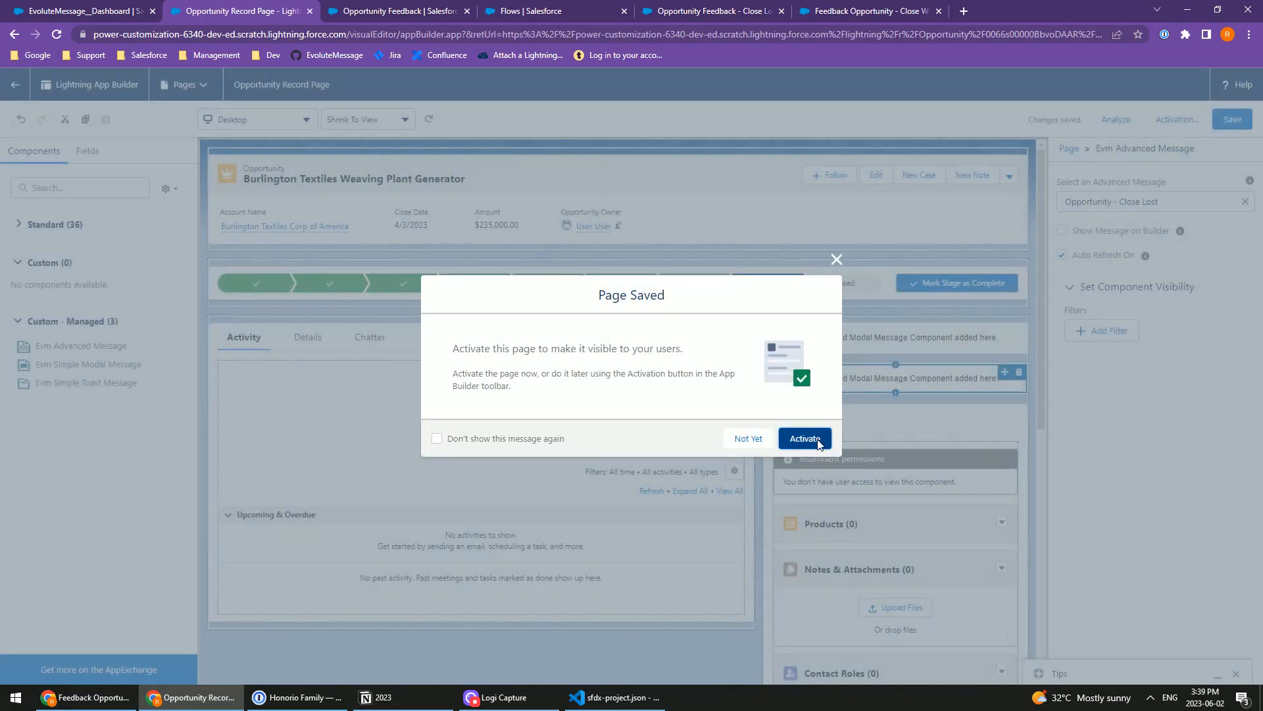
left_click(805, 438)
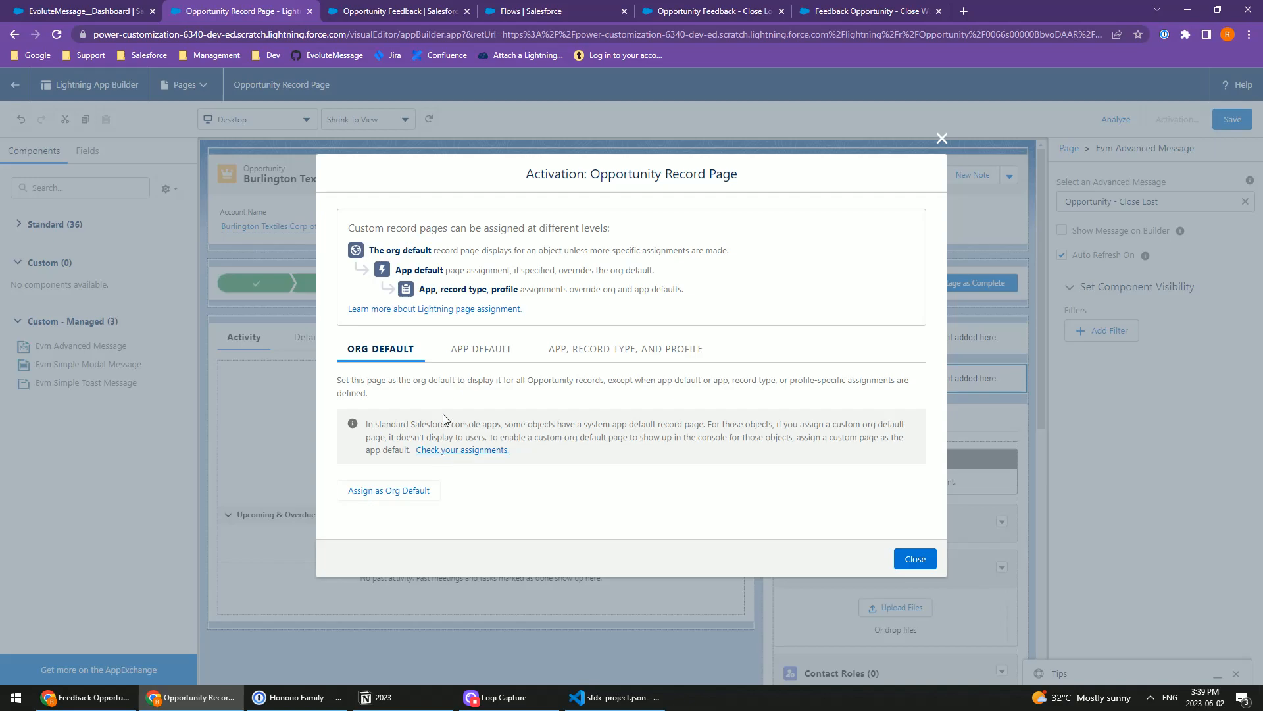
left_click(388, 493)
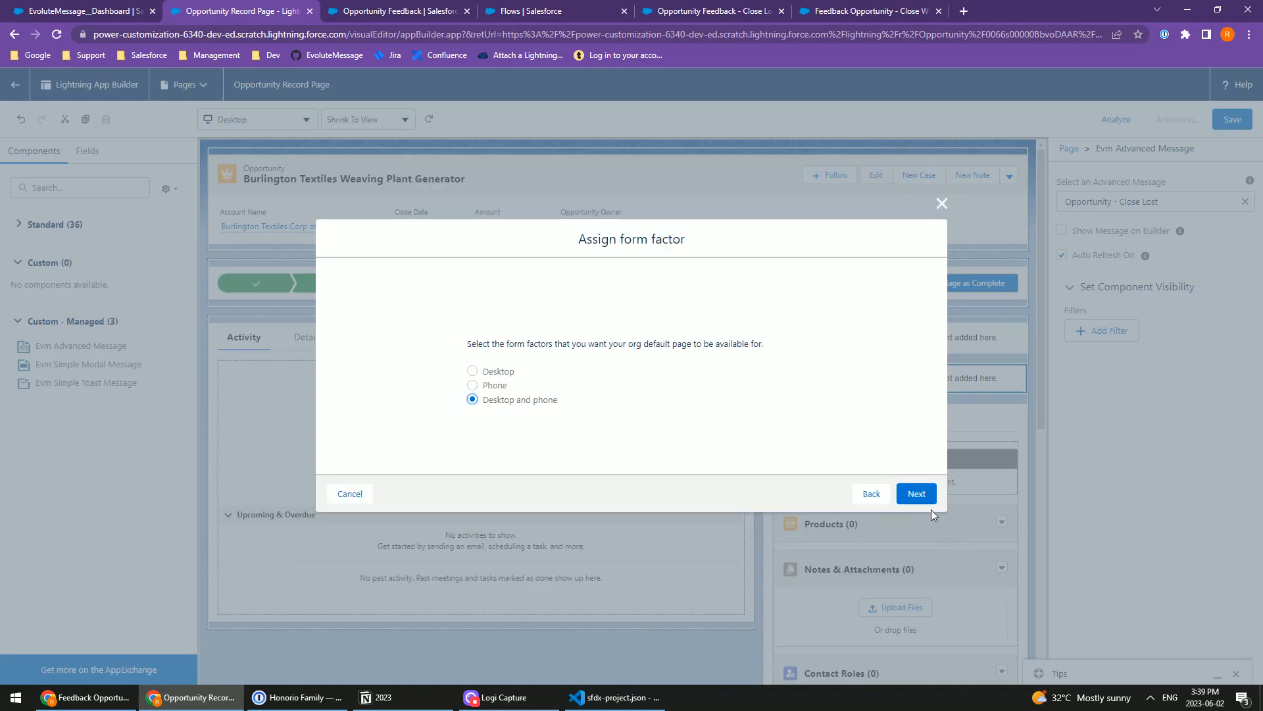
left_click(917, 495)
left_click(917, 465)
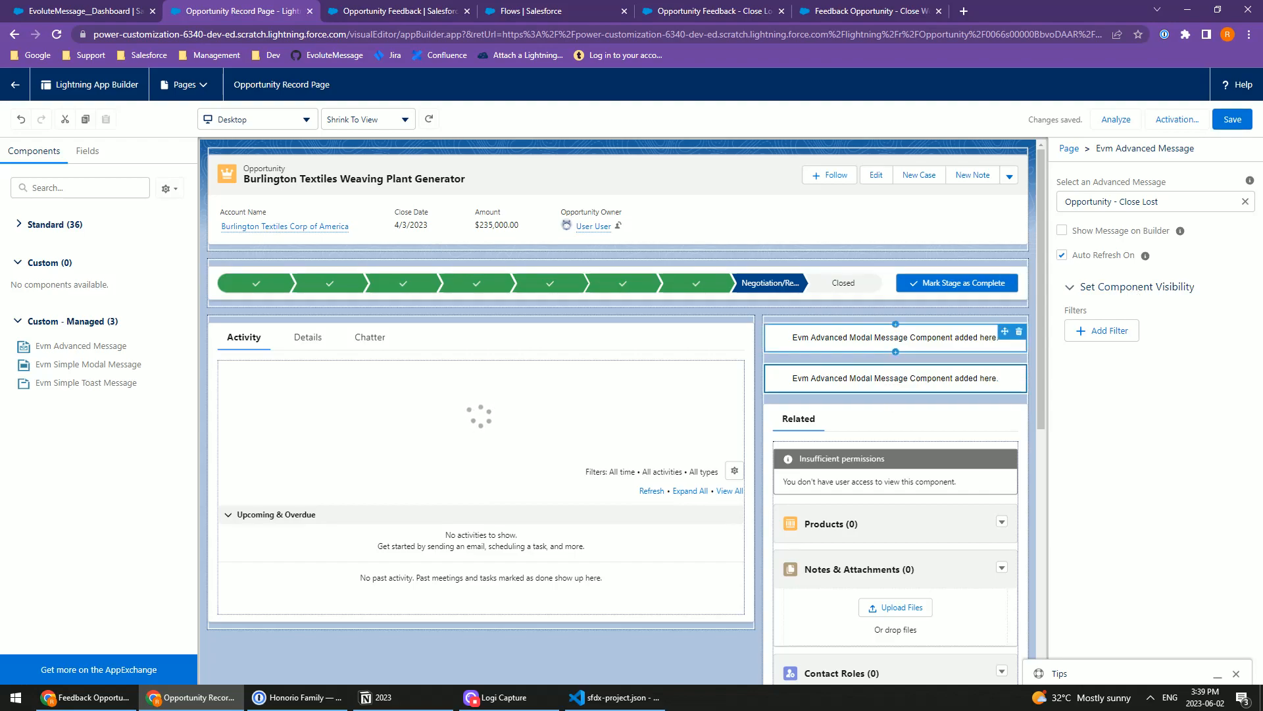
Step: Return to the opportunity record, check the Close Lost and Close Won feedback popups and dismiss them
left_click(14, 90)
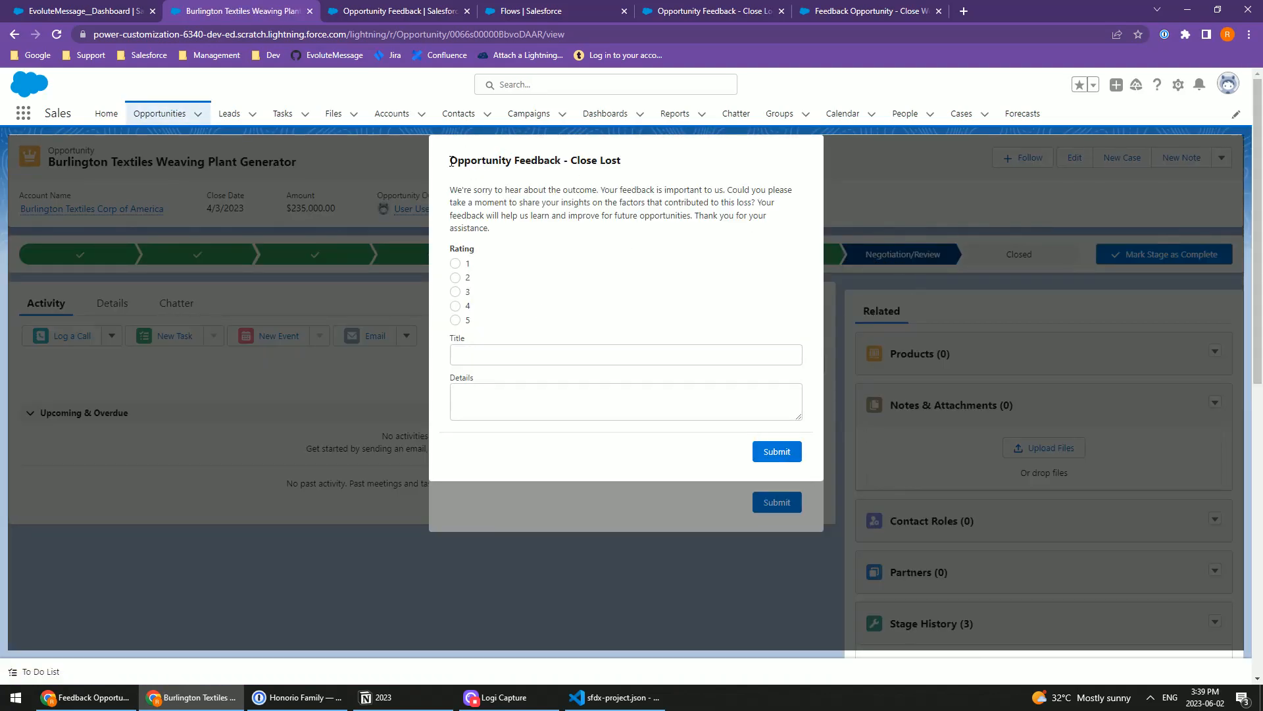
left_click_drag(451, 162, 645, 160)
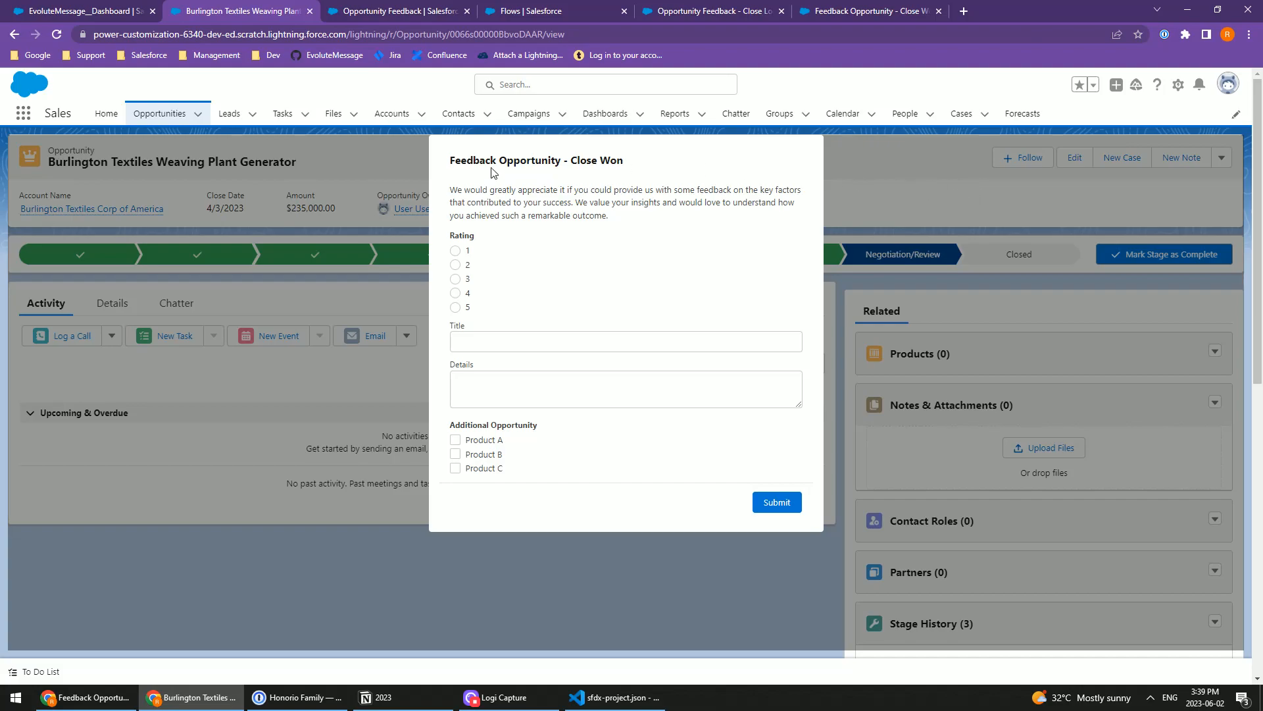
left_click_drag(452, 161, 637, 165)
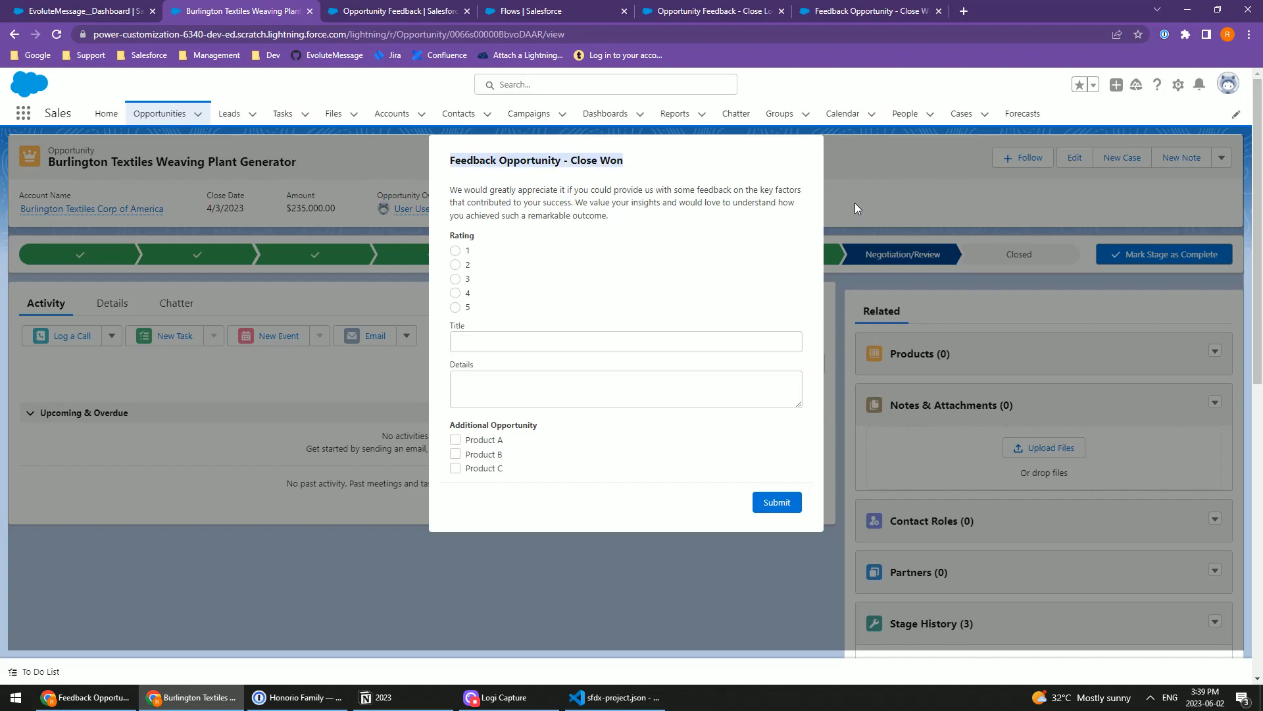
left_click(873, 190)
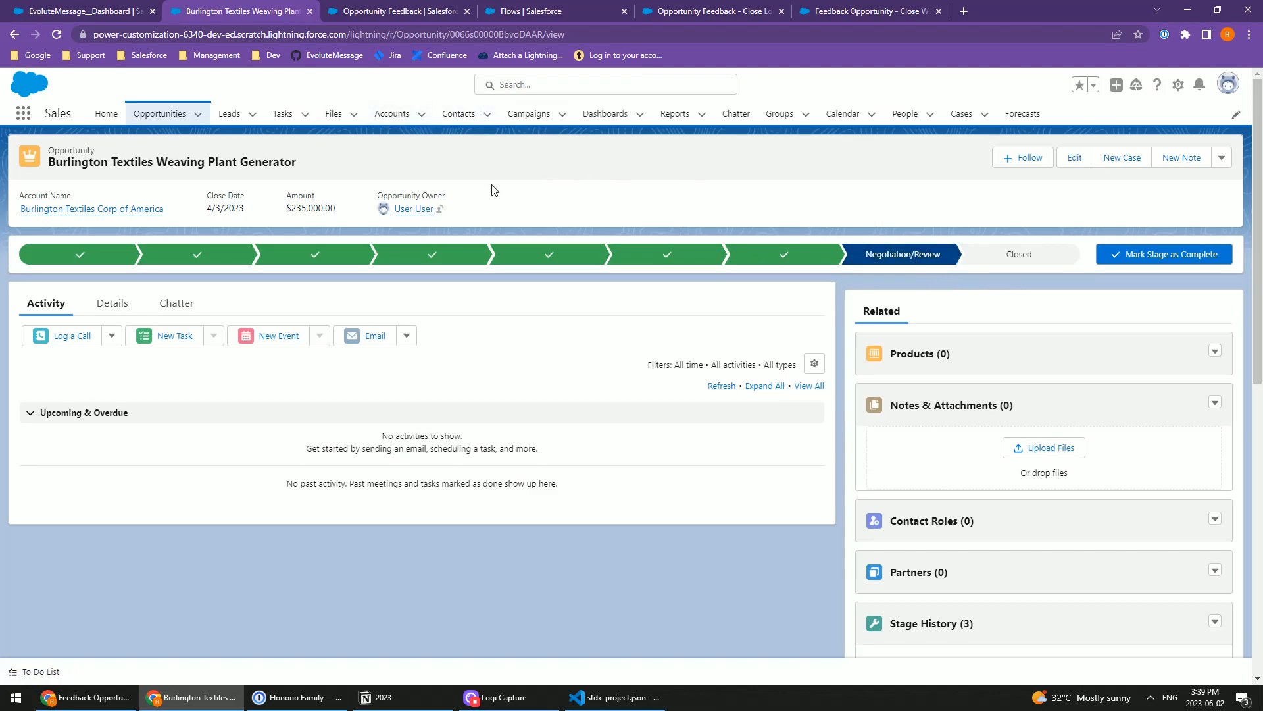
Step: Switch to the EvoluteMessage dashboard and create a data source named "Load when Opportunity has Opportunity Feedback"
left_click(82, 9)
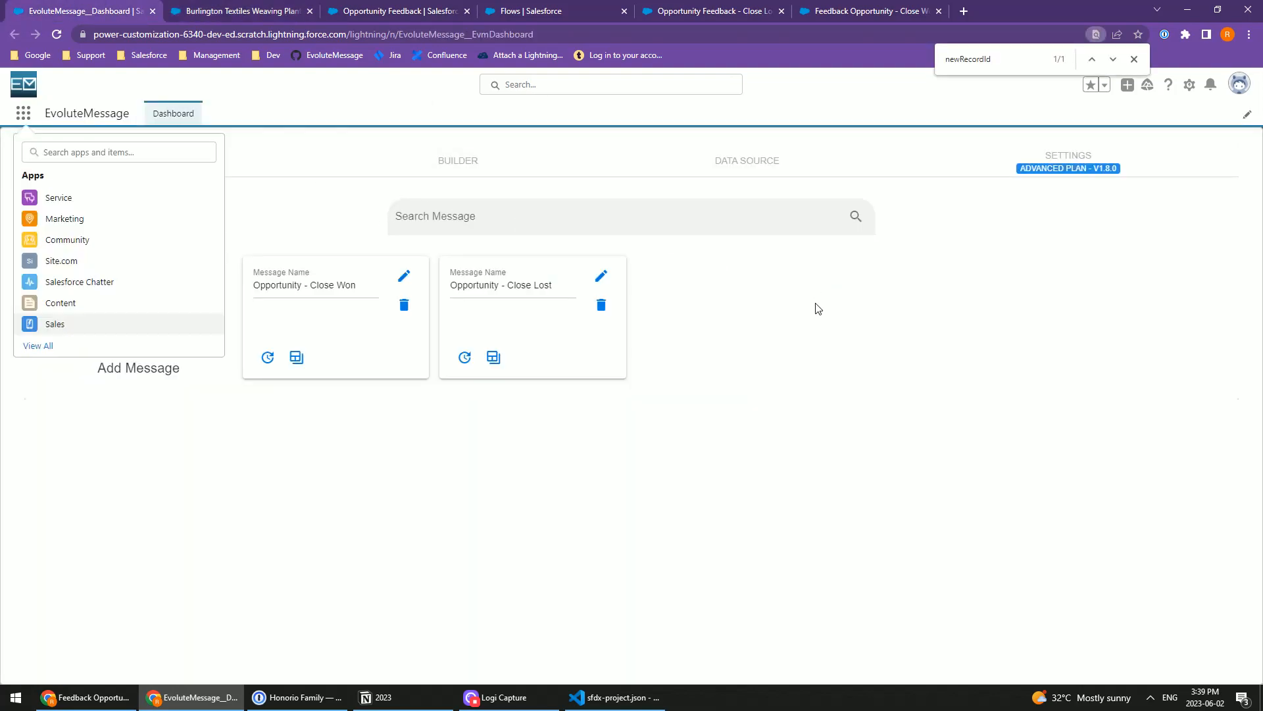
left_click(763, 166)
left_click(138, 317)
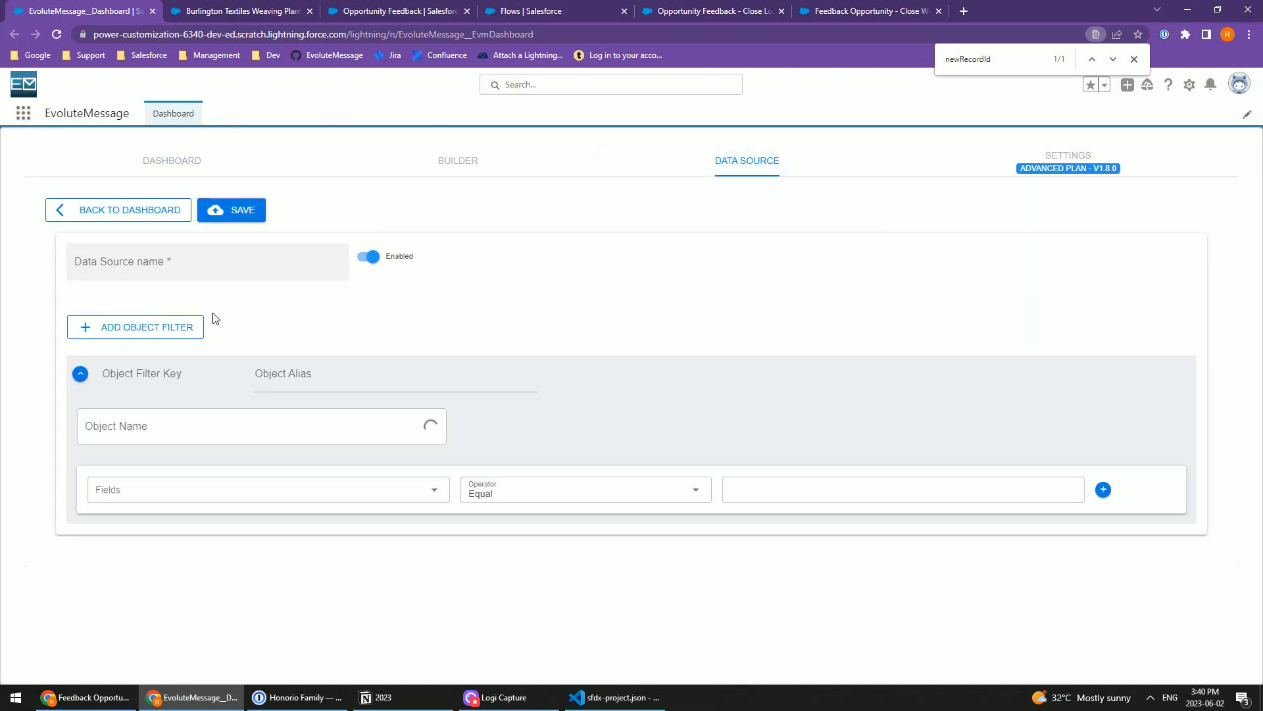
left_click(307, 280)
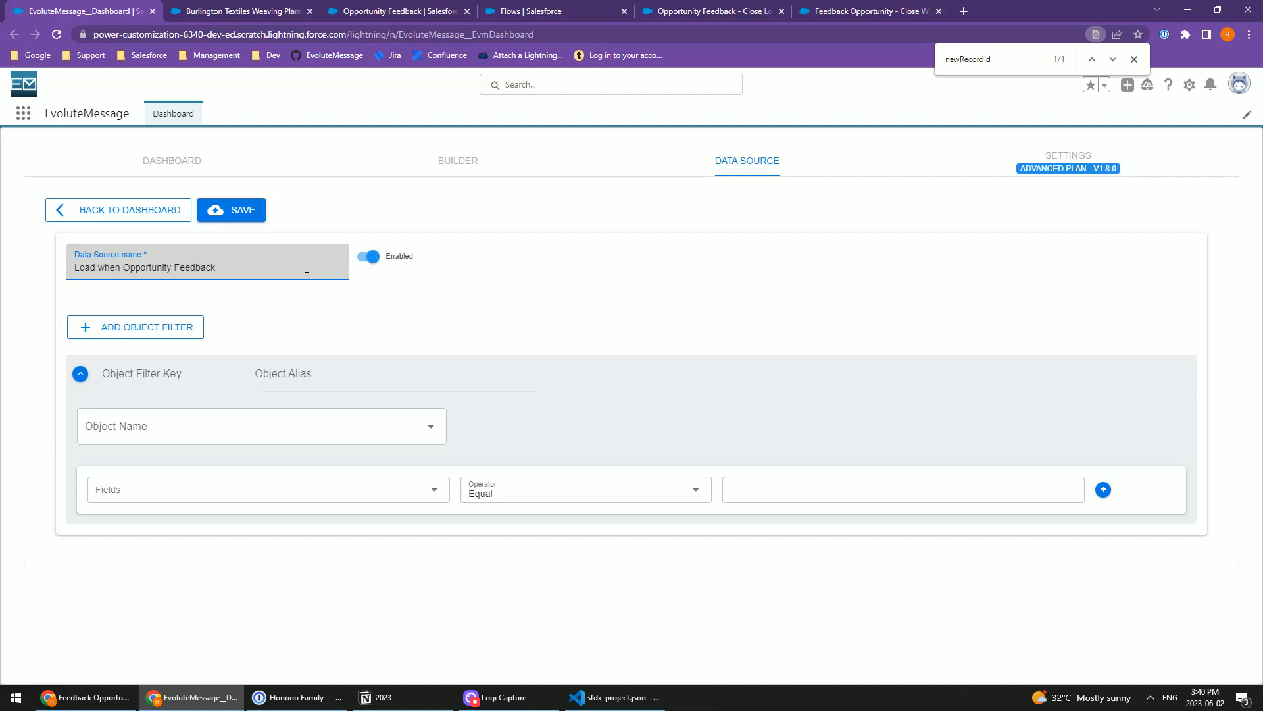
key("ctrl+shift+Left")
key("BackSpace")
key("ctrl+z")
type("has Opportunity")
key("ctrl+shift+Left")
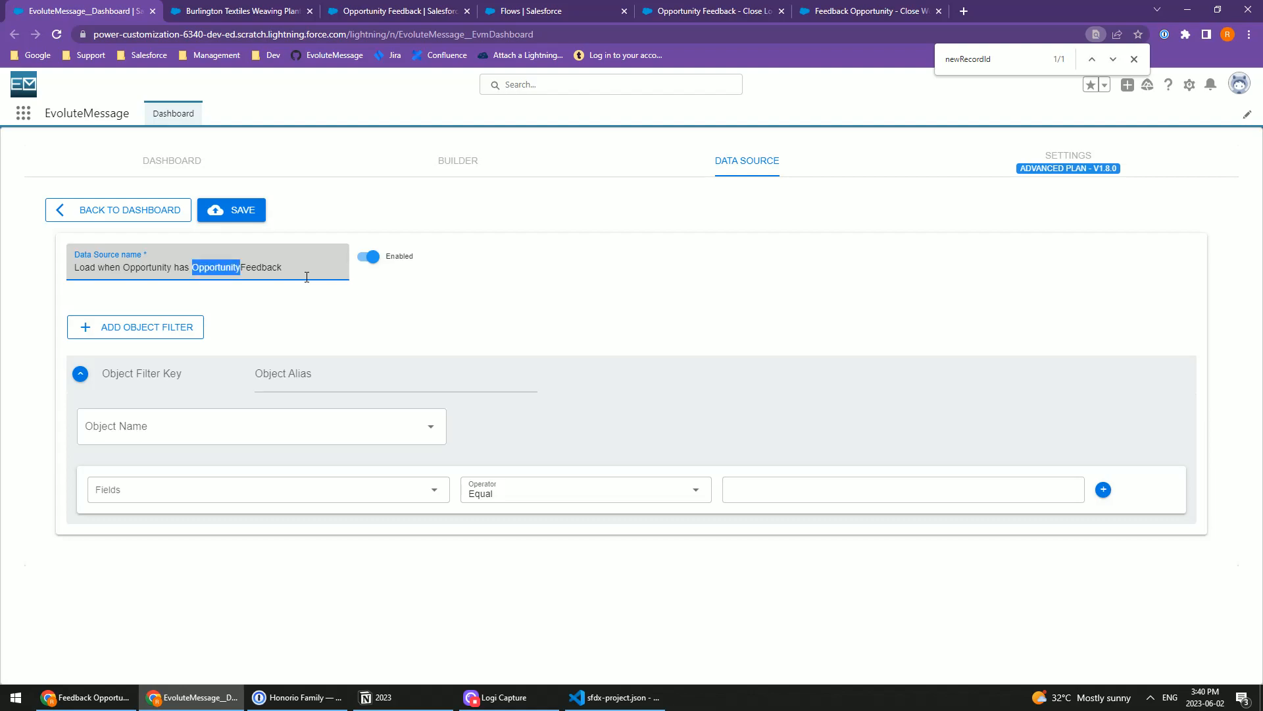
type("Opportunity")
Step: Set the data source's object filter to the Opportunity Feedback object
left_click(134, 426)
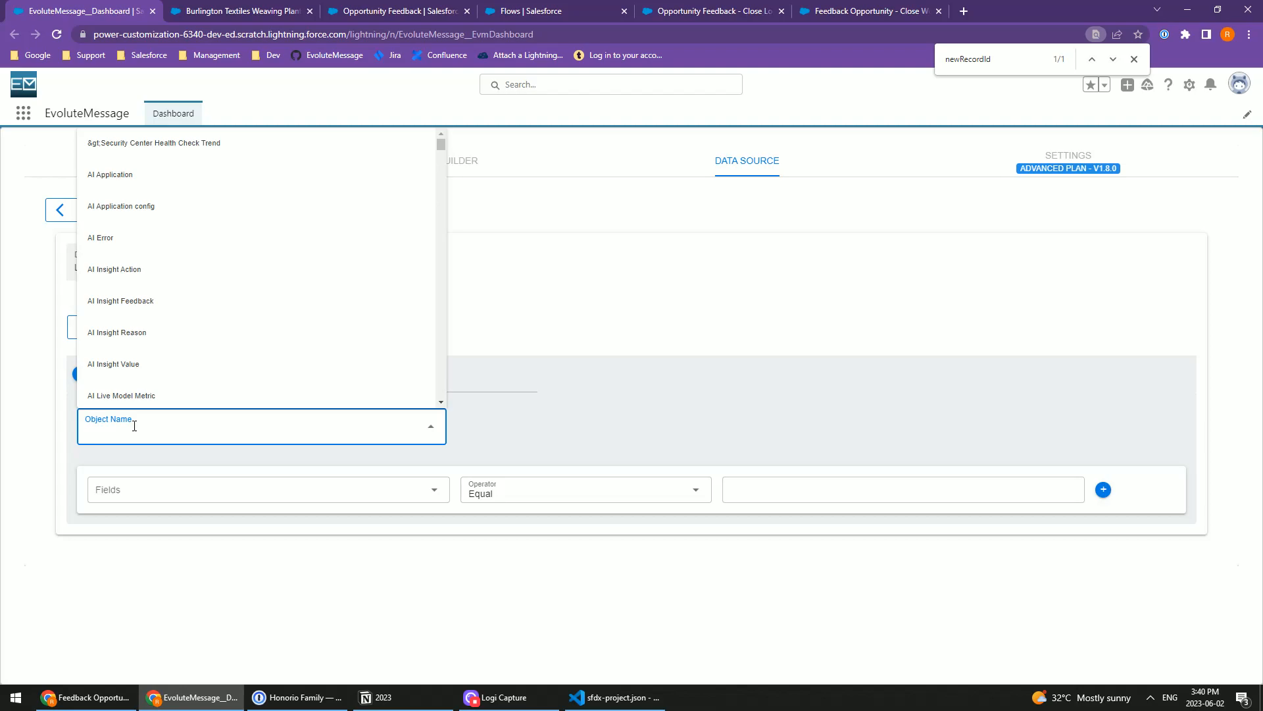
type("O")
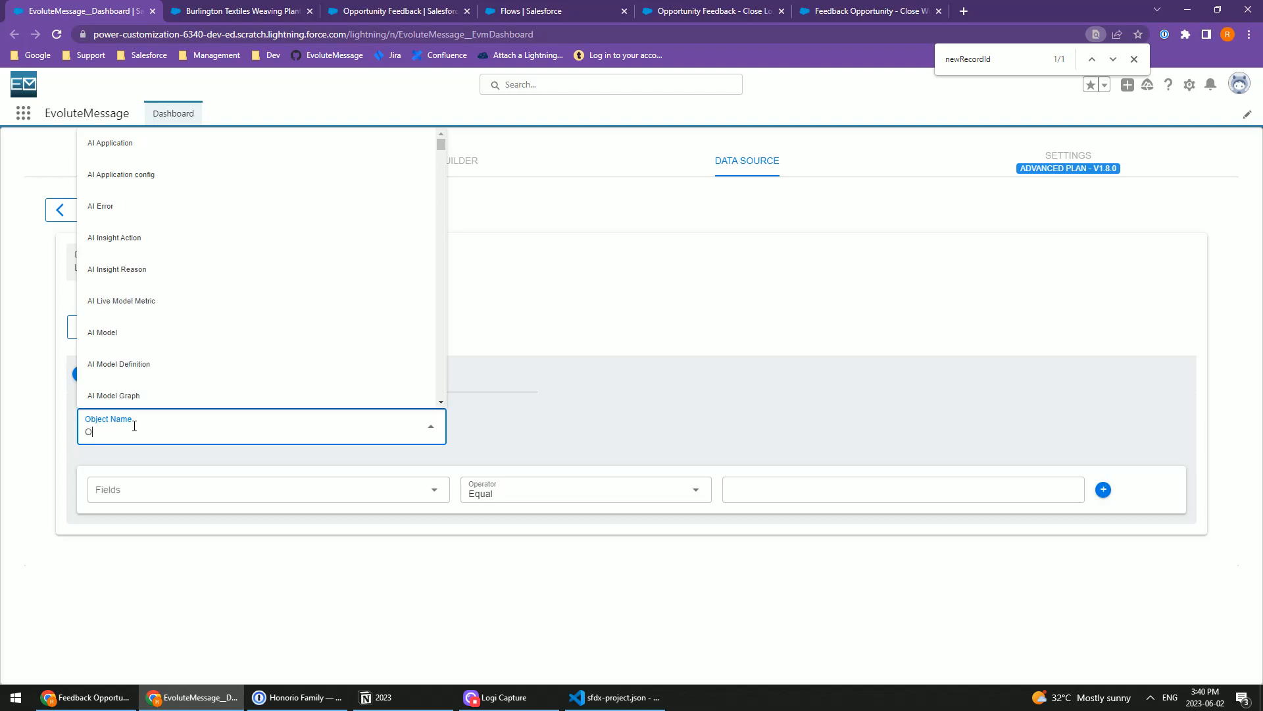
type("pportunity Fee")
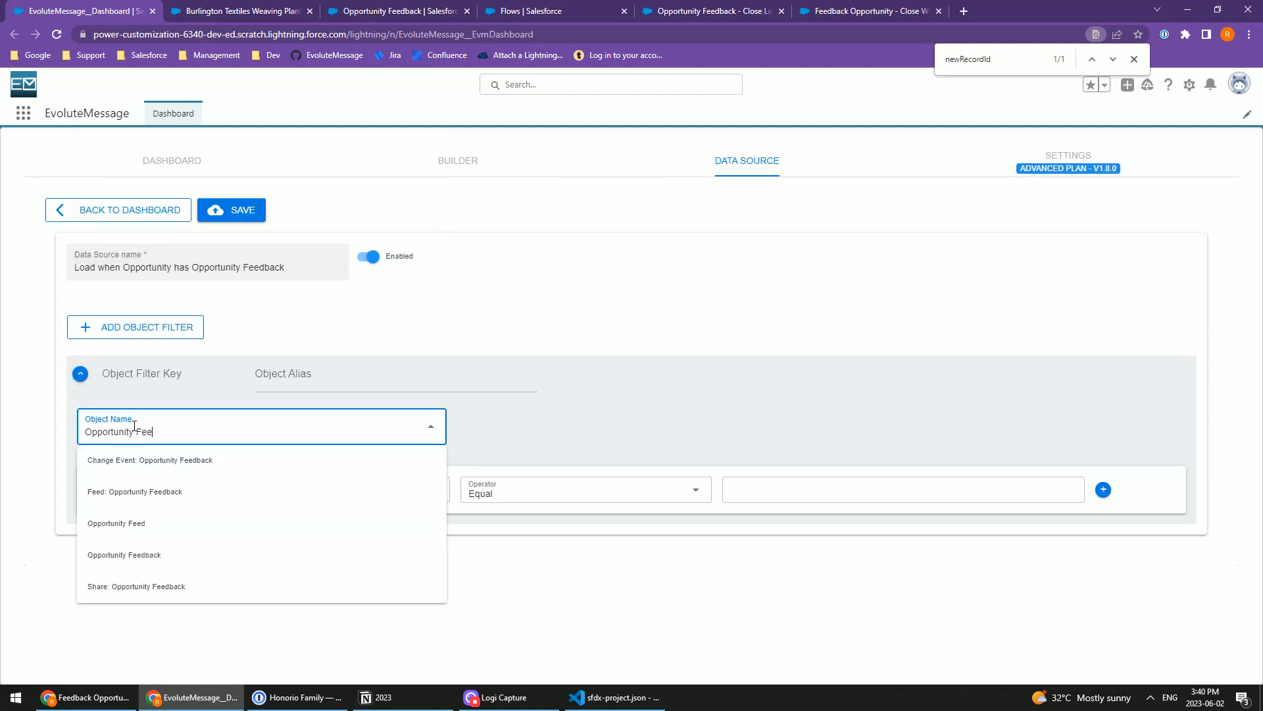
left_click(158, 554)
Step: Filter Opportunity Feedback where Opportunity equals Record Id, then save the data source and return to the data source list
left_click(214, 491)
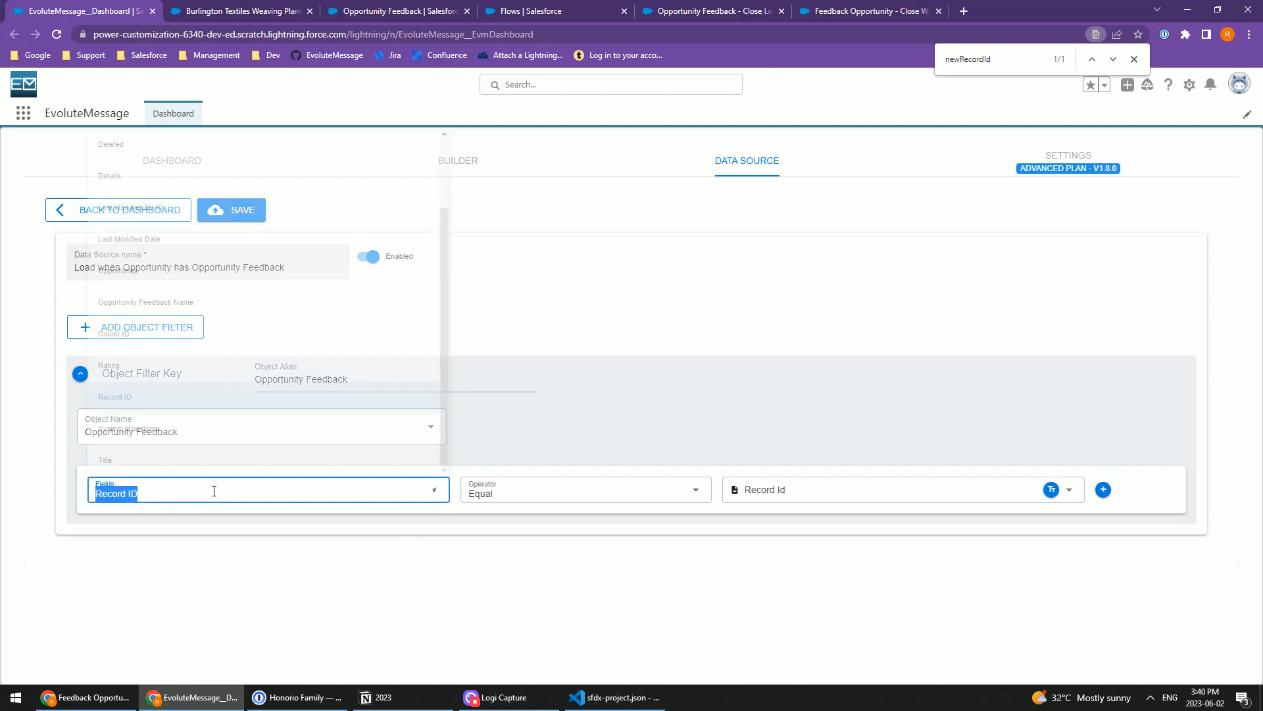
type("Oppor")
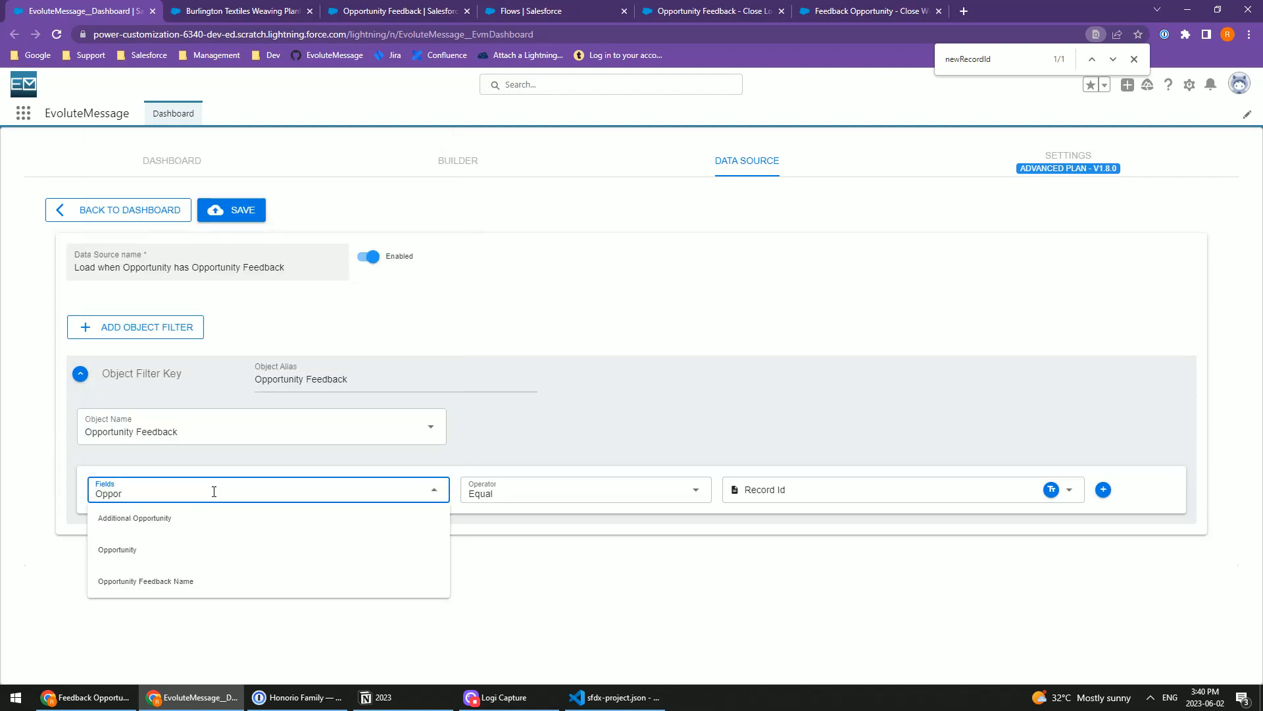
left_click(141, 550)
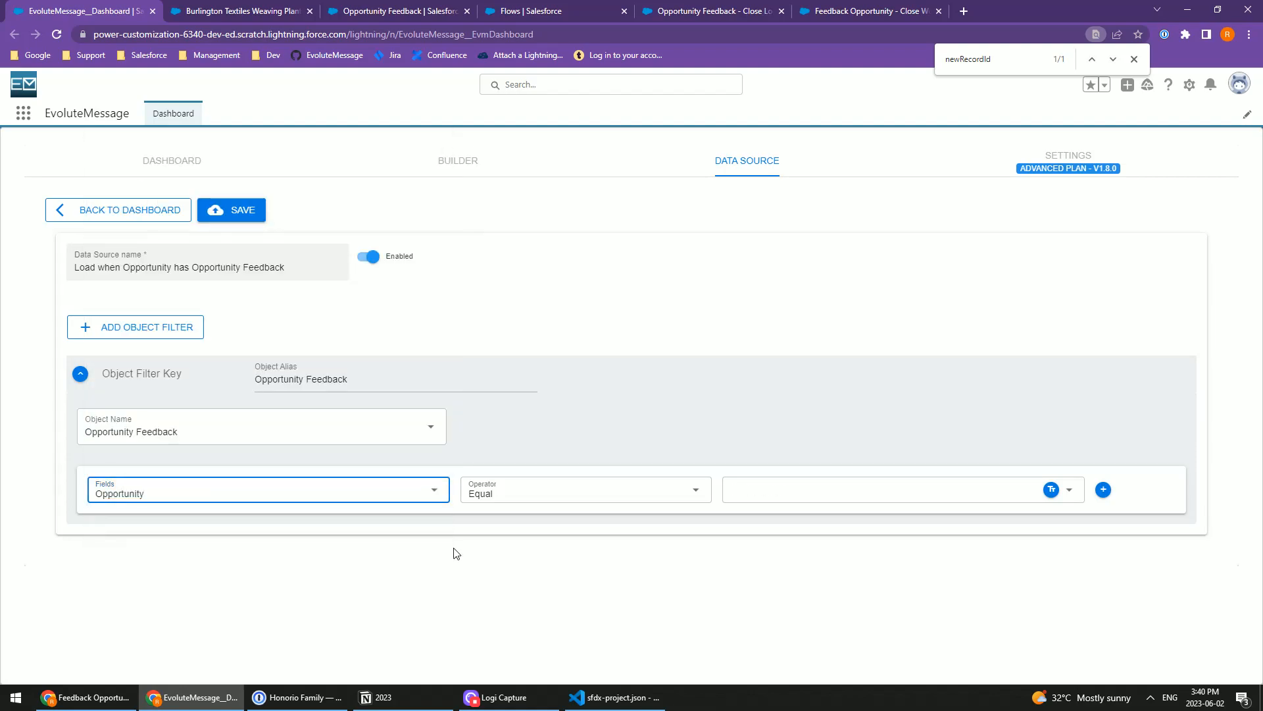
left_click(791, 498)
left_click(729, 521)
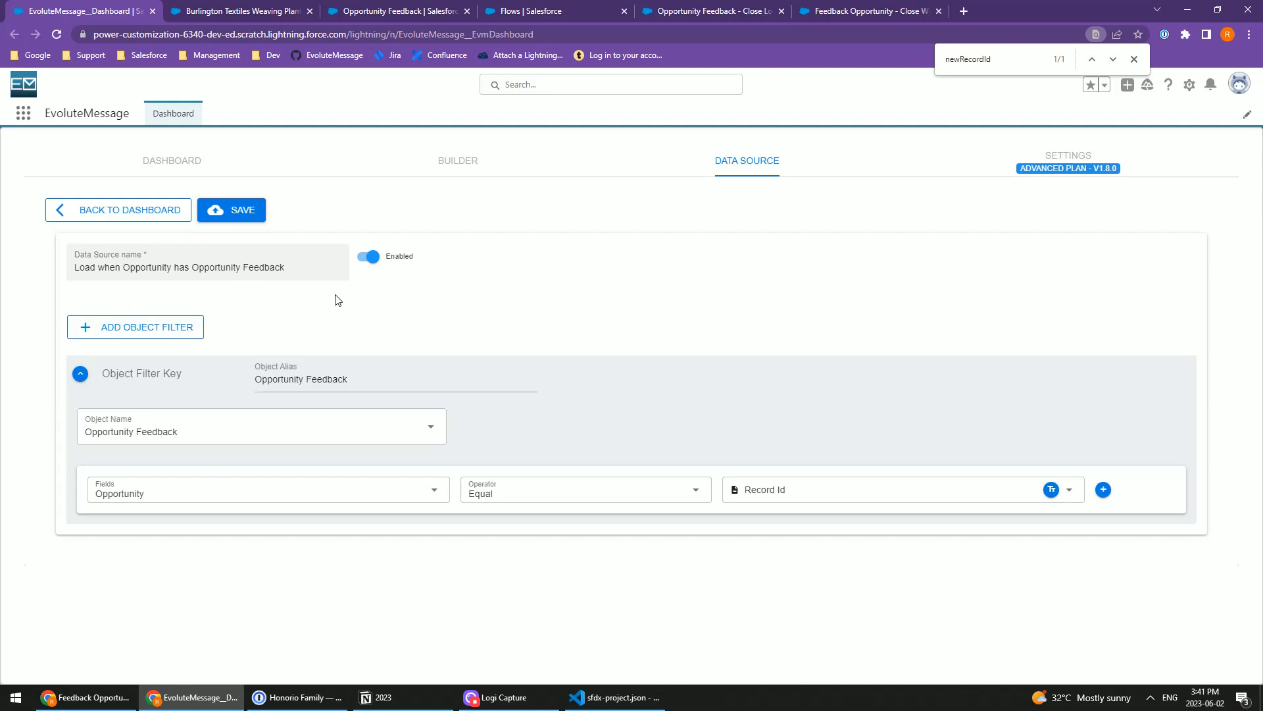
left_click(262, 205)
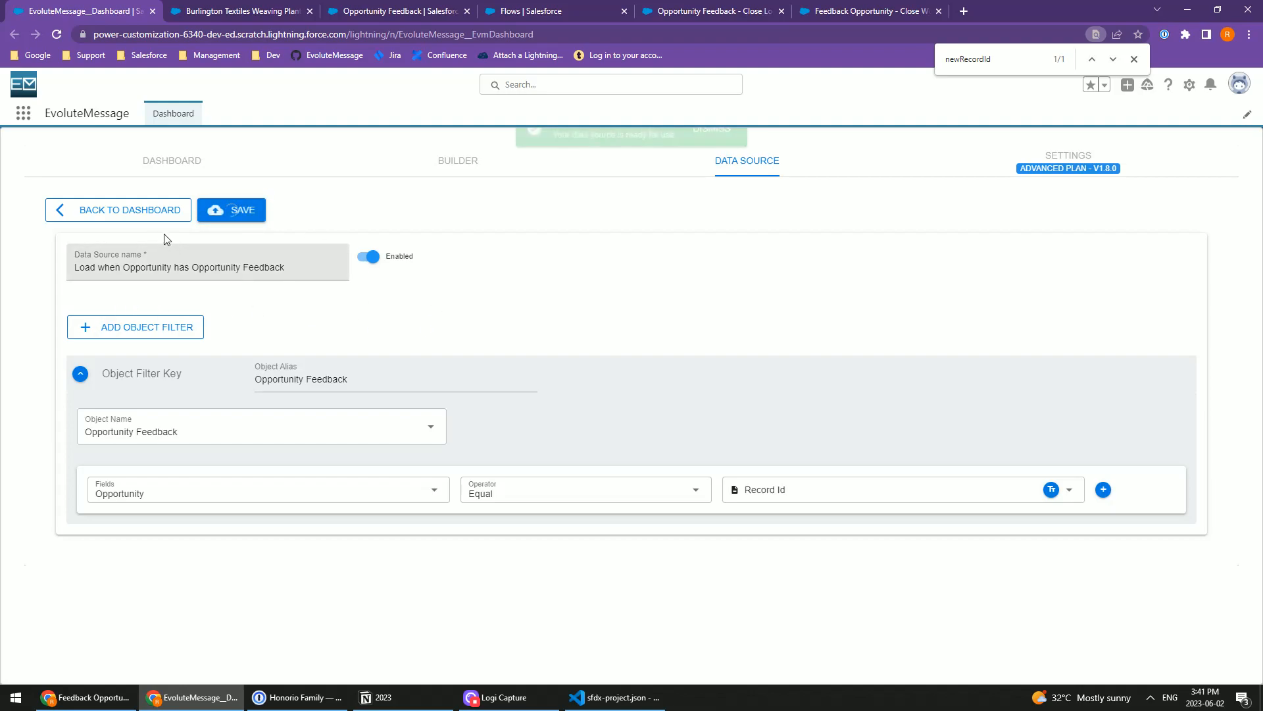
left_click(145, 222)
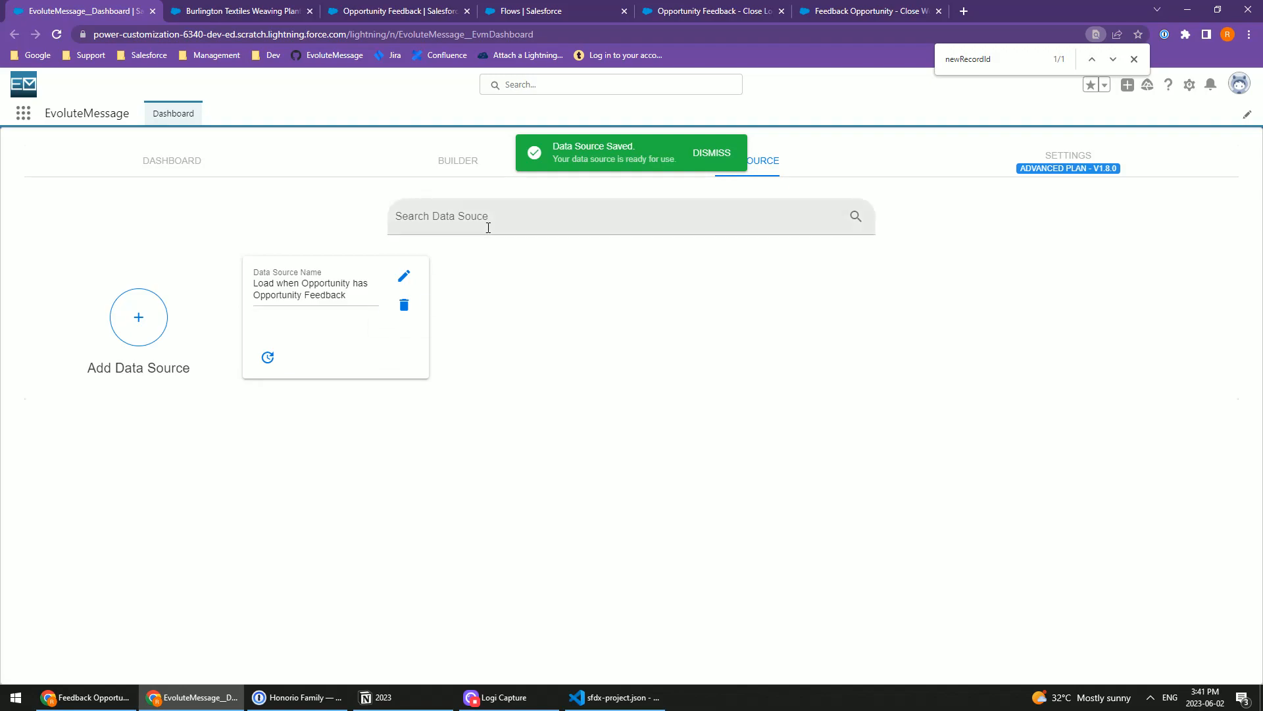
Step: Create another data source named "Load Record When Opportunity is Lost"
left_click(150, 347)
left_click(197, 260)
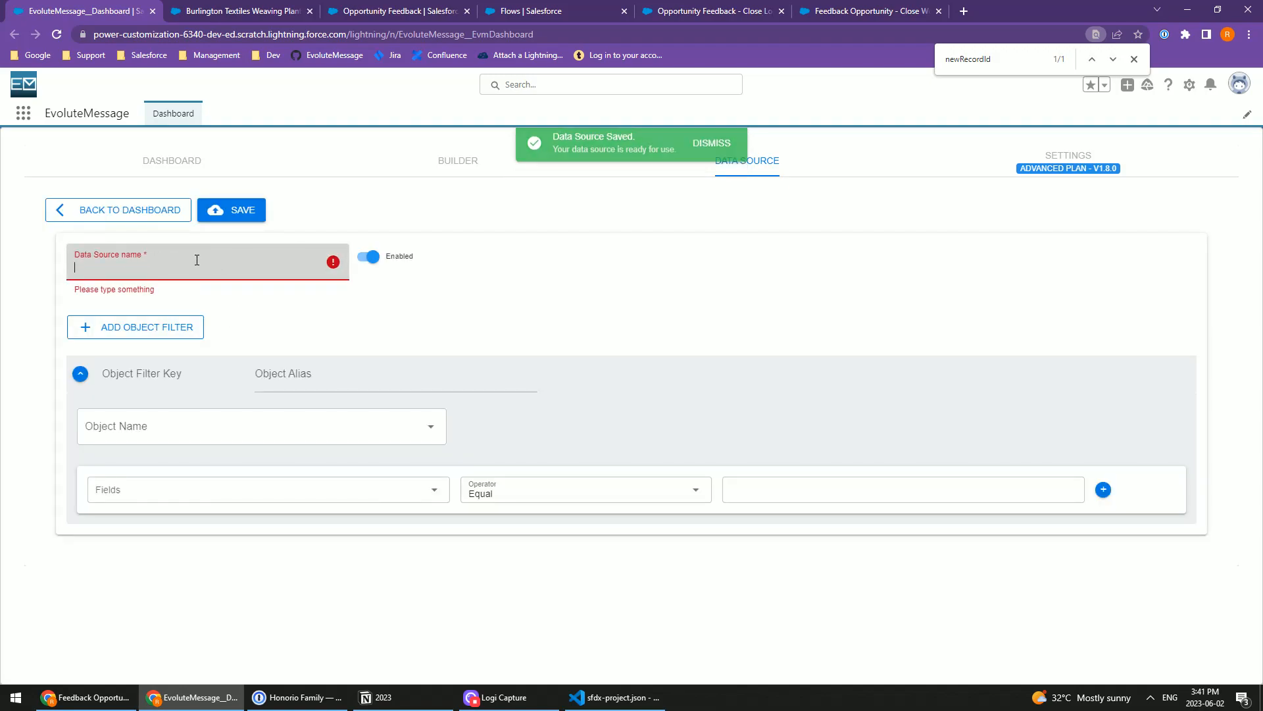
type("Load R")
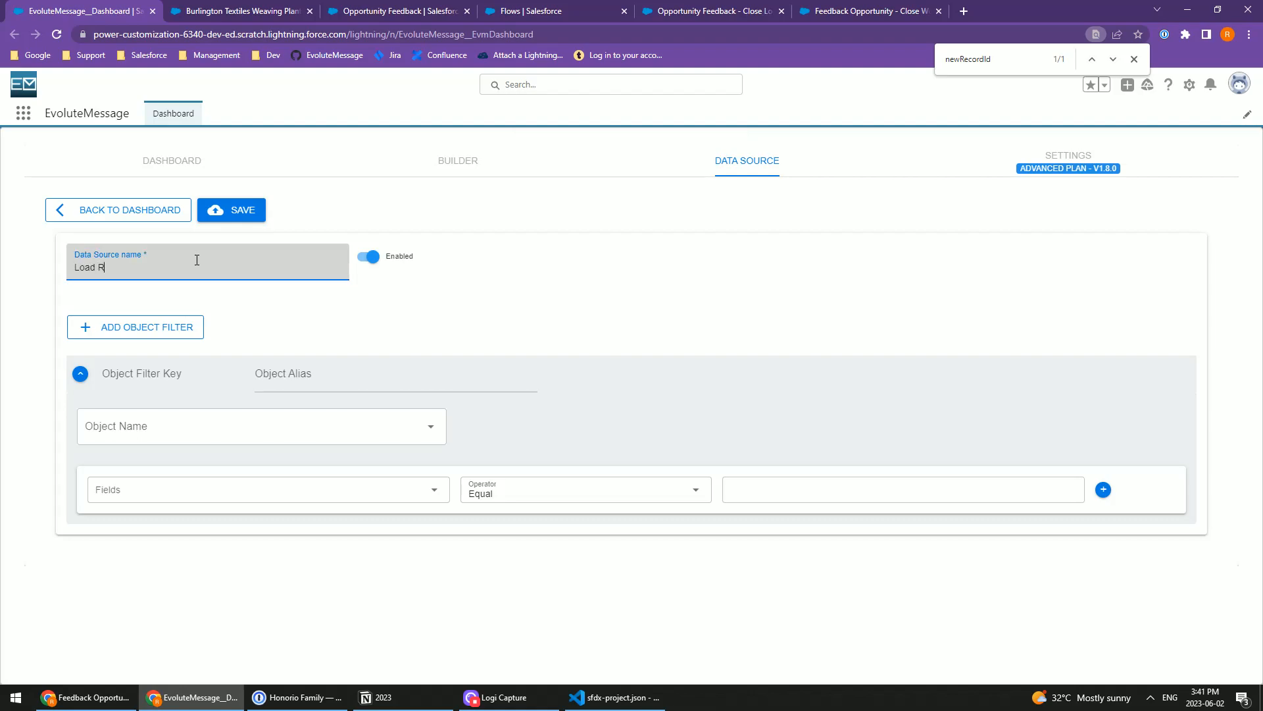
type("ecord When")
Step: Set the new data source's object filter to the Opportunity object
left_click(211, 426)
type("Opportunity")
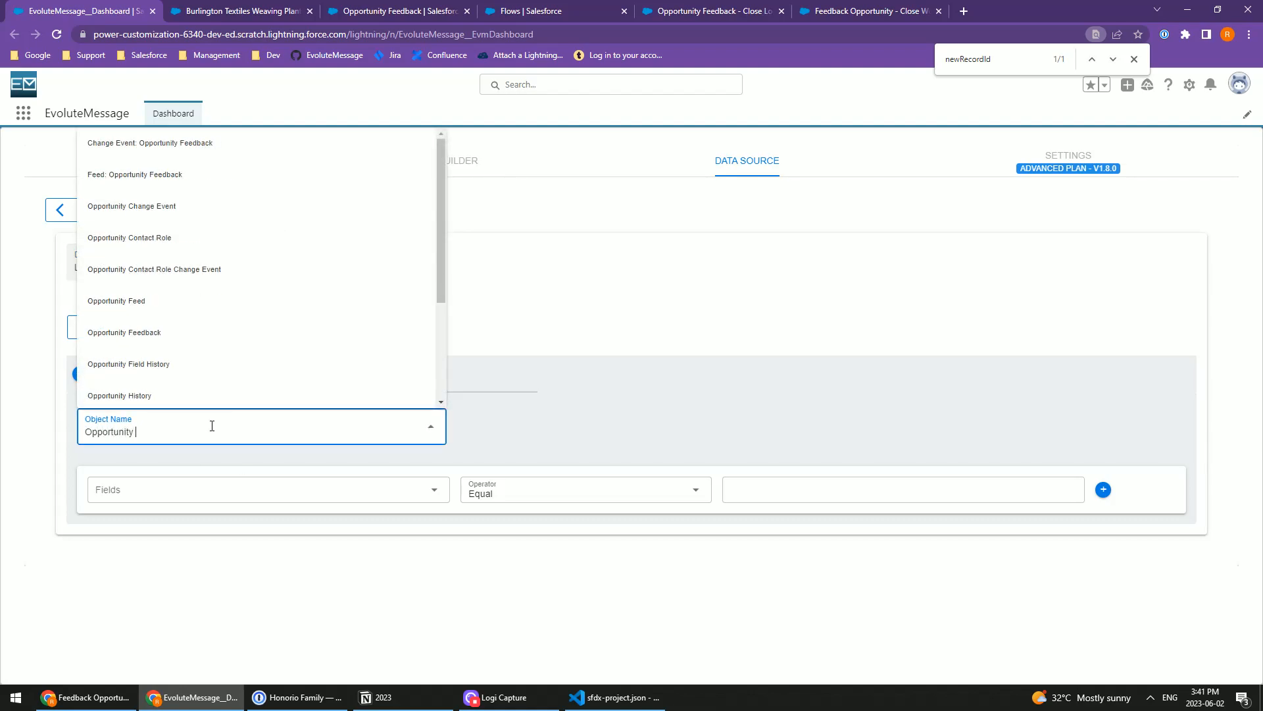
key("BackSpace")
left_click(125, 204)
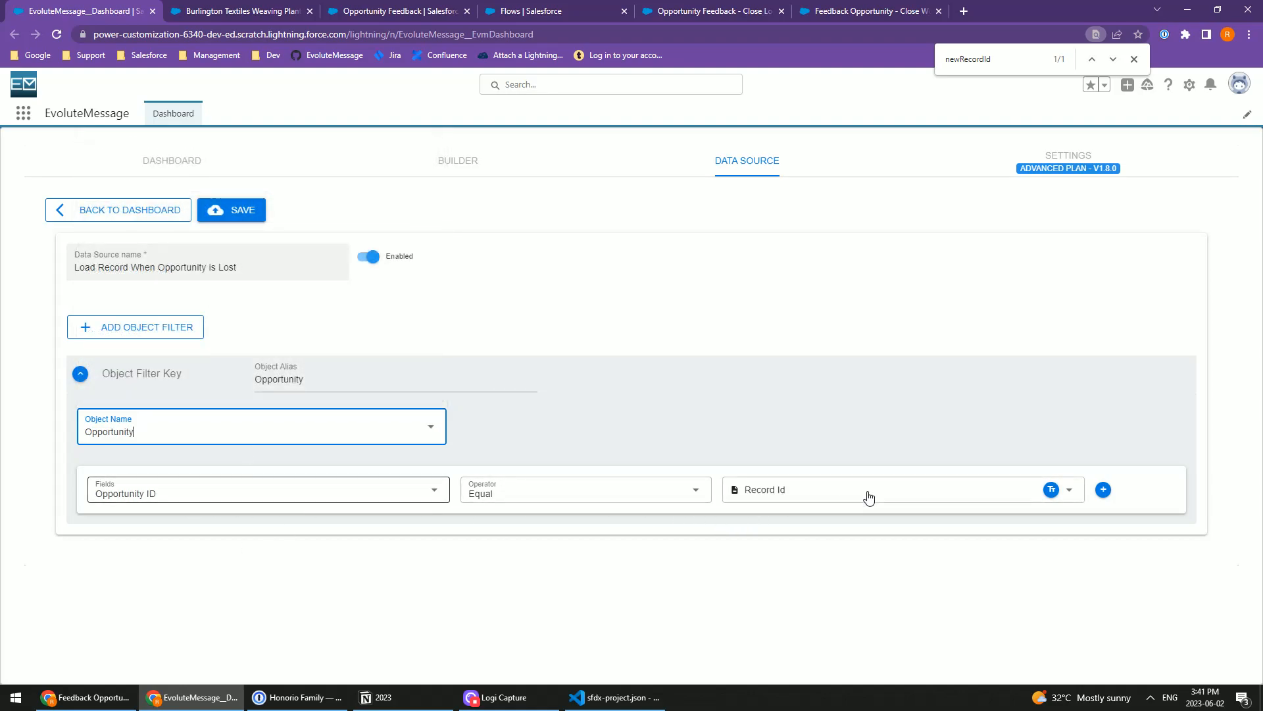
Step: Add a second condition where Stage equals Closed Lost, then save the data source and return to the data source list
left_click(1103, 489)
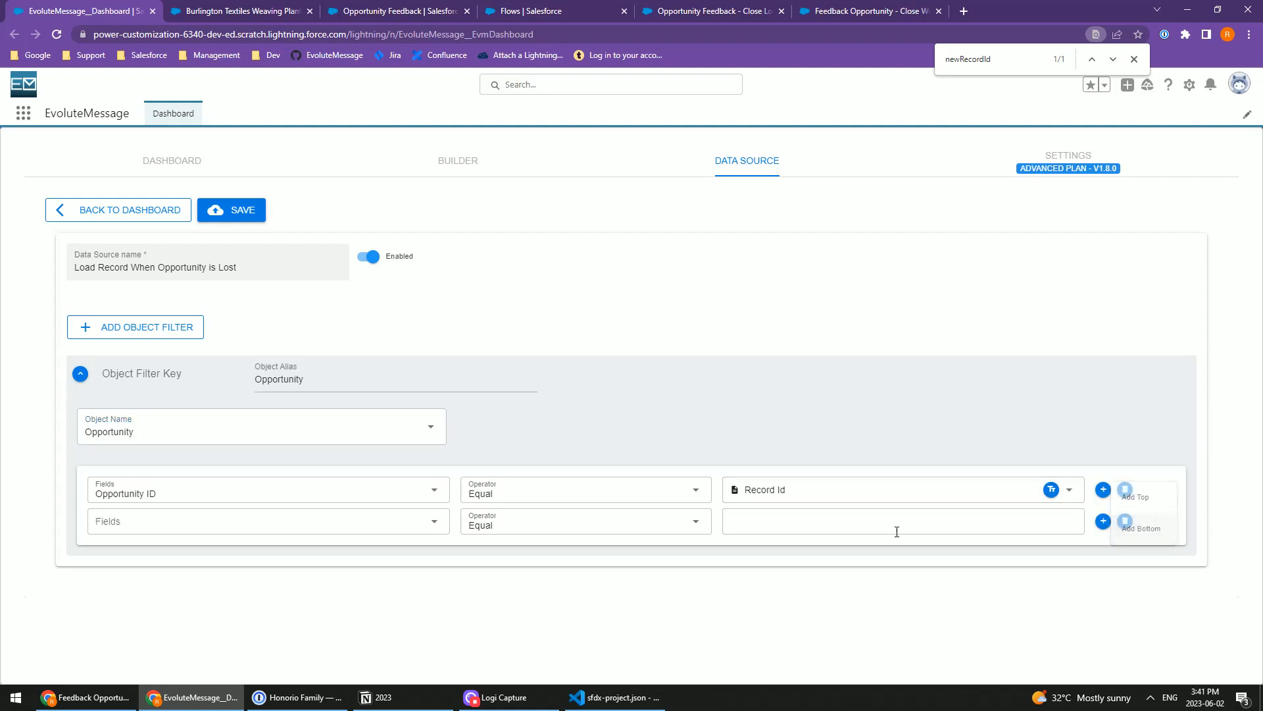
left_click(231, 523)
type("Stage")
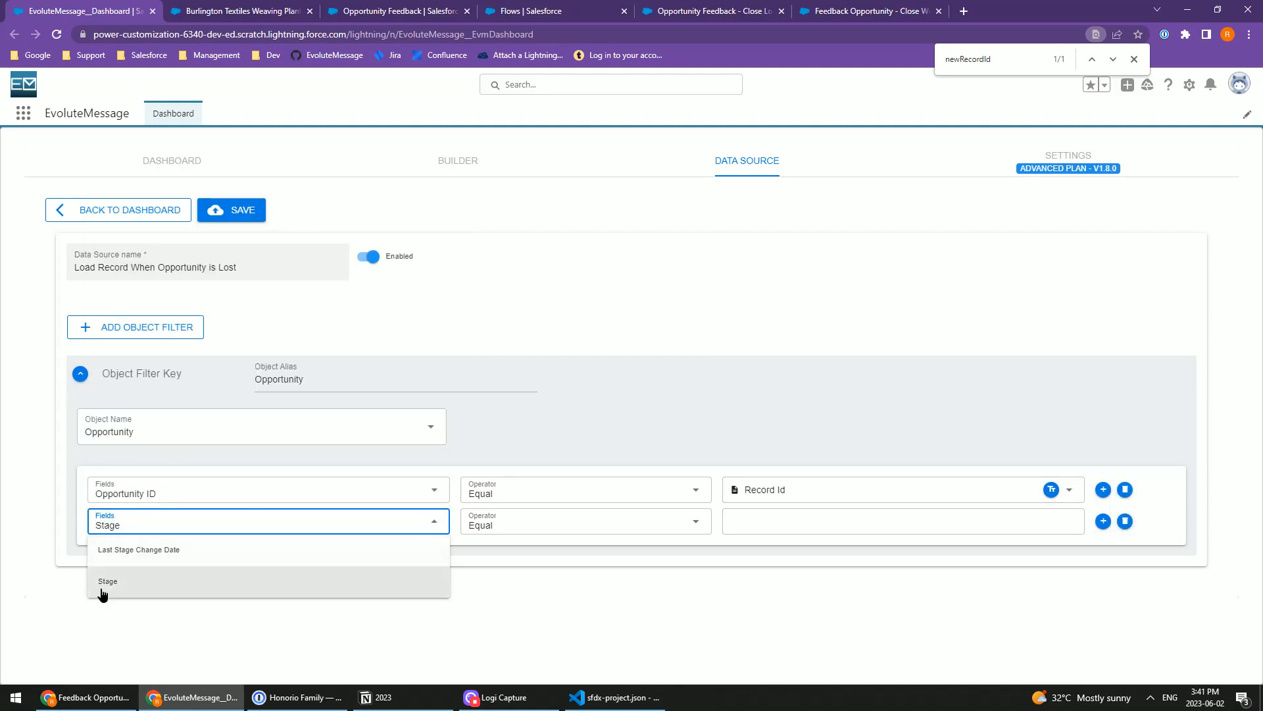
left_click(297, 582)
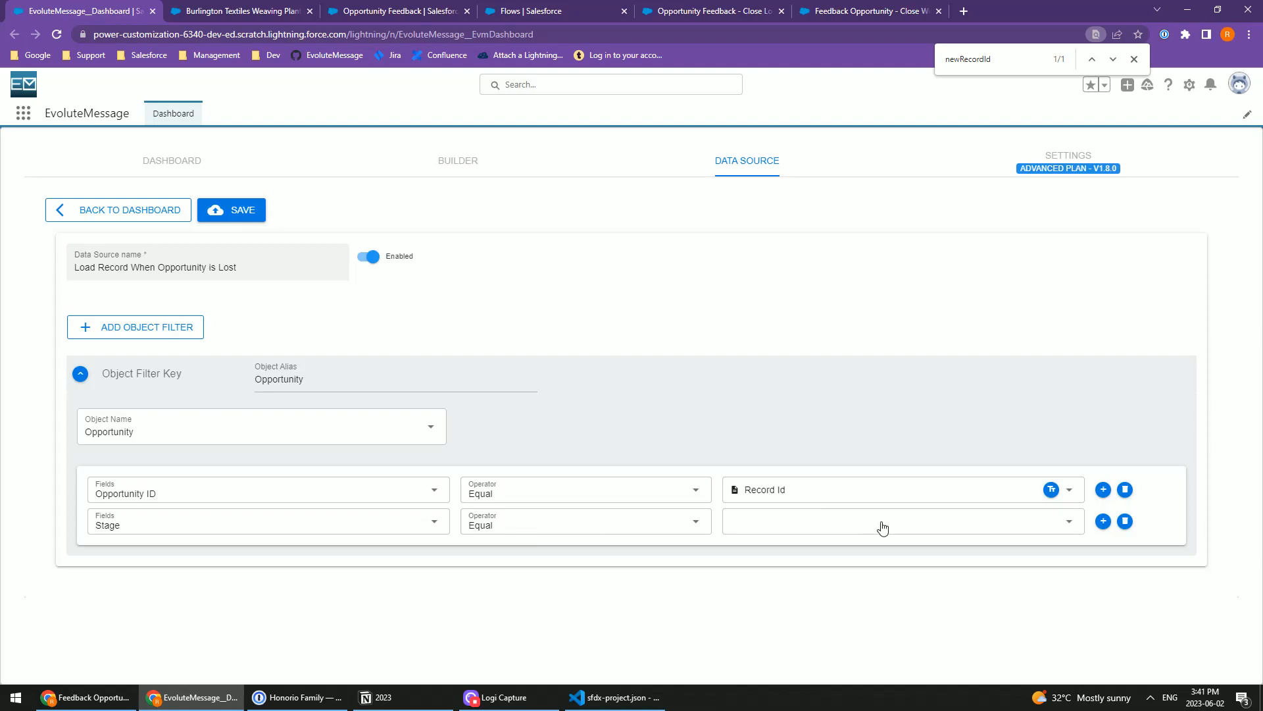
left_click(763, 525)
left_click(805, 489)
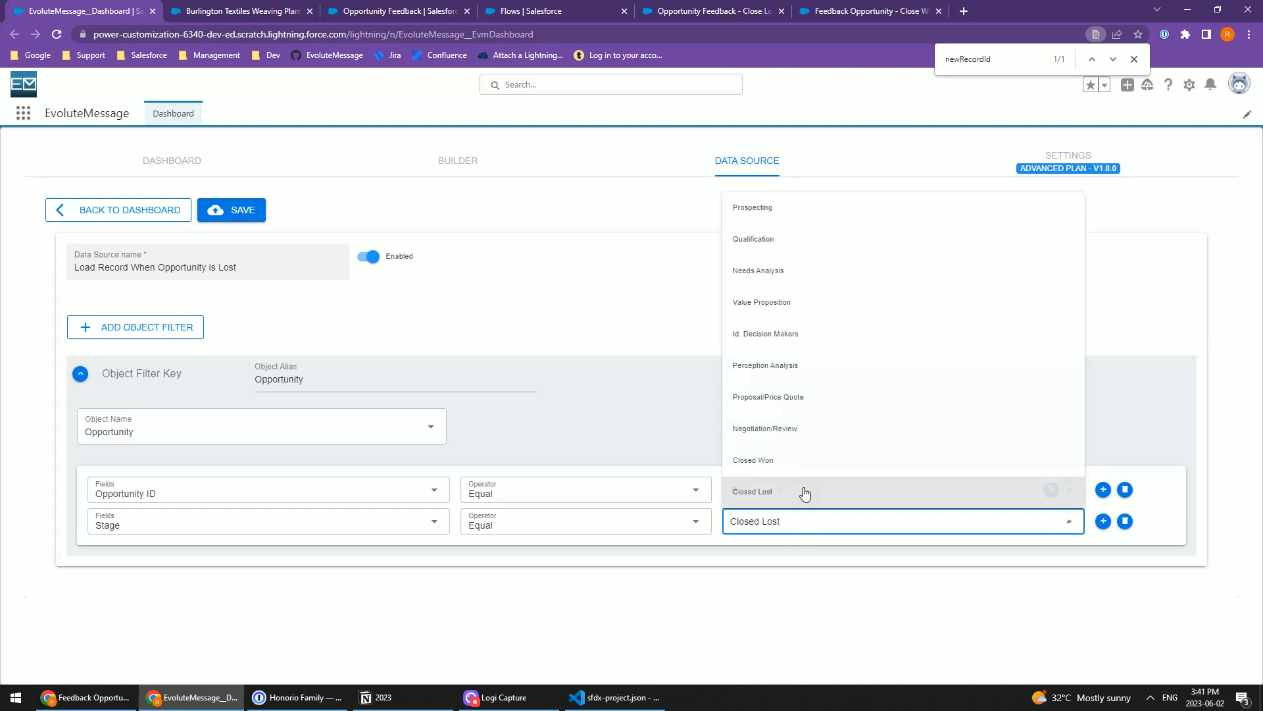
left_click(750, 581)
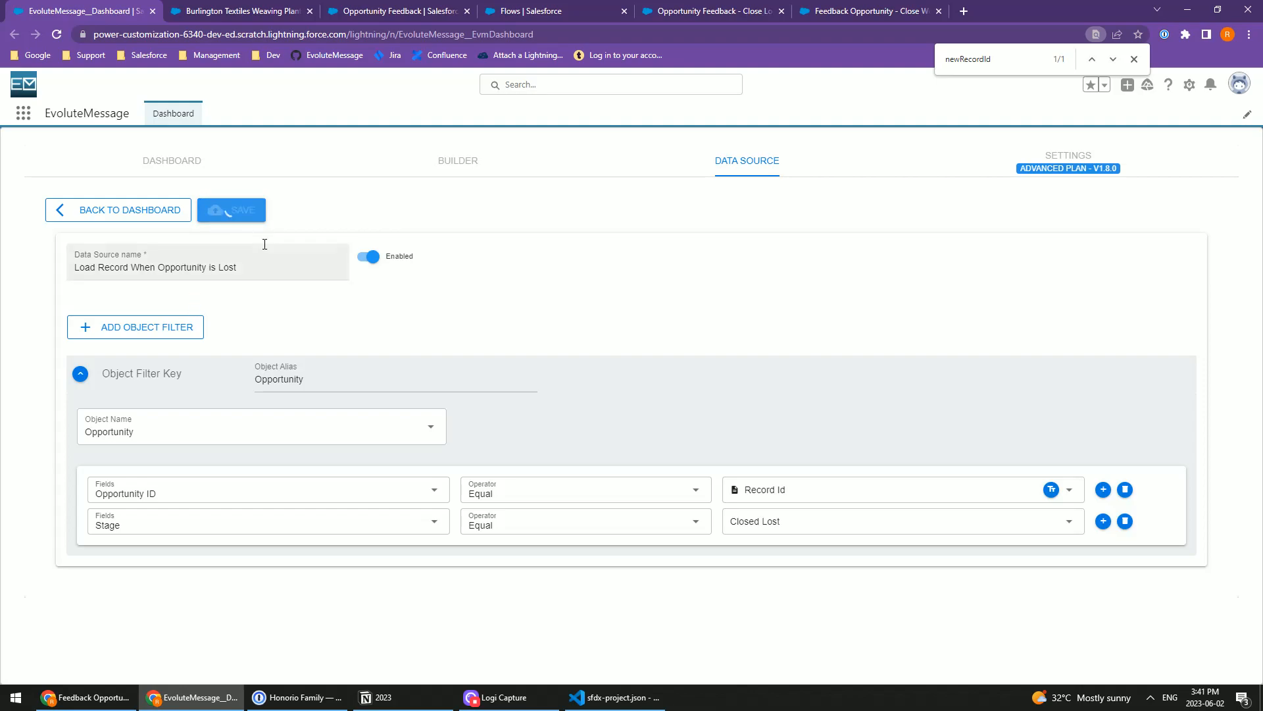
left_click(129, 209)
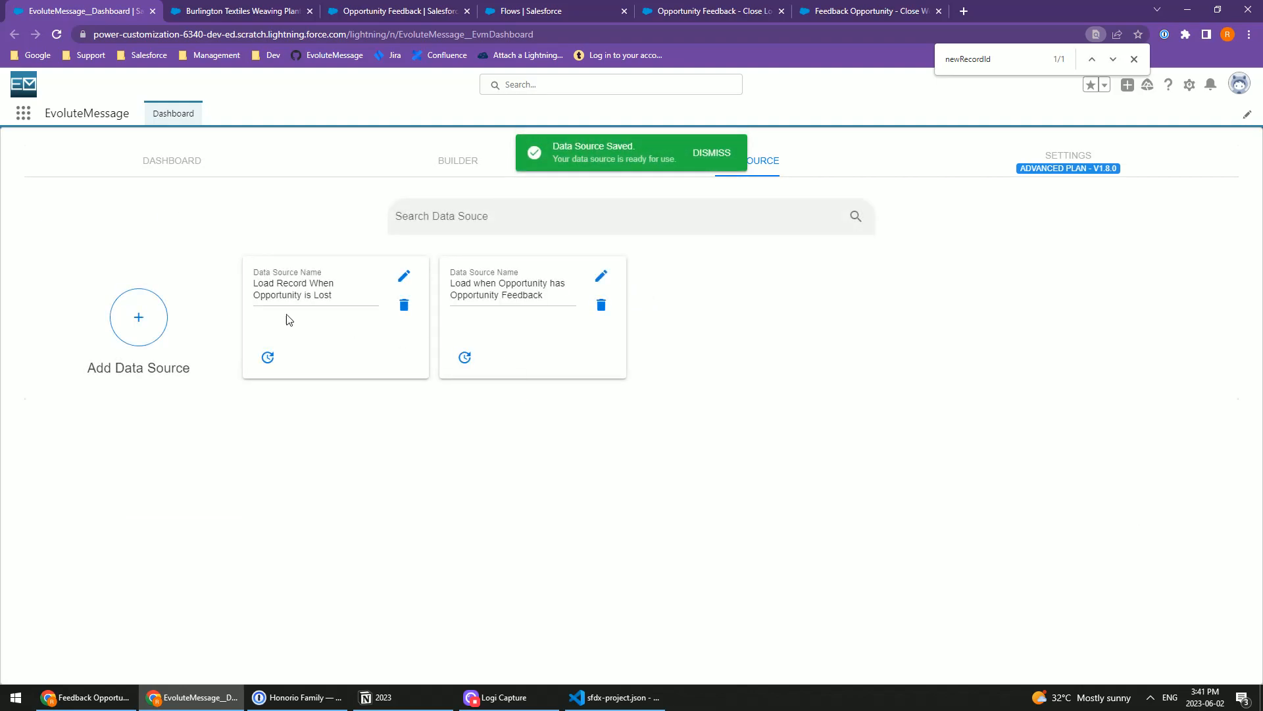
Step: Create another data source named "Load Opportunity when it is Close Won"
left_click(139, 318)
left_click(190, 261)
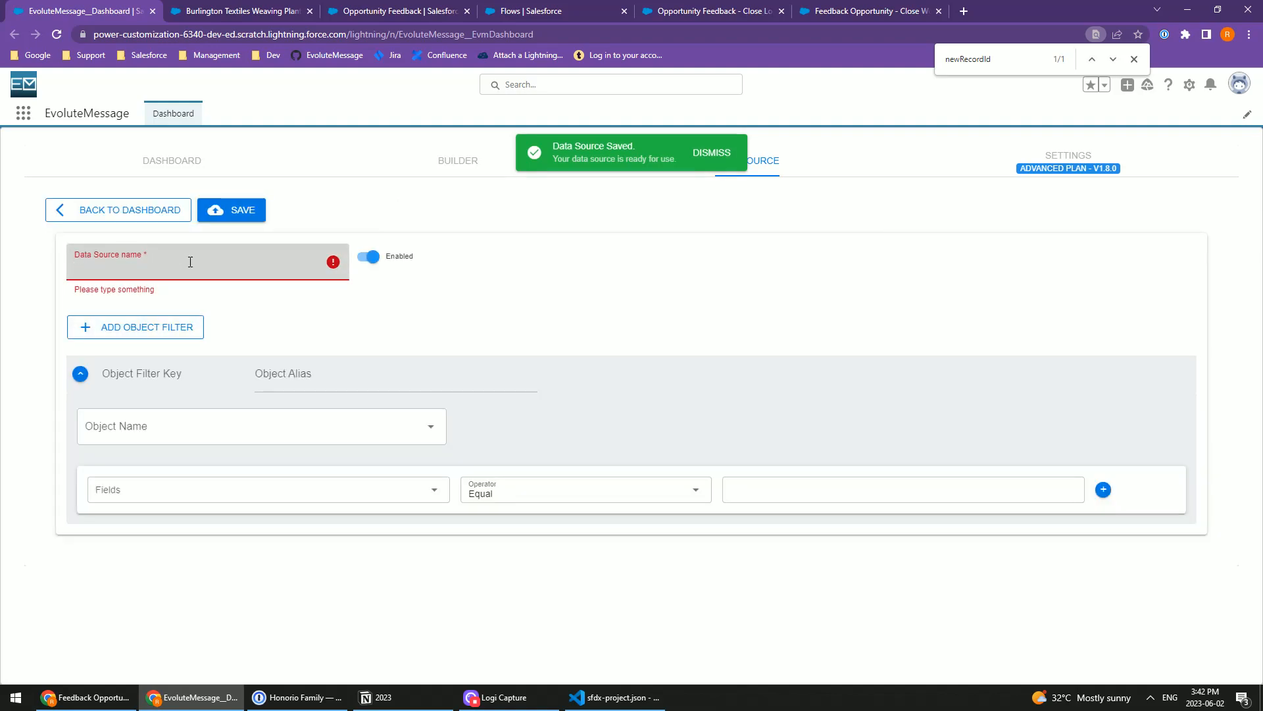
type("Oppor")
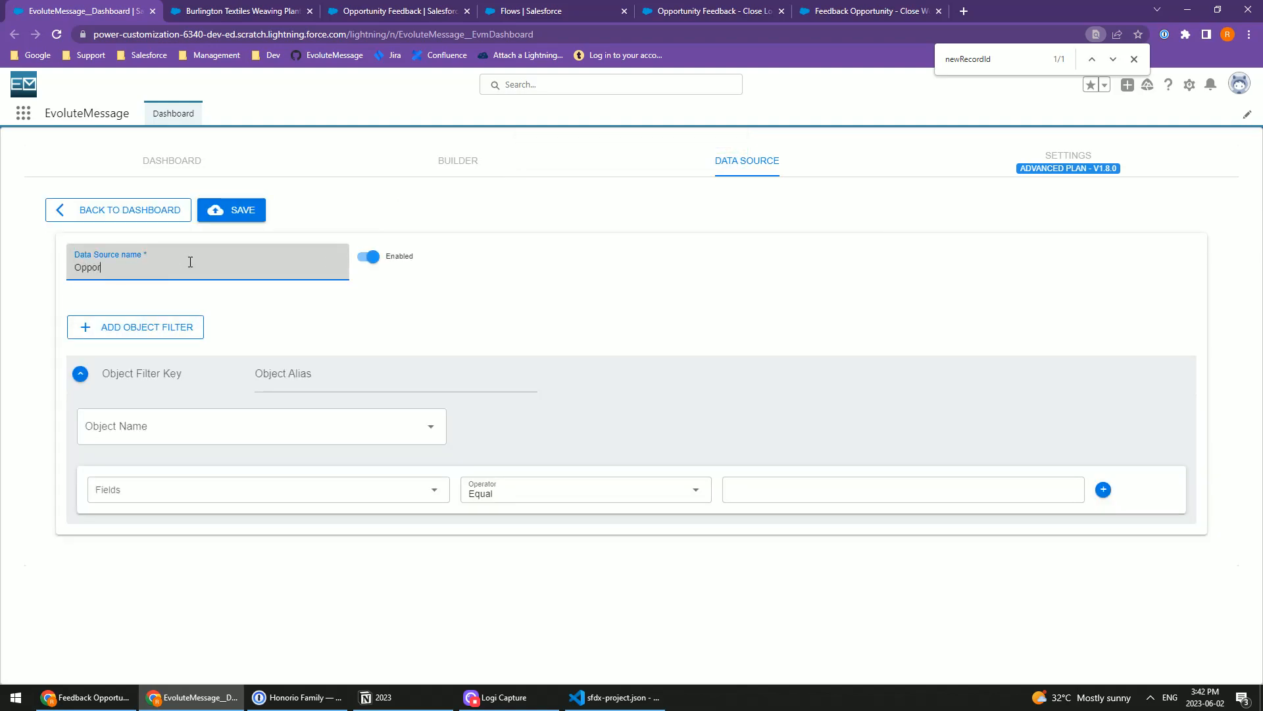
type("tunit")
key("ctrl+a")
type("Loa")
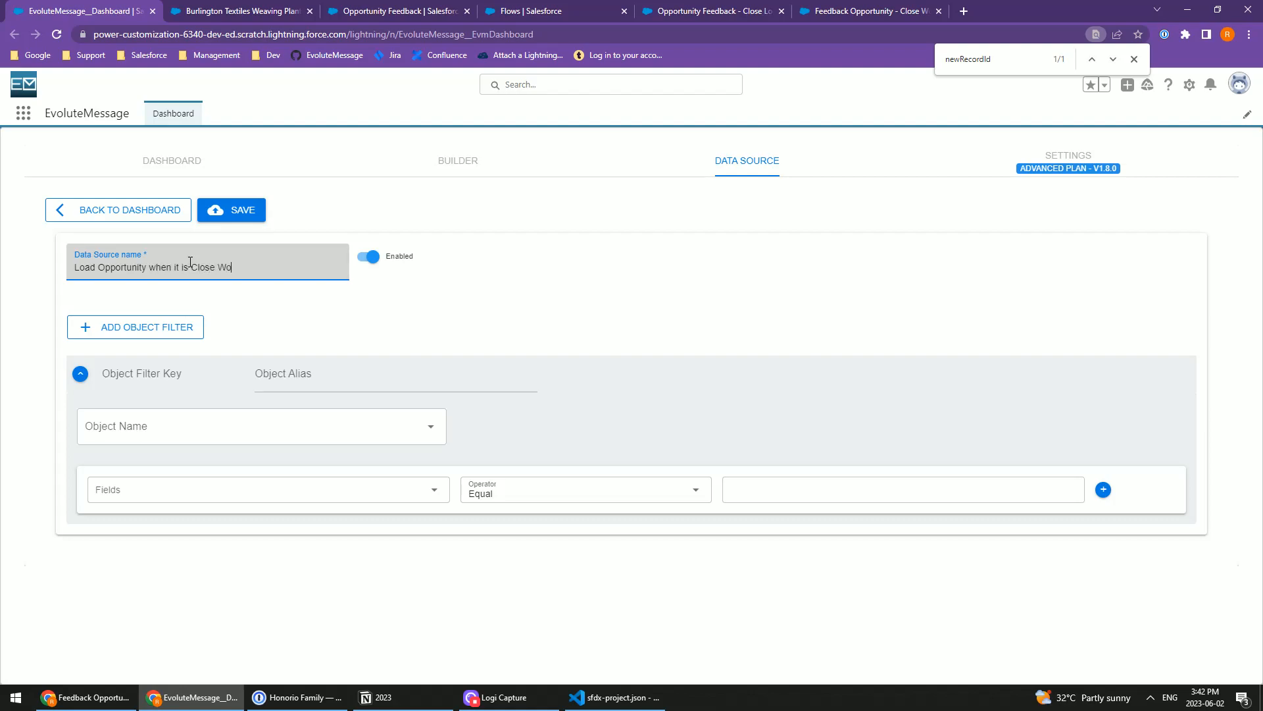
Step: Set the Close Won data source's object filter to the Opportunity object
left_click(160, 429)
type("Opporu")
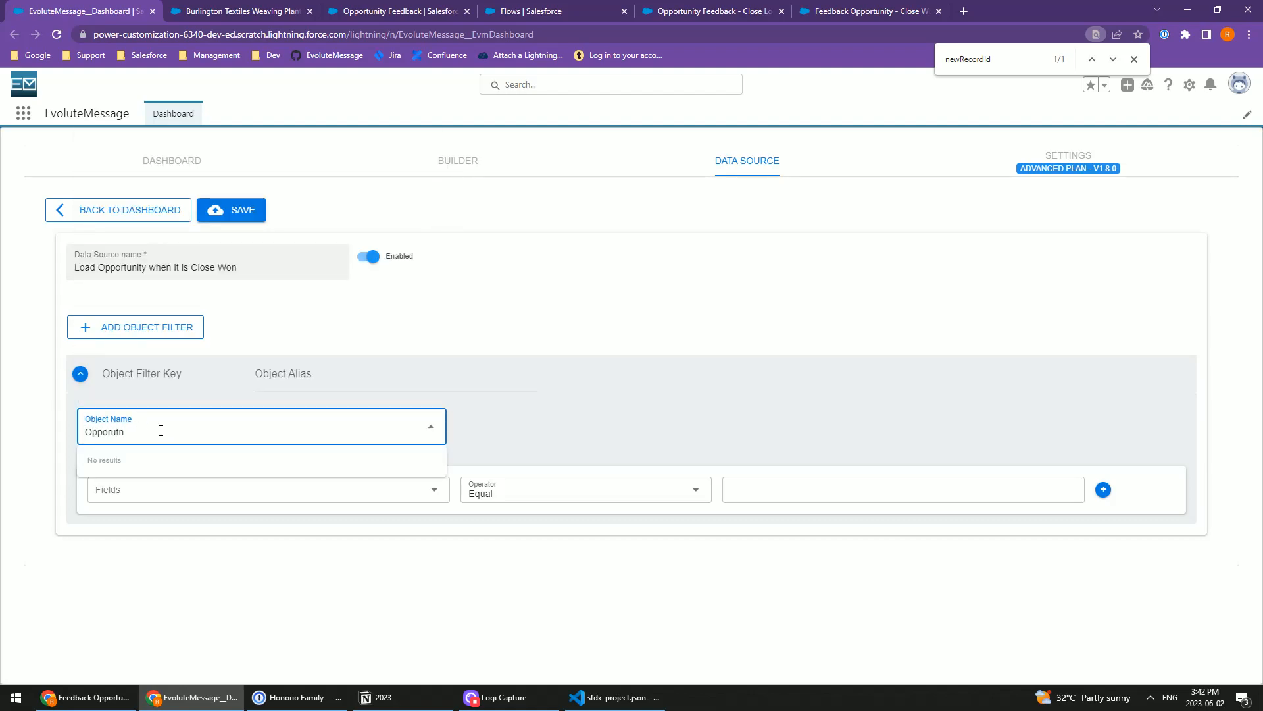
key("BackSpace")
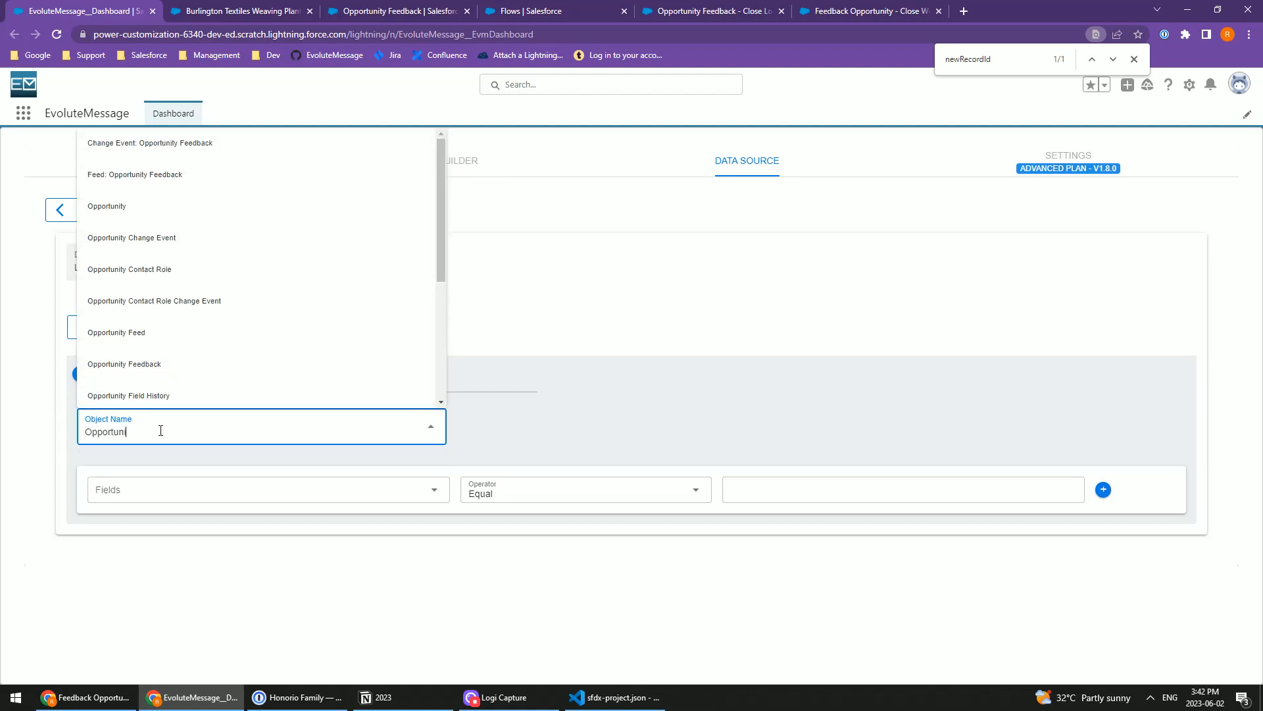
left_click(135, 210)
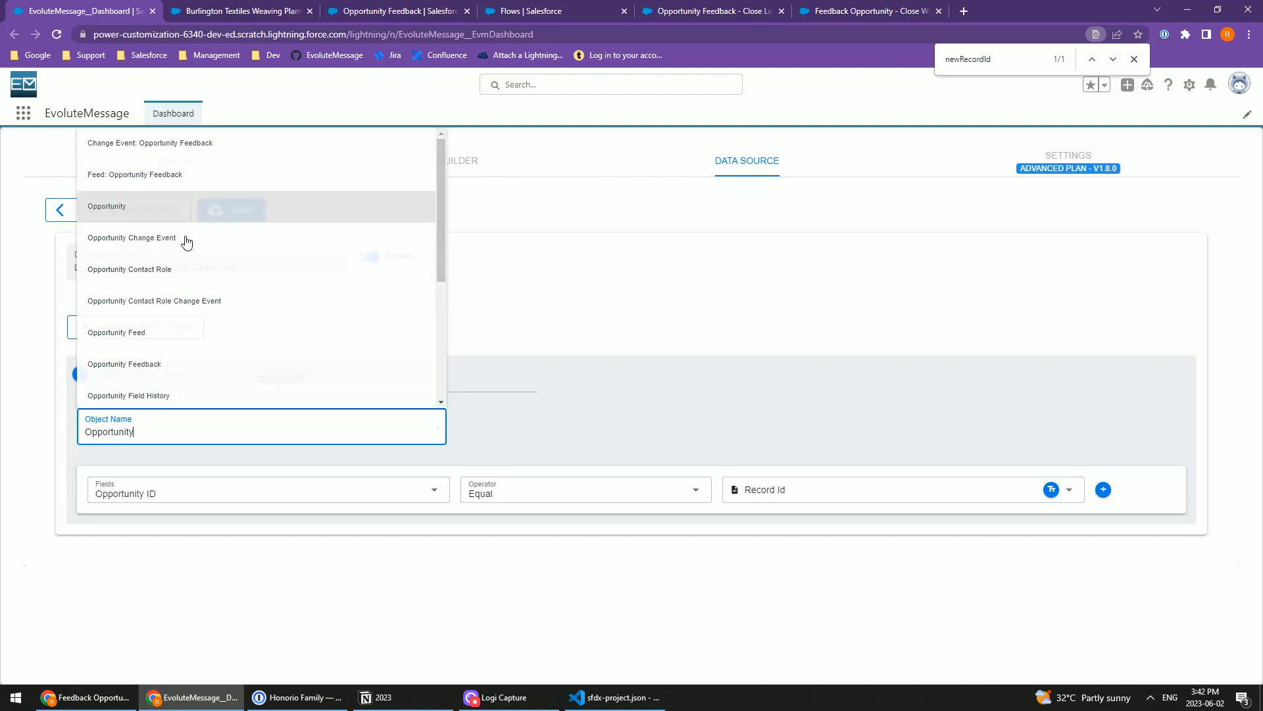
Step: Add a condition below where Stage equals Closed Won, then save the data source and return to the list
left_click(1103, 490)
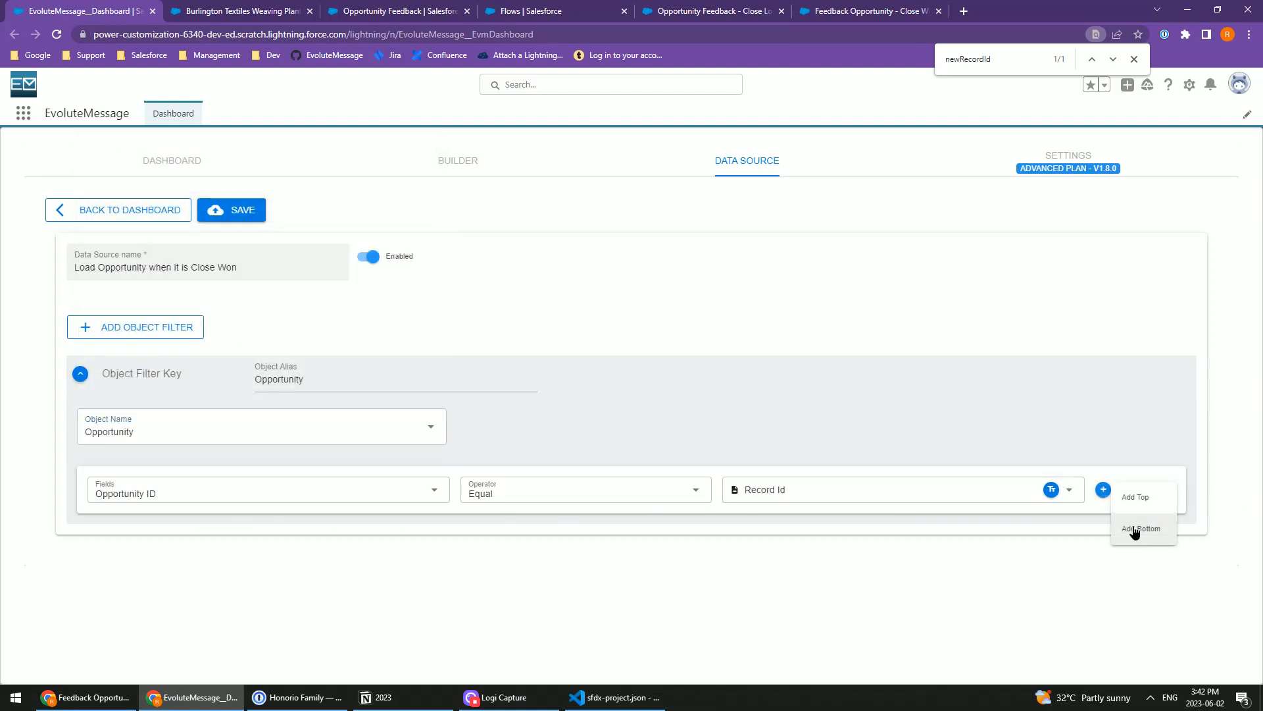
left_click(112, 524)
type("Stage")
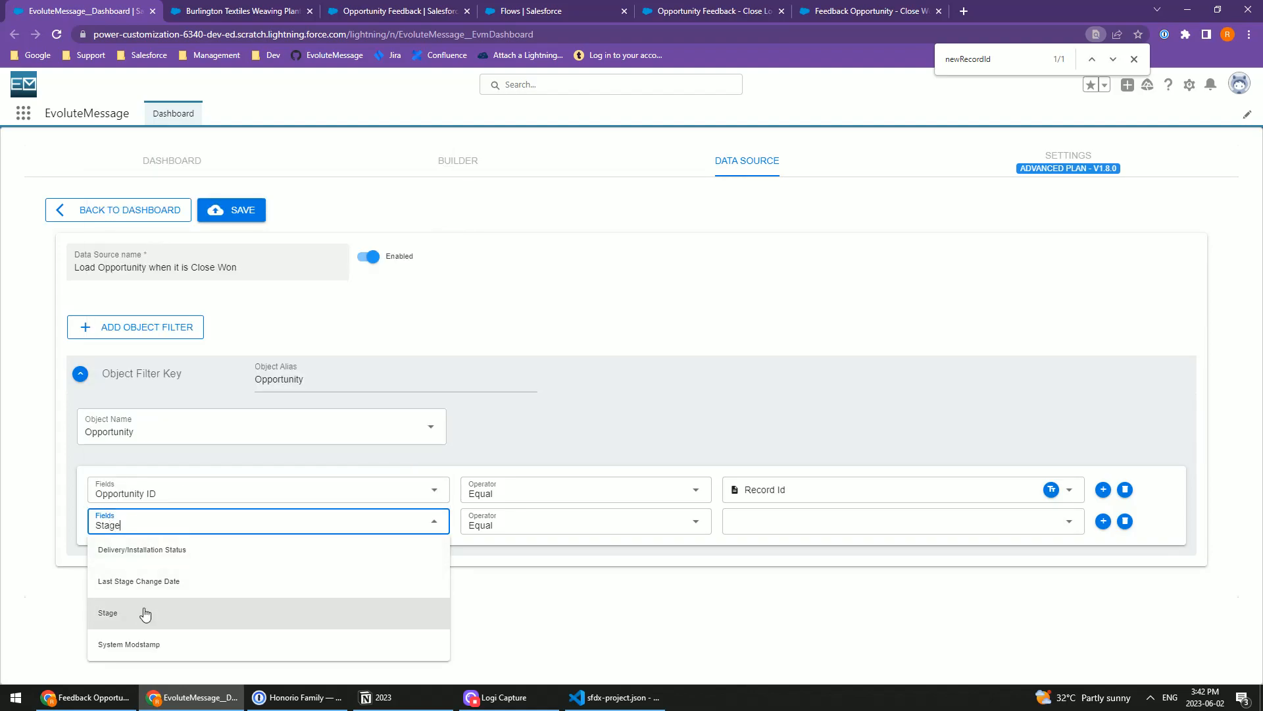
left_click(140, 612)
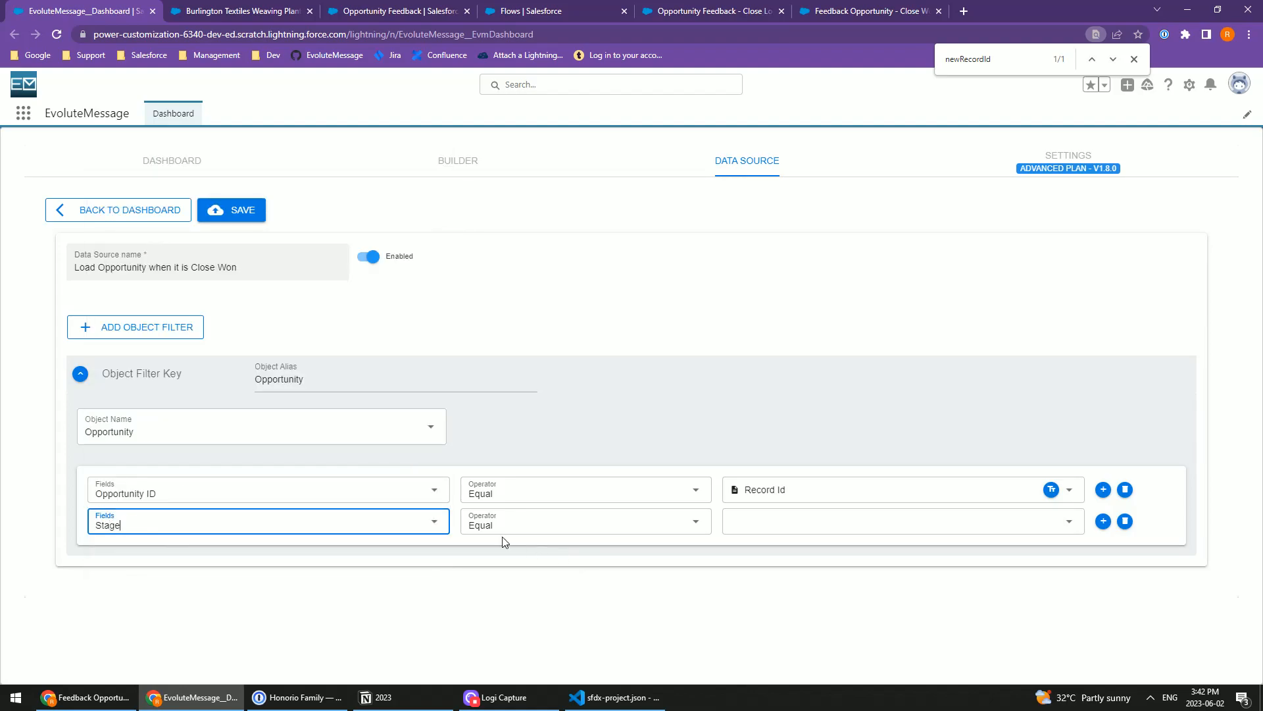
left_click(793, 532)
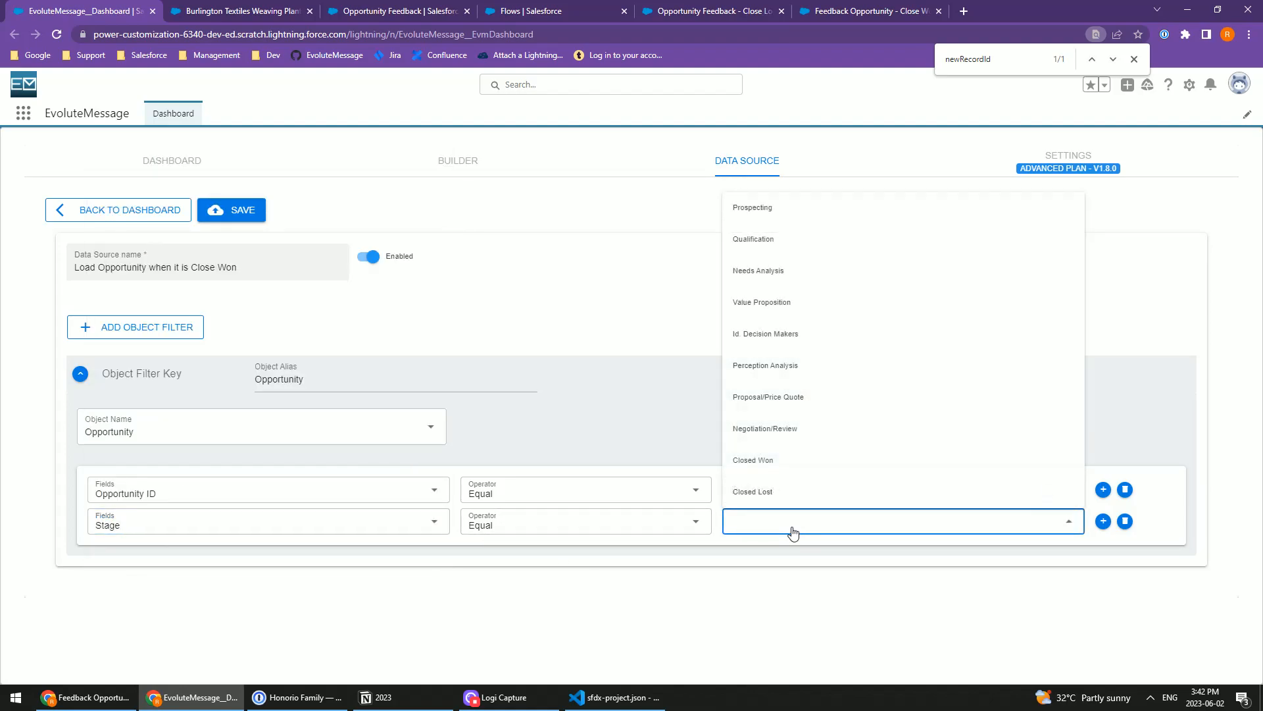
left_click(806, 467)
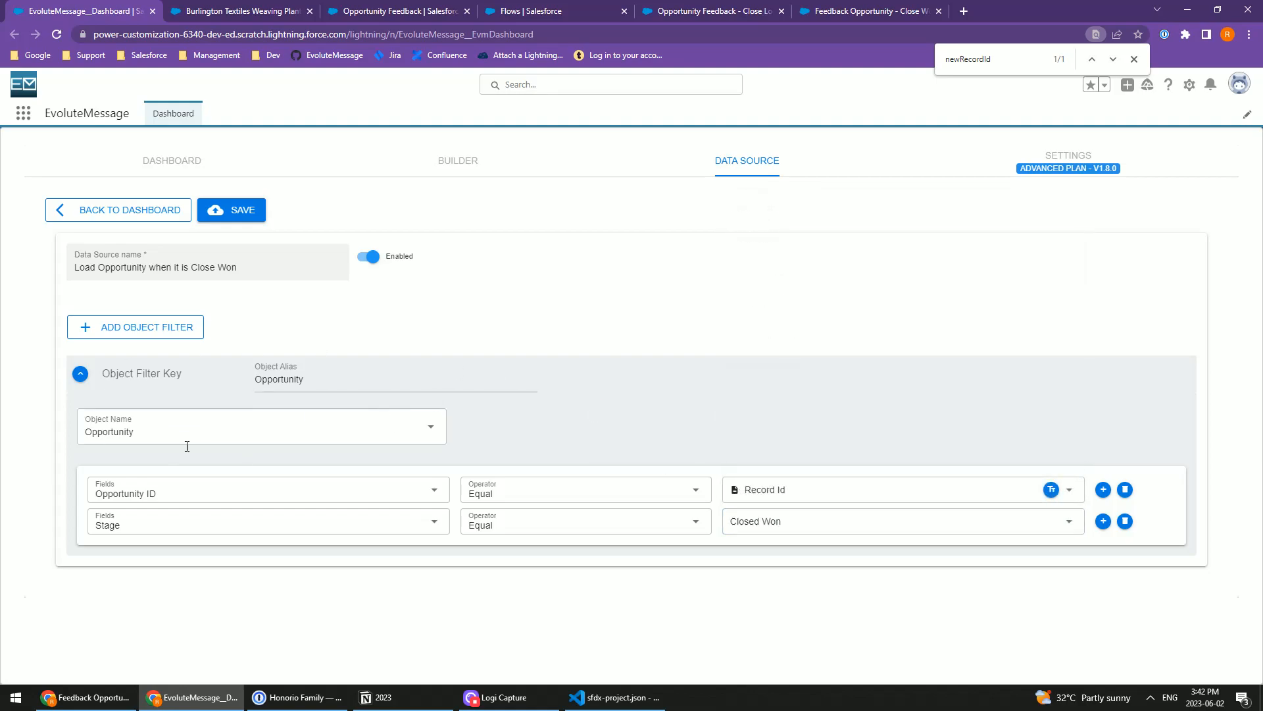
left_click(230, 209)
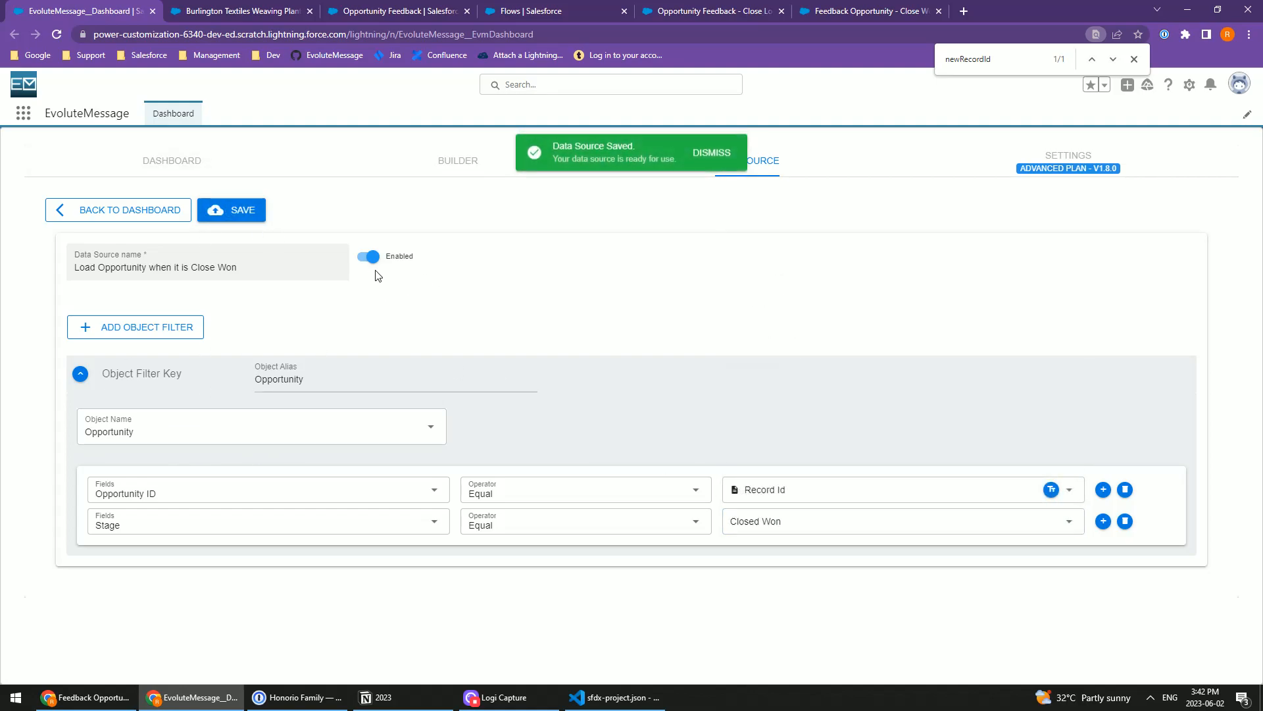
left_click(106, 209)
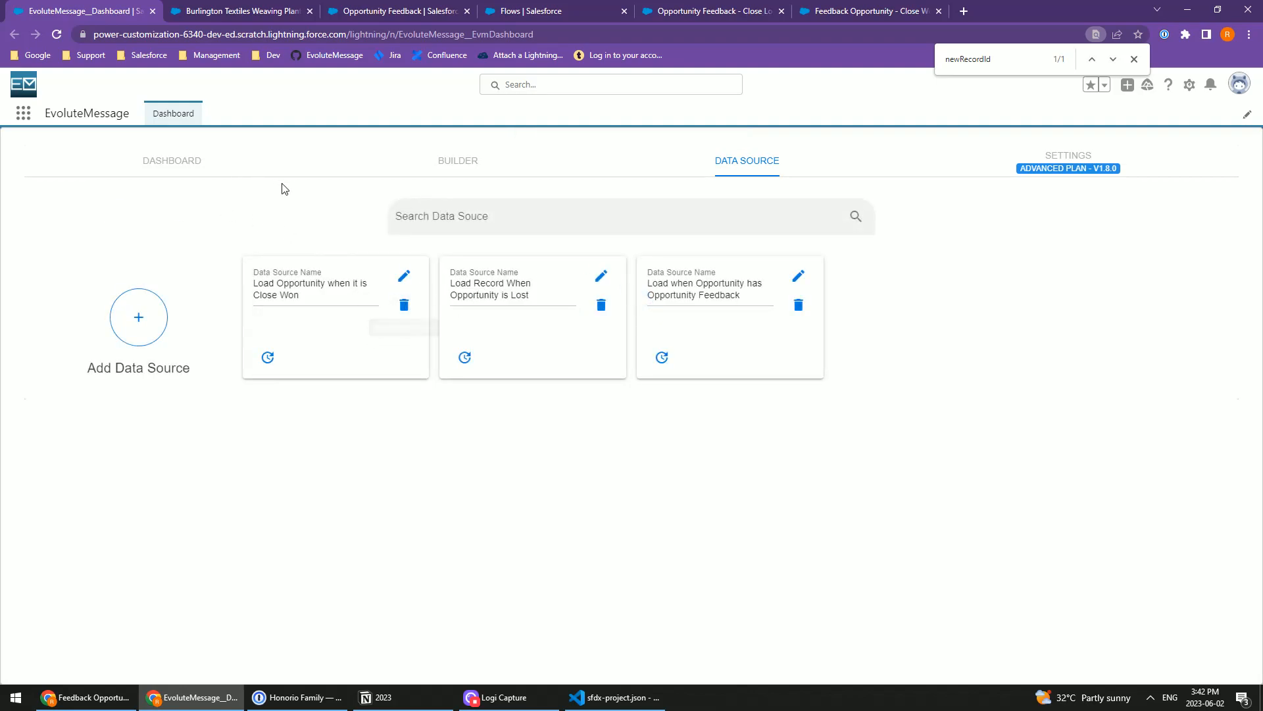
Step: Edit the "Opportunity - Close Won" message and add a Data Source filter using "Load Opportunity when it is Close Won"
left_click(235, 170)
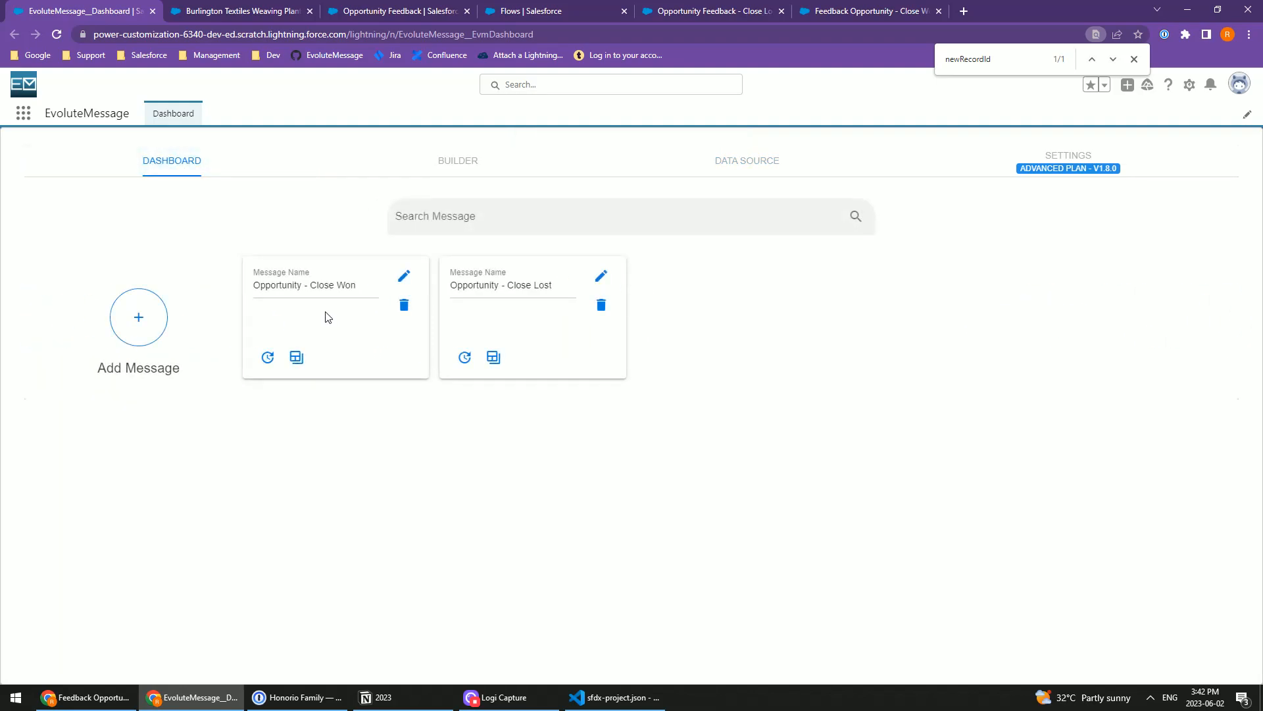
left_click_drag(263, 289, 363, 288)
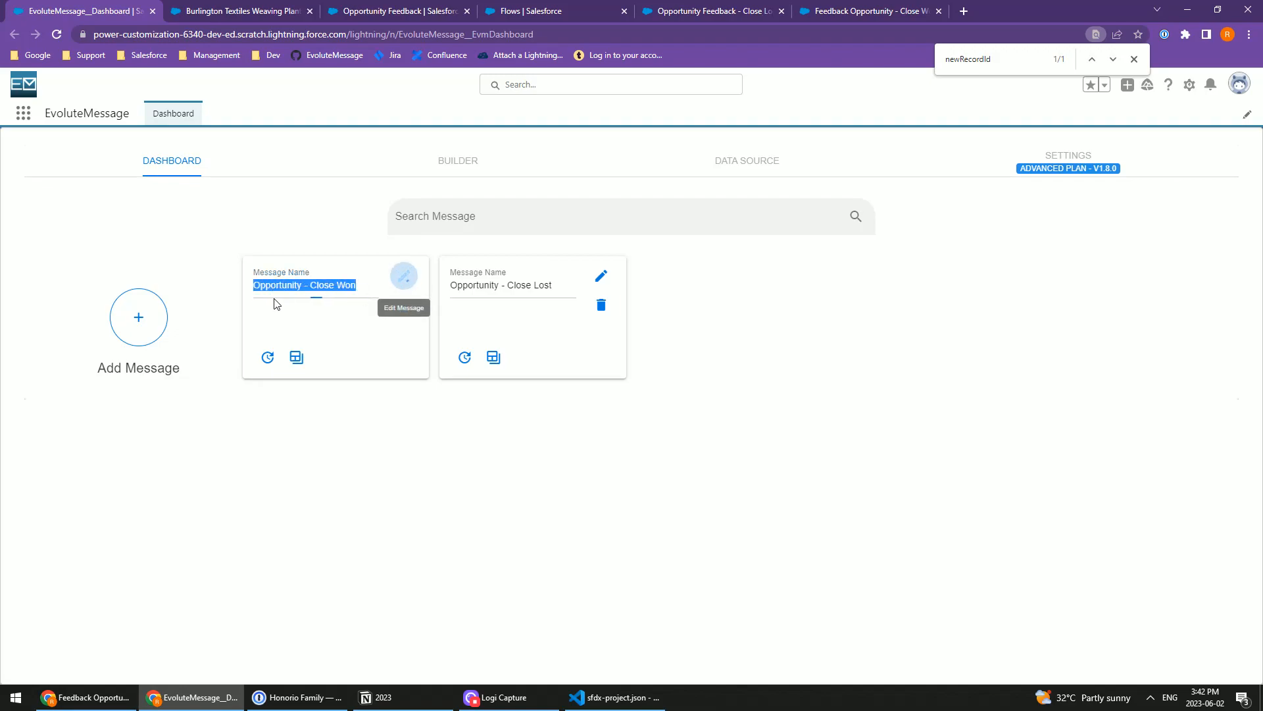
left_click(404, 276)
left_click(97, 270)
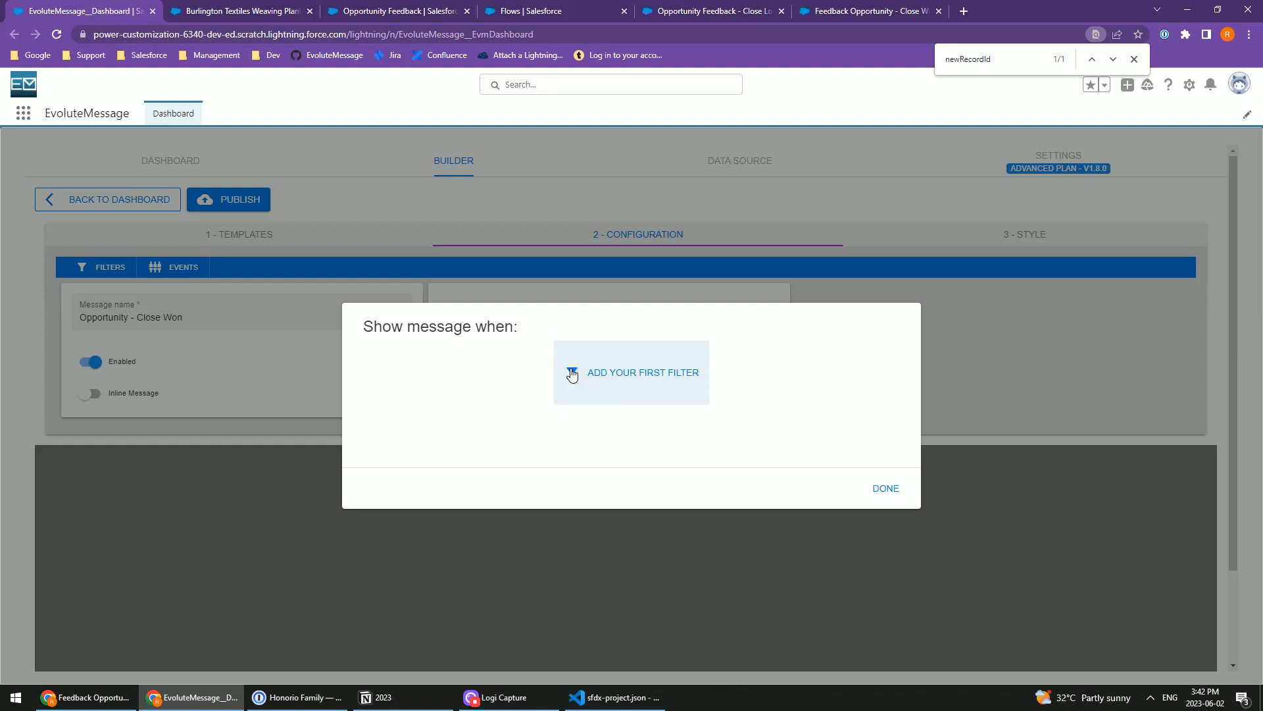
left_click(612, 374)
left_click(440, 363)
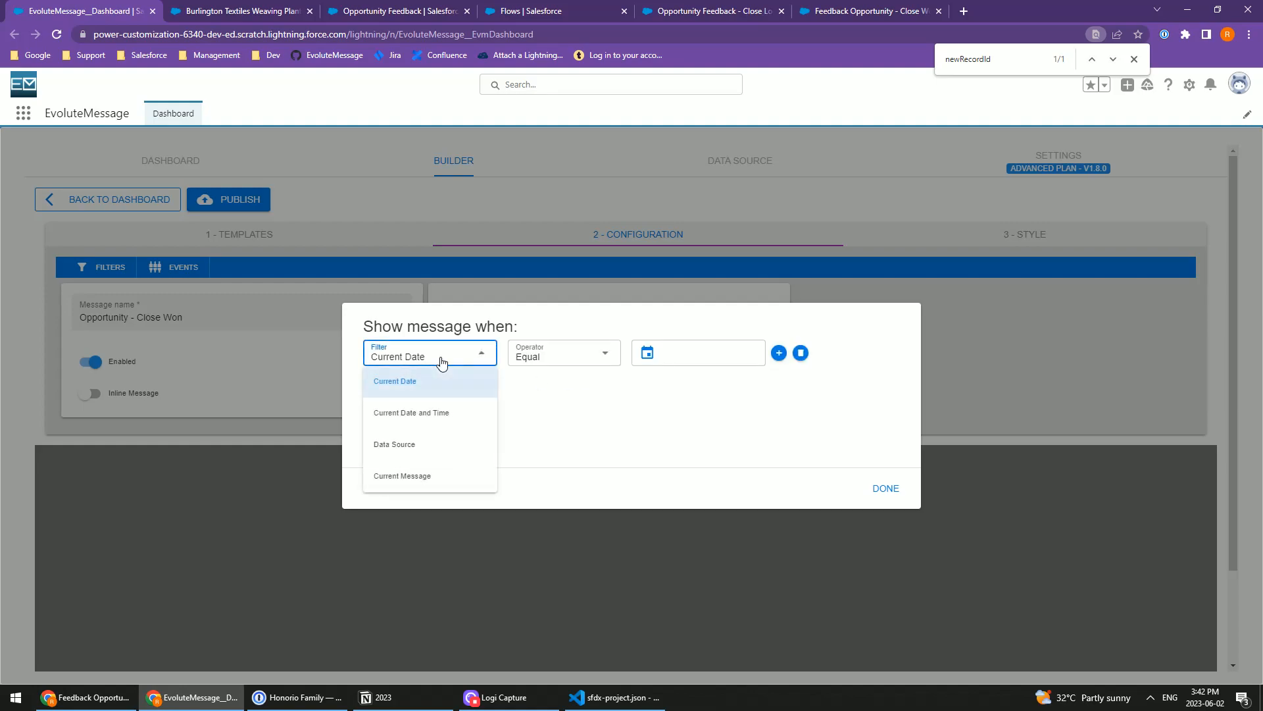
left_click(437, 444)
left_click(582, 353)
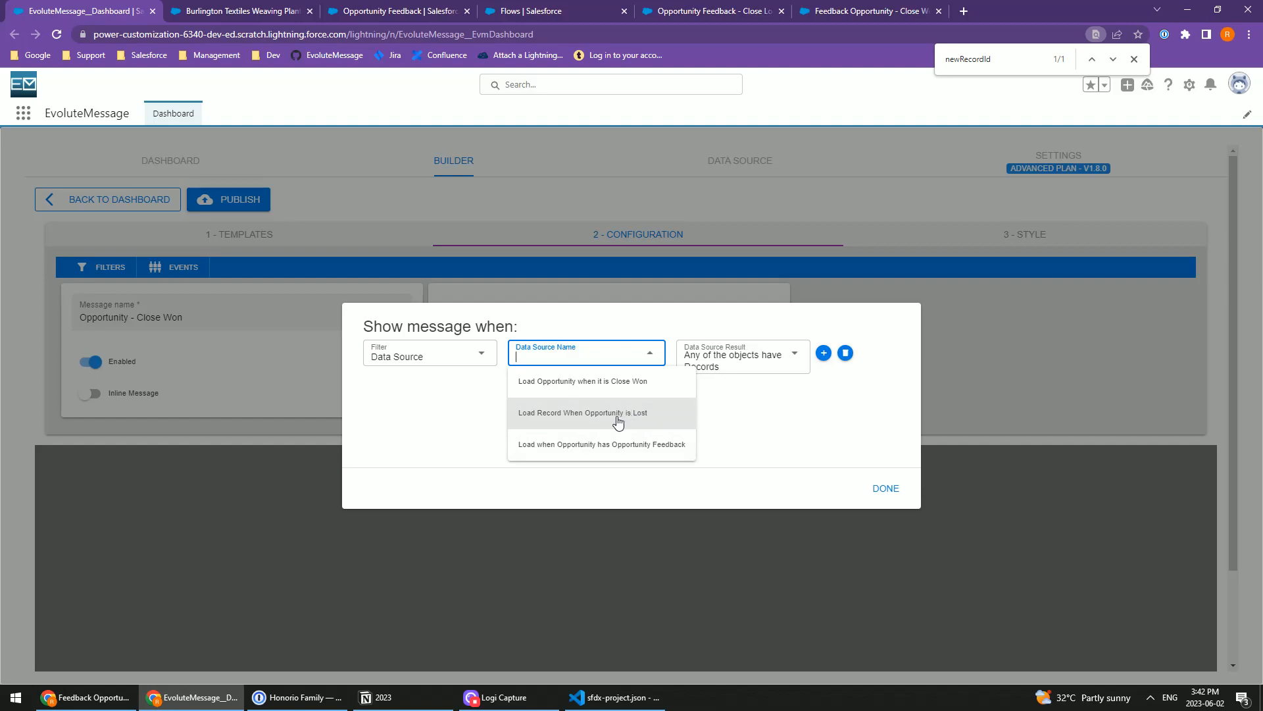
left_click(602, 385)
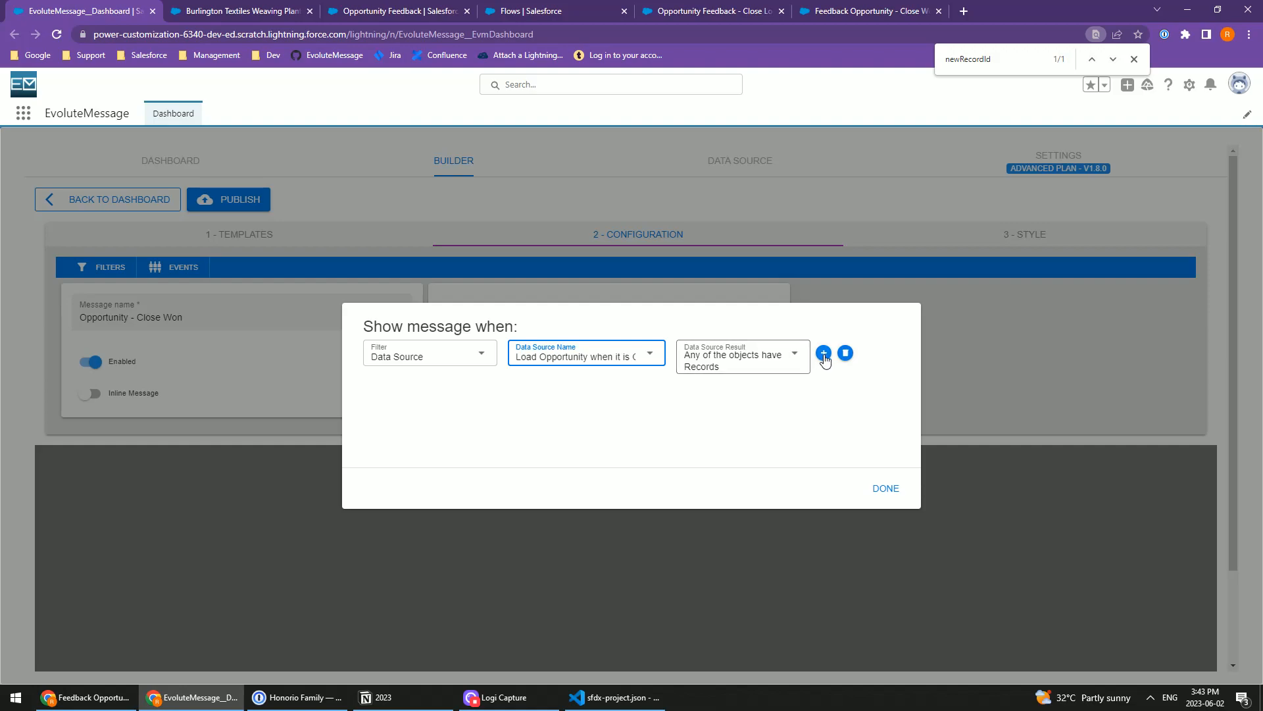
Step: Add a second Data Source filter using "Load when Opportunity has Opportunity Feedback" with the result "Any of the objects are Empty"
left_click(823, 353)
left_click(866, 395)
left_click(461, 396)
left_click(414, 483)
left_click(579, 393)
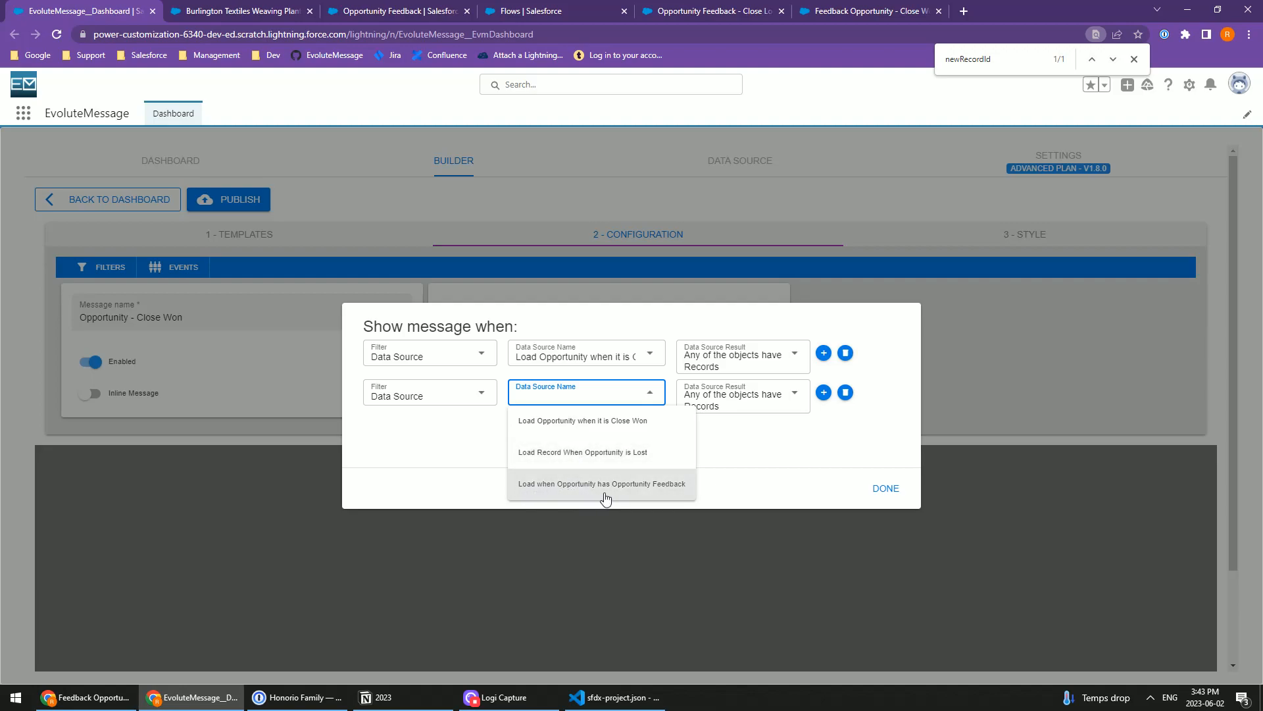
left_click(605, 485)
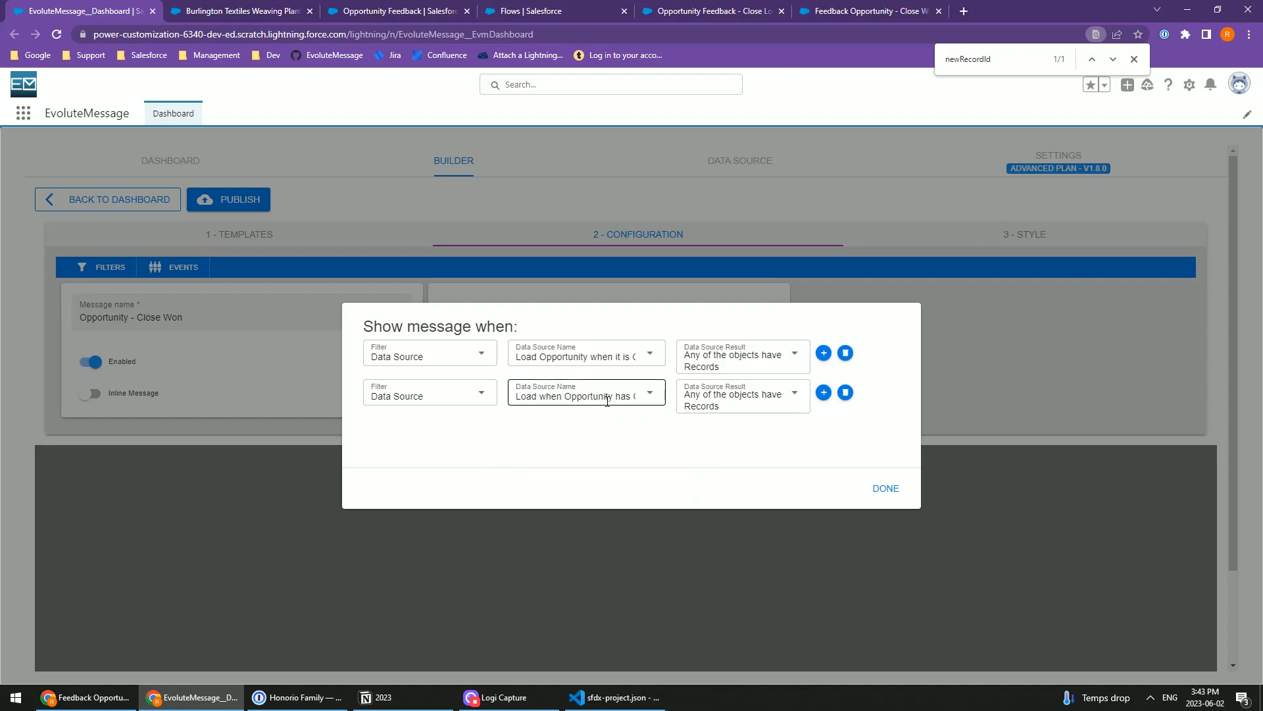
left_click(713, 404)
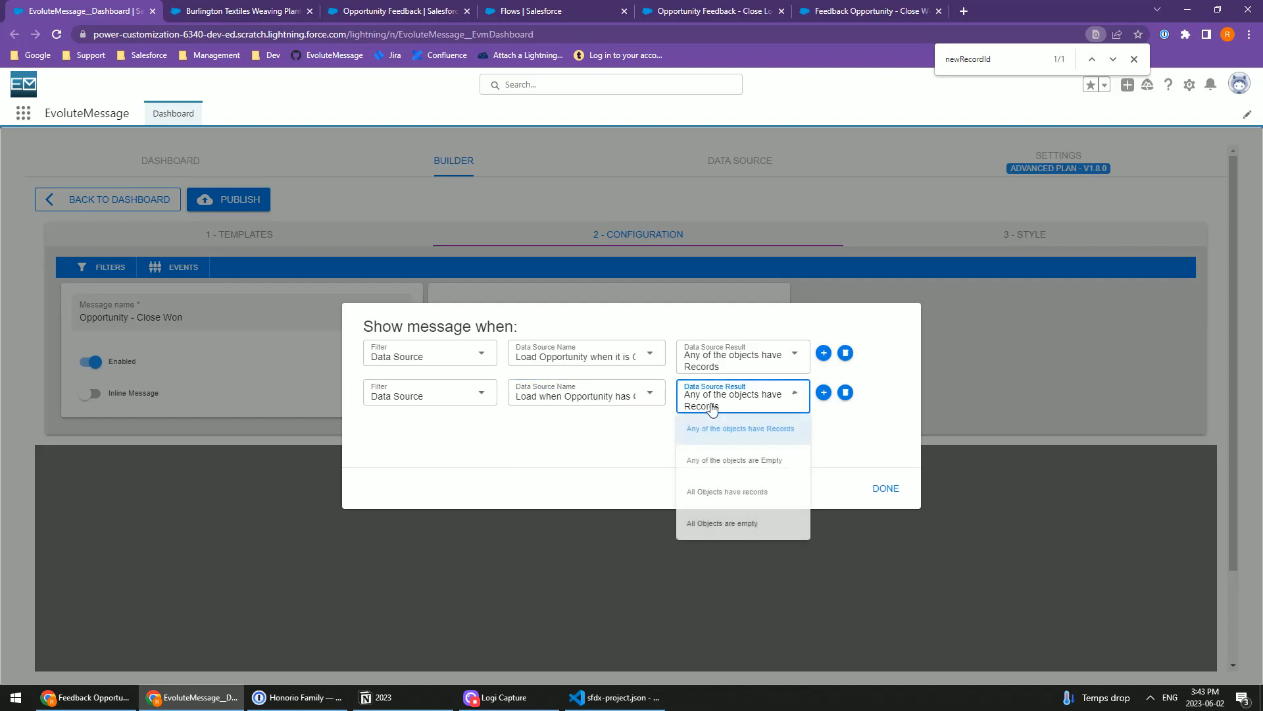
left_click(772, 466)
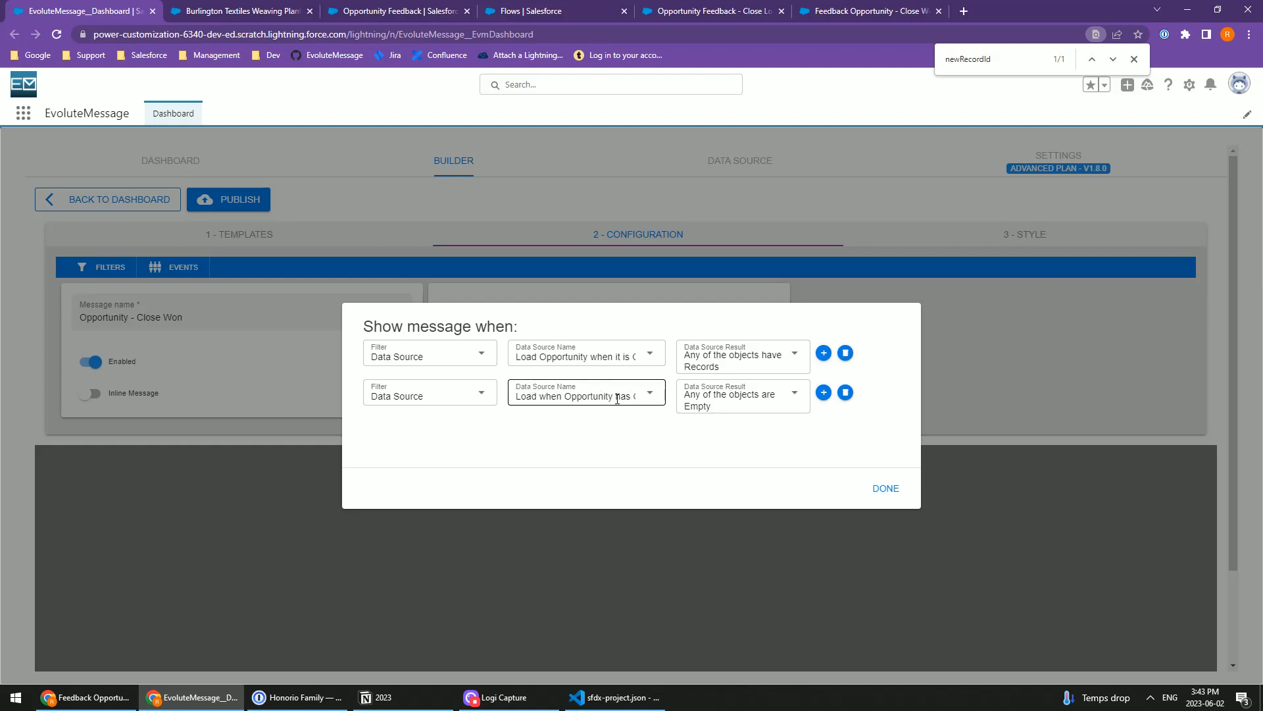
Step: Accept the filters, then publish the Close Won message and return to the message dashboard
left_click_drag(362, 326, 509, 324)
left_click(886, 488)
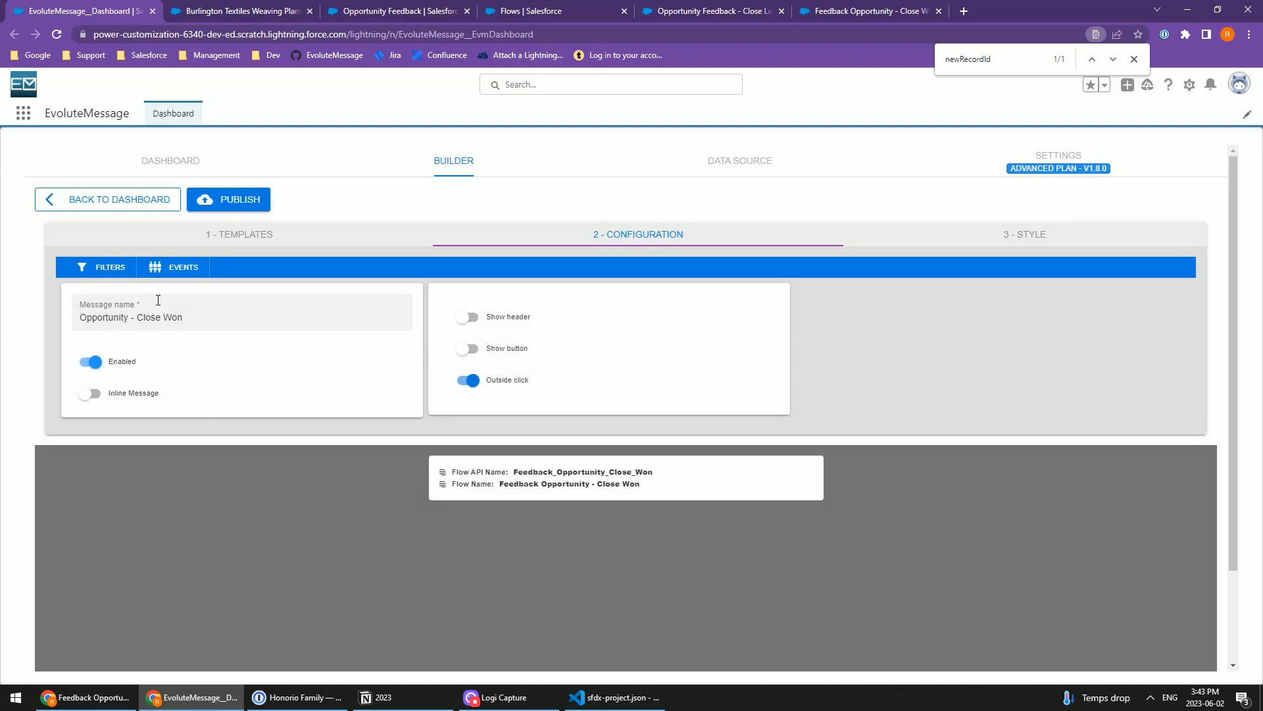
left_click(220, 199)
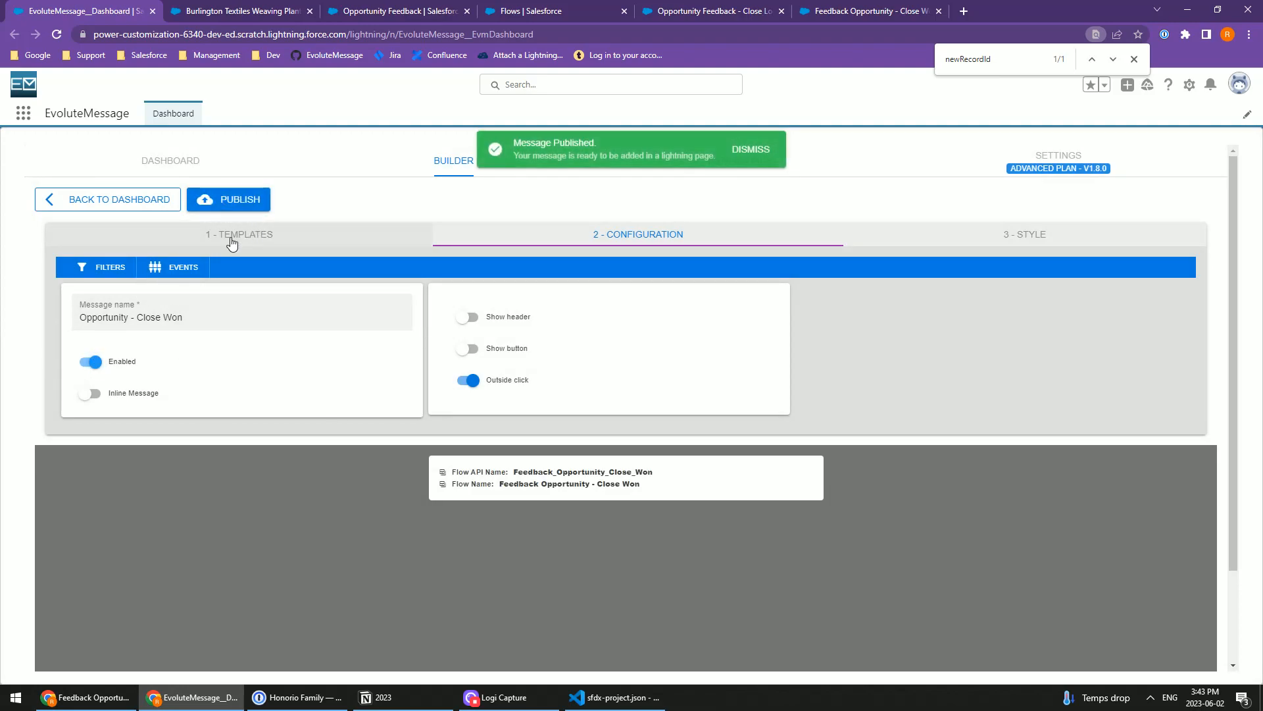
left_click(116, 203)
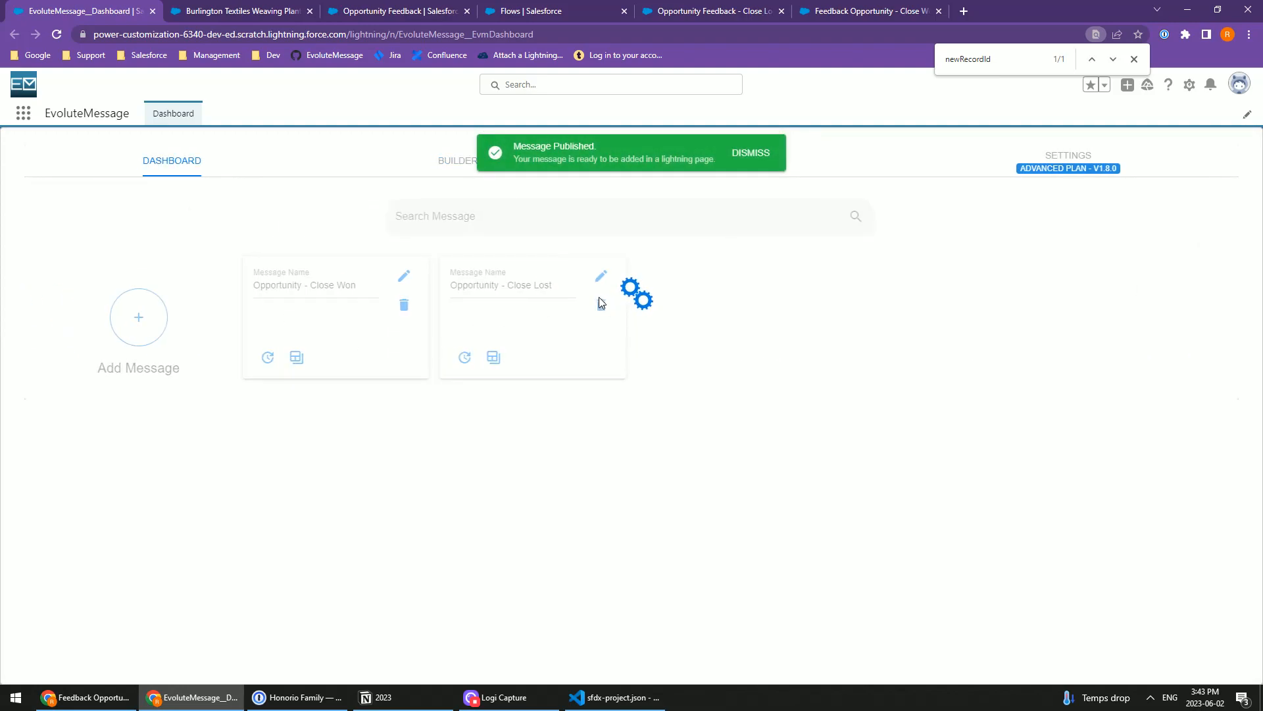
Step: Edit the "Opportunity - Close Lost" message and add a Data Source filter using "Load Record When Opportunity is Lost"
left_click(601, 276)
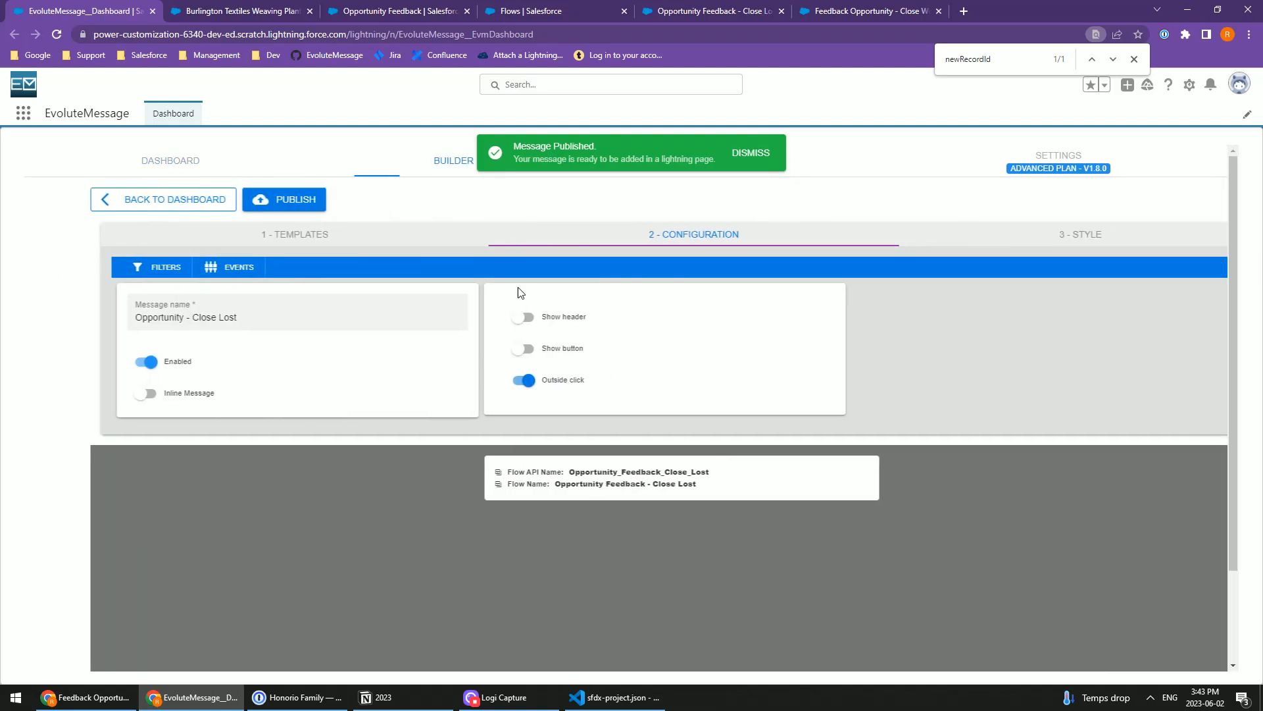
left_click(102, 266)
left_click(597, 376)
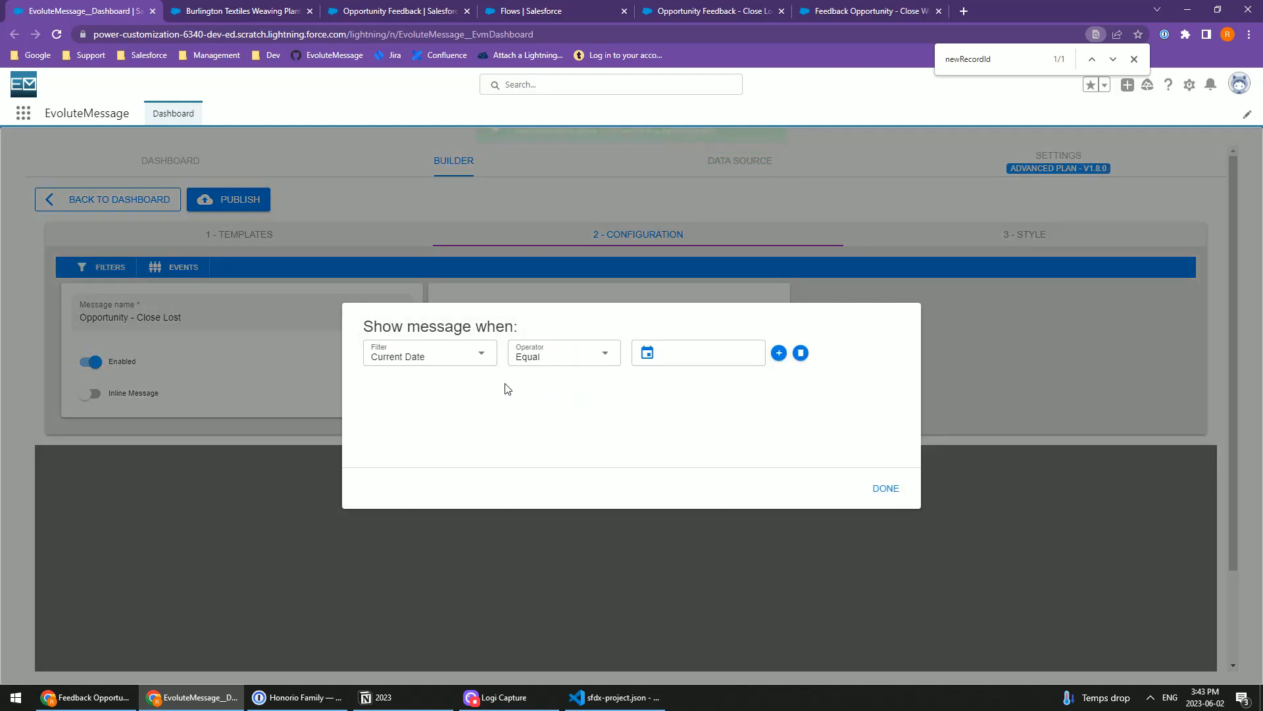
left_click(437, 359)
left_click(417, 443)
left_click(558, 361)
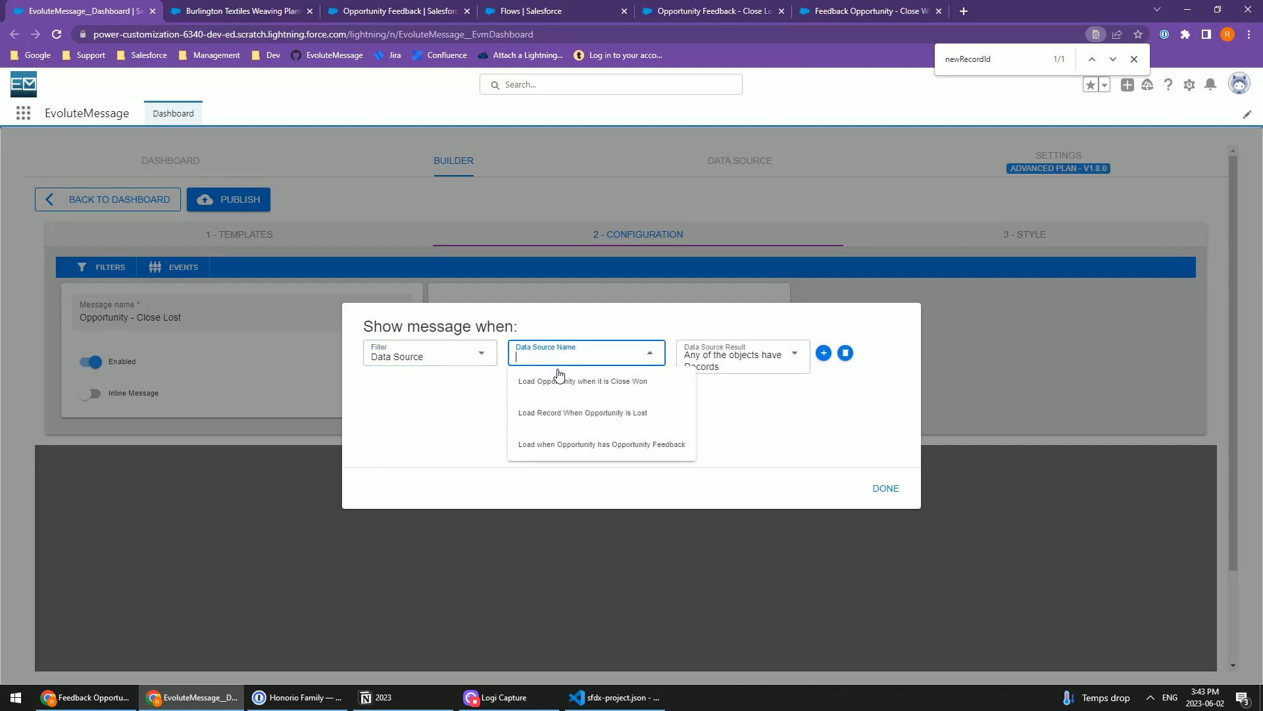
left_click(618, 412)
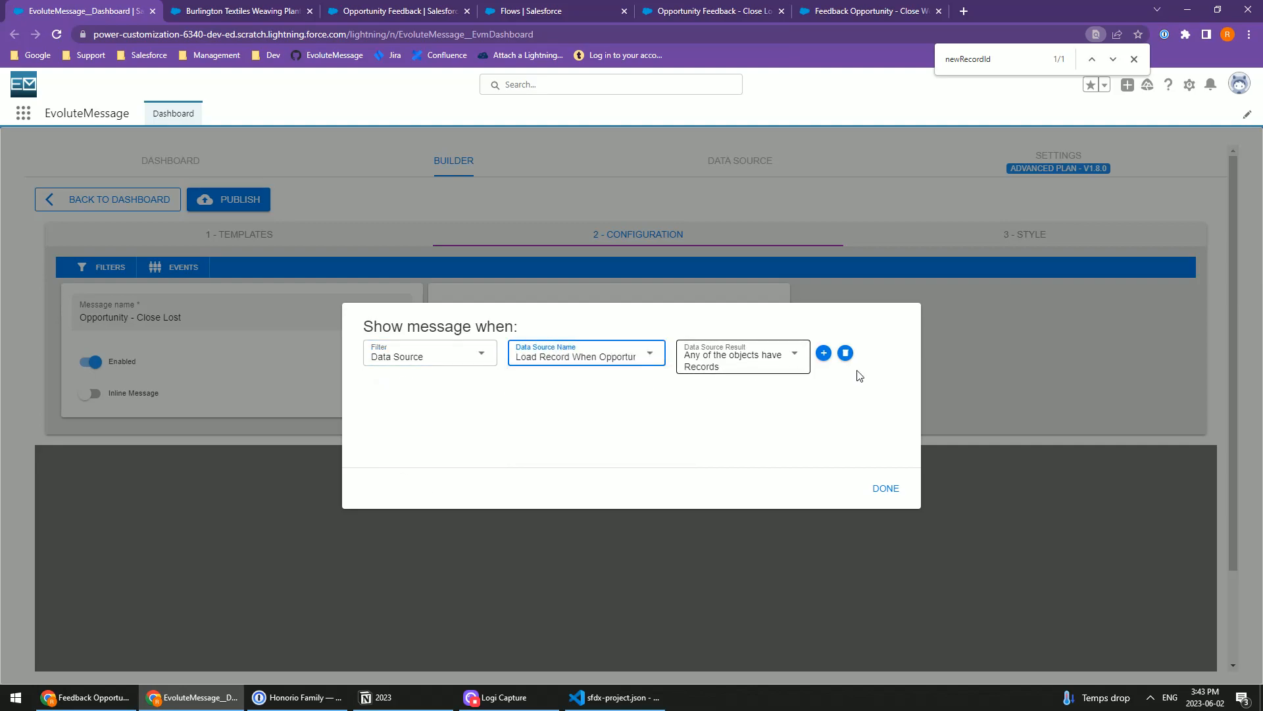
Step: Add a second Data Source filter using "Load when Opportunity has Opportunity Feedback" with result "Any of the objects are Empty", and publish the message
left_click(823, 353)
left_click(869, 400)
left_click(421, 395)
left_click(428, 417)
left_click(437, 398)
left_click(440, 484)
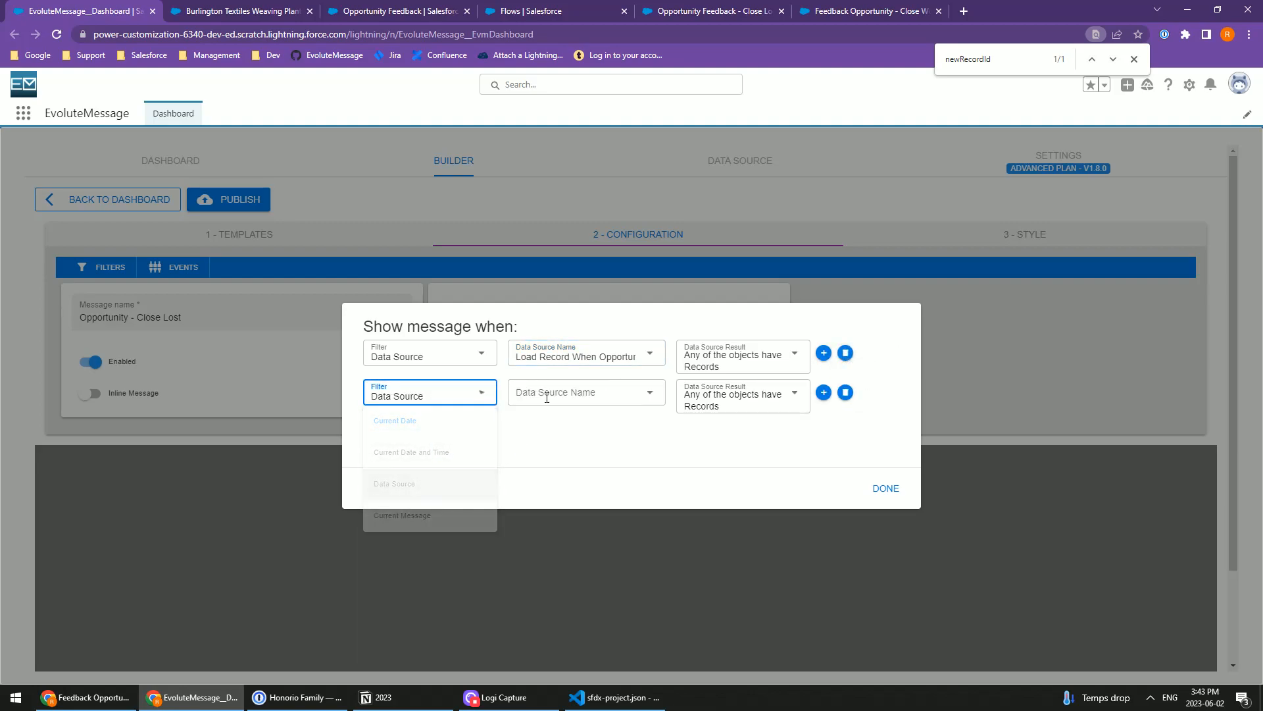
left_click(546, 395)
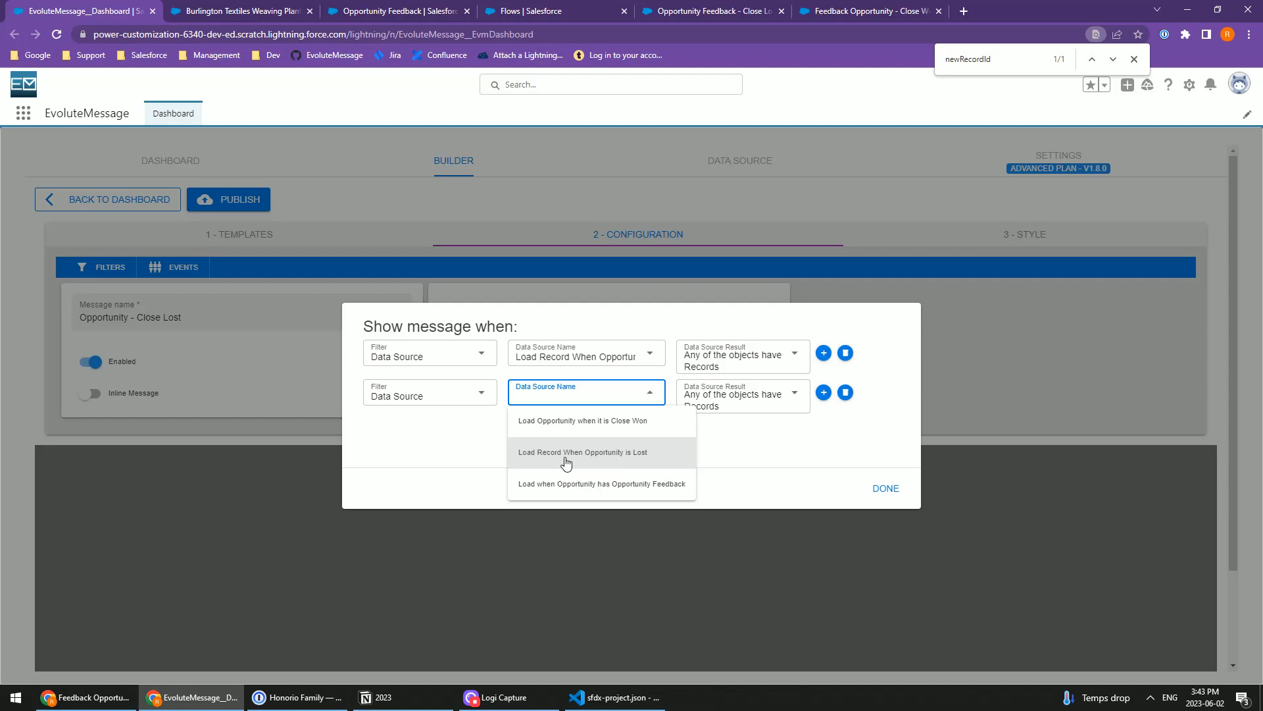
left_click(564, 483)
left_click(730, 399)
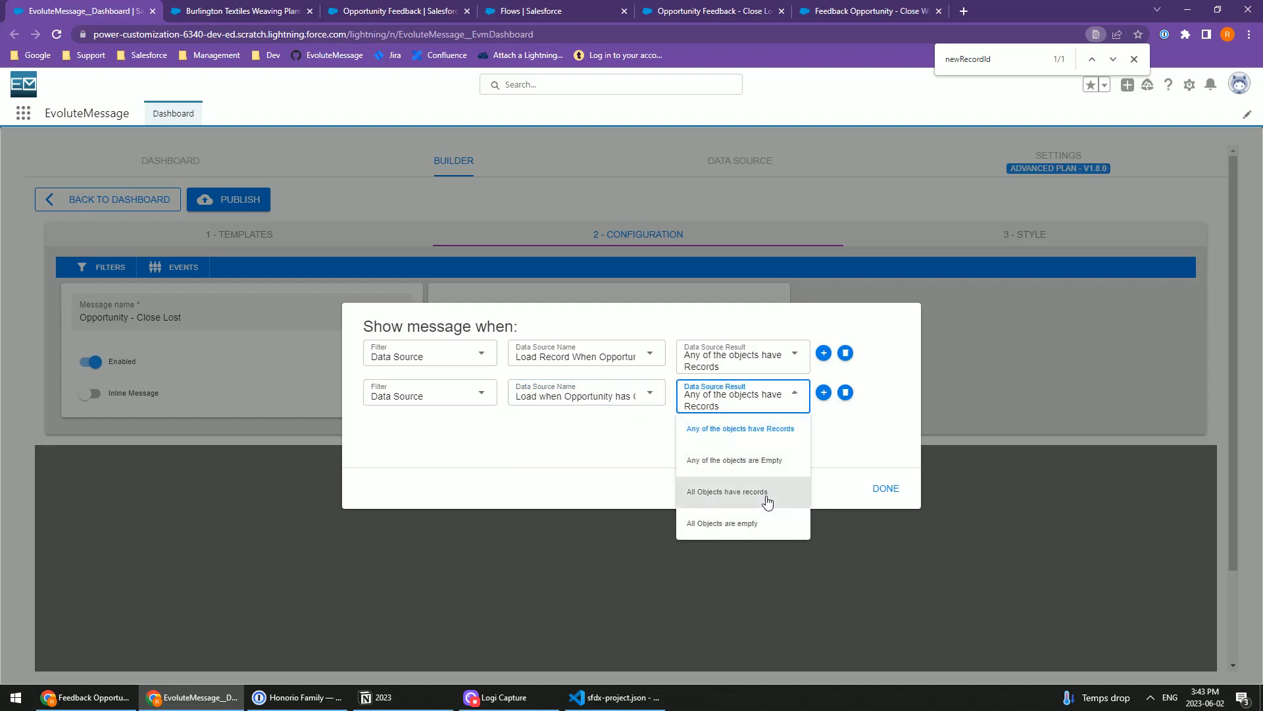
left_click(773, 461)
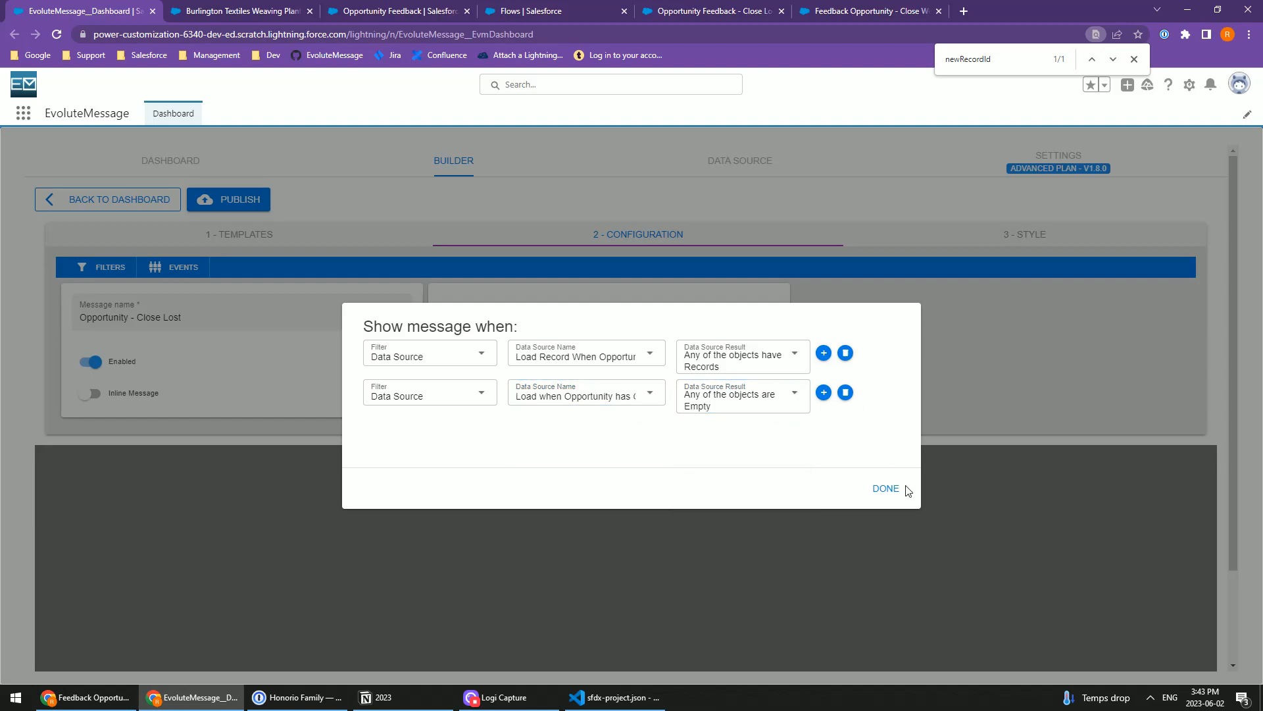
left_click(902, 488)
left_click(241, 208)
Step: Switch to the Burlington Textiles Weaving Plant Generator opportunity record and reload its page
left_click(373, 12)
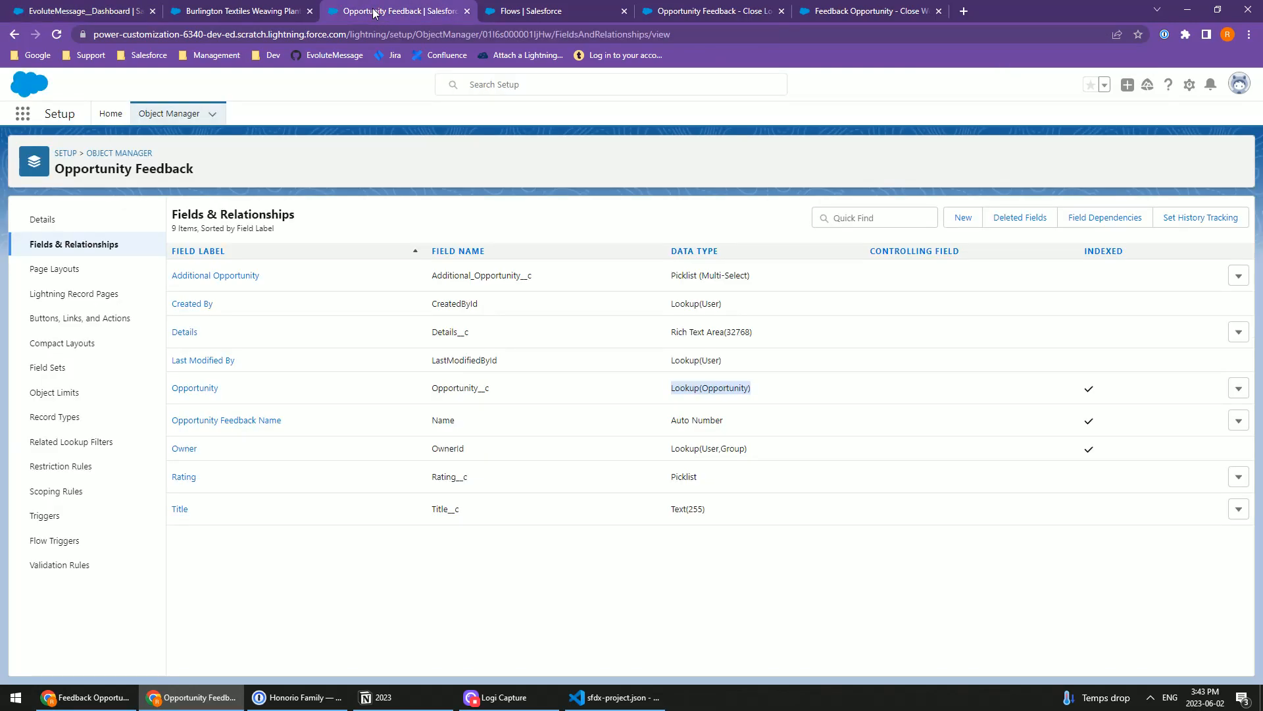
left_click(245, 9)
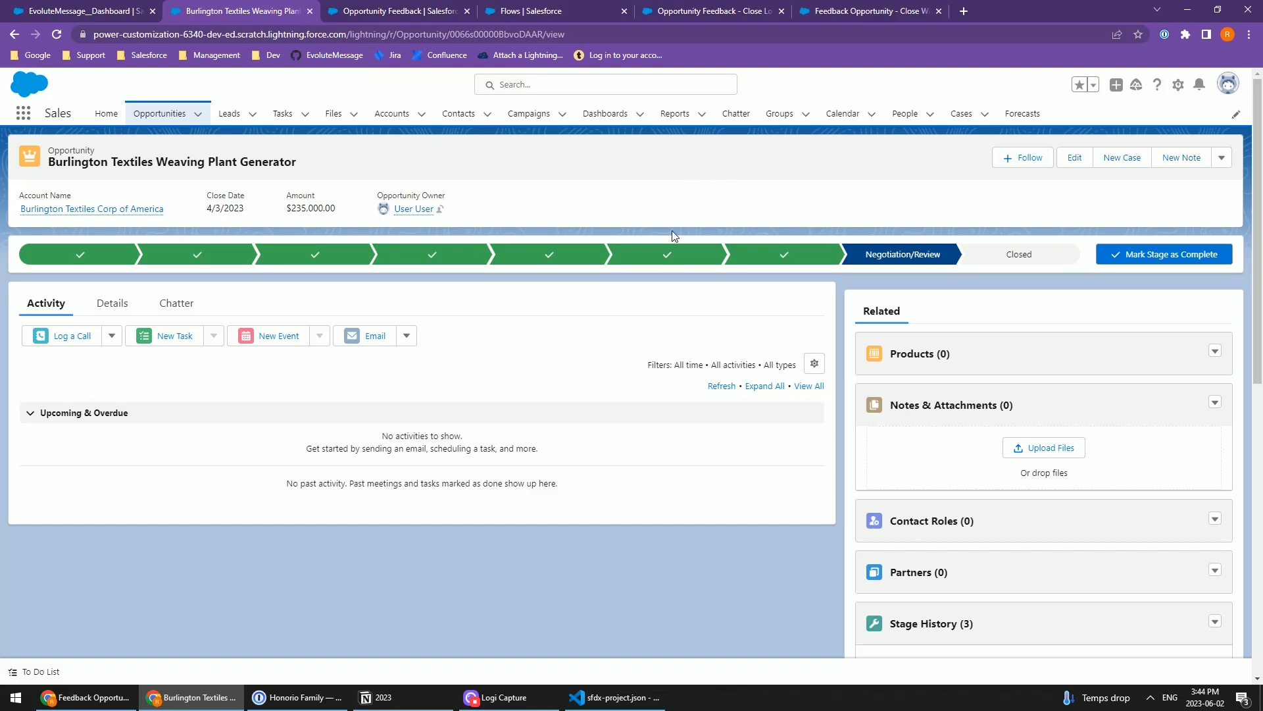
scroll(771, 401, "down", 10)
scroll(693, 380, "up", 2)
scroll(698, 368, "up", 10)
left_click(56, 35)
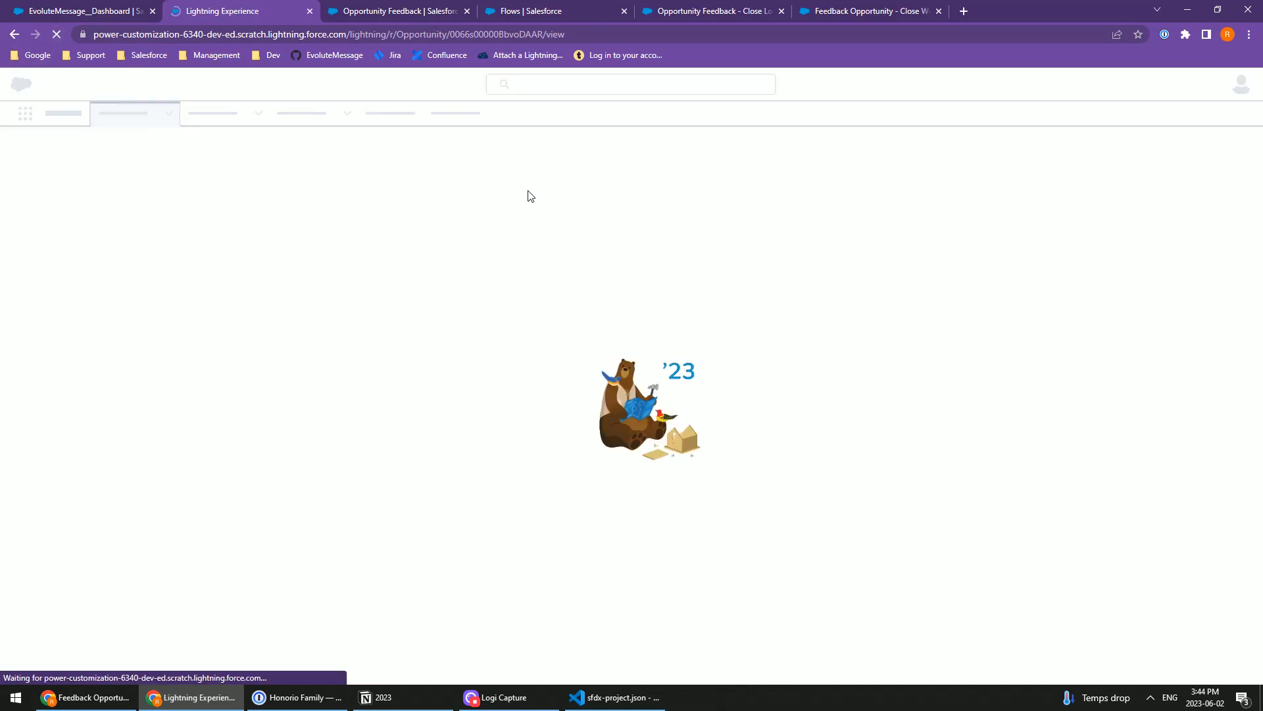
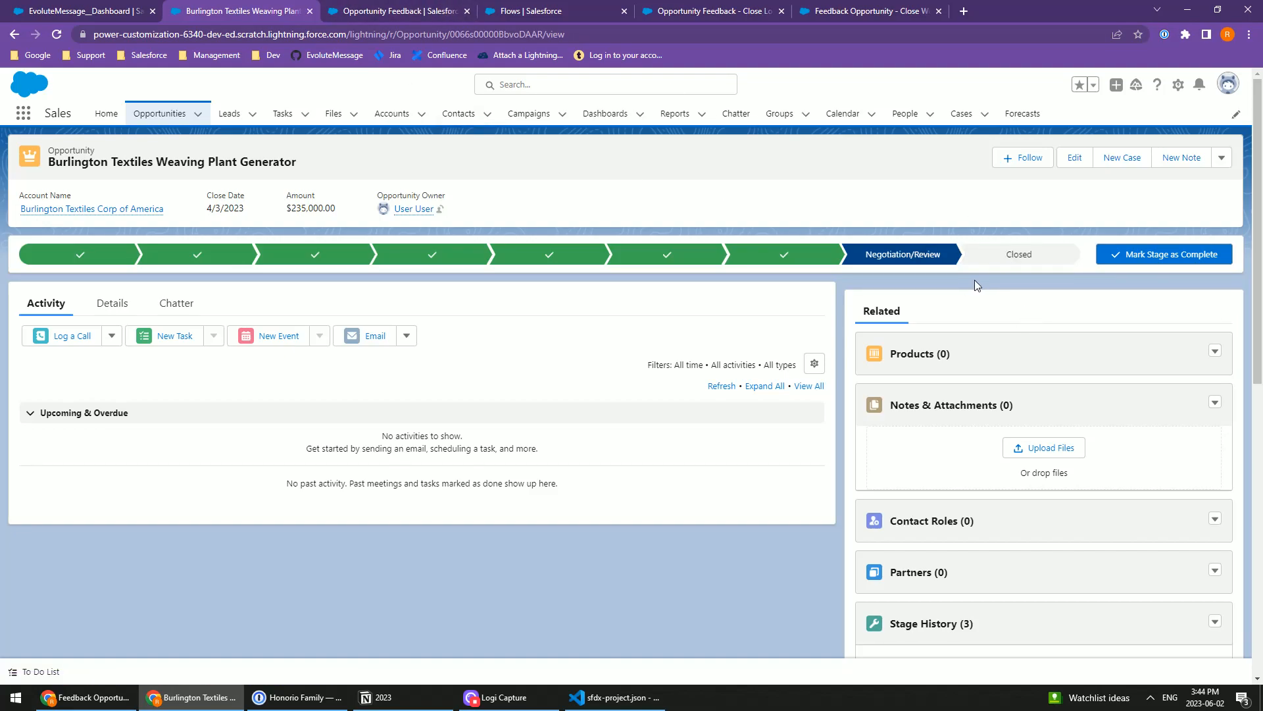
Step: Check the opportunity's Opportunity Feedback list, then change its stage to Closed Won and dismiss the notification
scroll(974, 279, "down", 5)
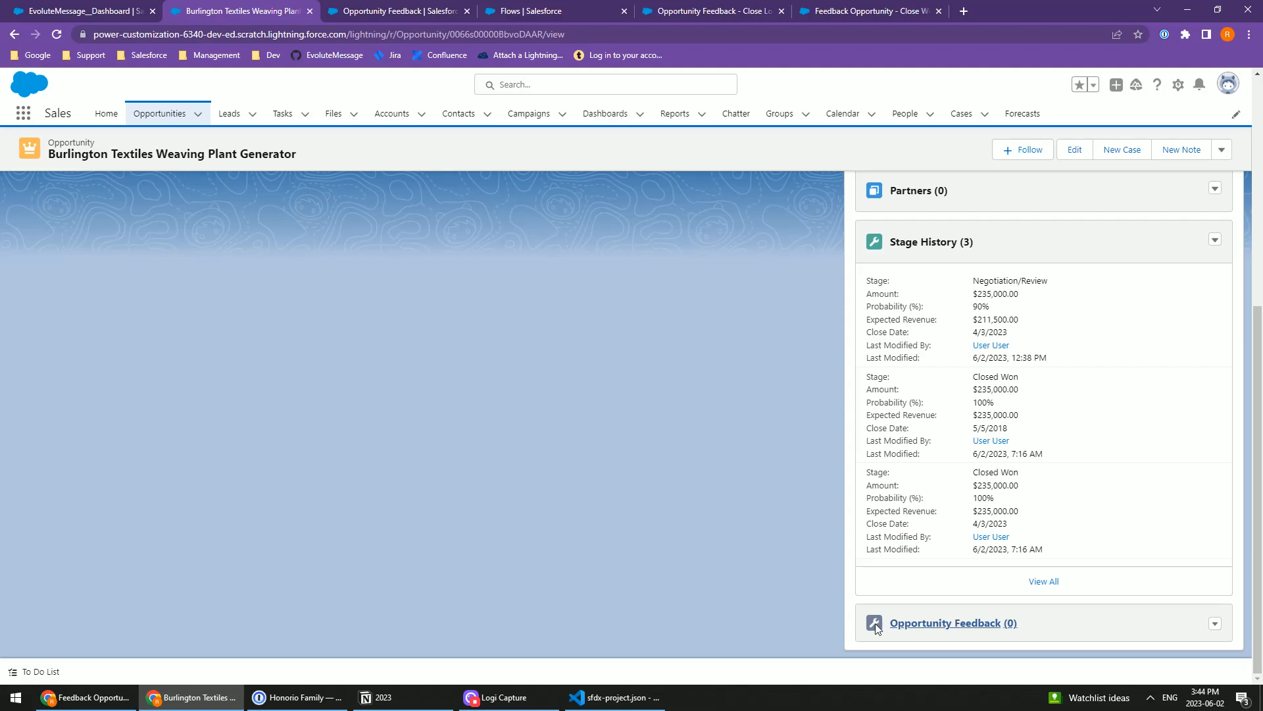
scroll(838, 400, "up", 5)
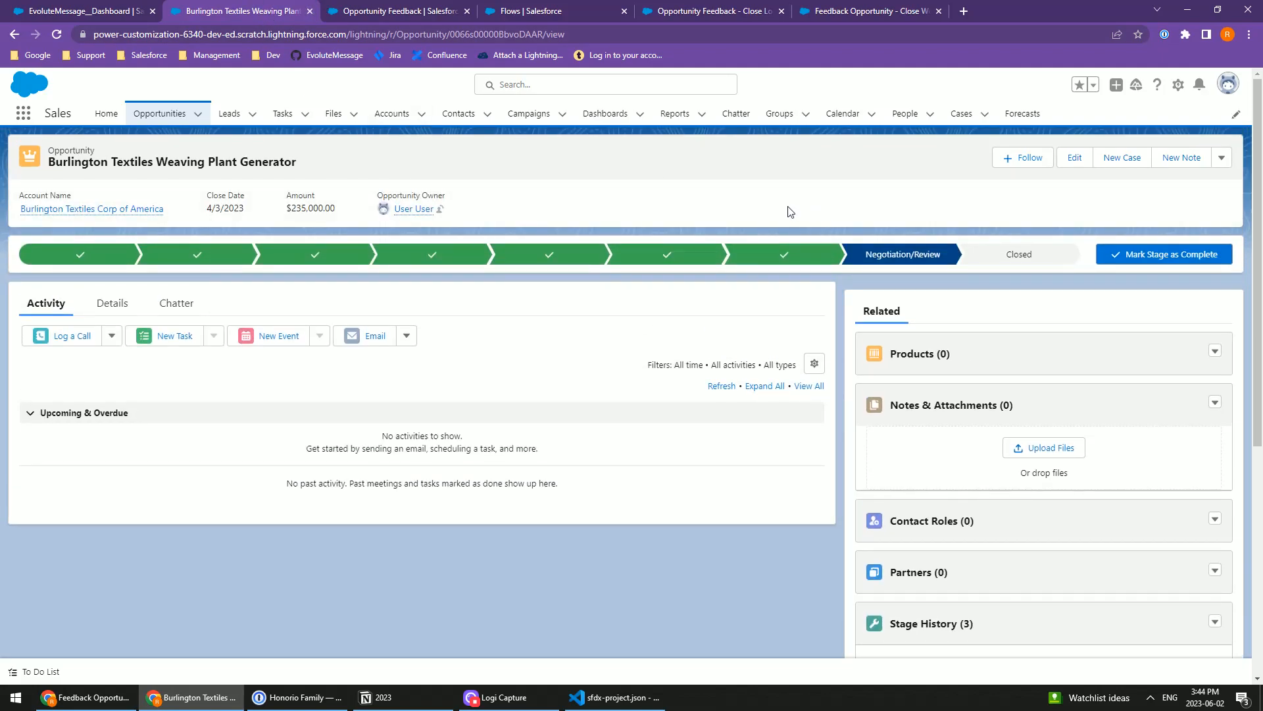
left_click(90, 8)
left_click(197, 11)
left_click(1018, 250)
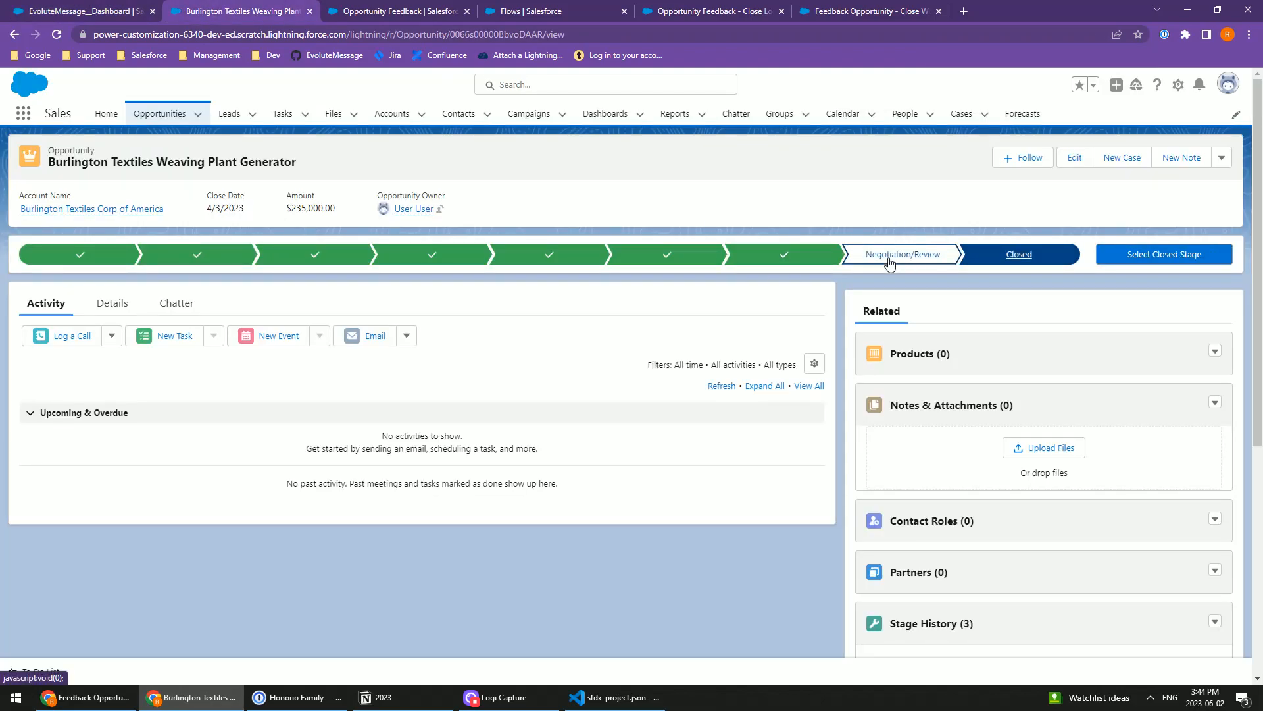
left_click(1203, 261)
left_click(592, 373)
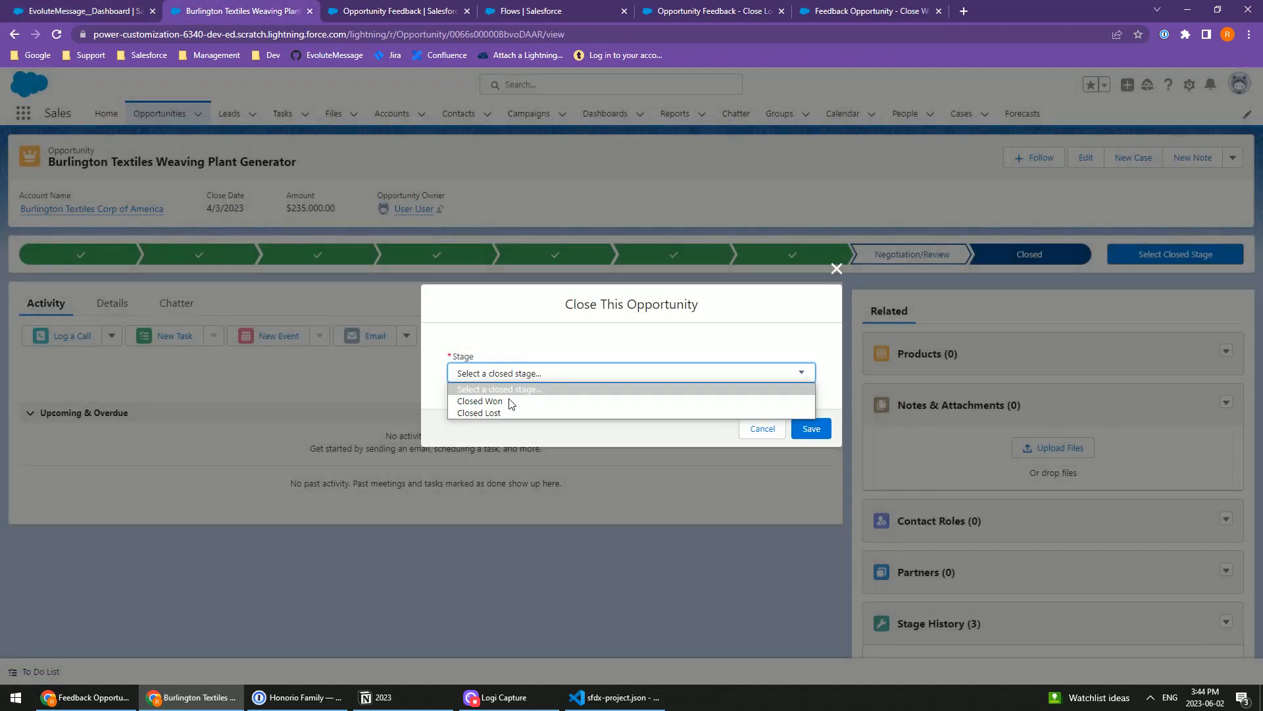
left_click(493, 402)
left_click(826, 432)
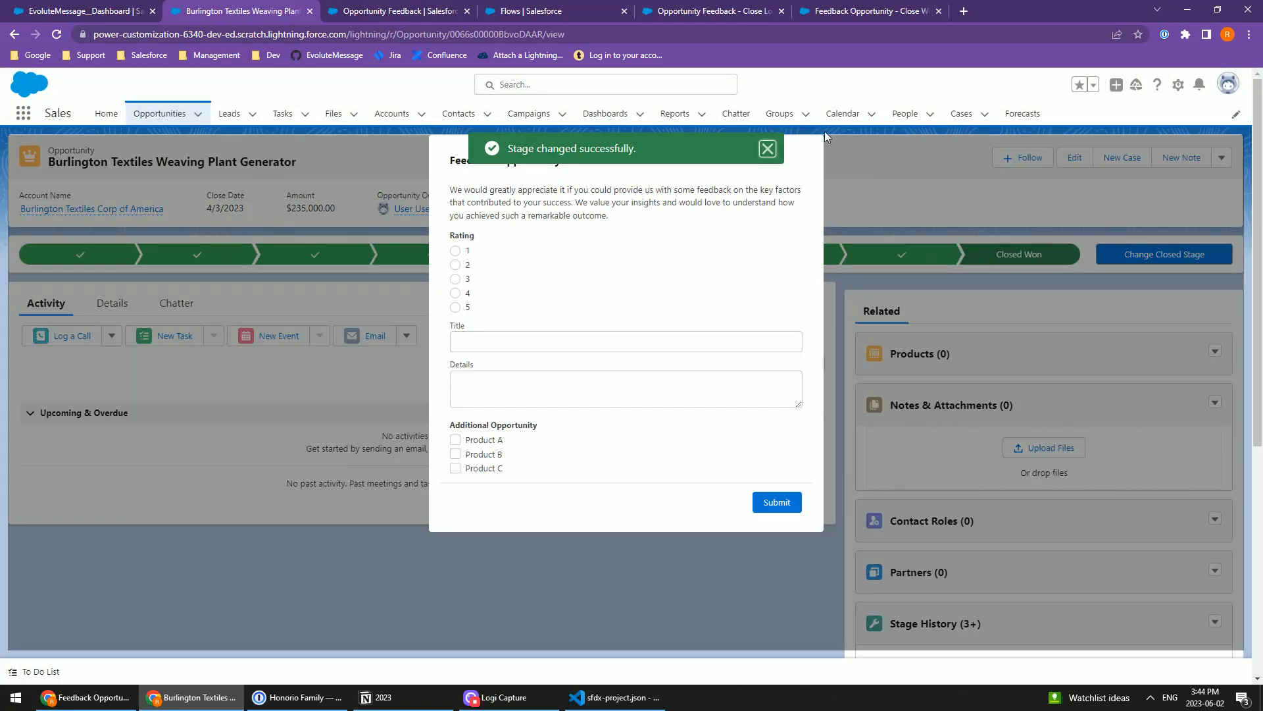
left_click(767, 149)
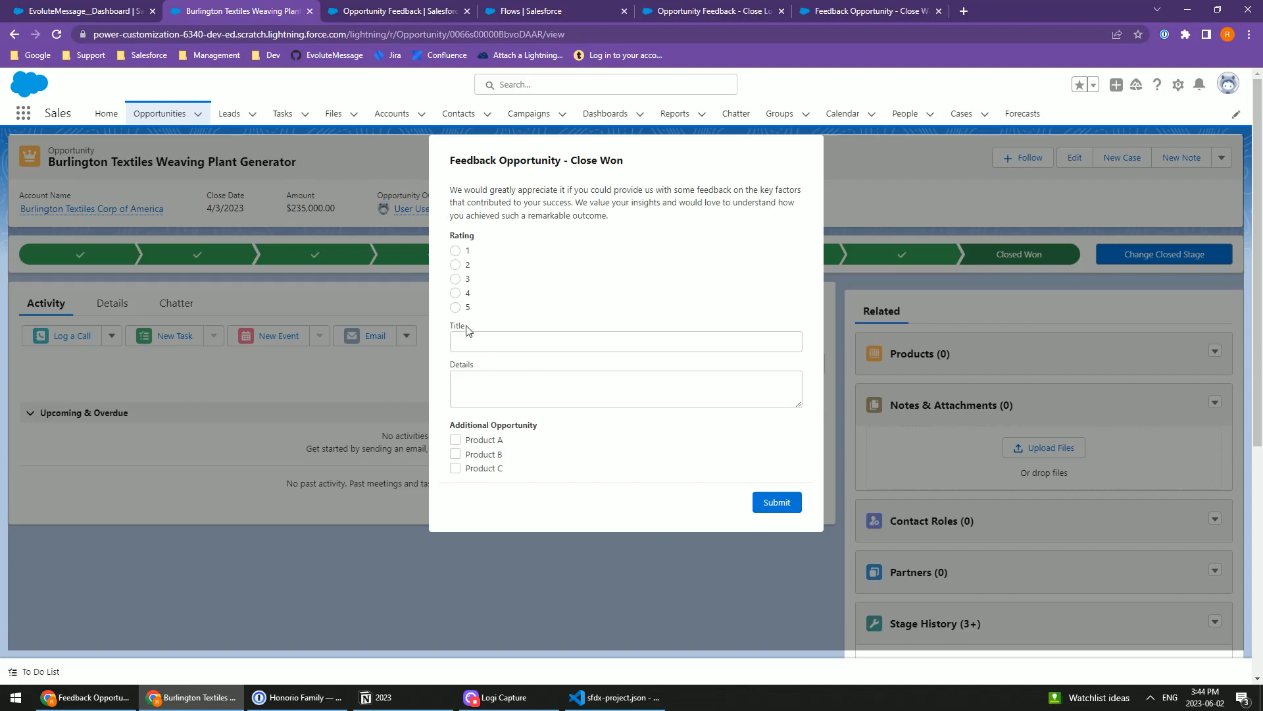
key("Tab")
type("Test")
left_click(501, 388)
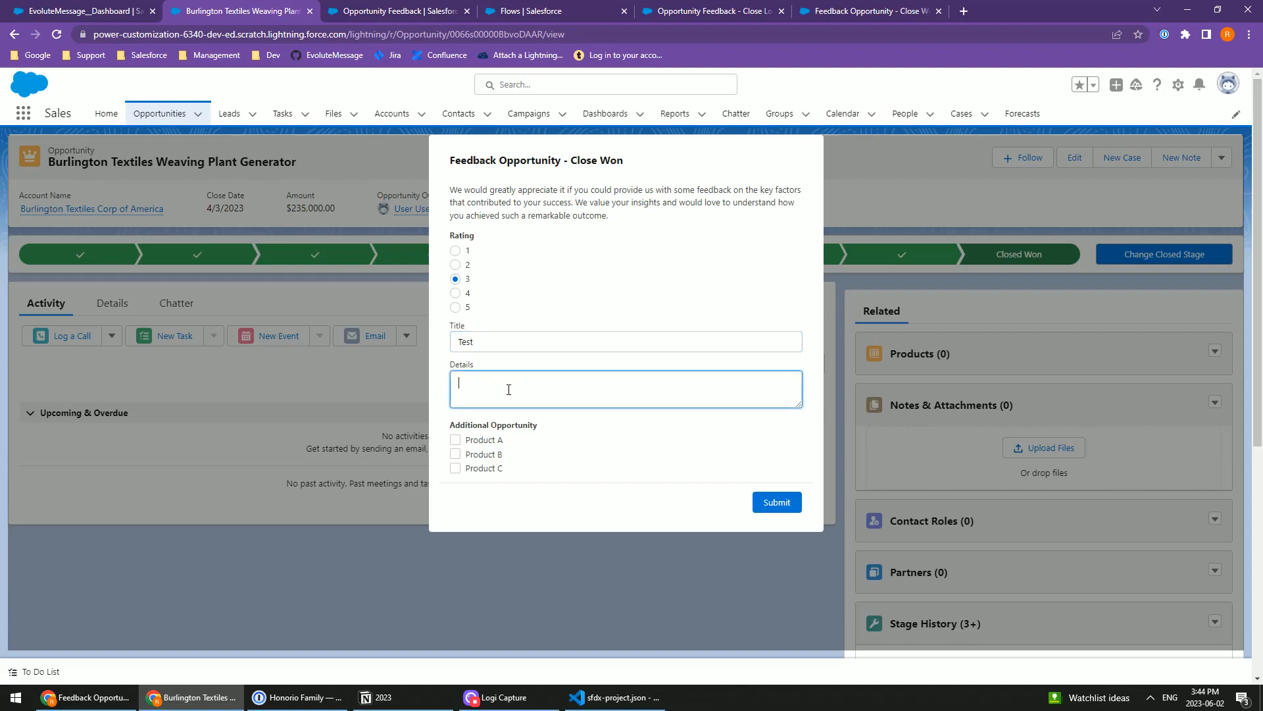
type("TEs")
left_click(57, 34)
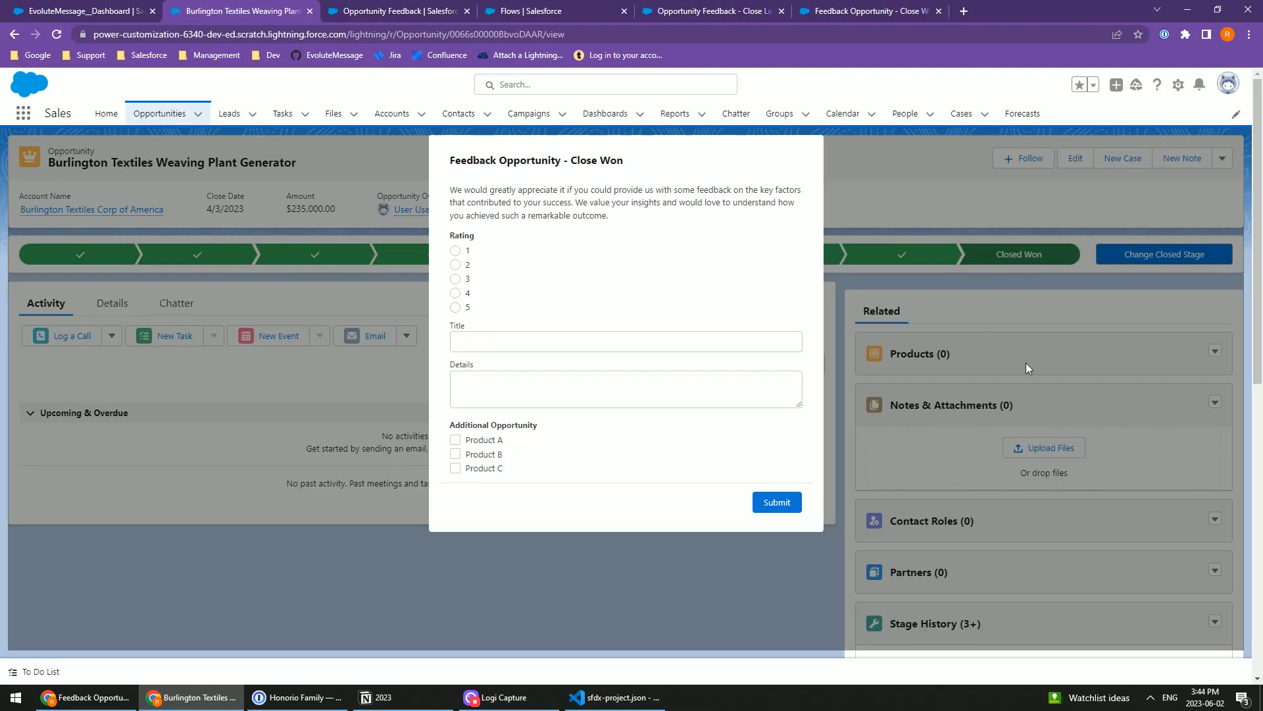
Step: Submit the Close Won feedback with rating 3, title and details "Test", and Product A and Product B as additional opportunities
scroll(1029, 367, "down", 6)
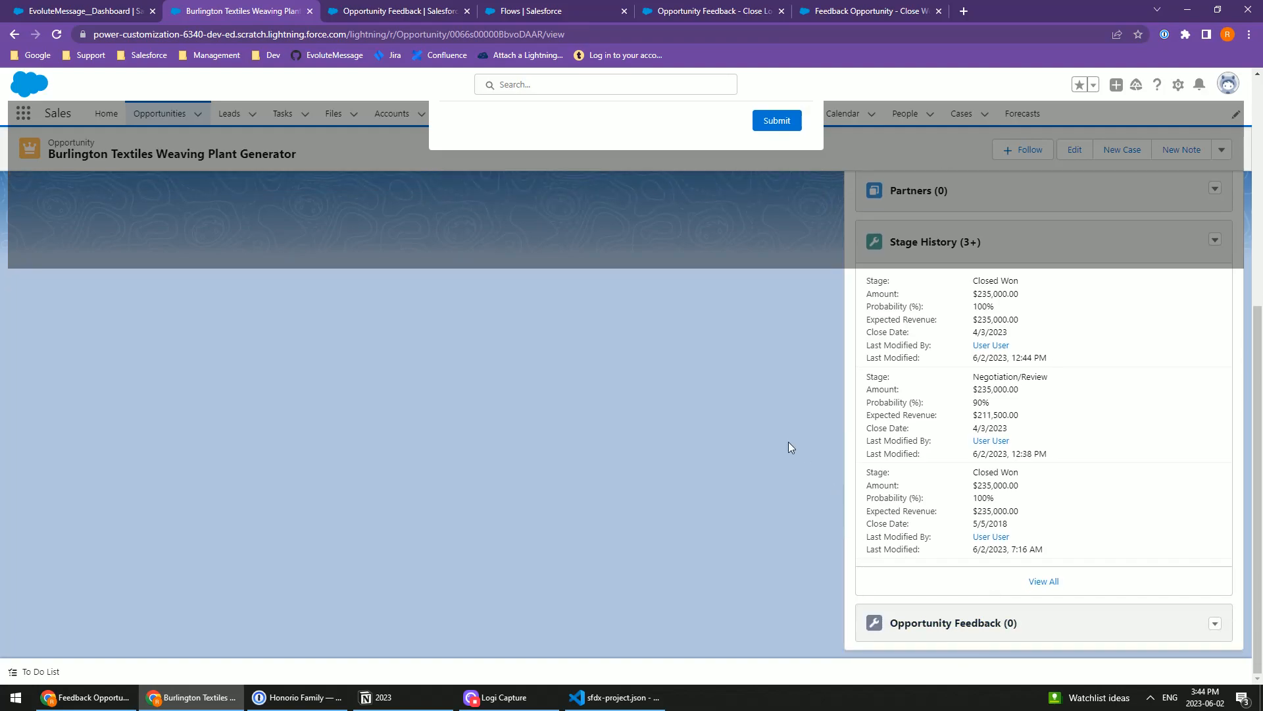
scroll(802, 456, "up", 6)
left_click(502, 341)
type("Test")
key("Tab")
type("Test")
left_click(483, 454)
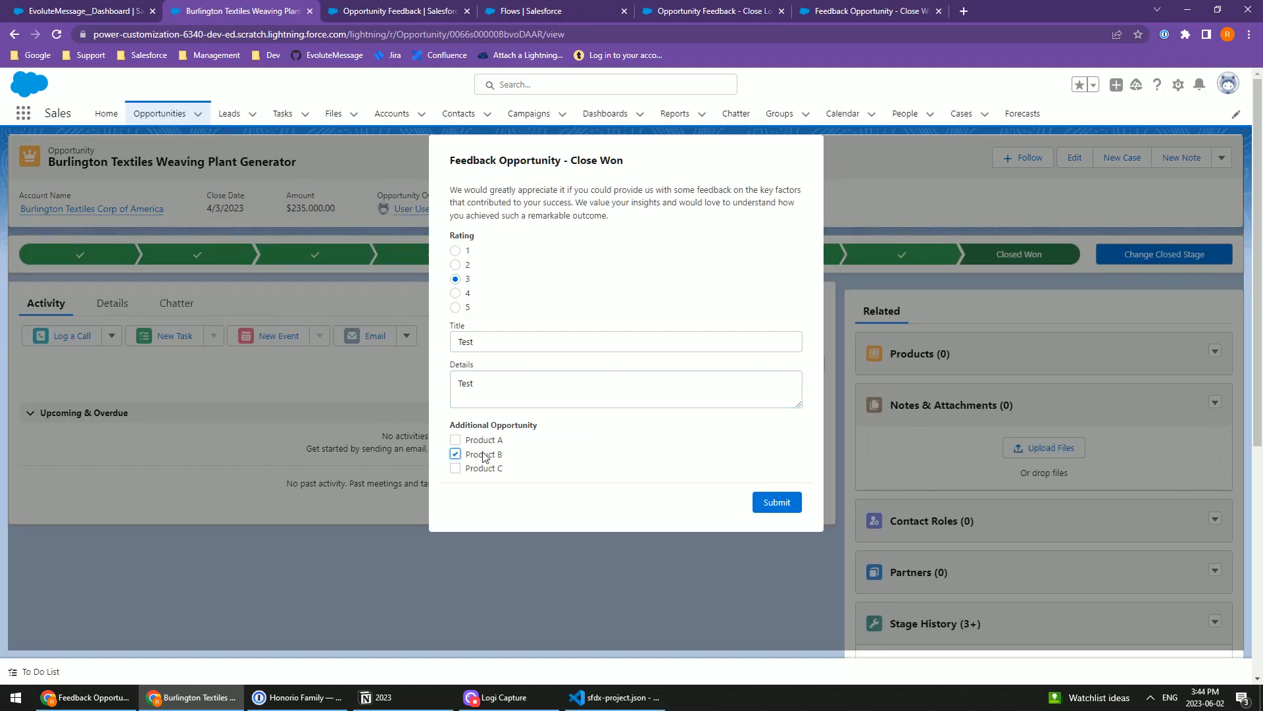
left_click(779, 504)
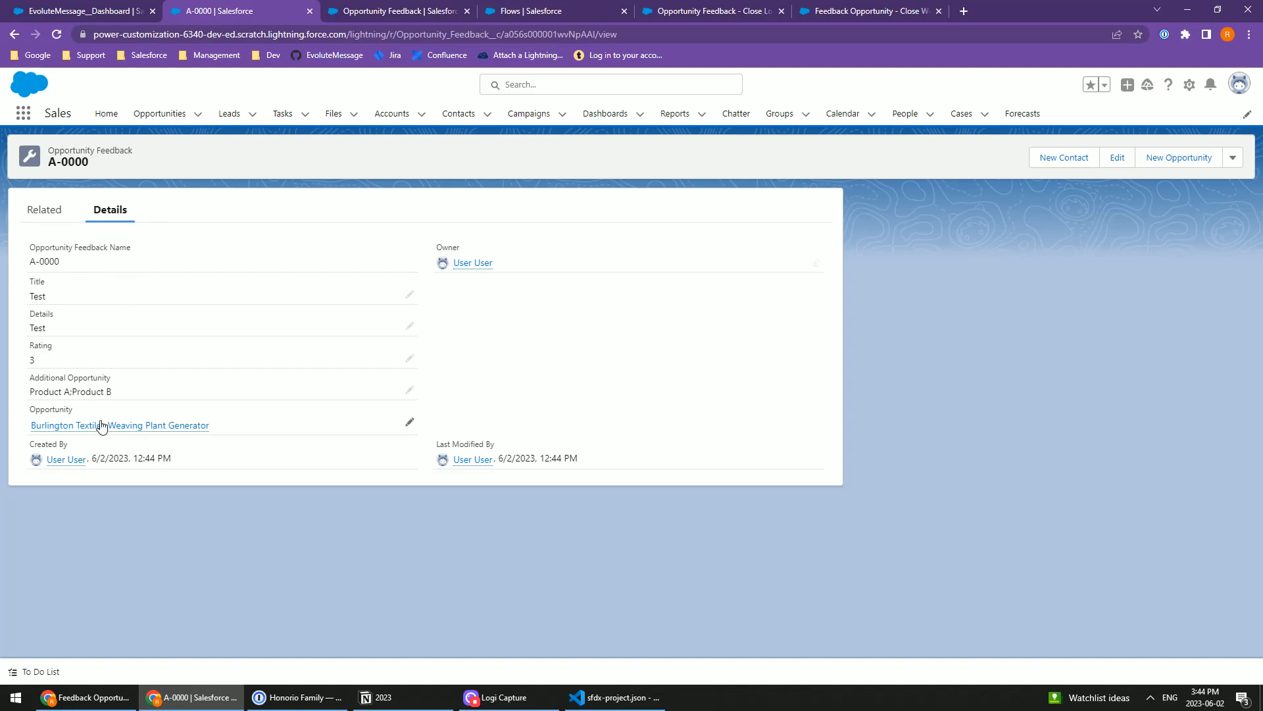
Step: Go back to the linked opportunity from the feedback record, inspect its Opportunity Feedback list, and reload the page
left_click(71, 427)
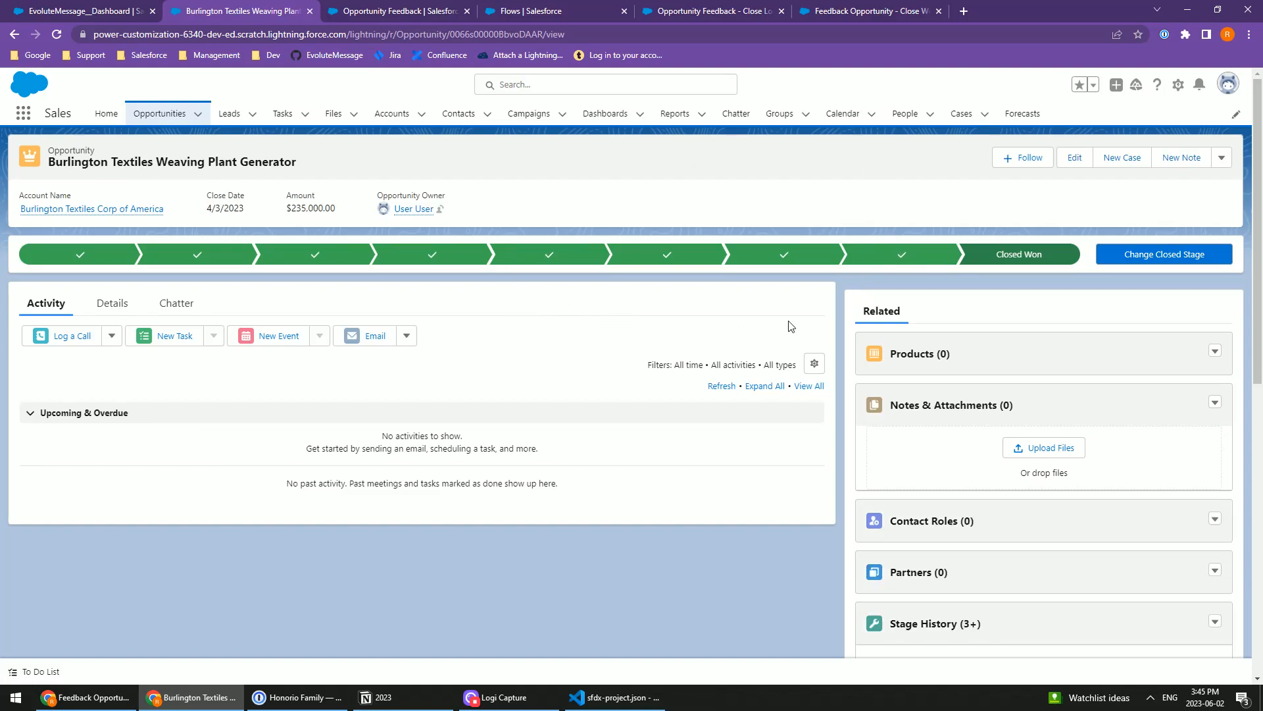
scroll(867, 404, "down", 5)
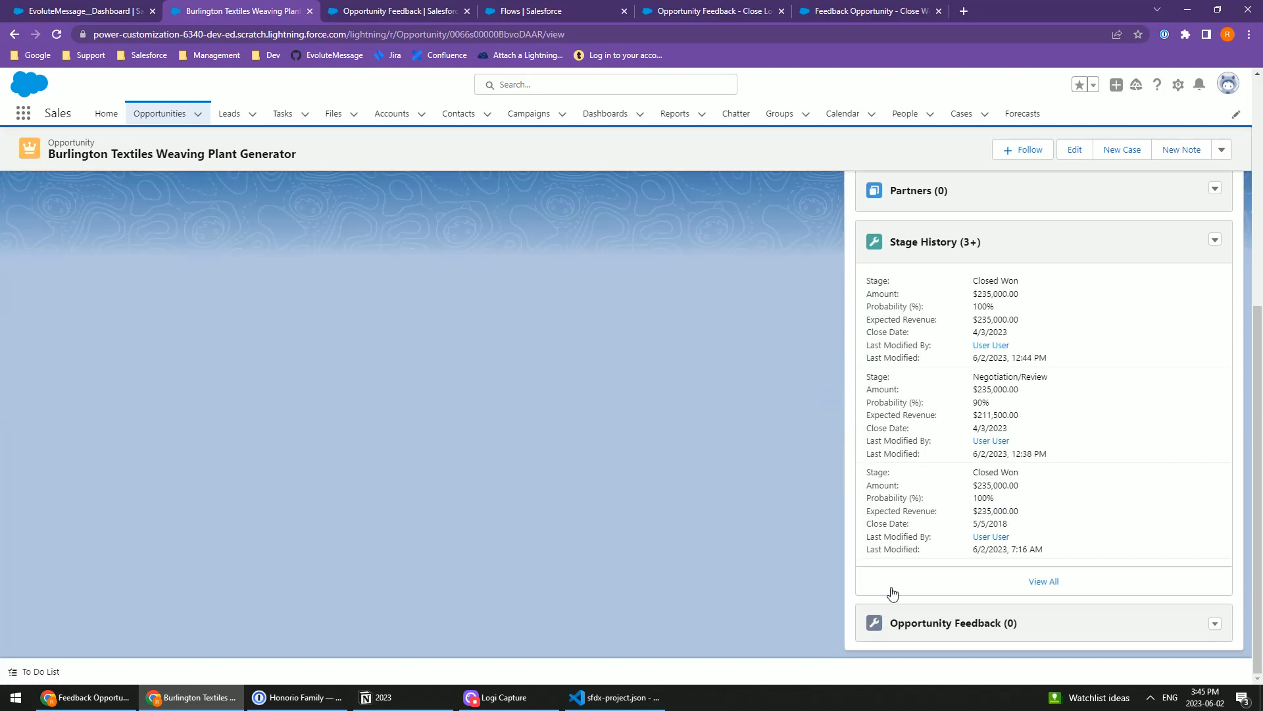
scroll(854, 536, "up", 2)
scroll(943, 623, "down", 3)
scroll(886, 604, "up", 5)
left_click(57, 34)
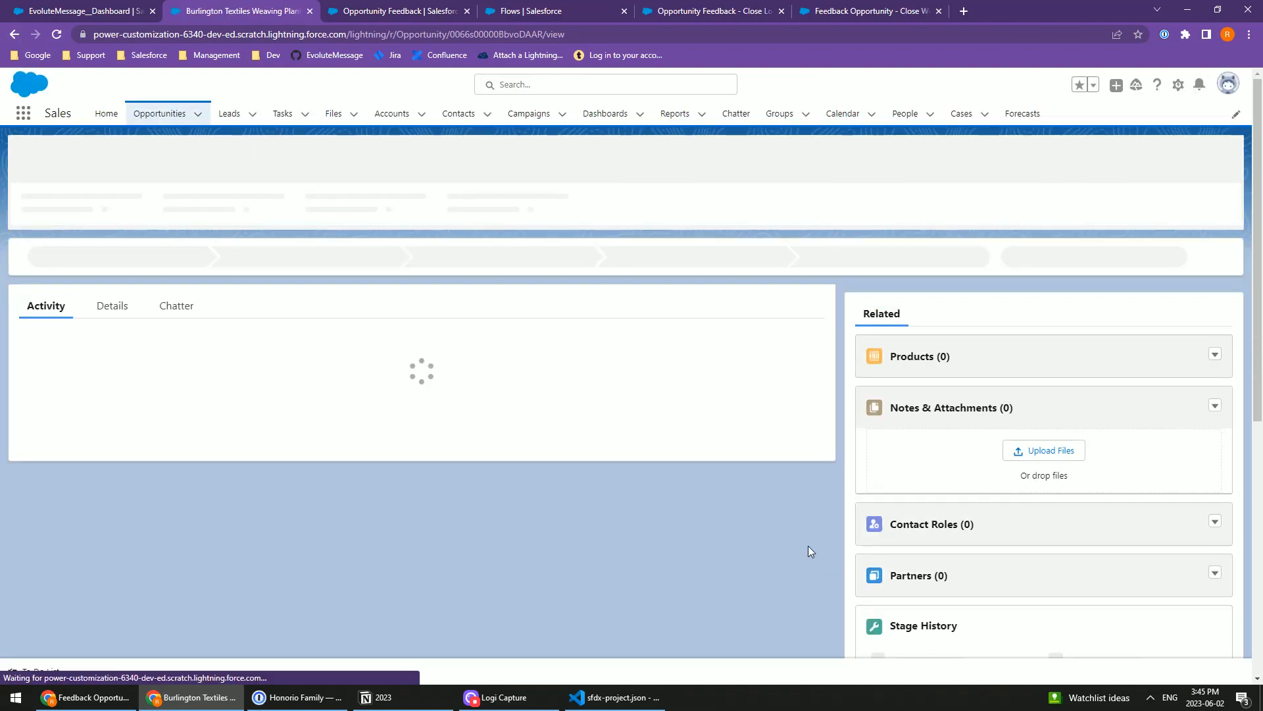
scroll(830, 512, "down", 7)
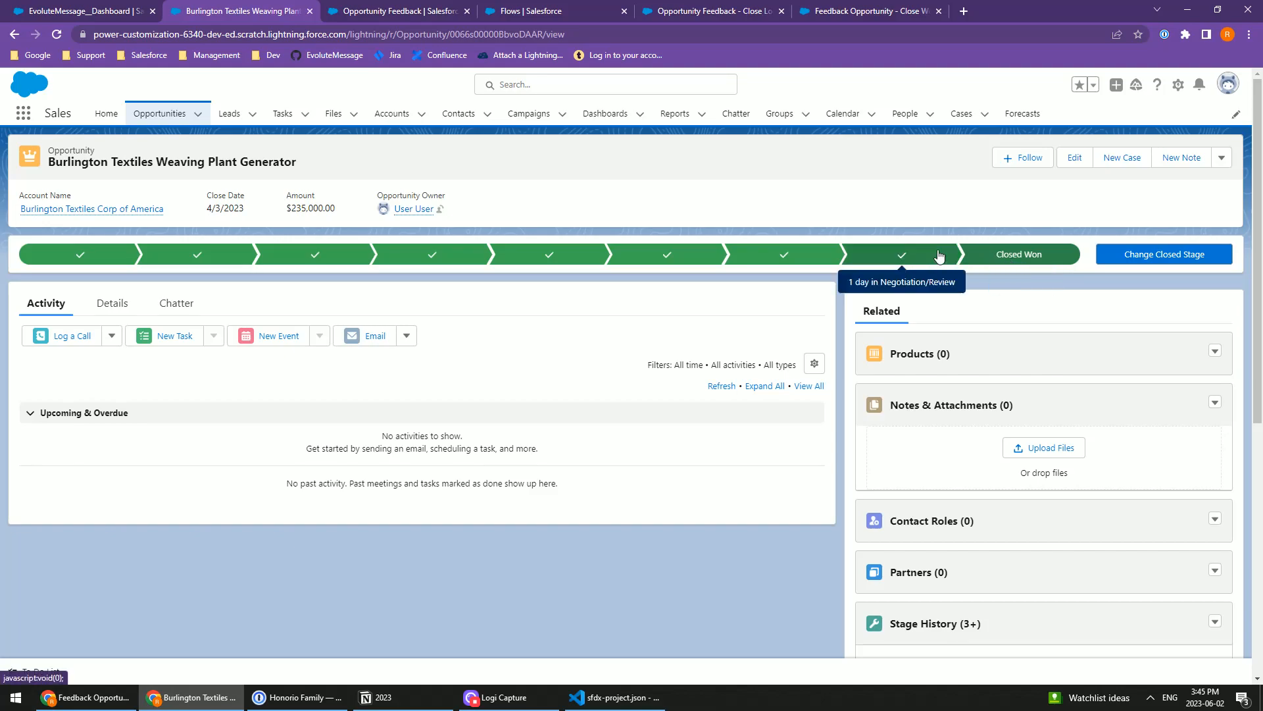
Step: Move the opportunity's stage back to Negotiation/Review, look at its feedback list, and reload the page
left_click(902, 253)
left_click(1140, 263)
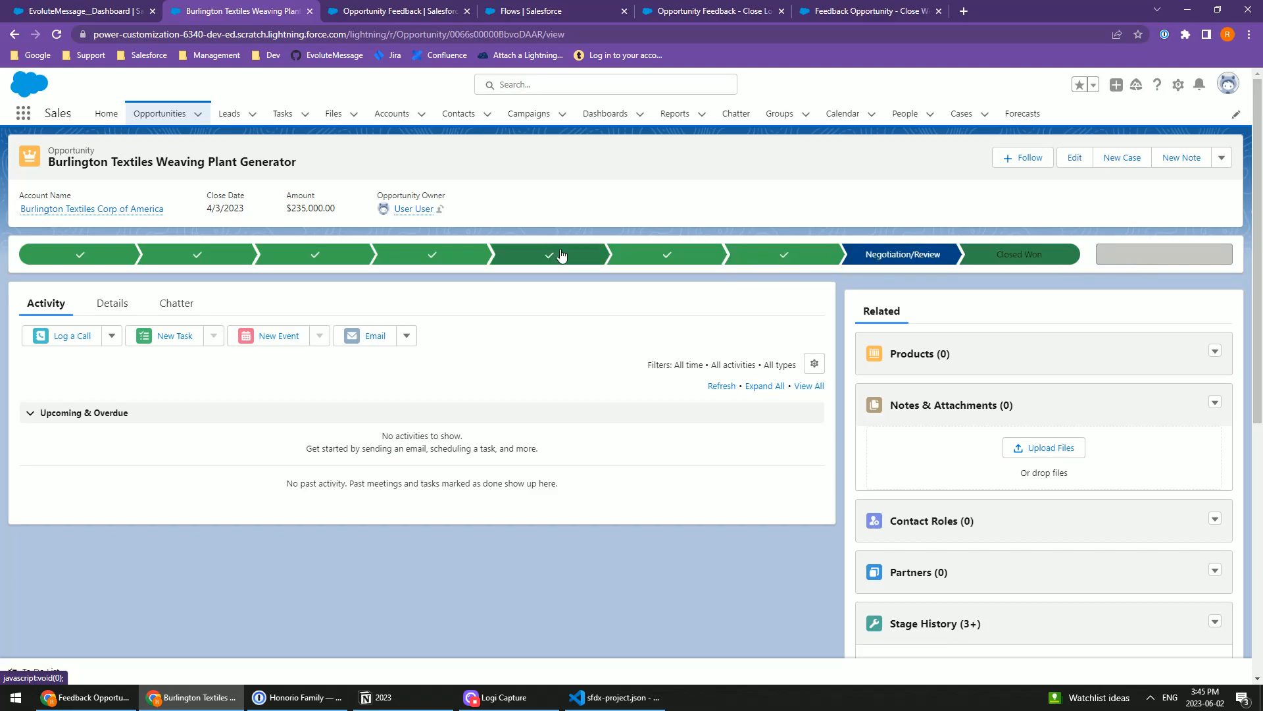
scroll(825, 394, "down", 6)
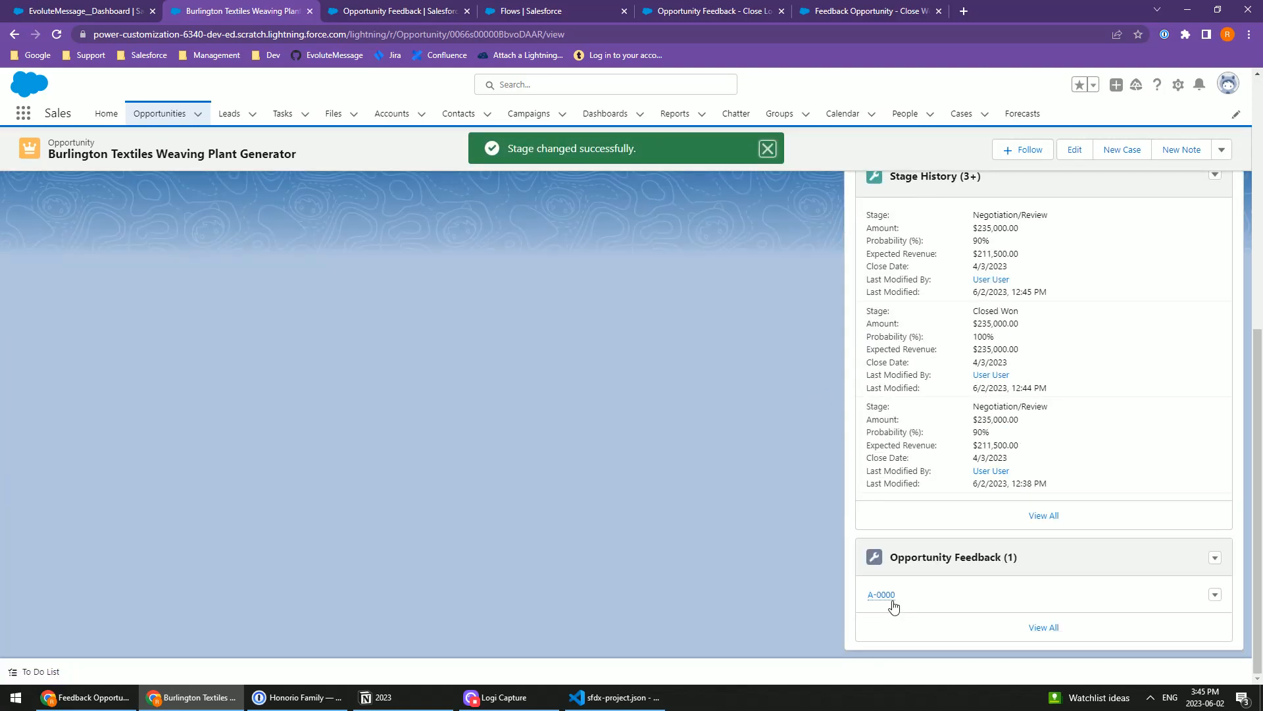
left_click(56, 34)
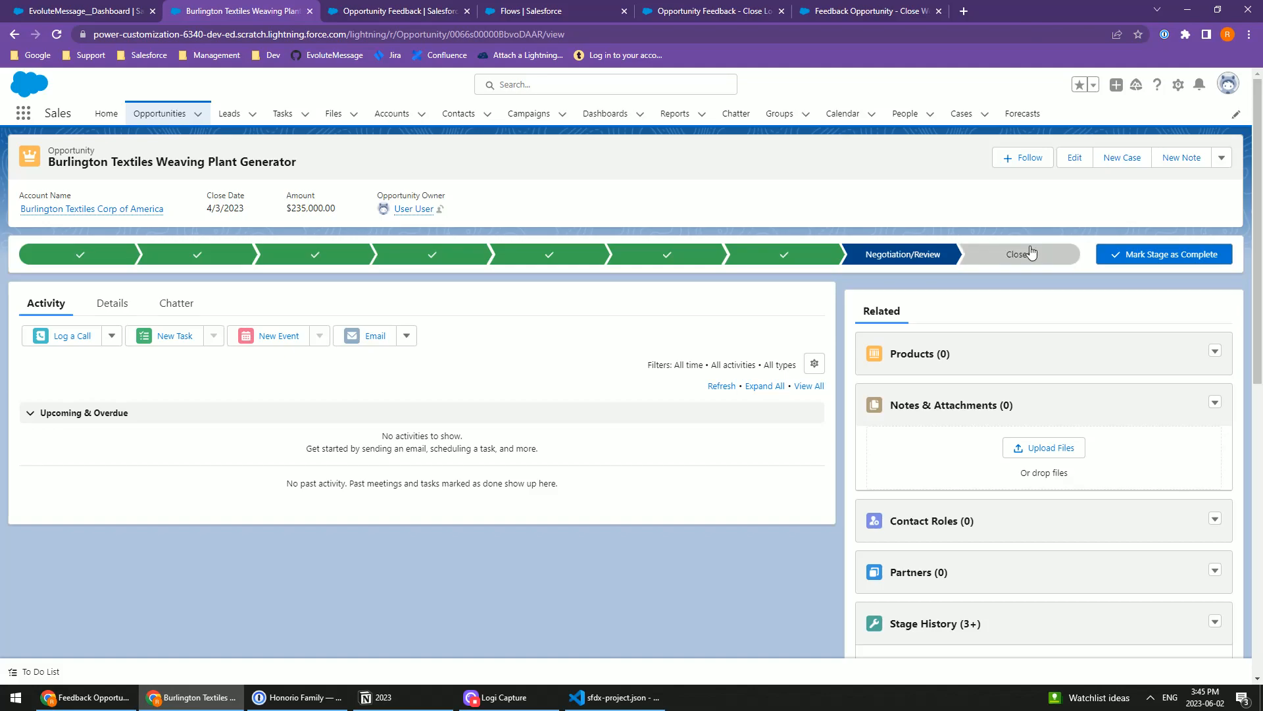
Step: Change the opportunity's stage to Closed Lost while feedback exists, and reload the page to check for the popup
left_click(1031, 253)
left_click(1146, 260)
left_click(533, 380)
left_click(512, 412)
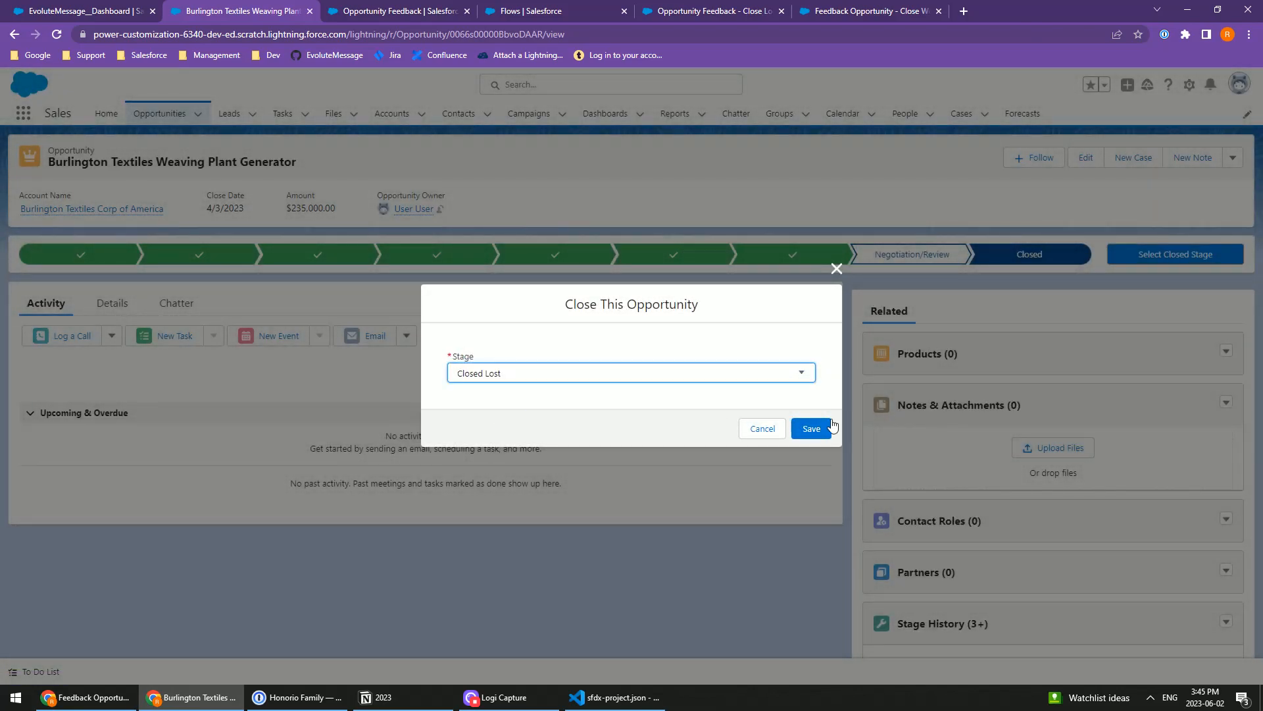
left_click(820, 432)
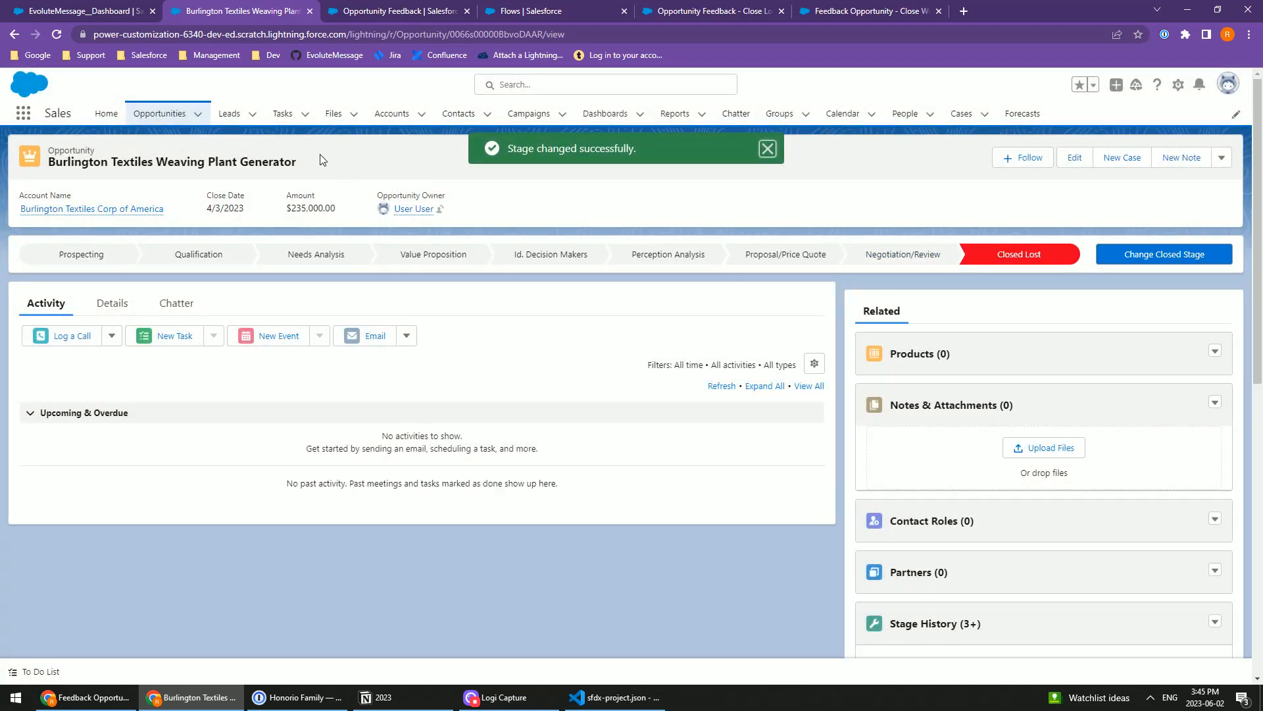
scroll(819, 338, "down", 7)
left_click(57, 35)
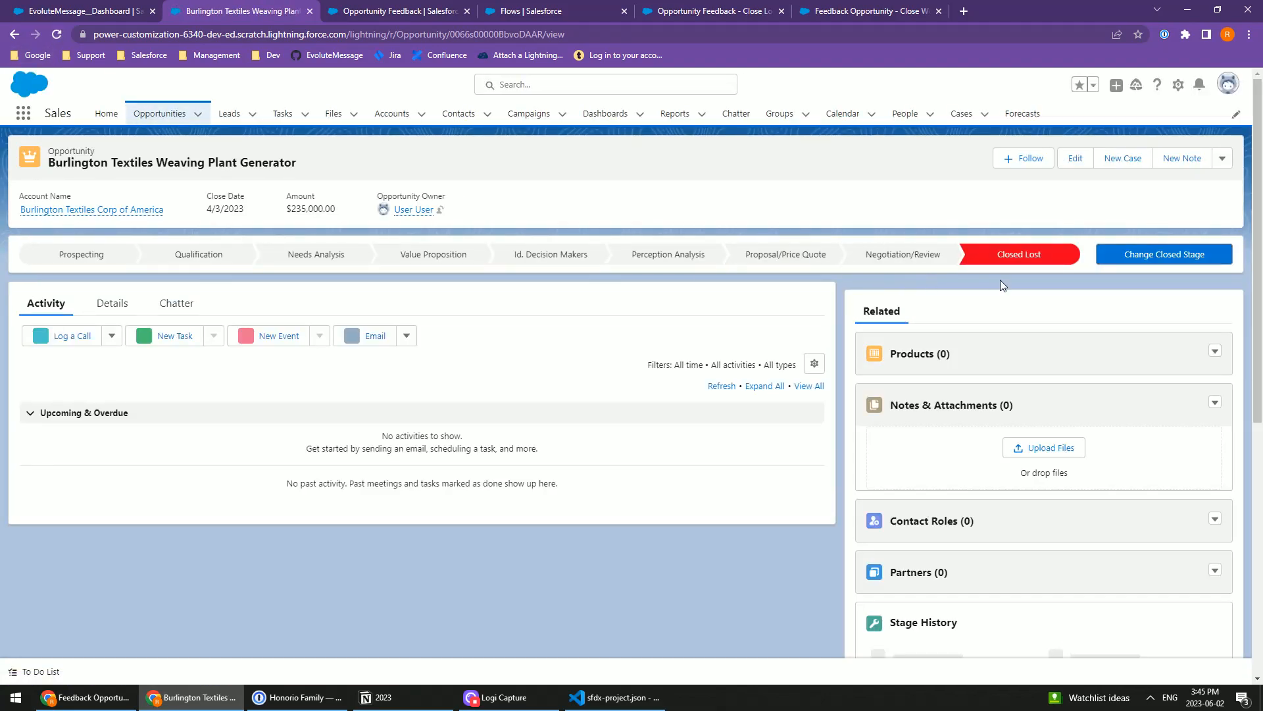
Step: Reset the stage to Negotiation/Review and delete the opportunity's existing Opportunity Feedback record
left_click(908, 256)
left_click(1145, 260)
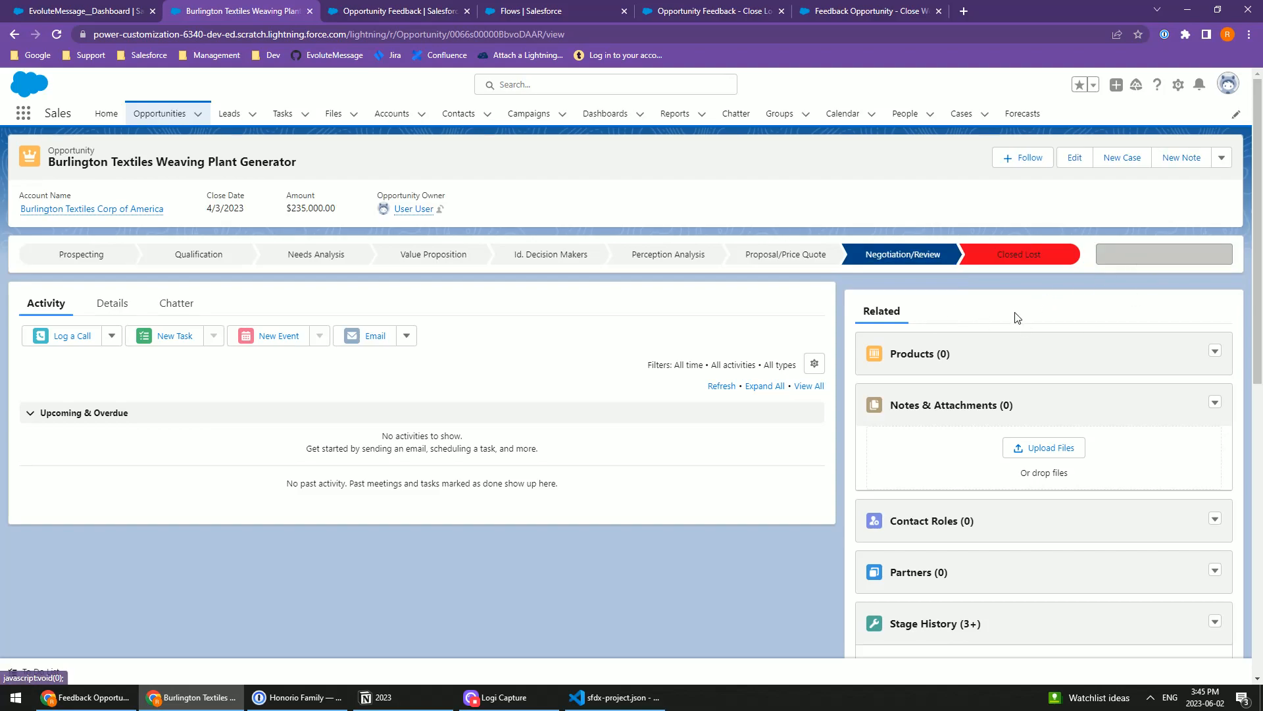
scroll(975, 293, "down", 7)
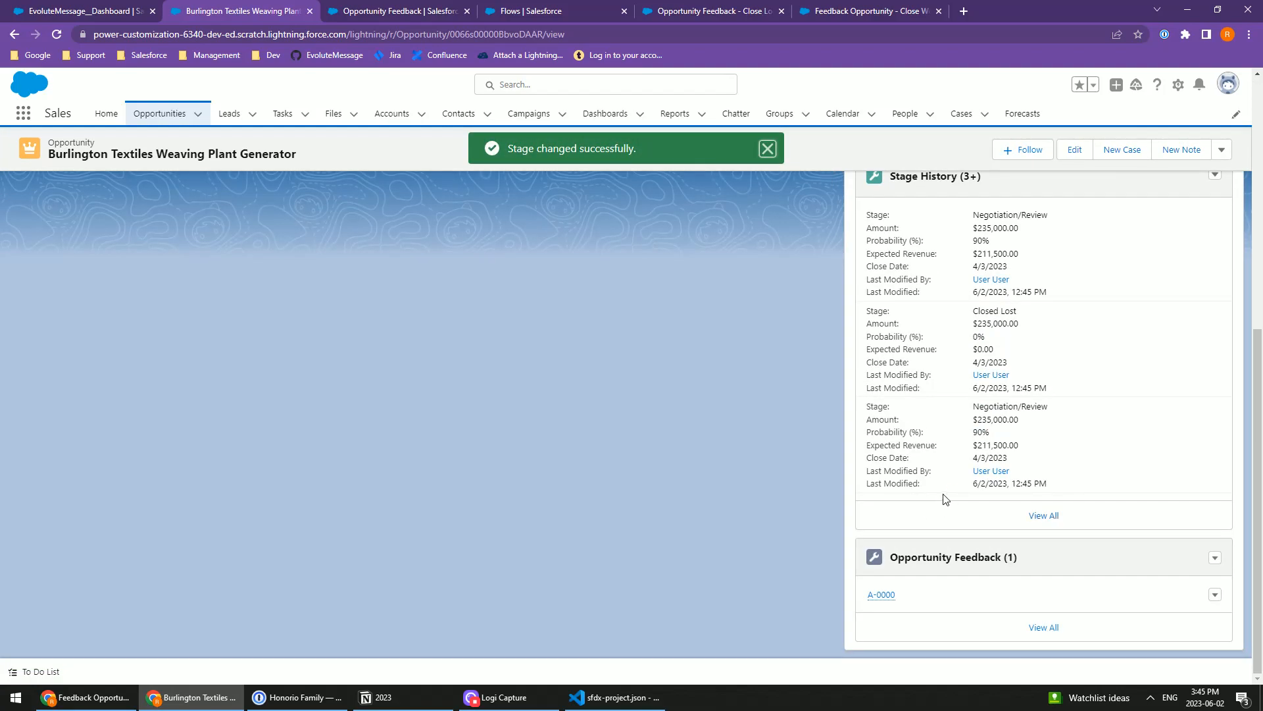
left_click(1220, 599)
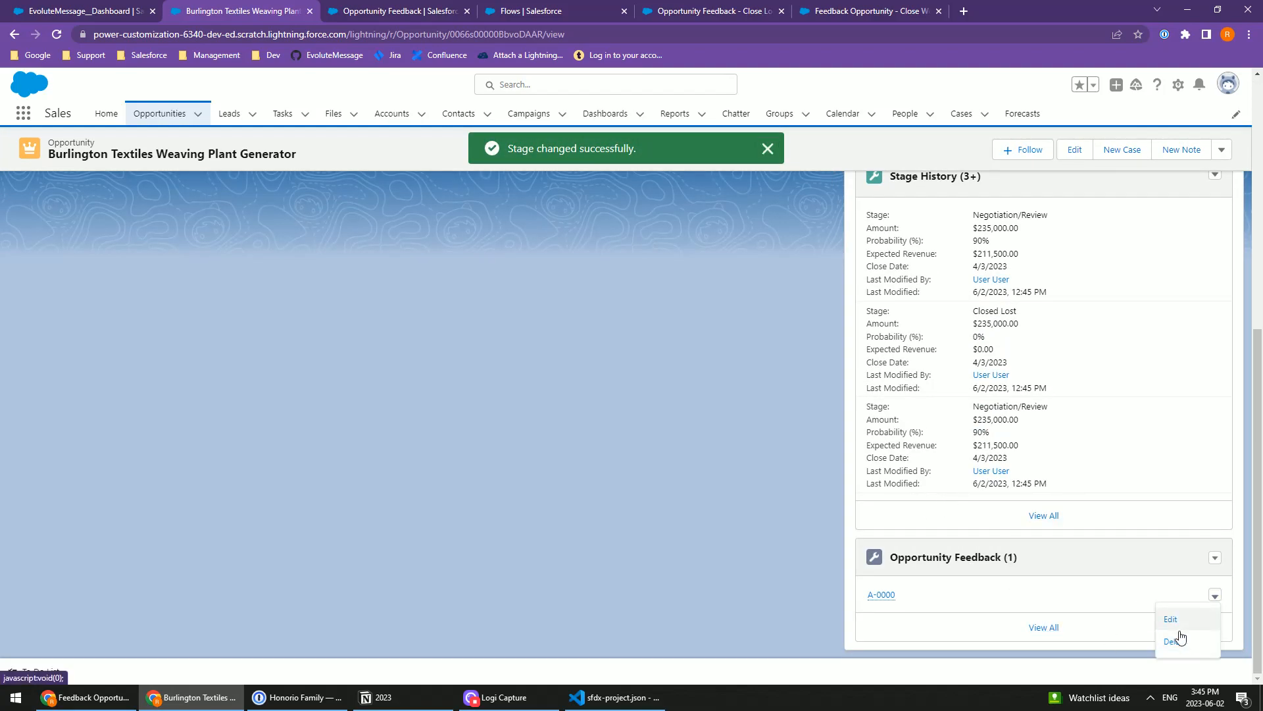
left_click(1178, 637)
left_click(806, 402)
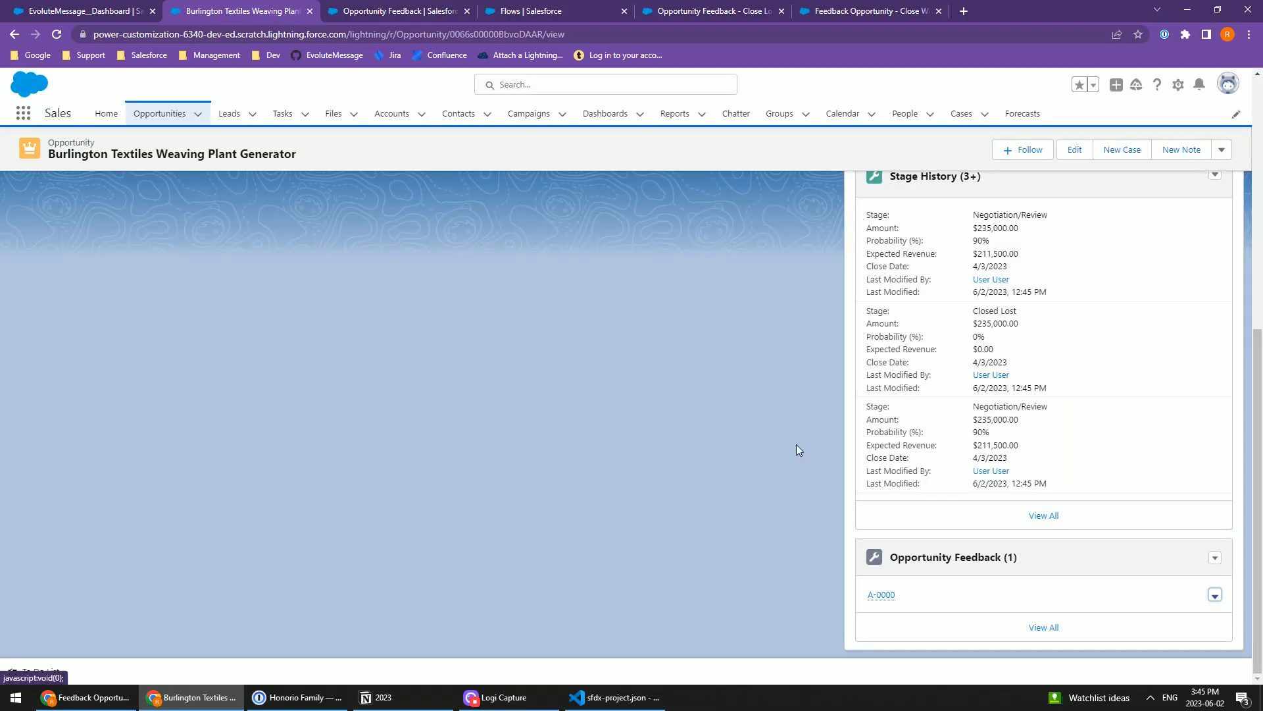
scroll(812, 391, "down", 6)
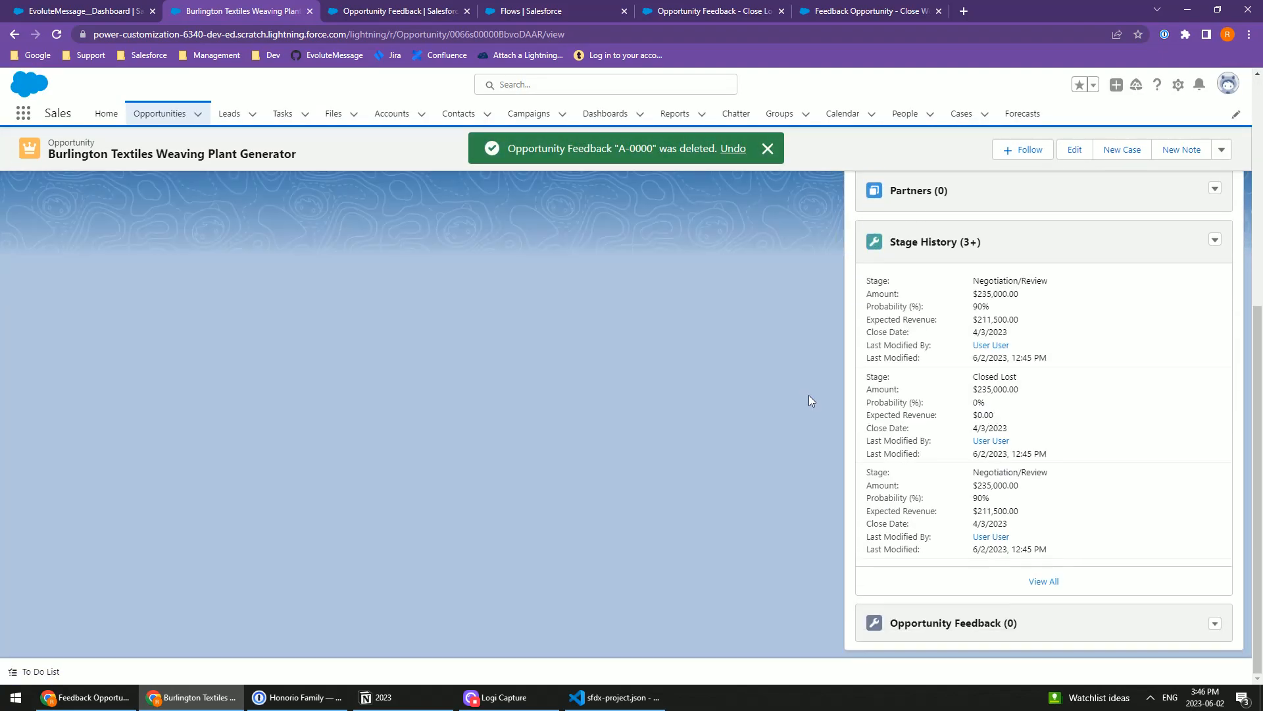
Step: Close the opportunity as Closed Lost with no feedback on record and dismiss the notification
scroll(835, 404, "up", 10)
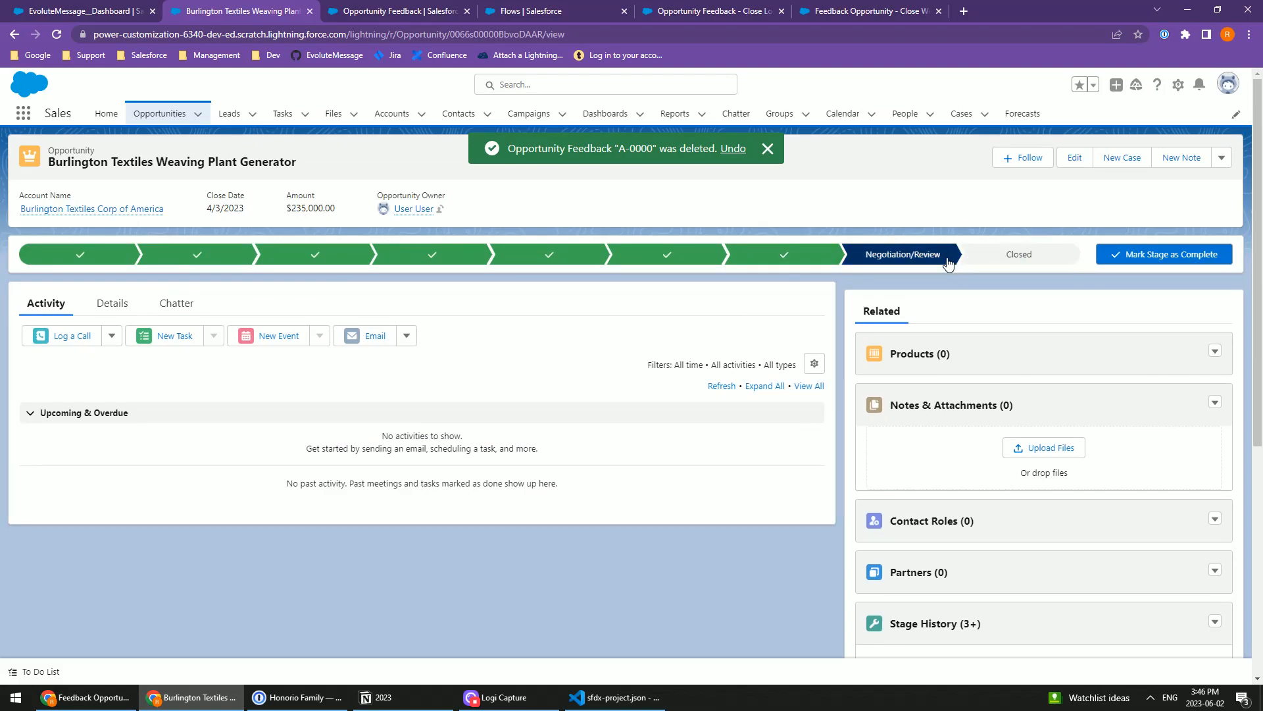
left_click(1004, 261)
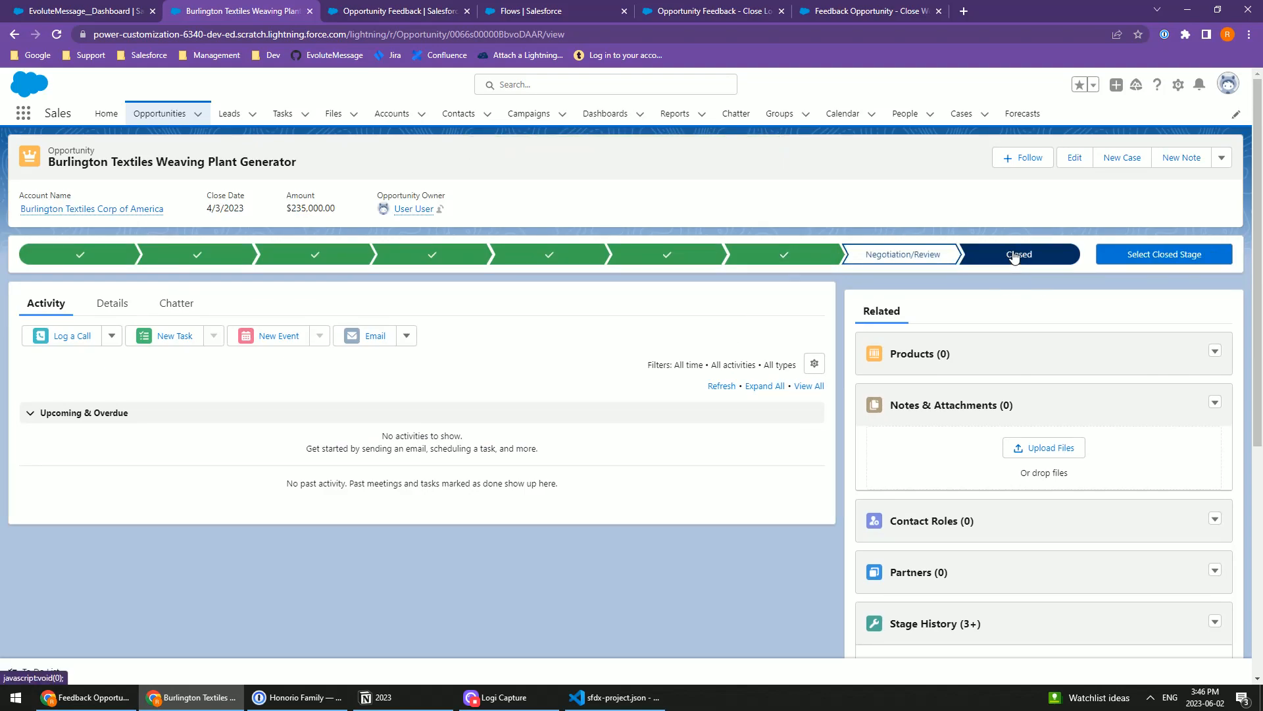
left_click(1155, 262)
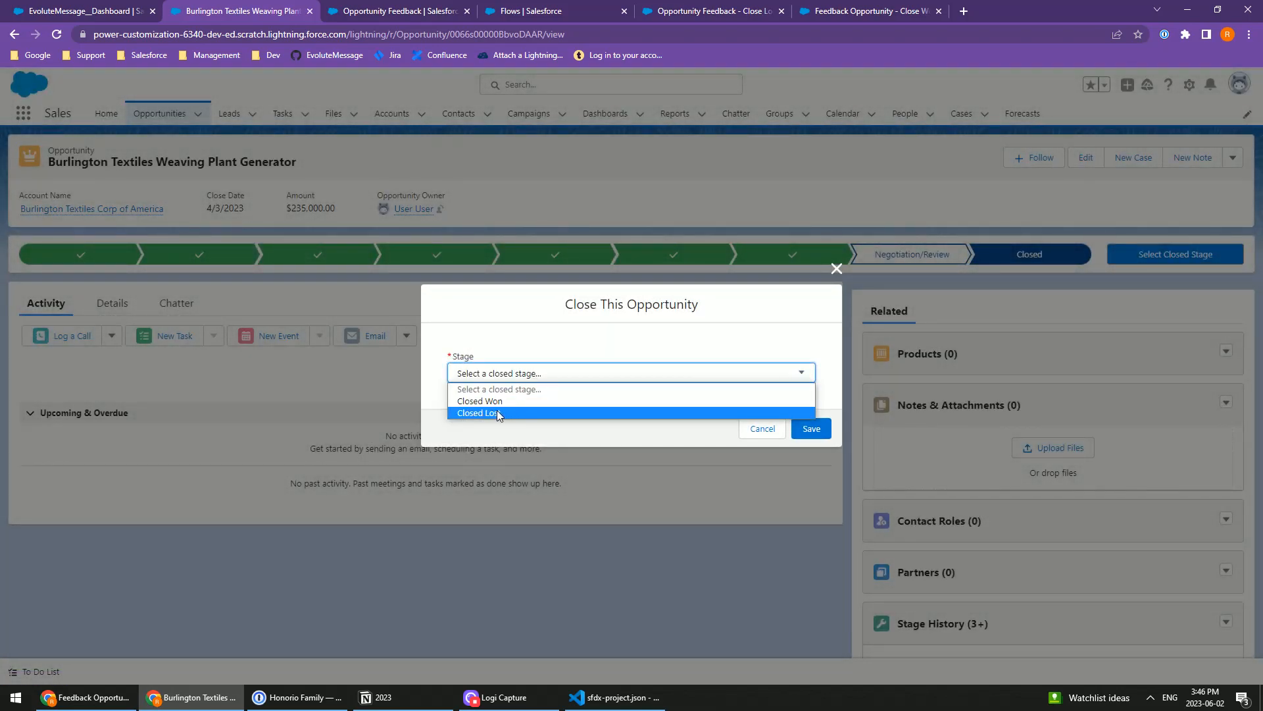
left_click(485, 413)
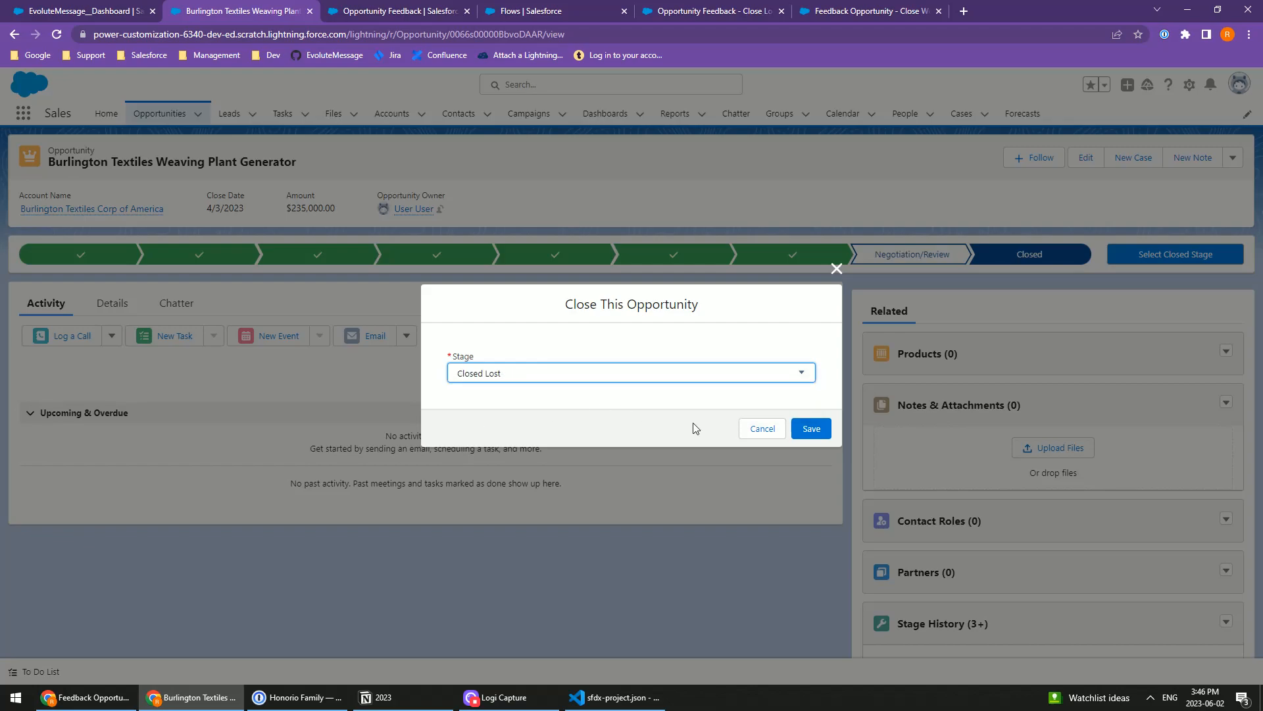
left_click(812, 431)
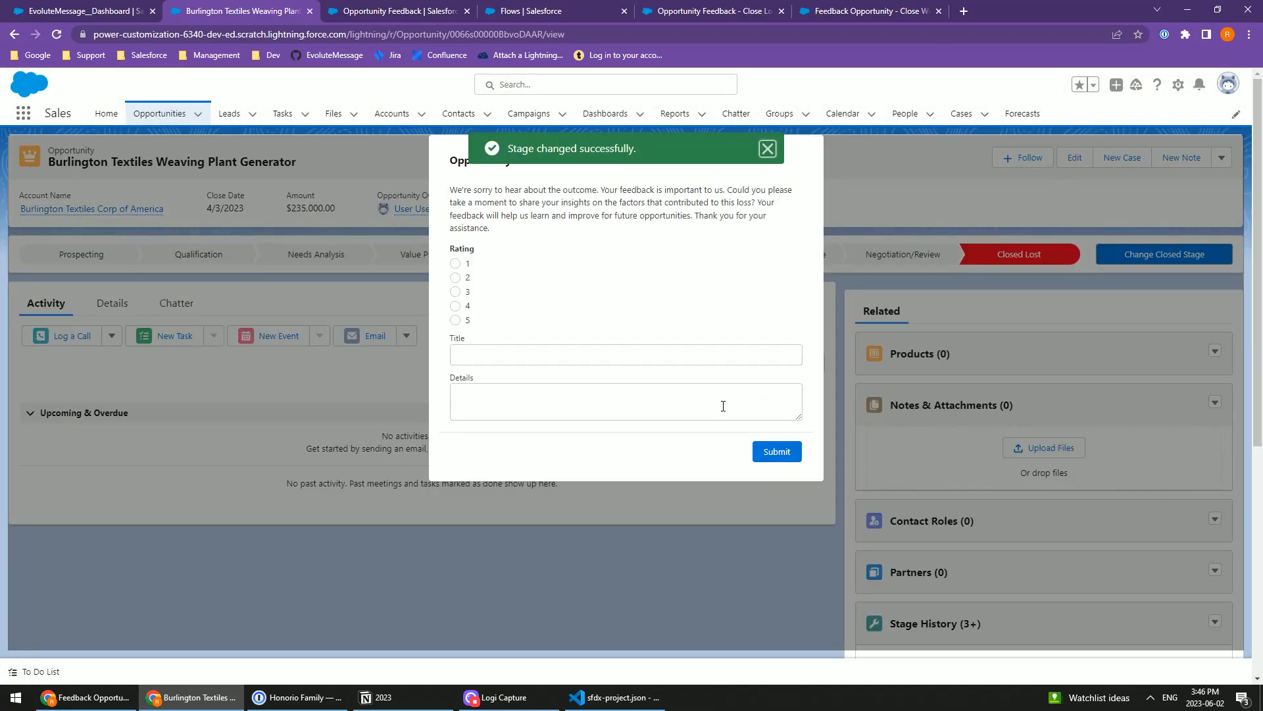
left_click(768, 148)
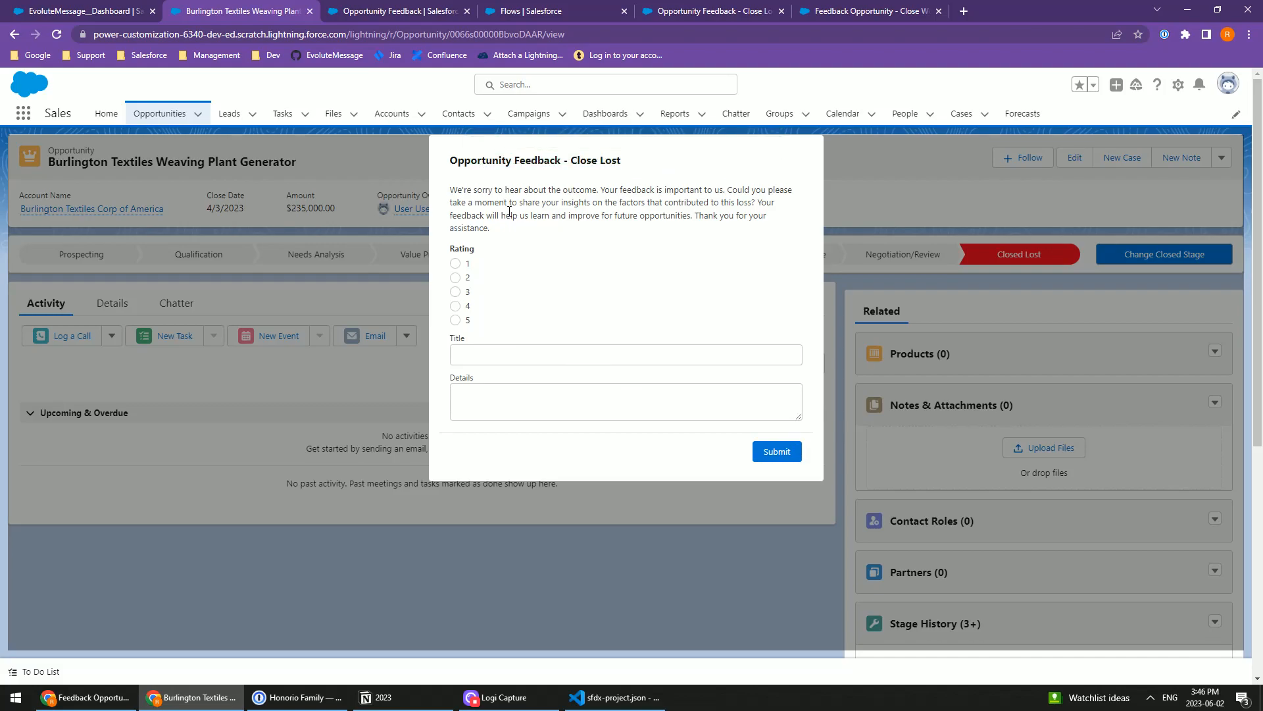
Step: Fill in the Close Lost feedback popup with rating 2 and "Test" as title and details, and submit it
left_click_drag(508, 160, 674, 166)
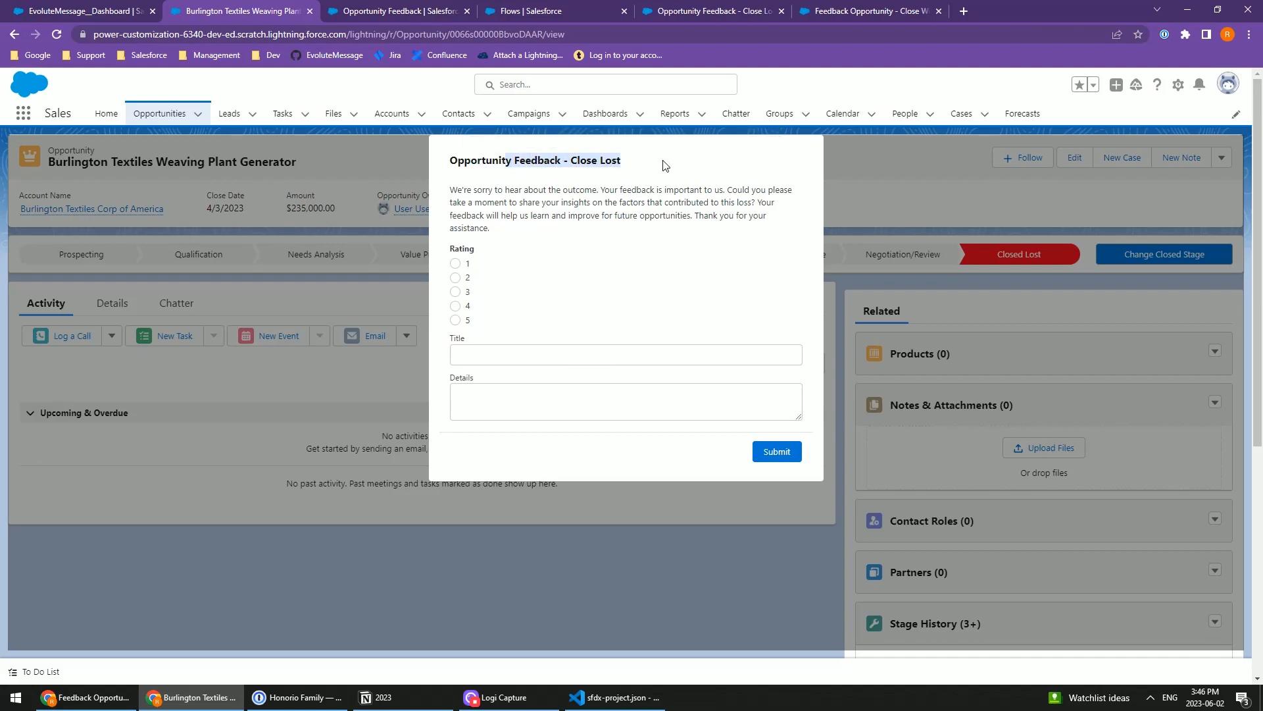
left_click(664, 165)
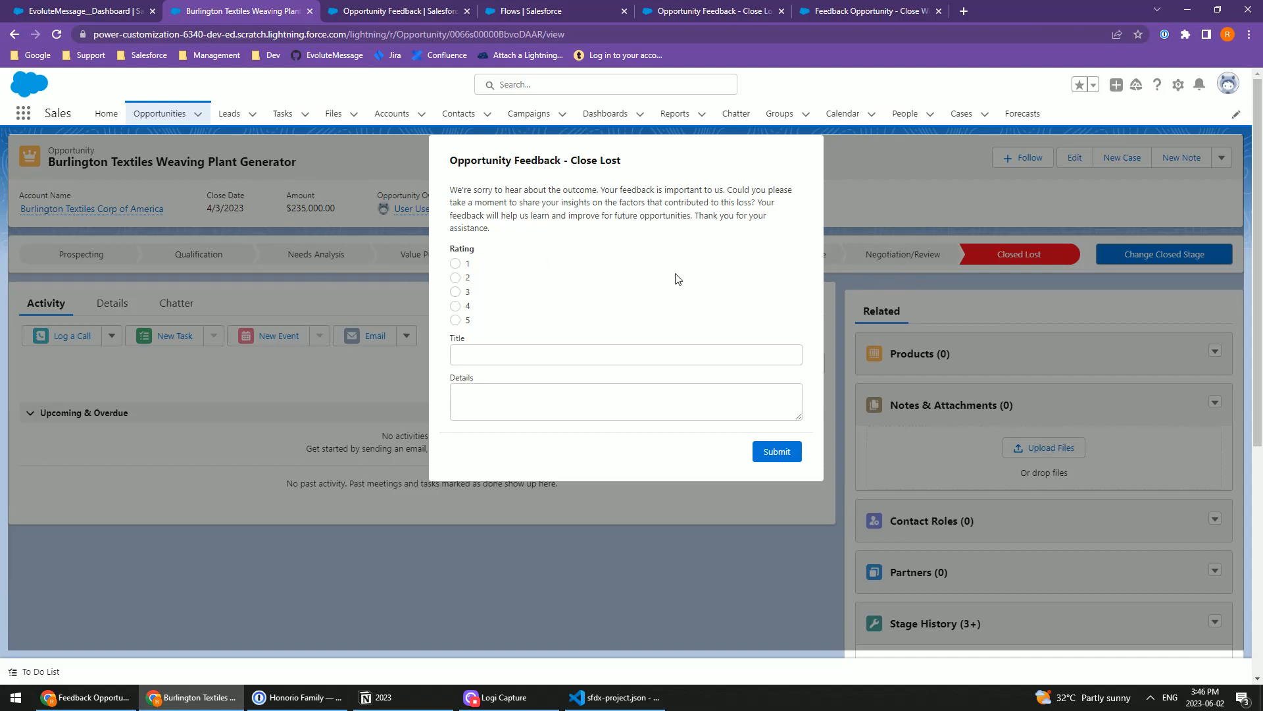
left_click(467, 278)
left_click(476, 354)
type("Test")
left_click(476, 404)
type("Test")
left_click(783, 452)
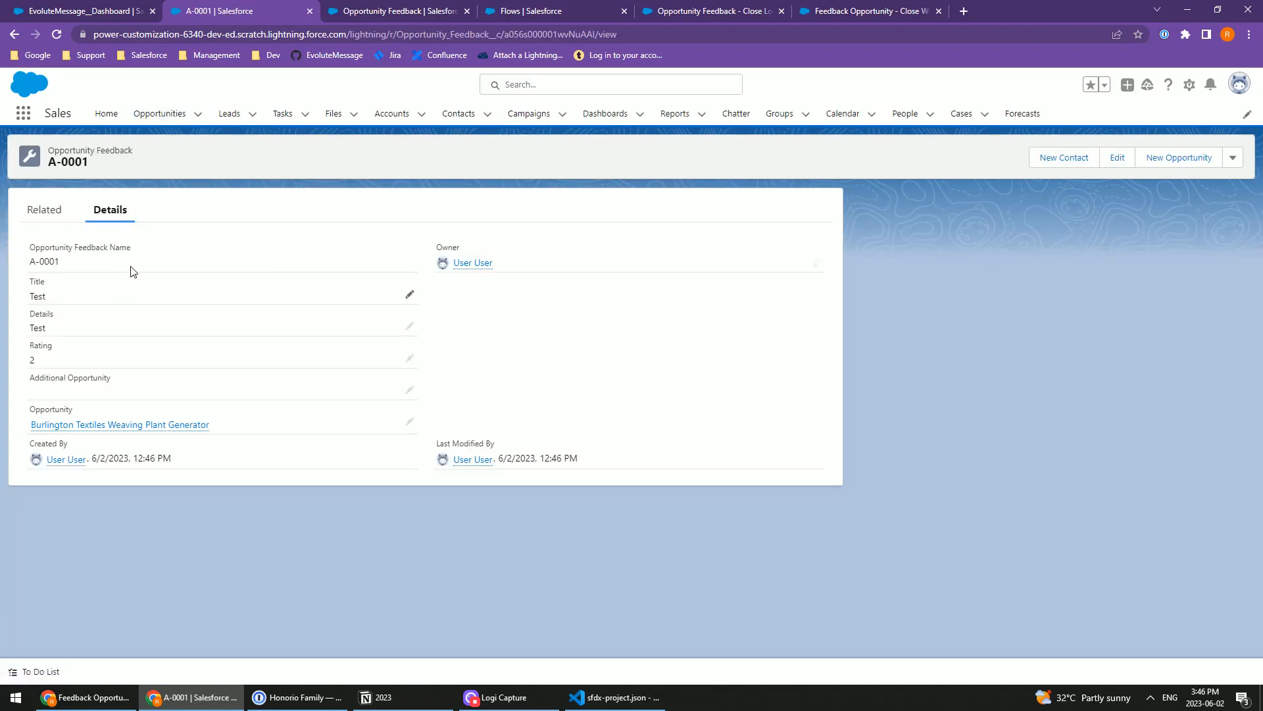
Step: Open the Burlington Textiles Weaving Plant Generator opportunity, delete its Opportunity Feedback record A-0001, and reload the page
left_click(82, 424)
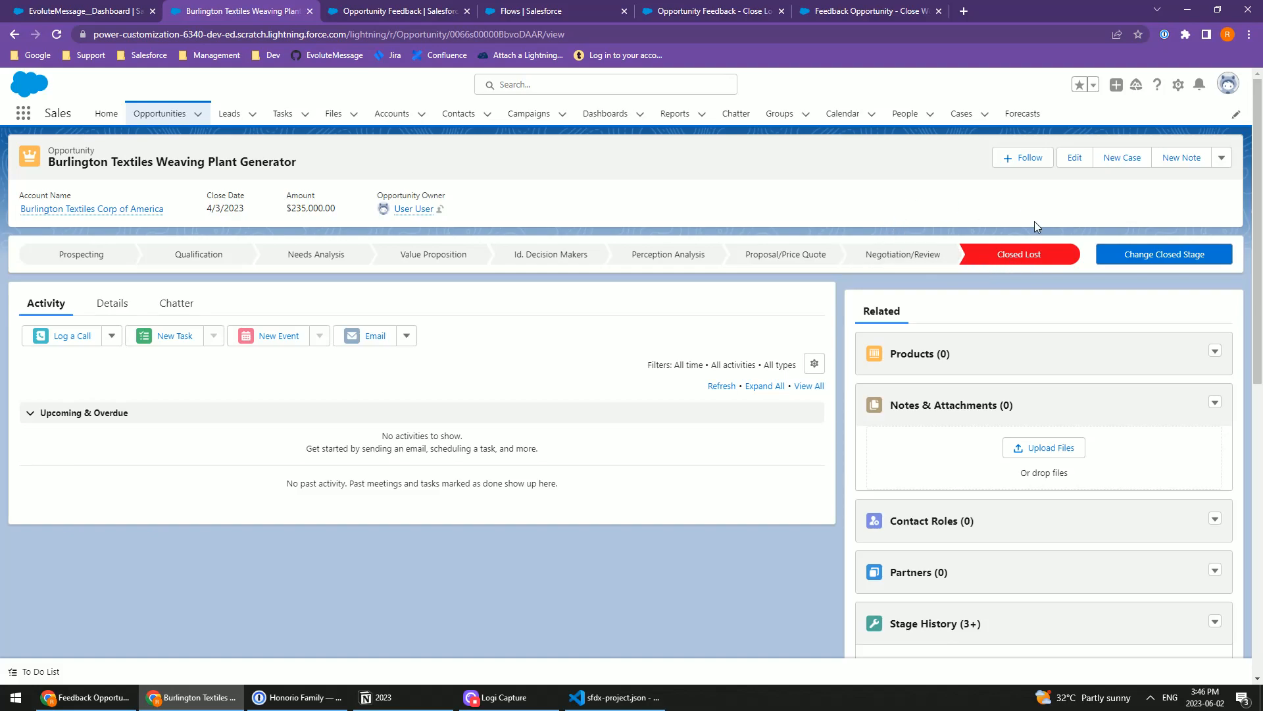
scroll(928, 421, "down", 5)
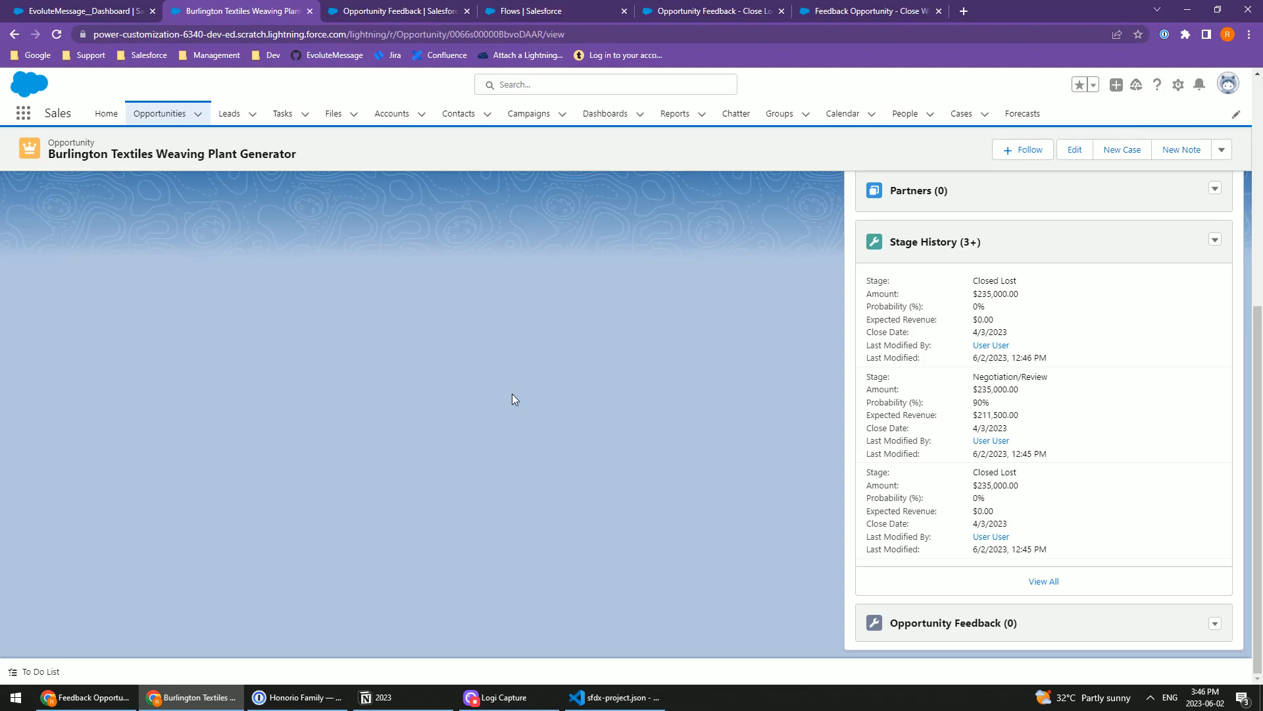
key("F5")
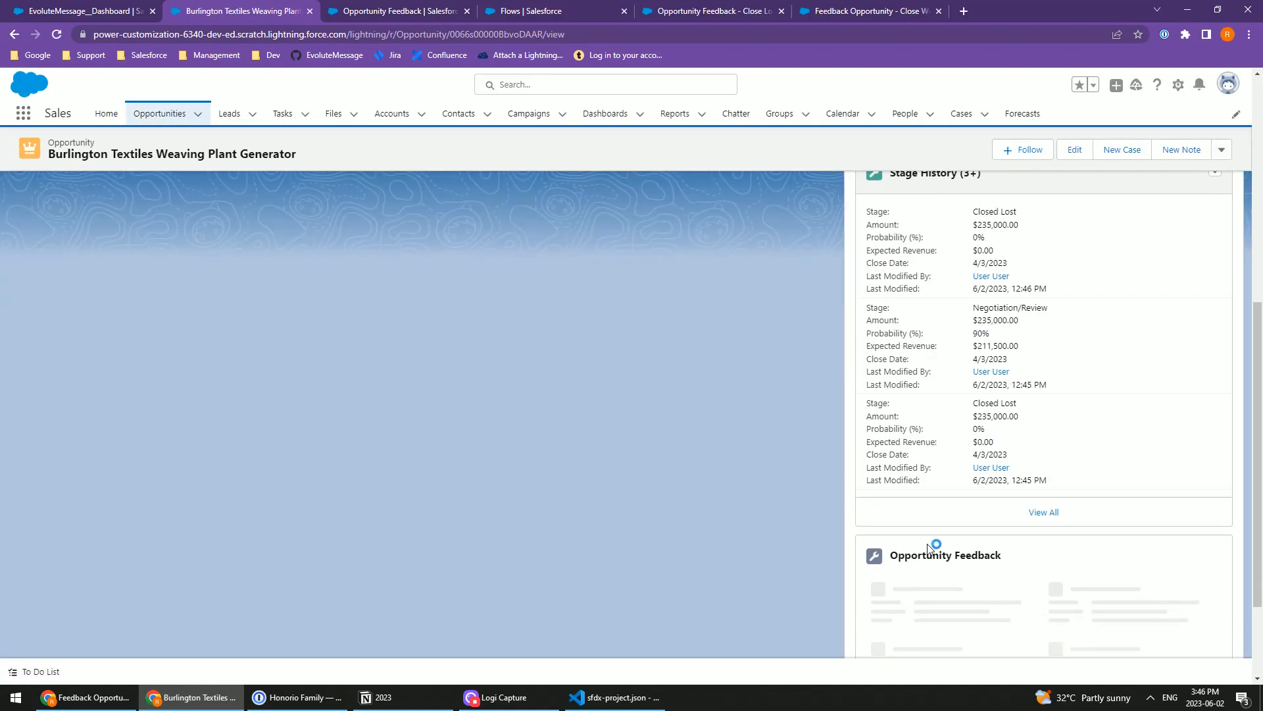
left_click(1215, 595)
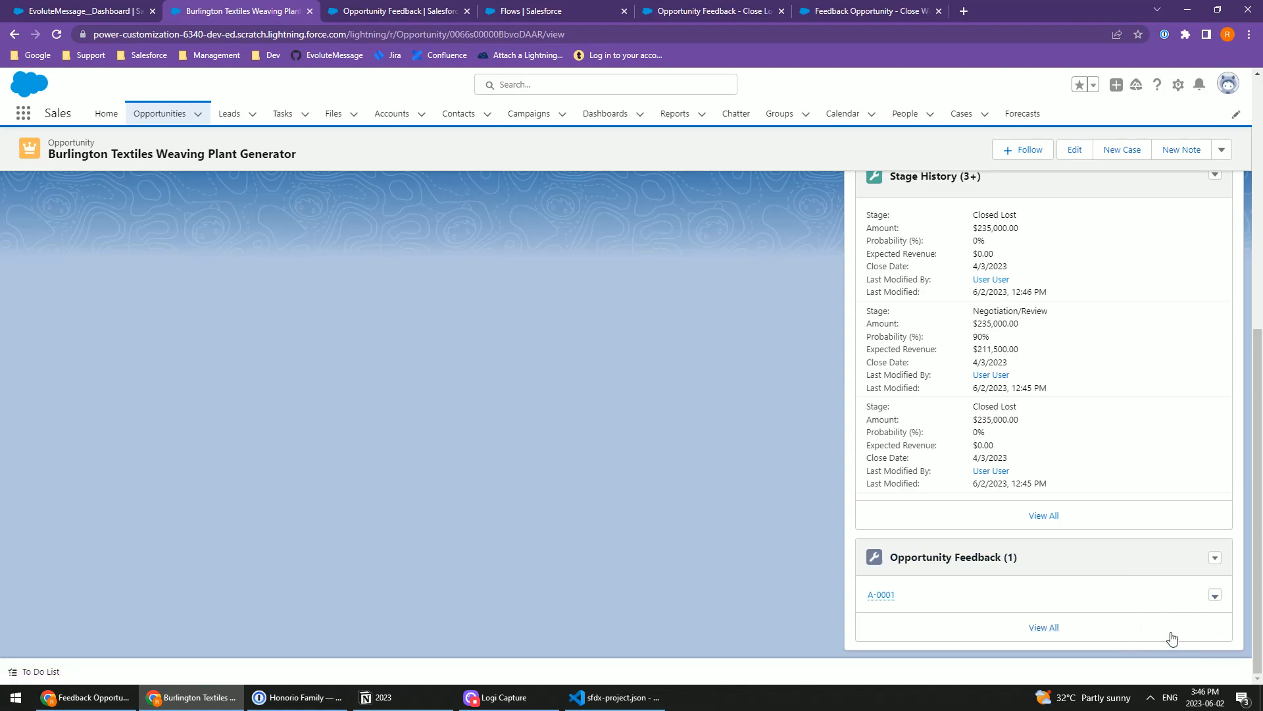
left_click(1175, 642)
left_click(816, 403)
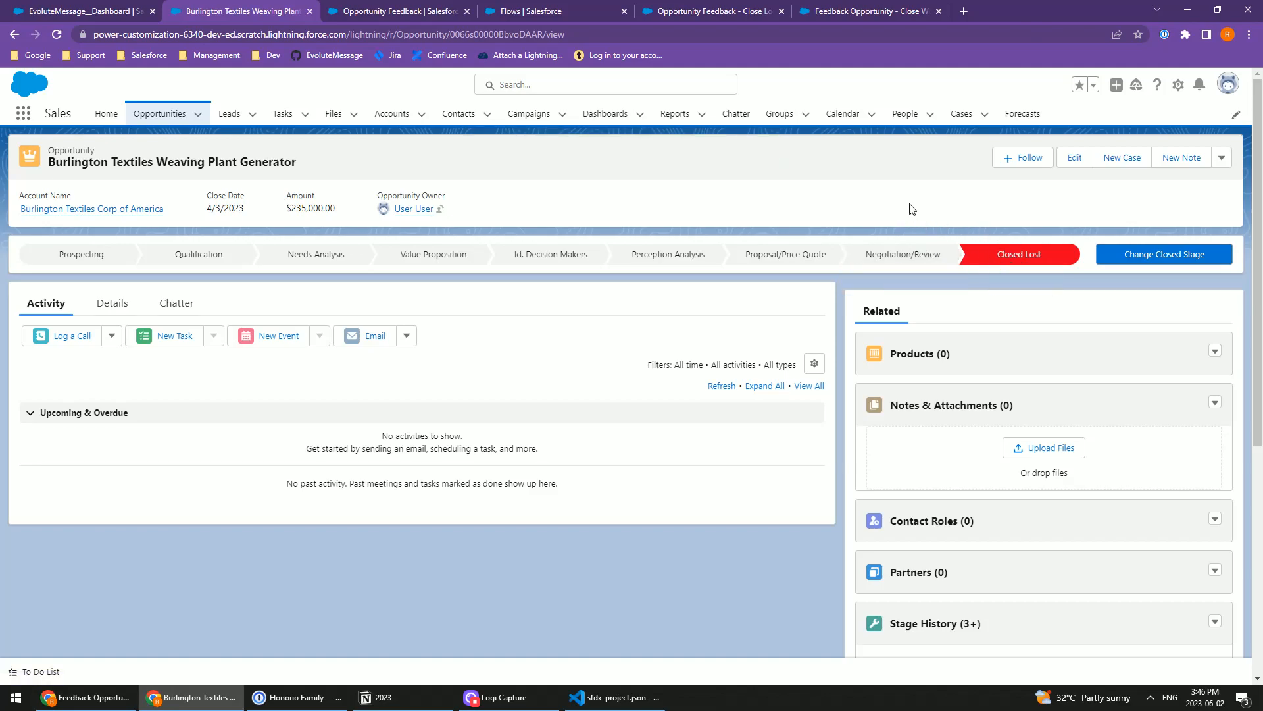
key("F5")
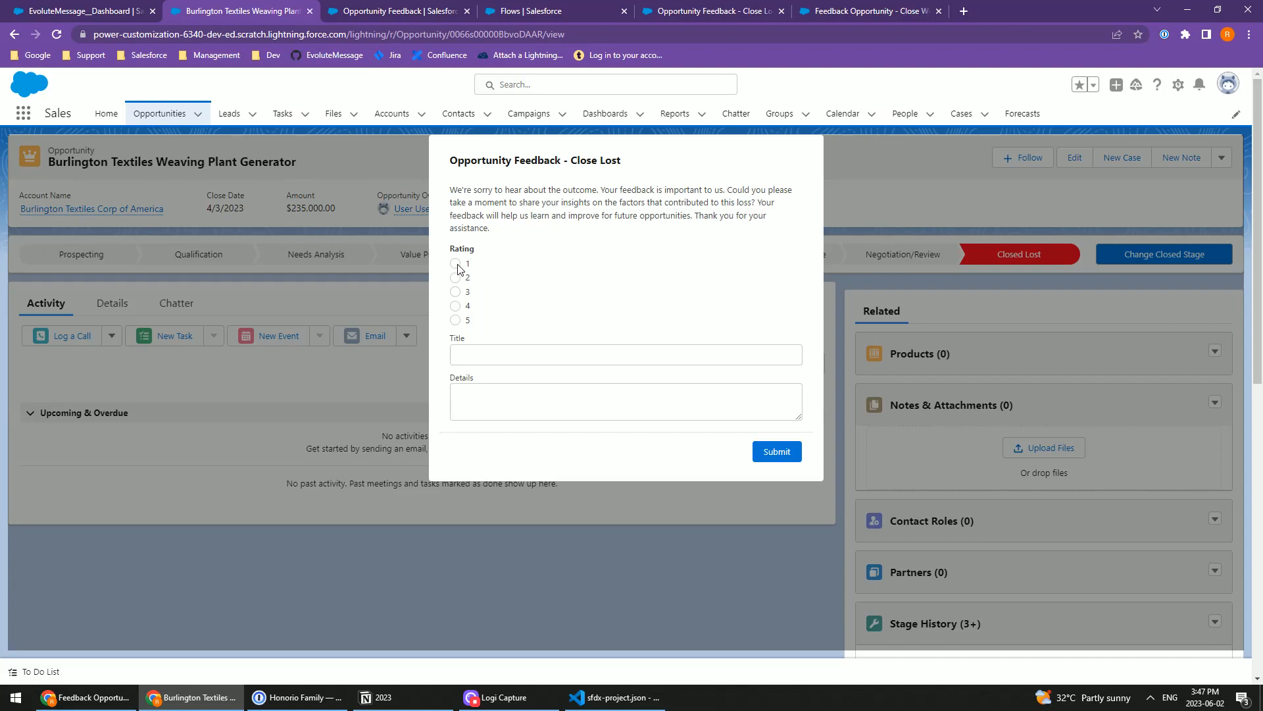
Step: Inspect the popup's rating options and apply display: flex to their slds-form-element__control container in the browser's developer tools
right_click(457, 268)
left_click(558, 511)
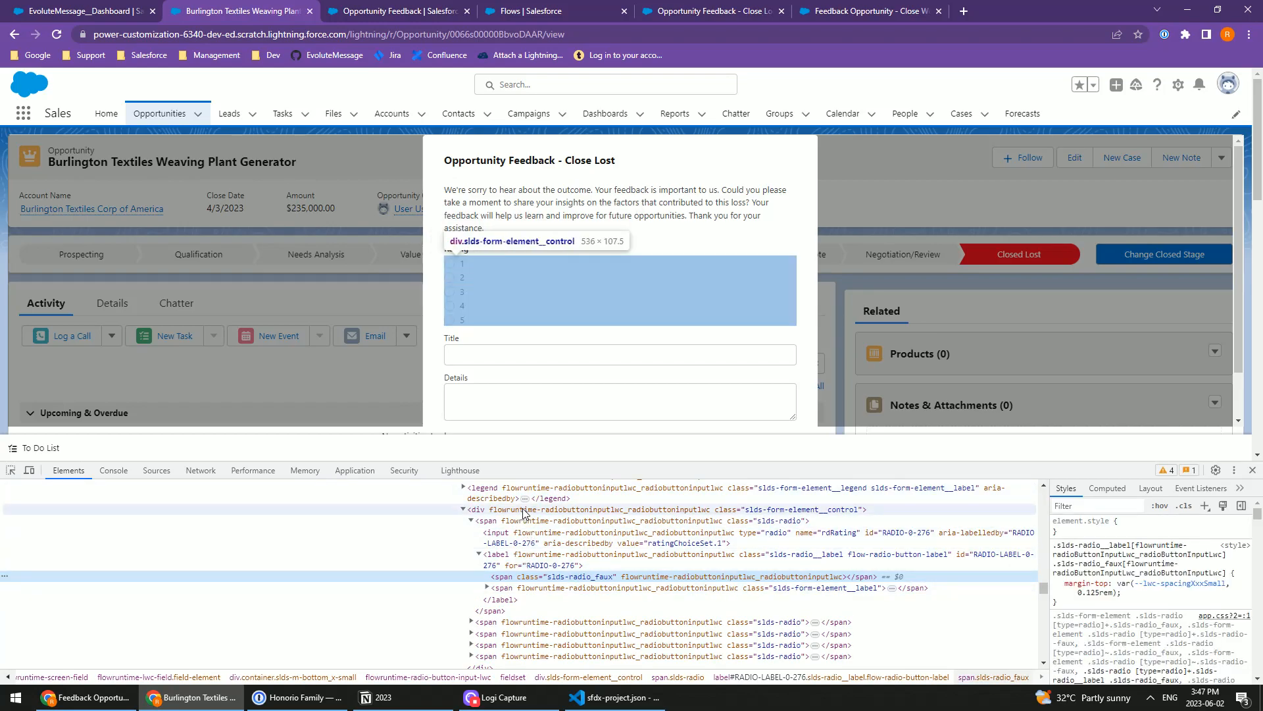
left_click(756, 513)
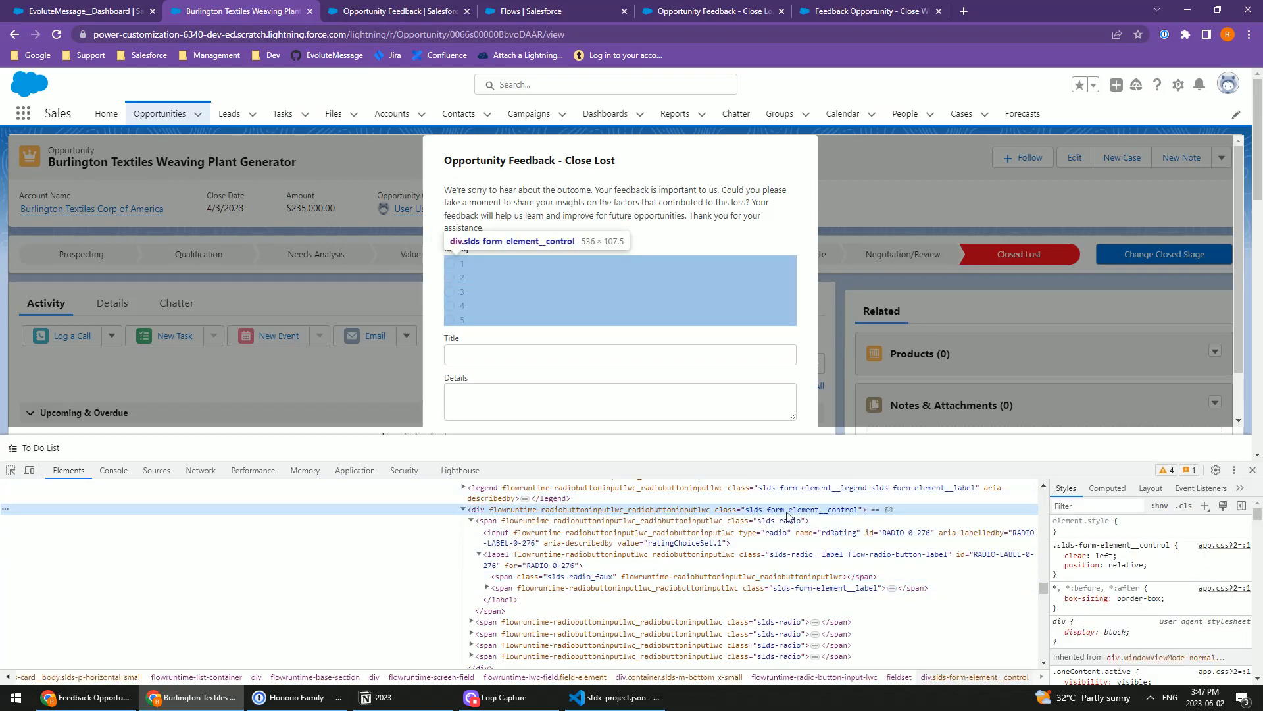
scroll(828, 526, "up", 3)
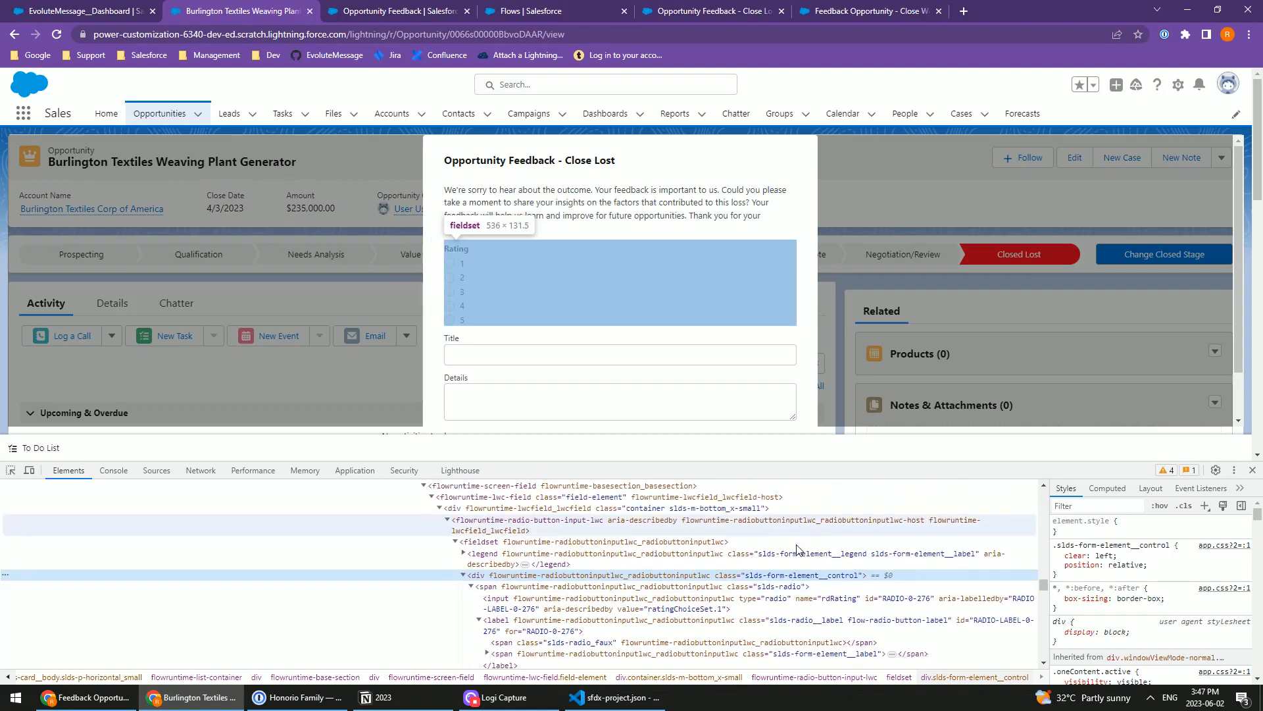
left_click(1069, 530)
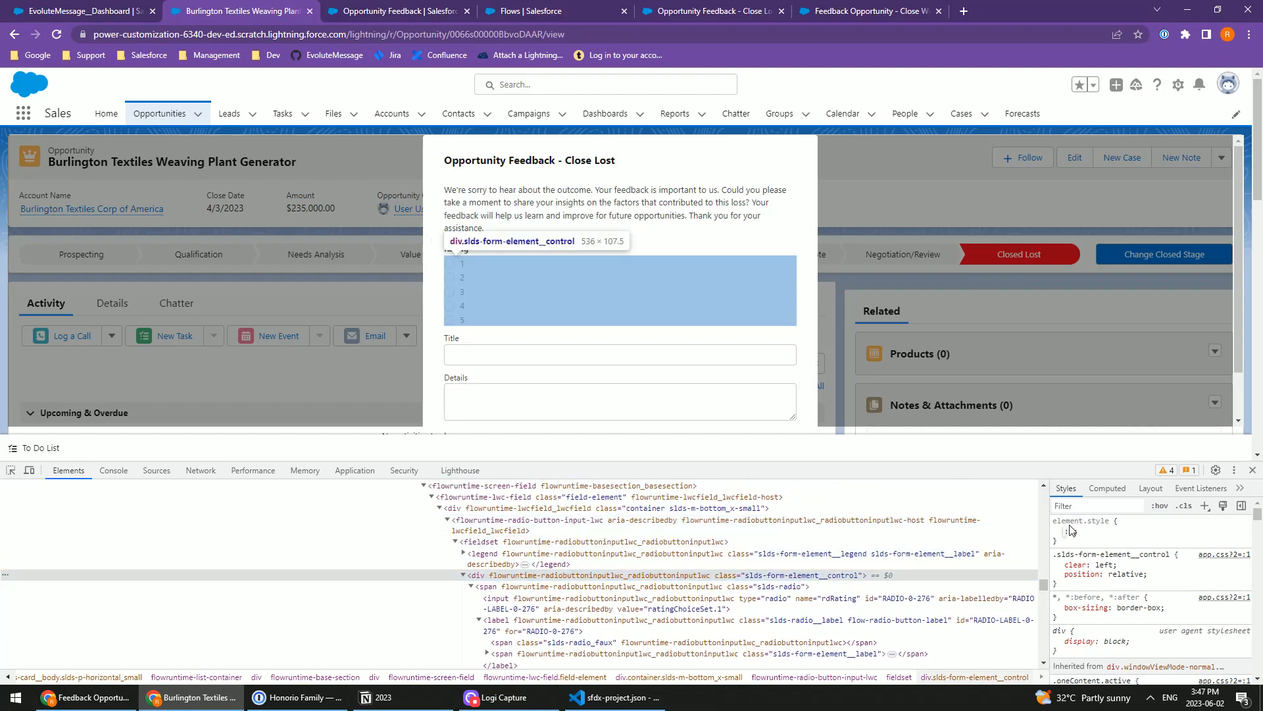
type("display: ")
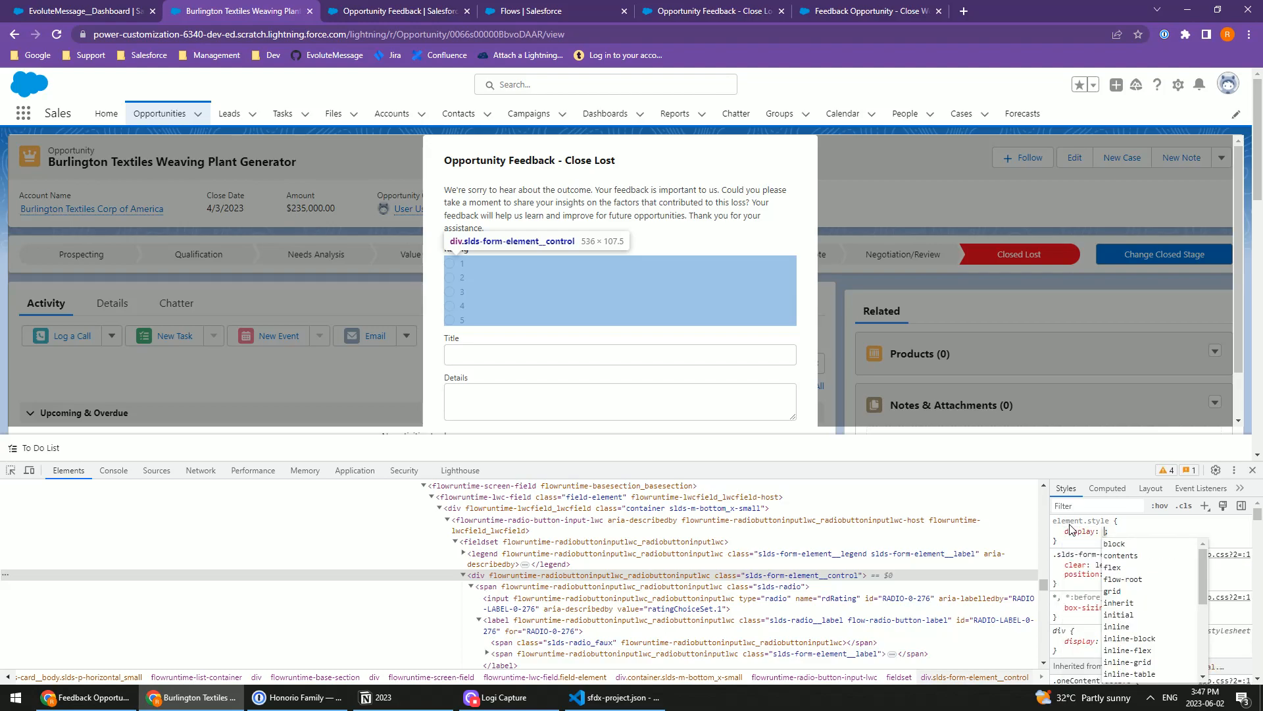
type("flex")
key("Return")
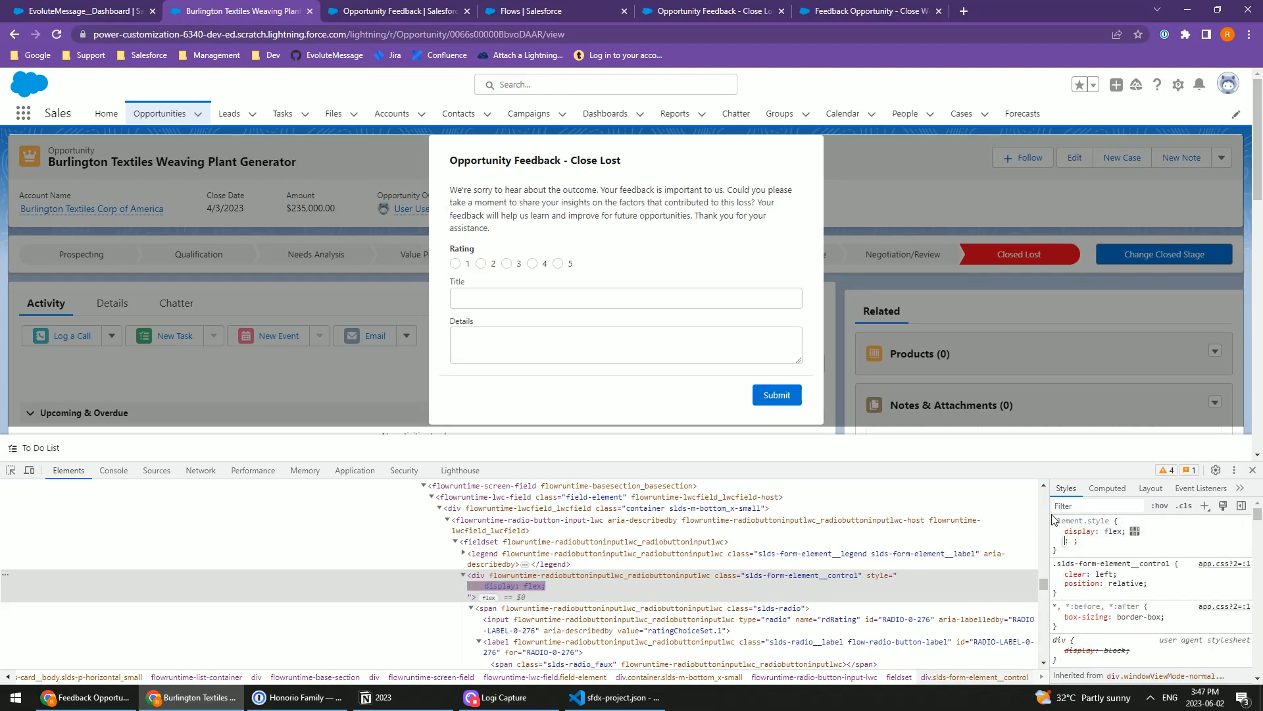
left_click(1111, 455)
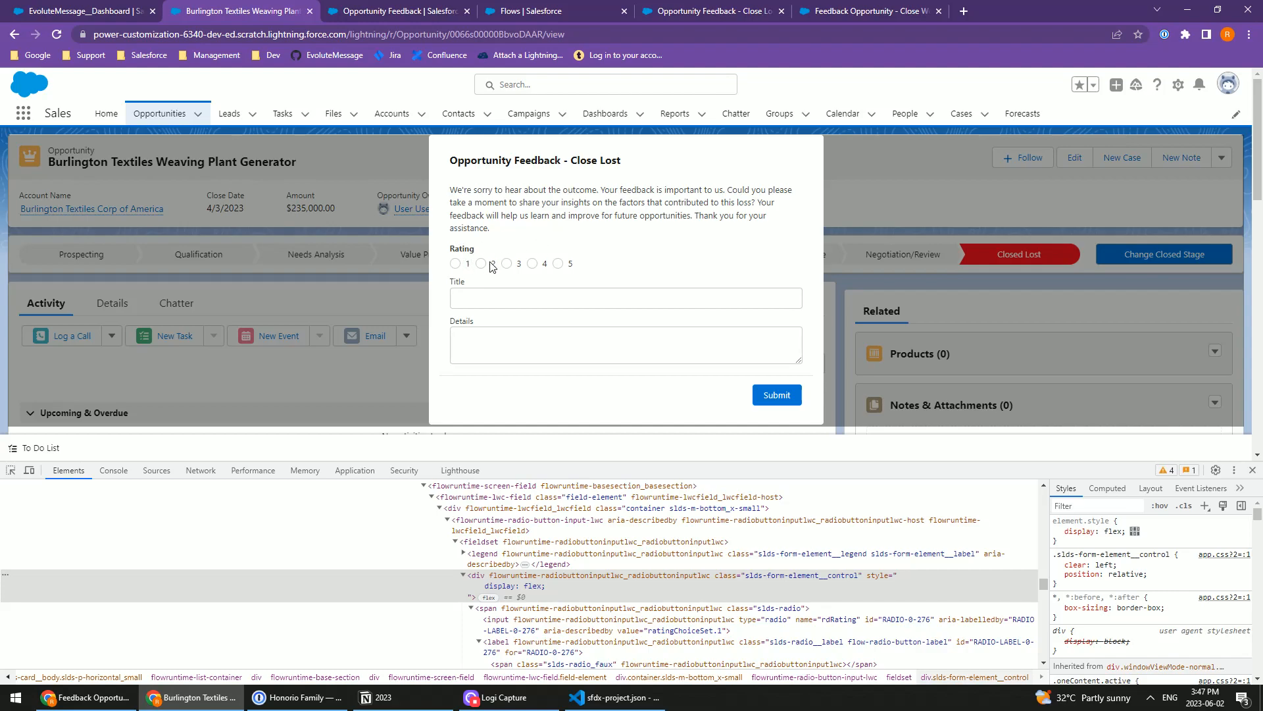
Step: Copy the rating container's class name slds-form-element__control and close the developer tools
left_click(1093, 541)
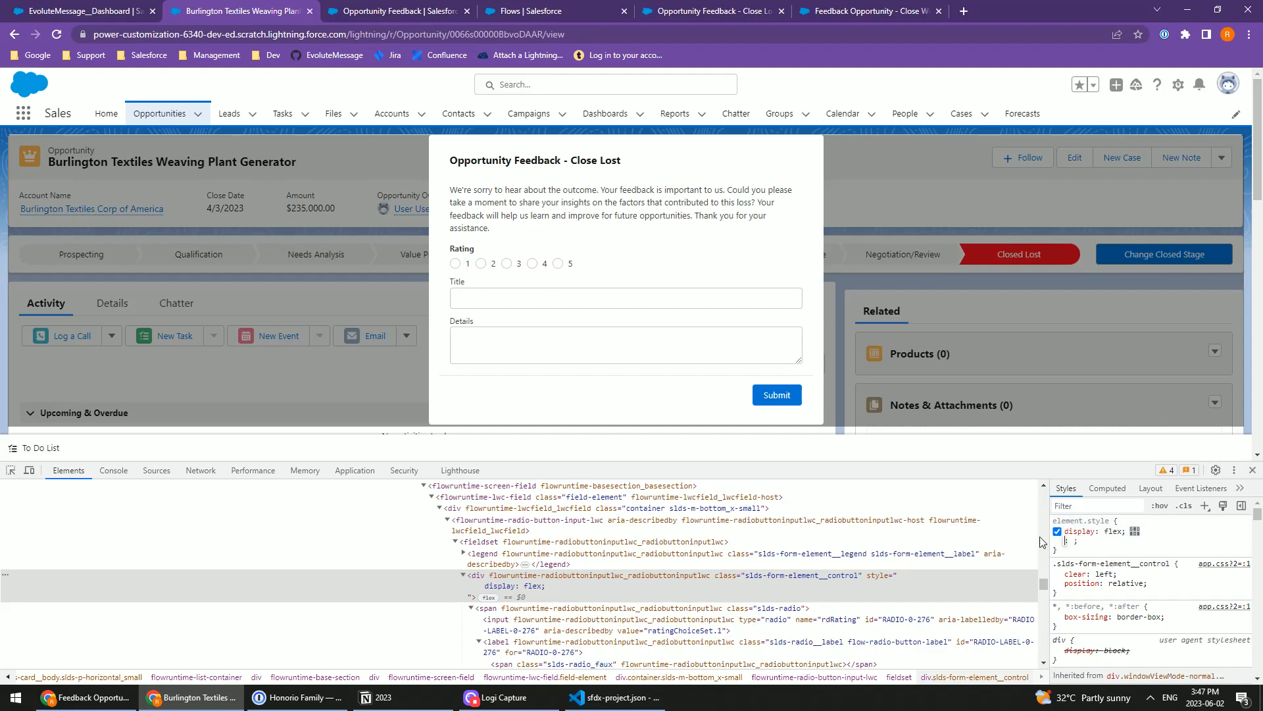
double_click(786, 576)
key("ctrl+c")
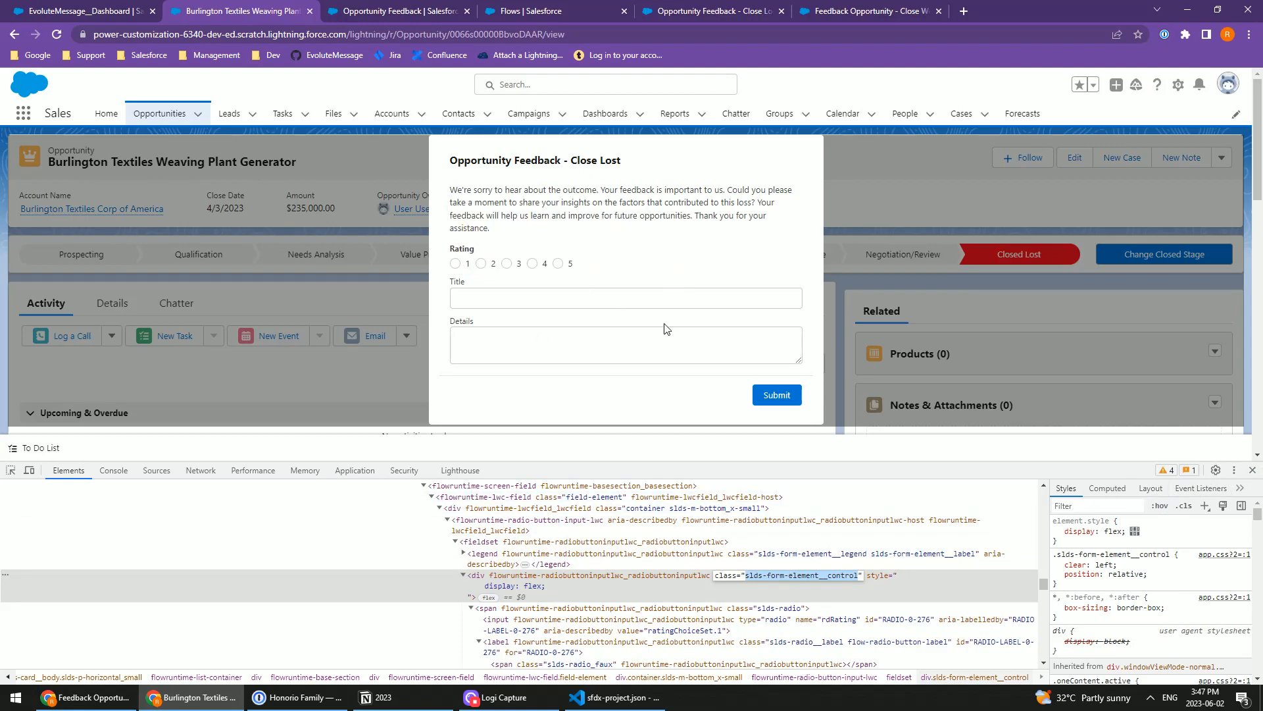
left_click(1252, 470)
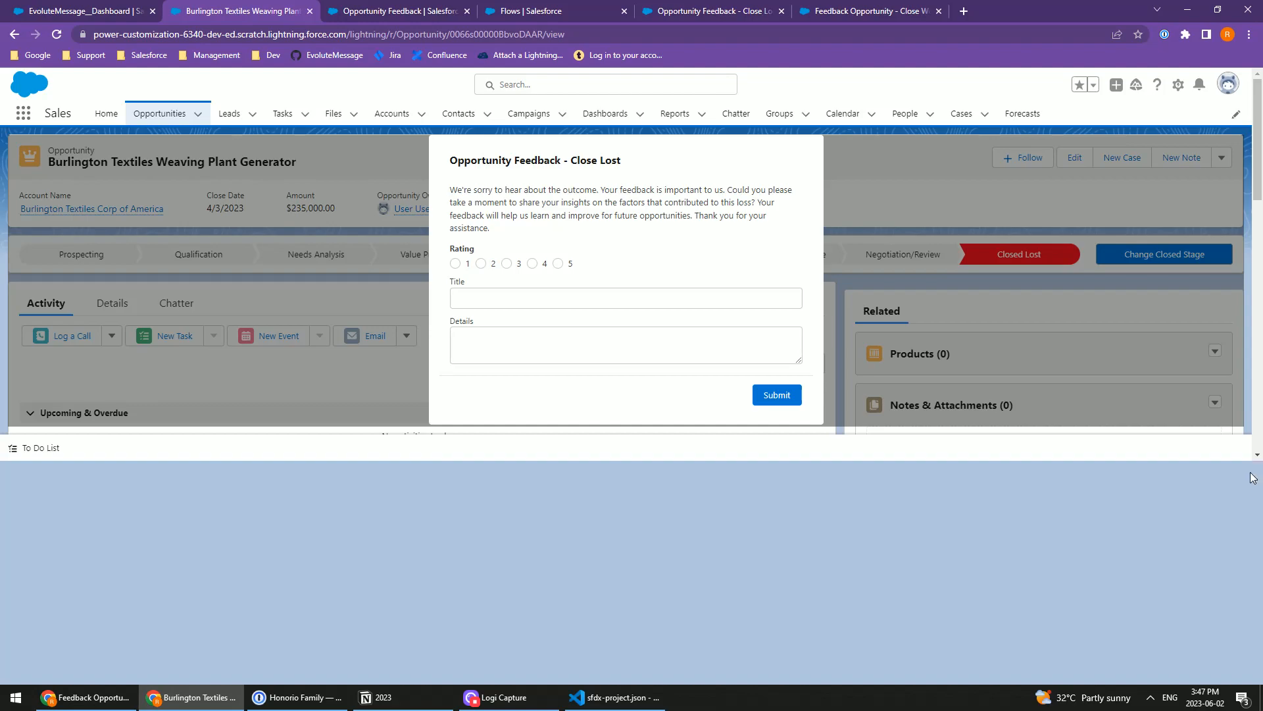
Step: Compare the Close Lost popup's title on the opportunity with the message open in the EvoluteMessage builder
left_click(41, 7)
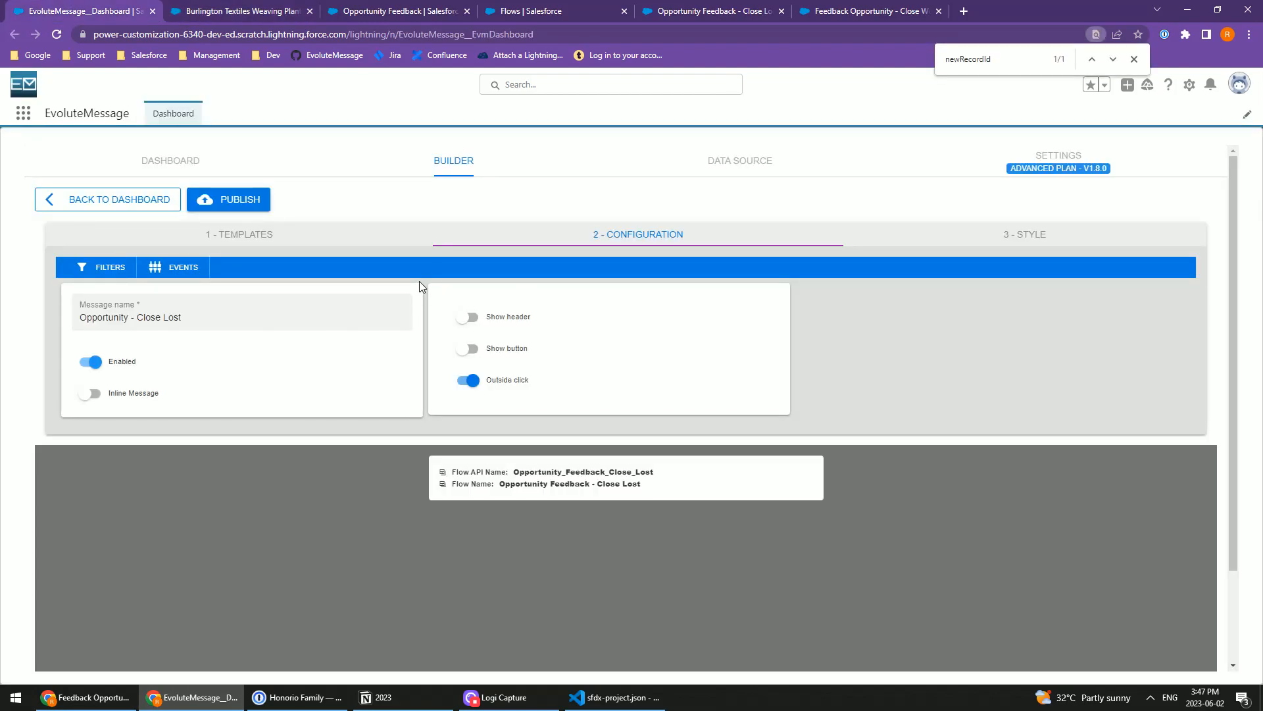
left_click(223, 11)
left_click_drag(622, 162, 570, 161)
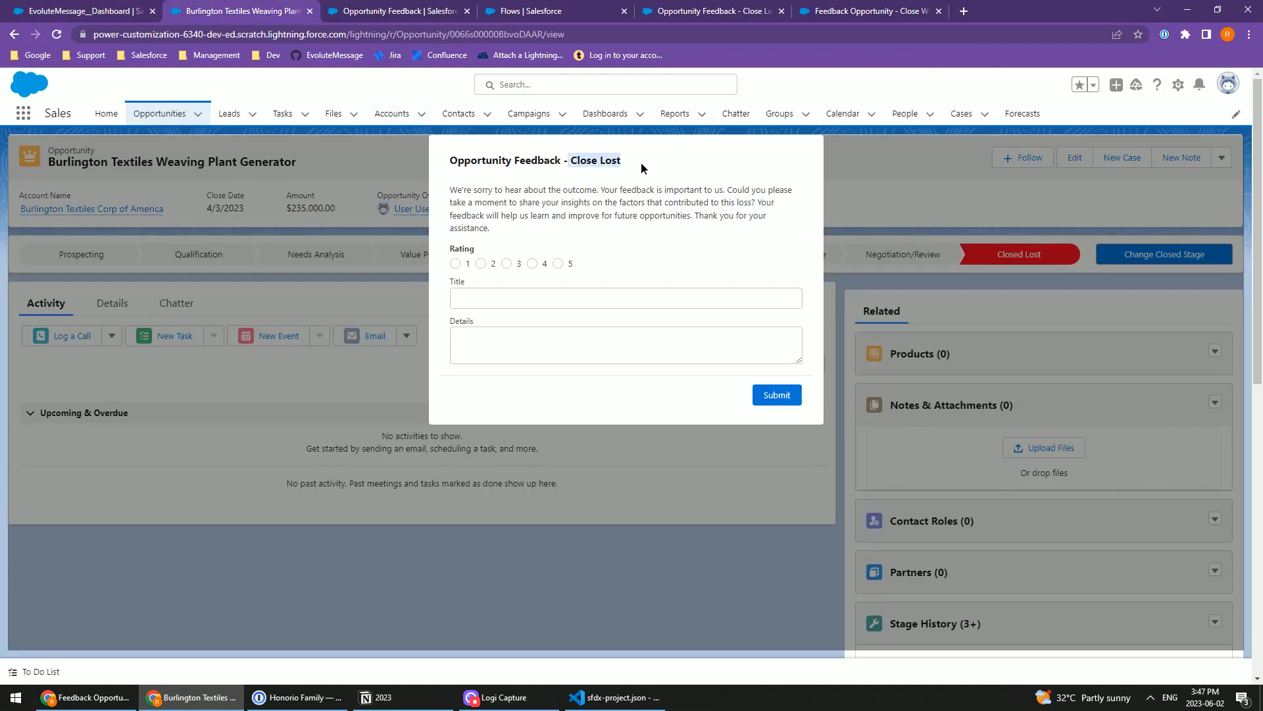
left_click(84, 9)
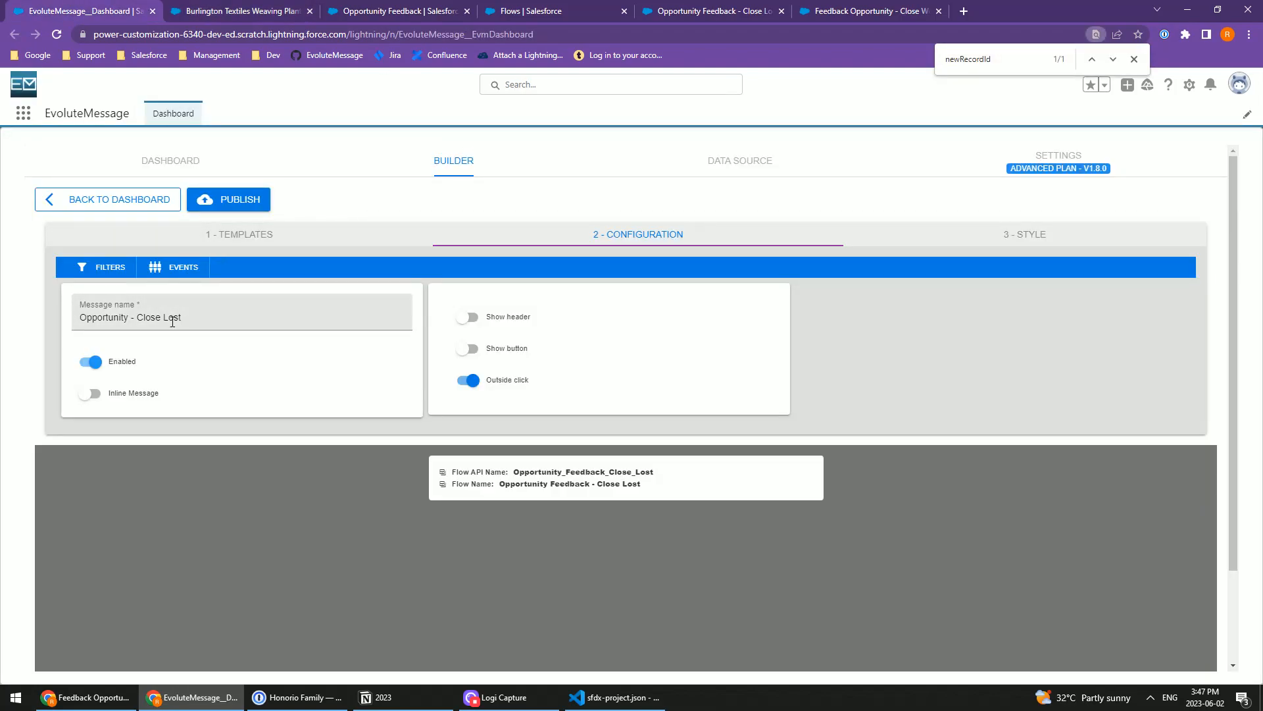
Step: Add the rule .evm-live .slds-form-element__control { display: flex; } at the start of the Opportunity - Close Lost message's style code
left_click(1022, 235)
left_click(105, 285)
key("Return")
key("Up")
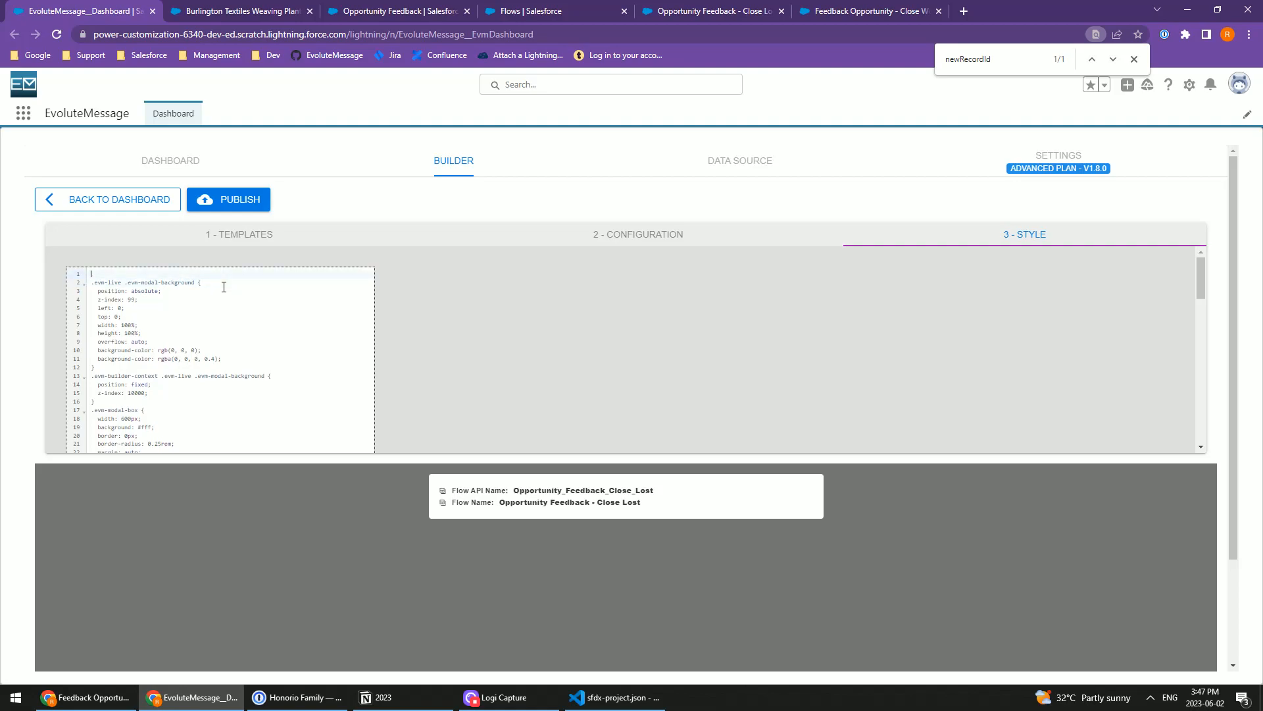
key("ctrl+v")
key("shift+Home")
key("ctrl+c")
key("Left")
key("ctrl+v")
key("Return")
type("displa")
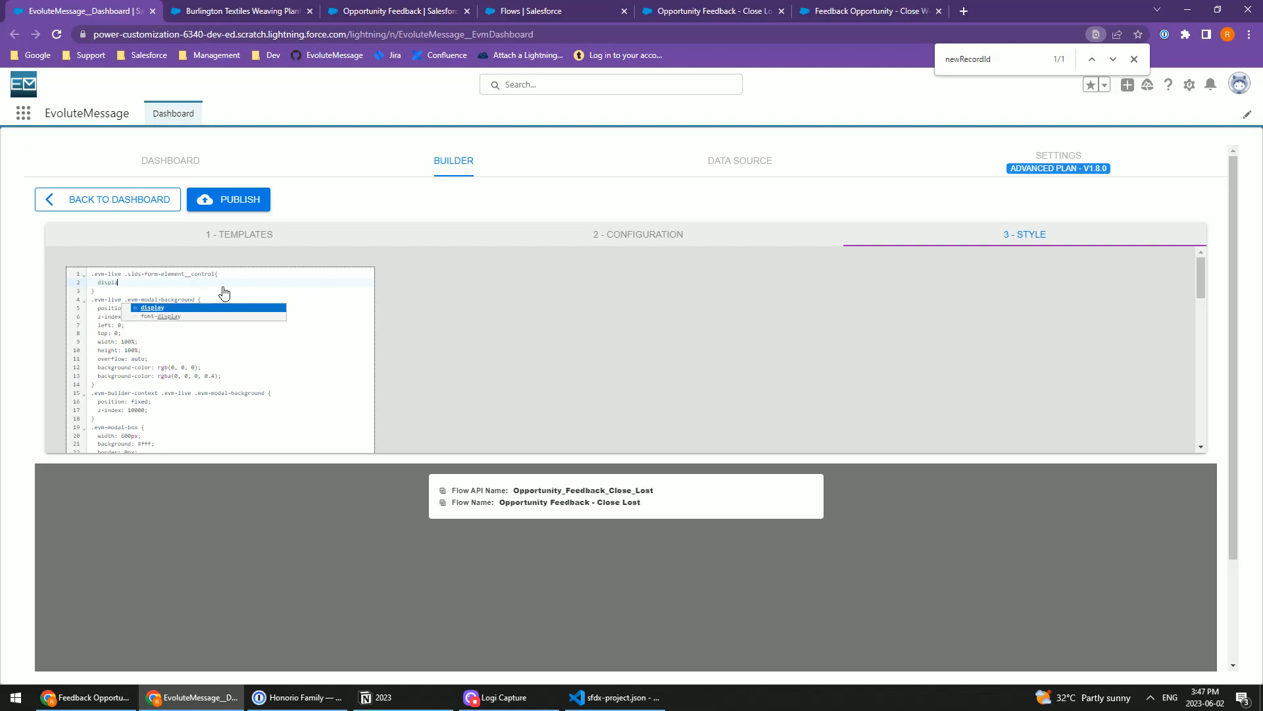
type("y: flex;")
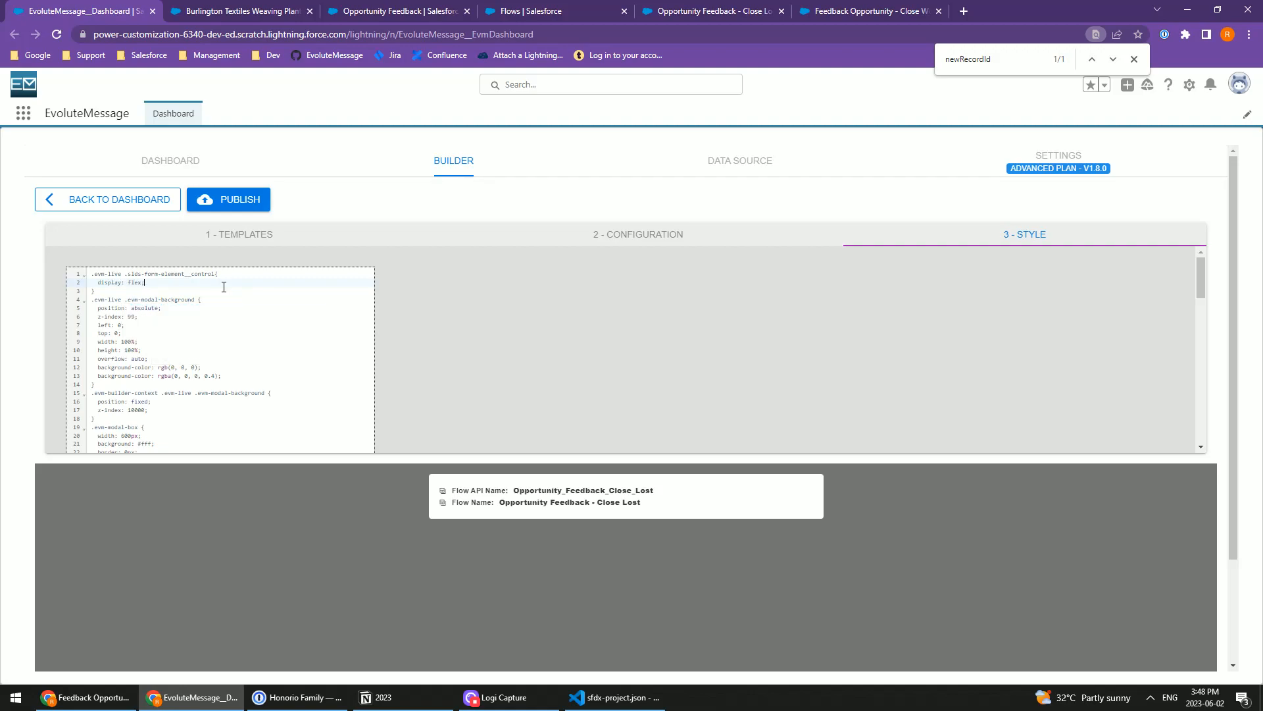
Step: Publish the restyled Close Lost message and reload the opportunity page to check the popup's rating layout
left_click_drag(124, 274, 72, 279)
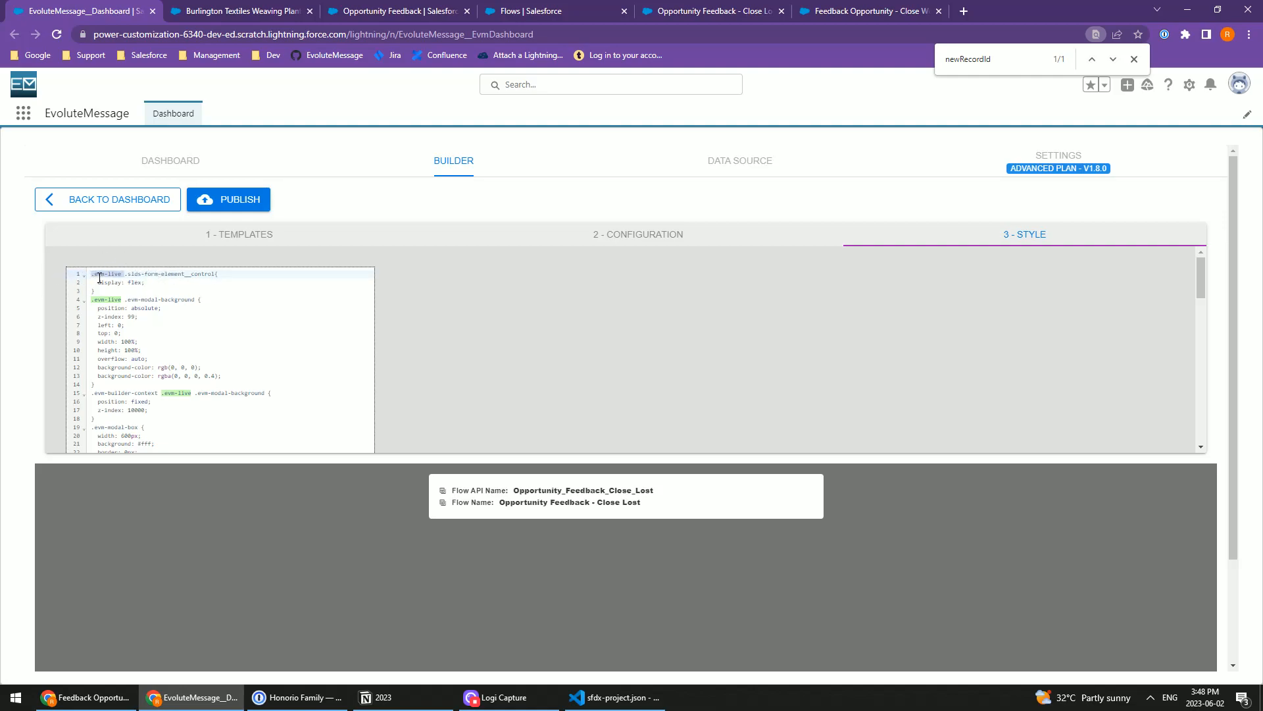
left_click(129, 285)
left_click(228, 199)
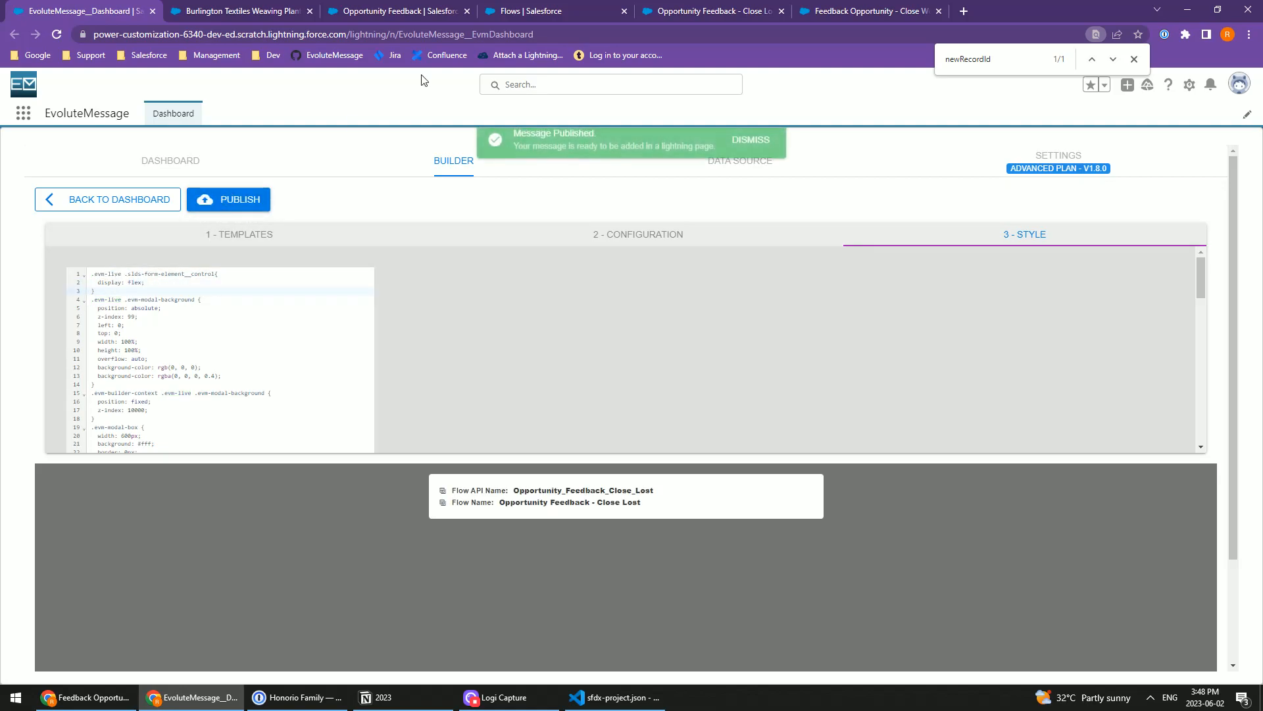
left_click_drag(125, 273, 216, 273)
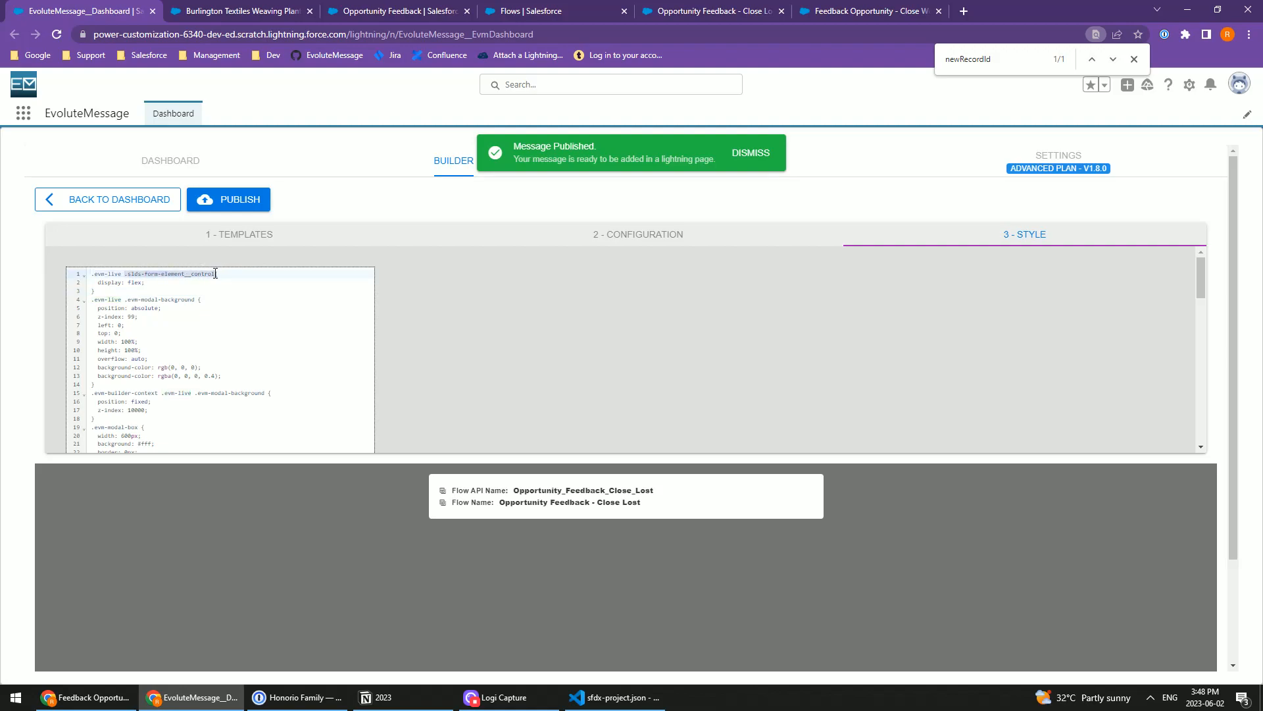
left_click(106, 288)
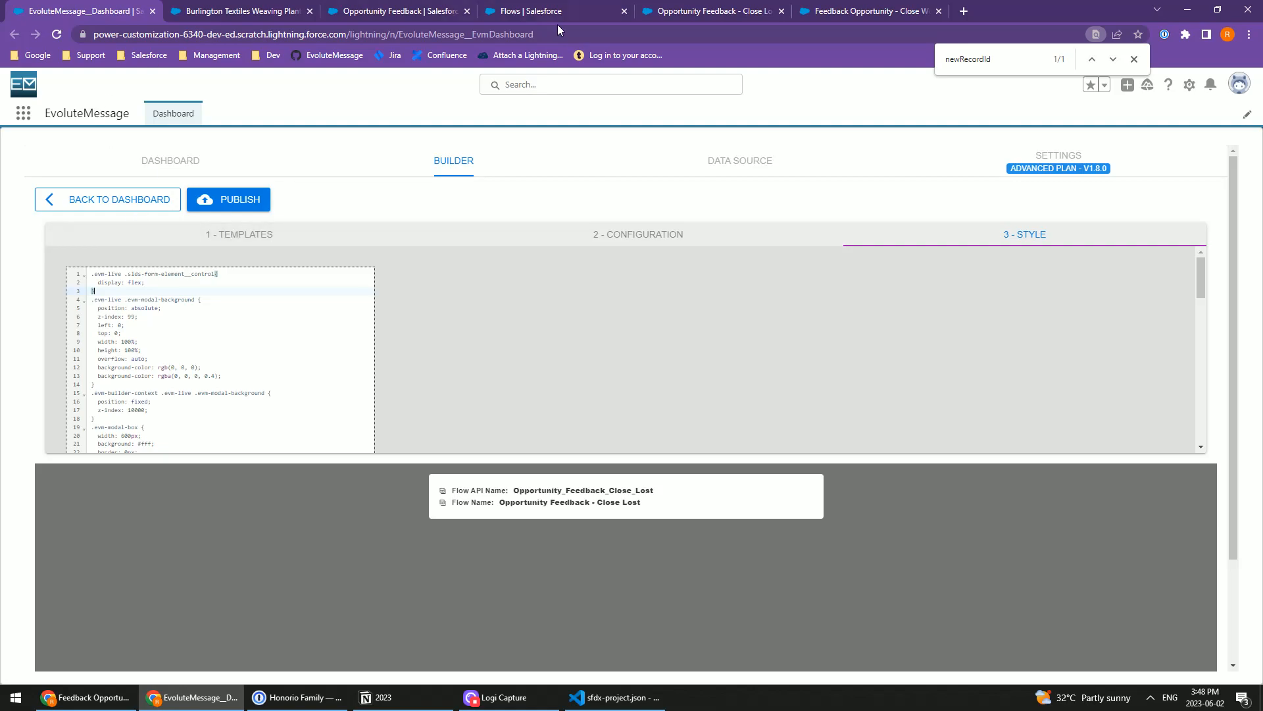
left_click(257, 11)
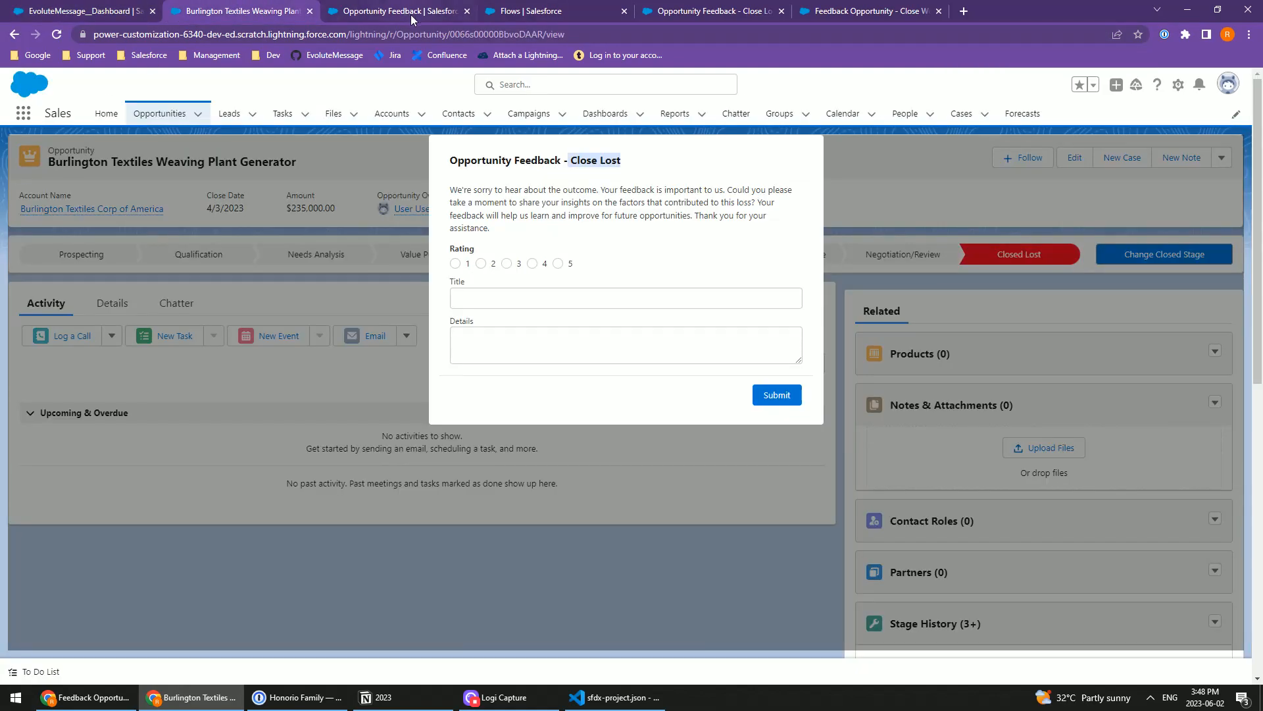
left_click(58, 35)
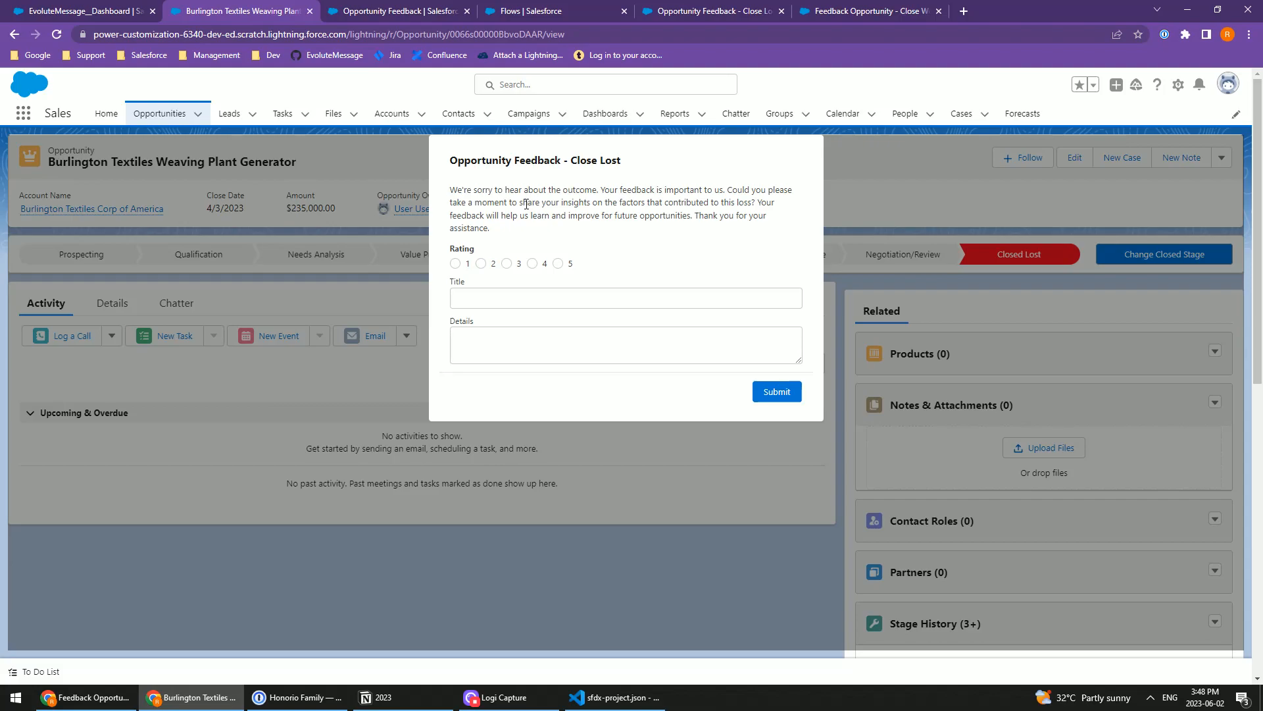
Step: Open the Flow Message documentation on the EvoluteMessage website and review its flow settings, compatible features, limitations and permissions
left_click(86, 697)
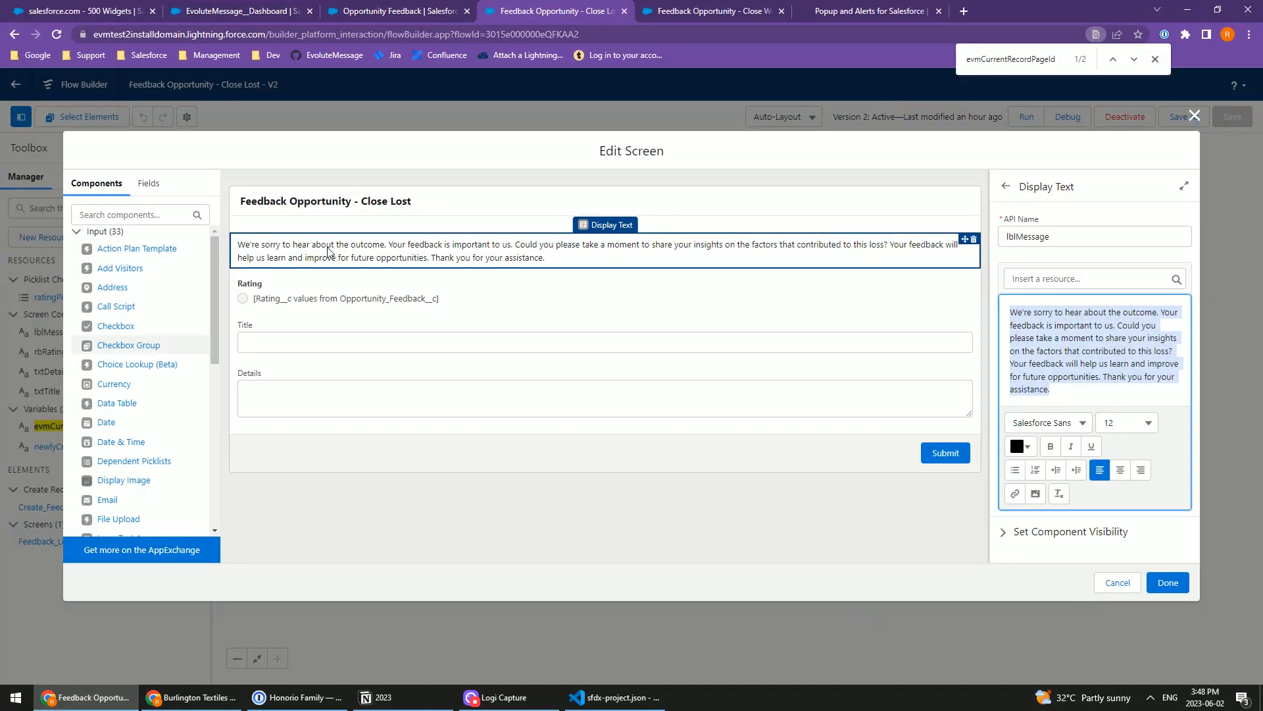
left_click(840, 12)
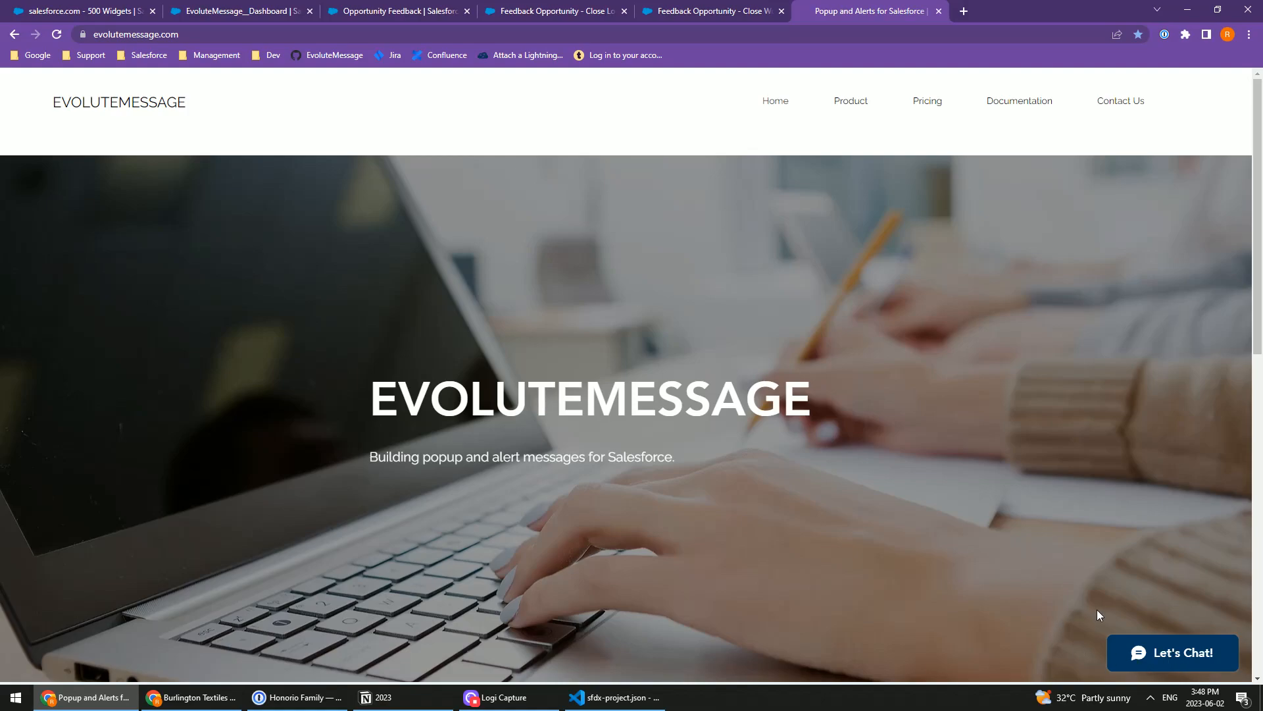
mouse_move(1006, 107)
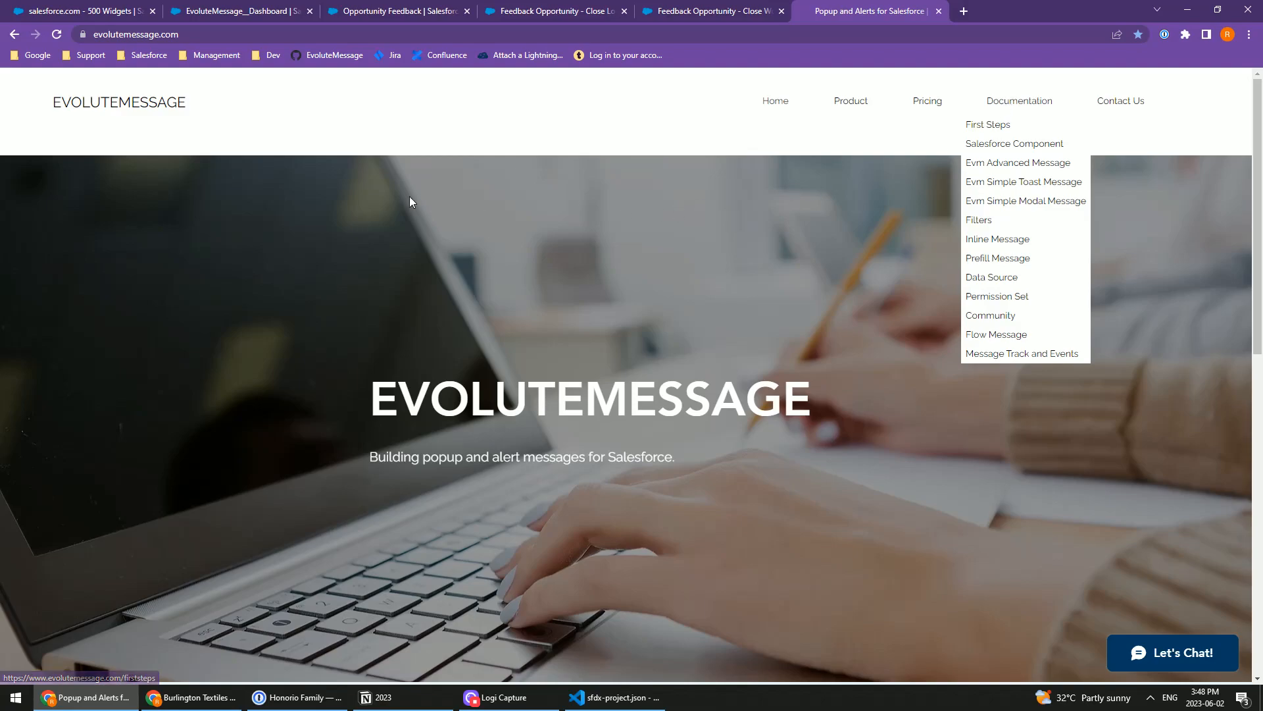
left_click(1001, 104)
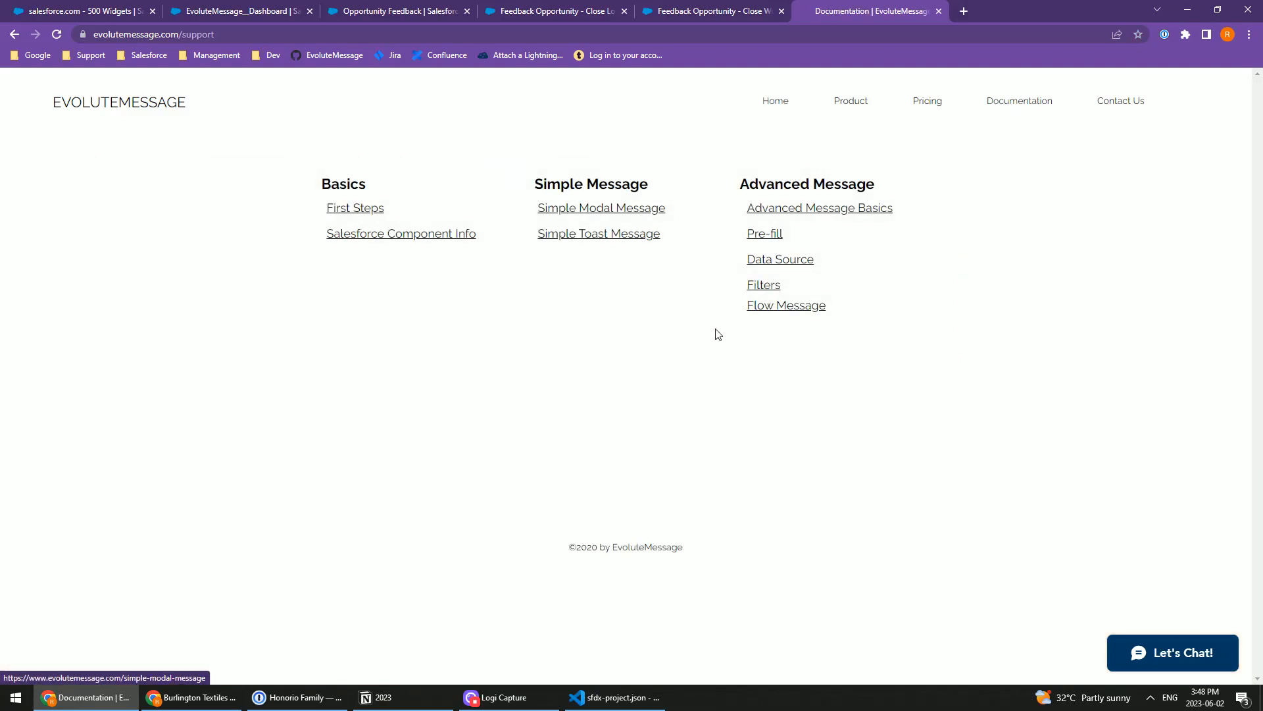
left_click(776, 312)
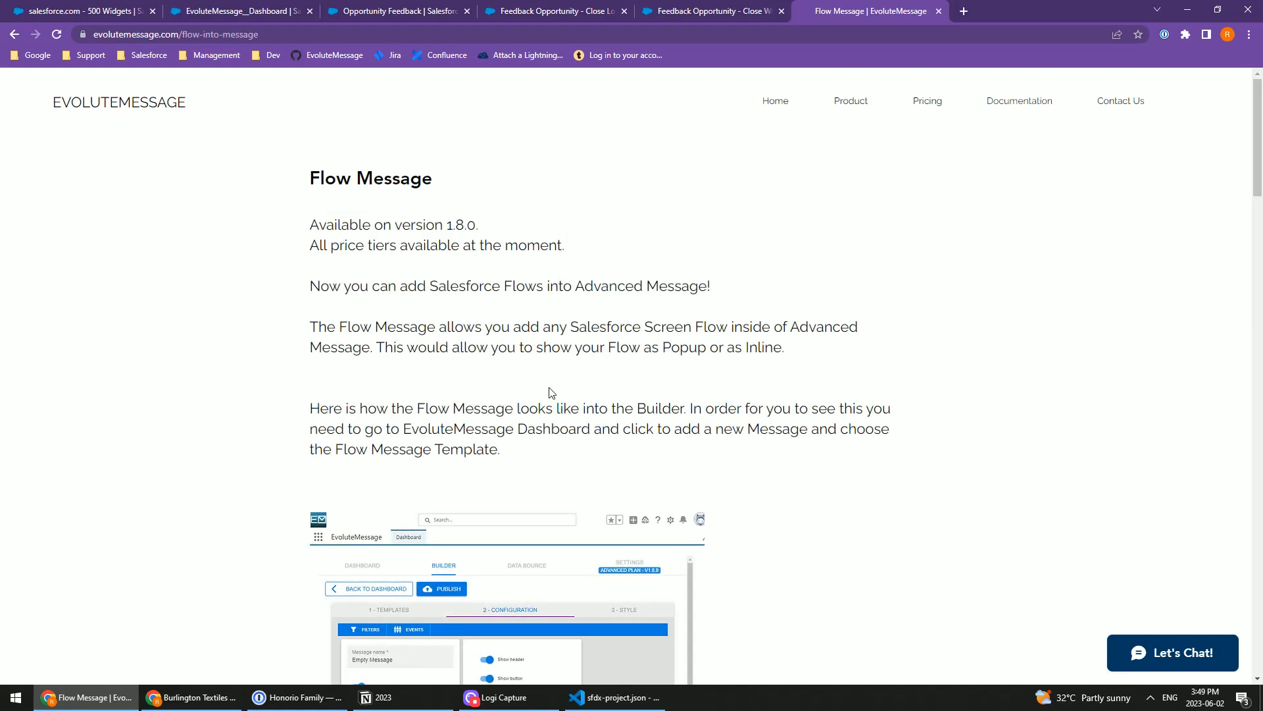
scroll(481, 345, "down", 20)
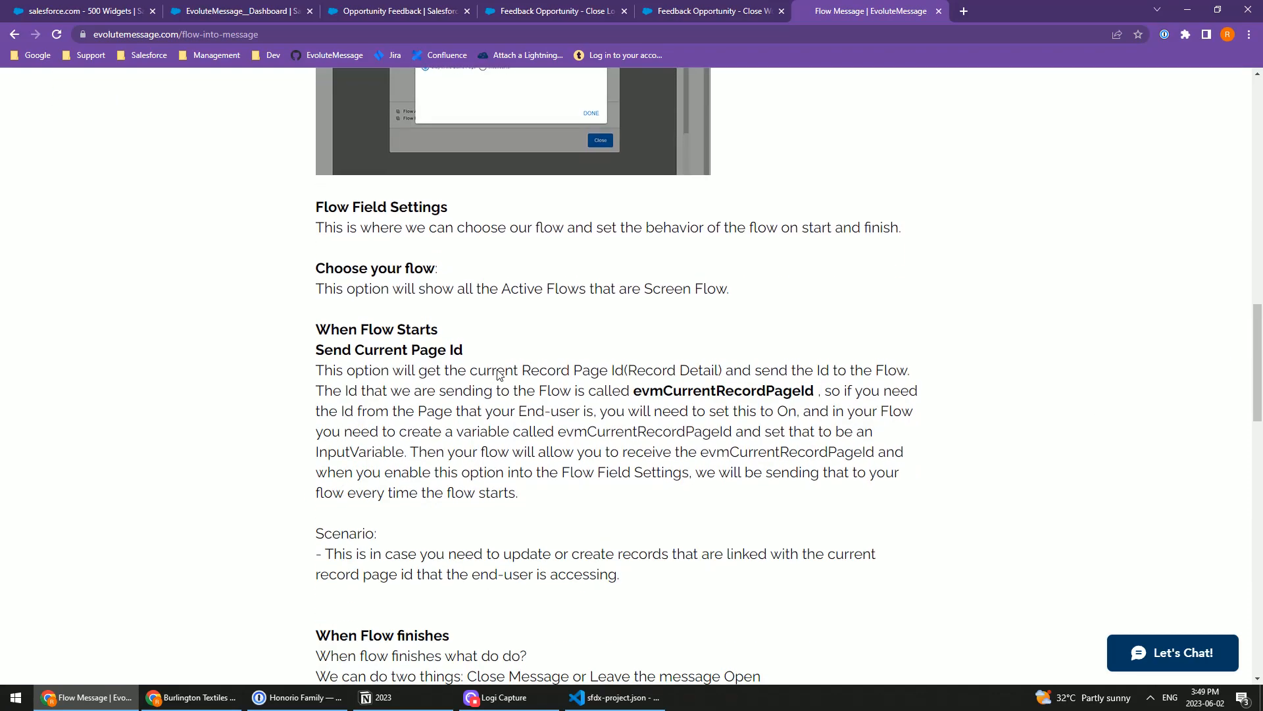
scroll(498, 372, "down", 4)
scroll(444, 367, "down", 10)
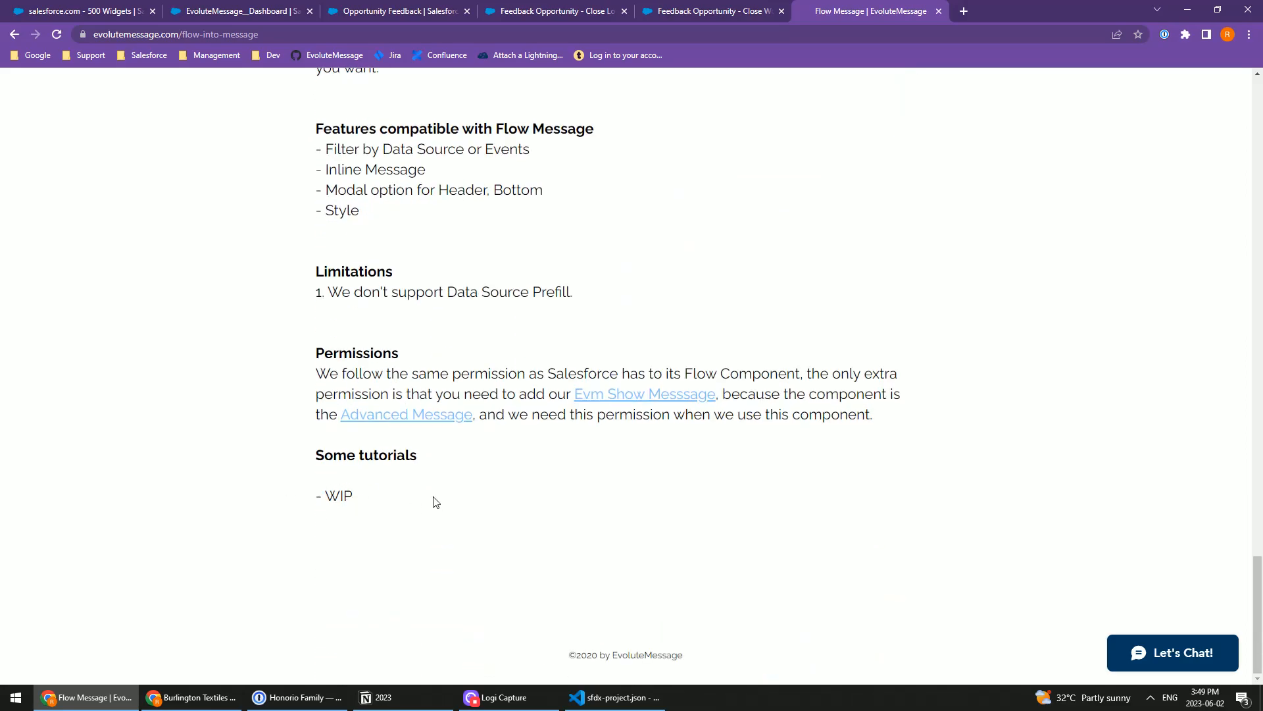
scroll(432, 500, "up", 15)
scroll(433, 470, "up", 20)
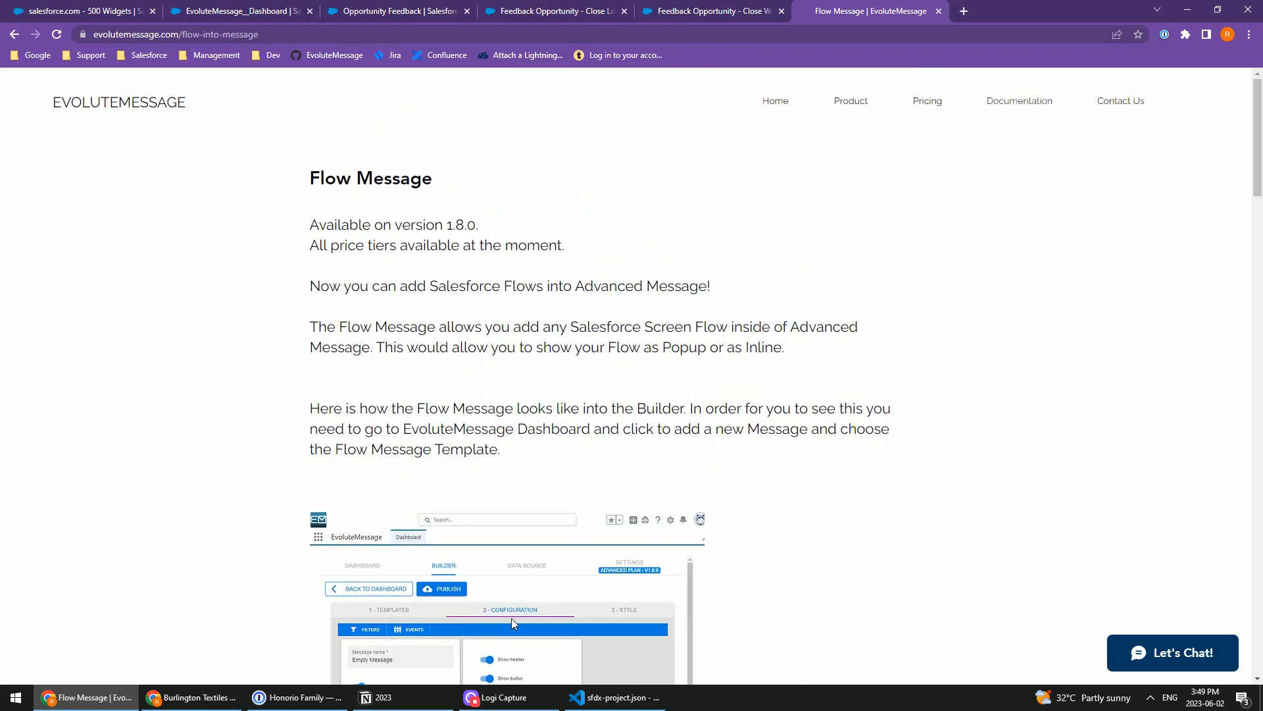
left_click(512, 701)
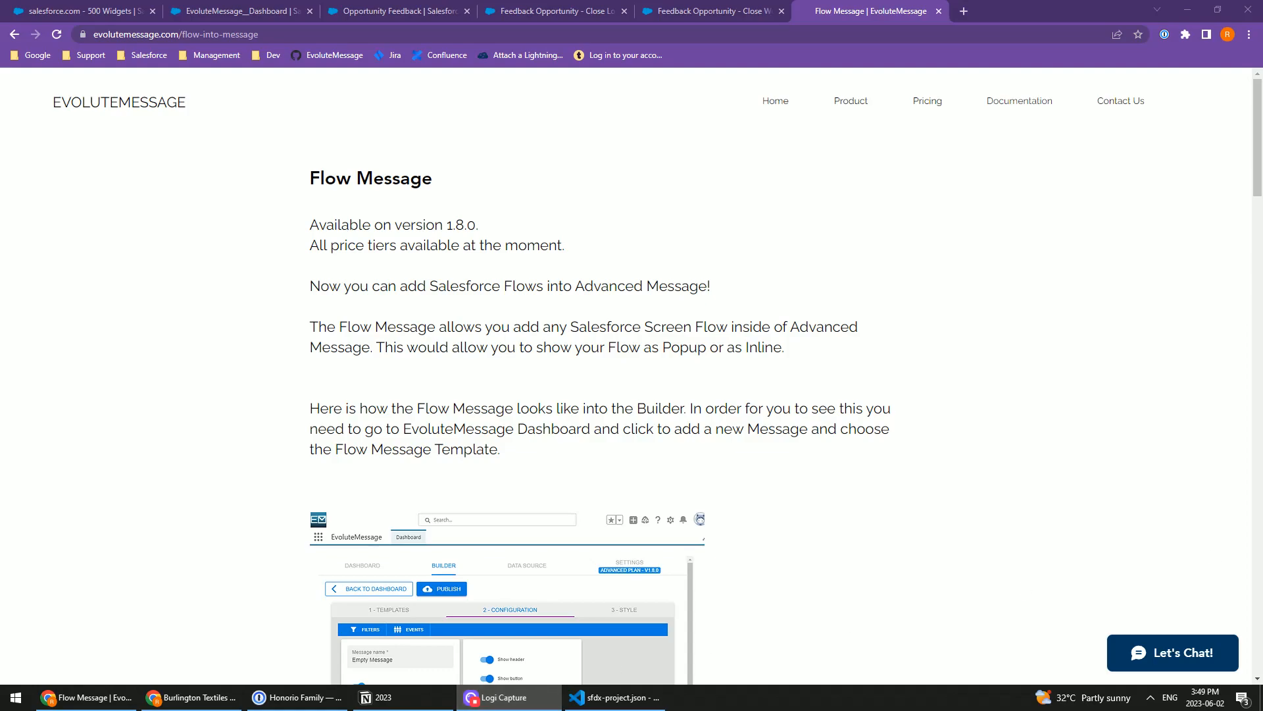